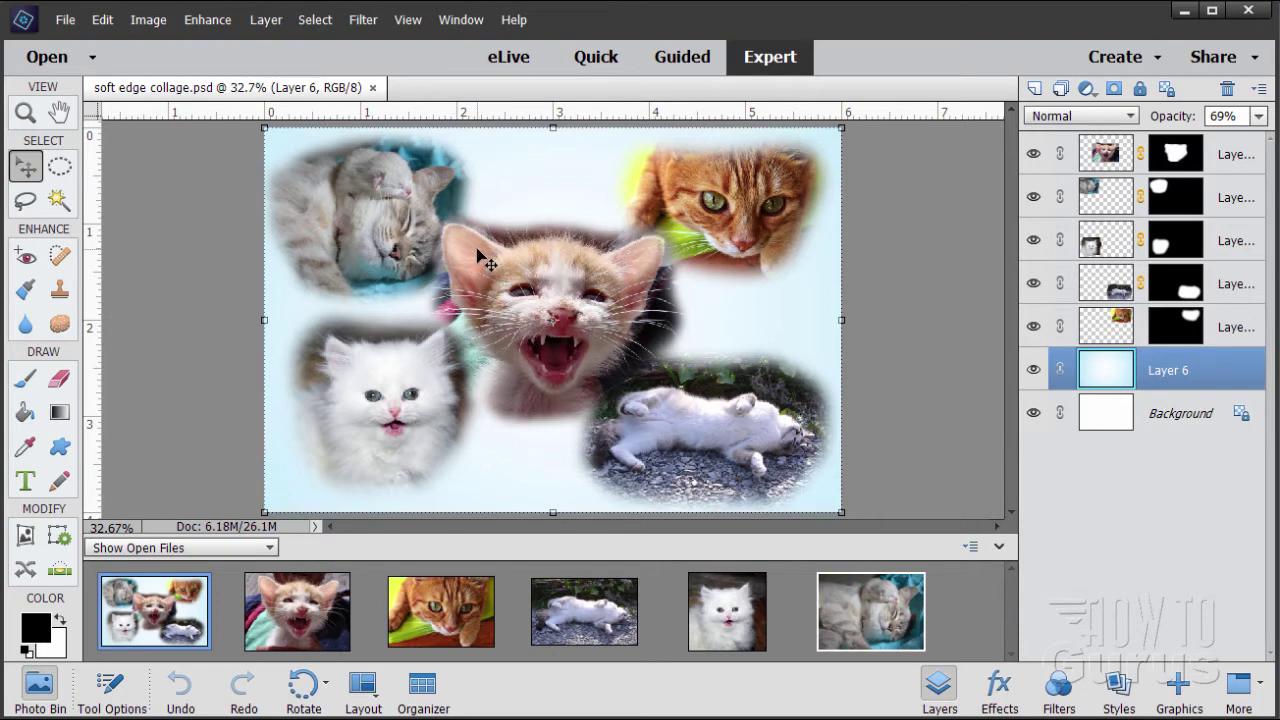
- Close the soft edge collage and centre the floating kitten-with-mom photo window
{"action": "left_click", "coordinate": [372, 87]}
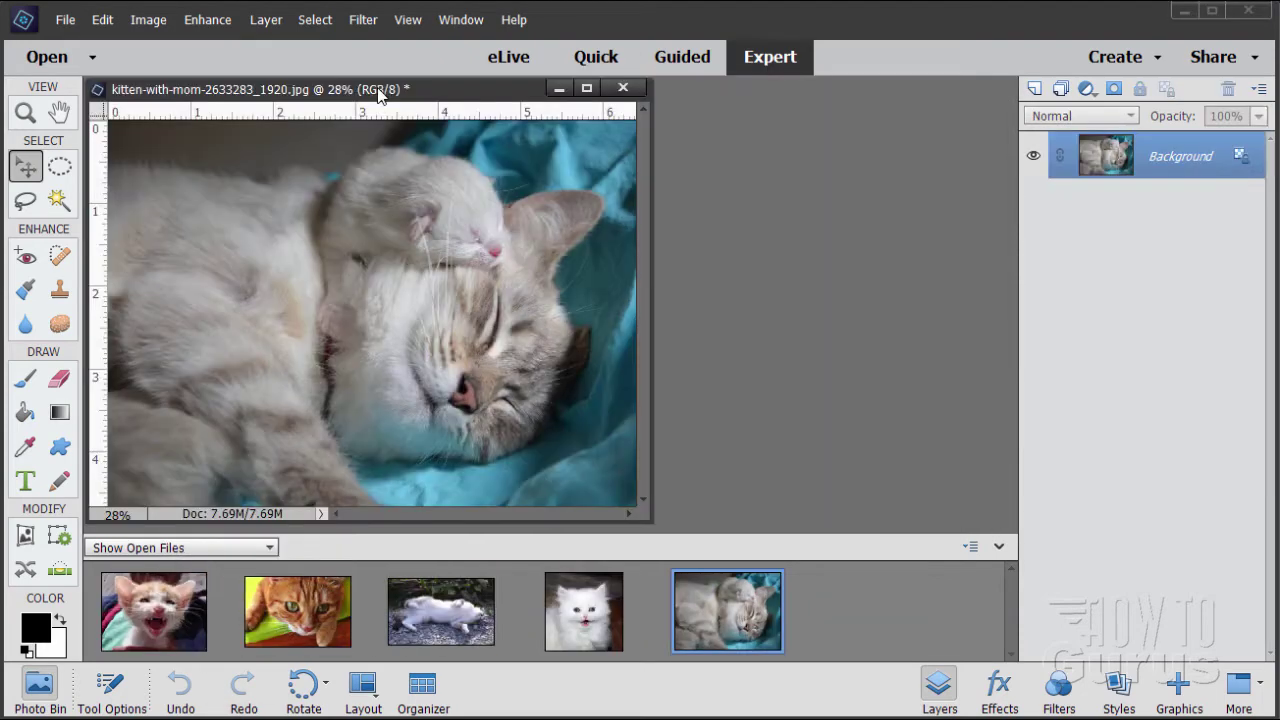
{"action": "left_click_drag", "start_coordinate": [448, 97], "coordinate": [663, 188]}
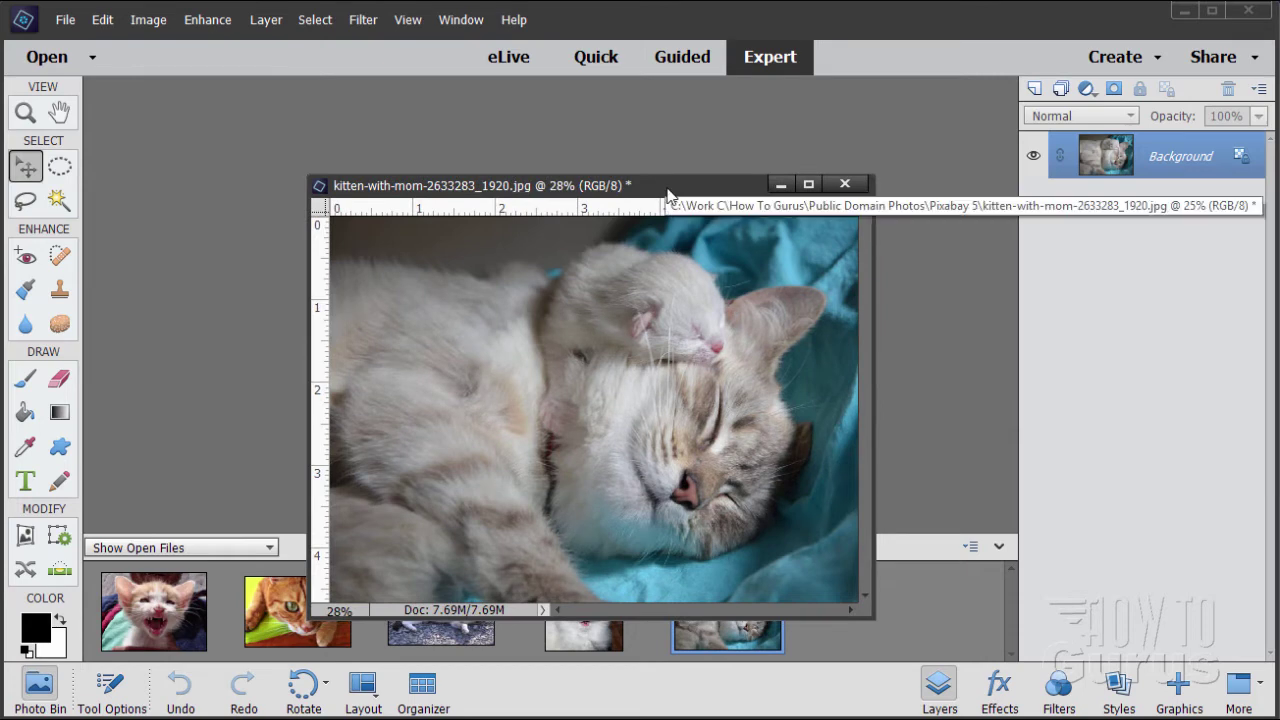
{"action": "left_click_drag", "start_coordinate": [667, 192], "coordinate": [647, 212]}
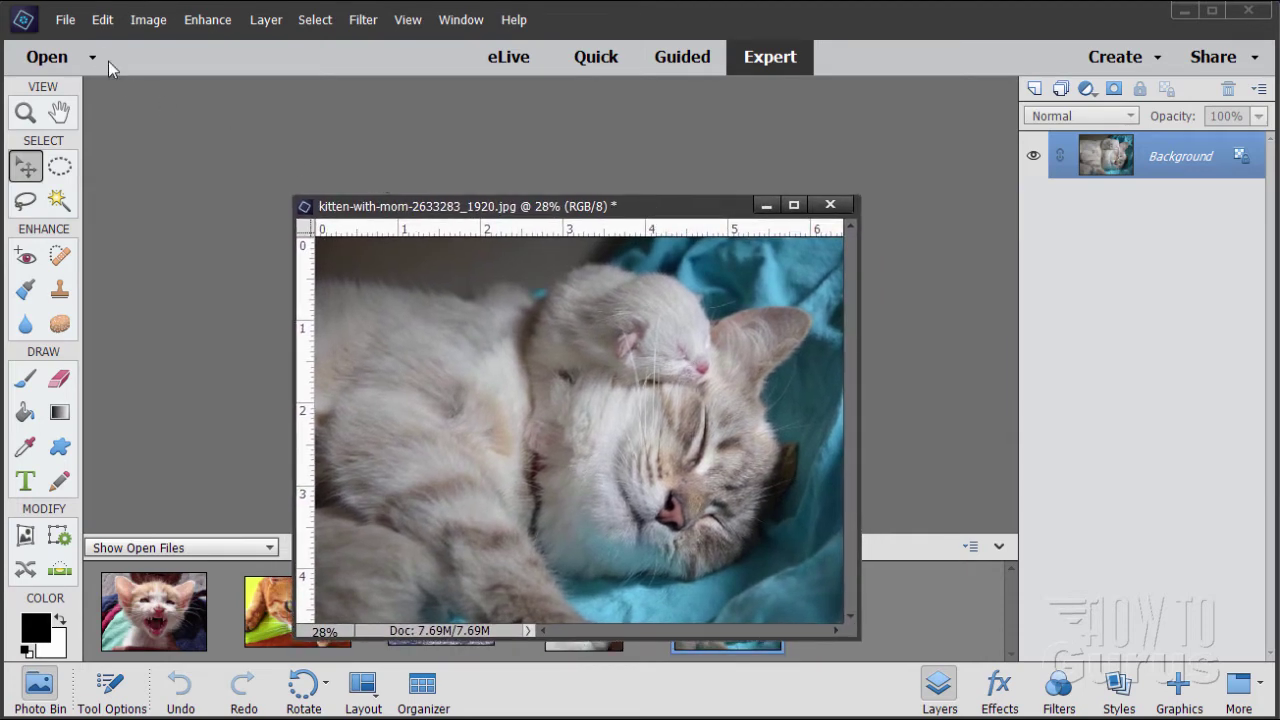
{"action": "left_click", "coordinate": [65, 19]}
- Create a blank 6 × 4 in, 300 ppi Untitled-1 document and move the kitten window aside
{"action": "mouse_move", "coordinate": [68, 46]}
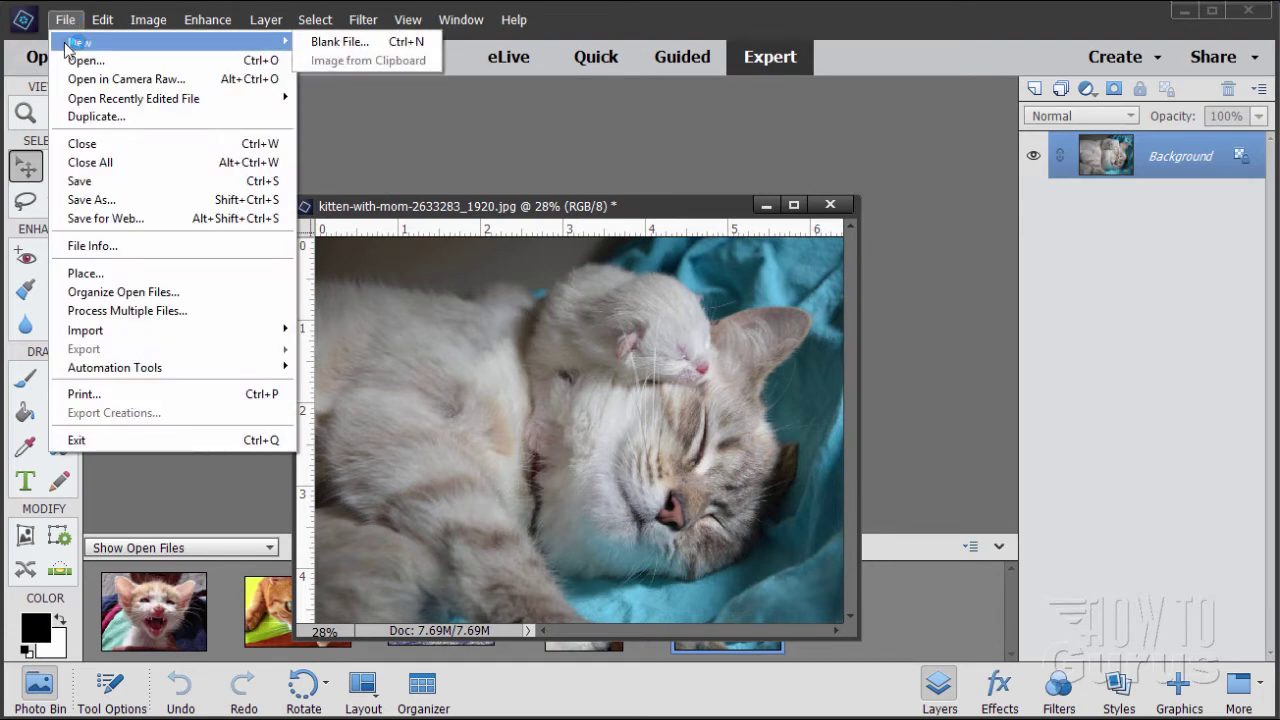
{"action": "left_click", "coordinate": [327, 43]}
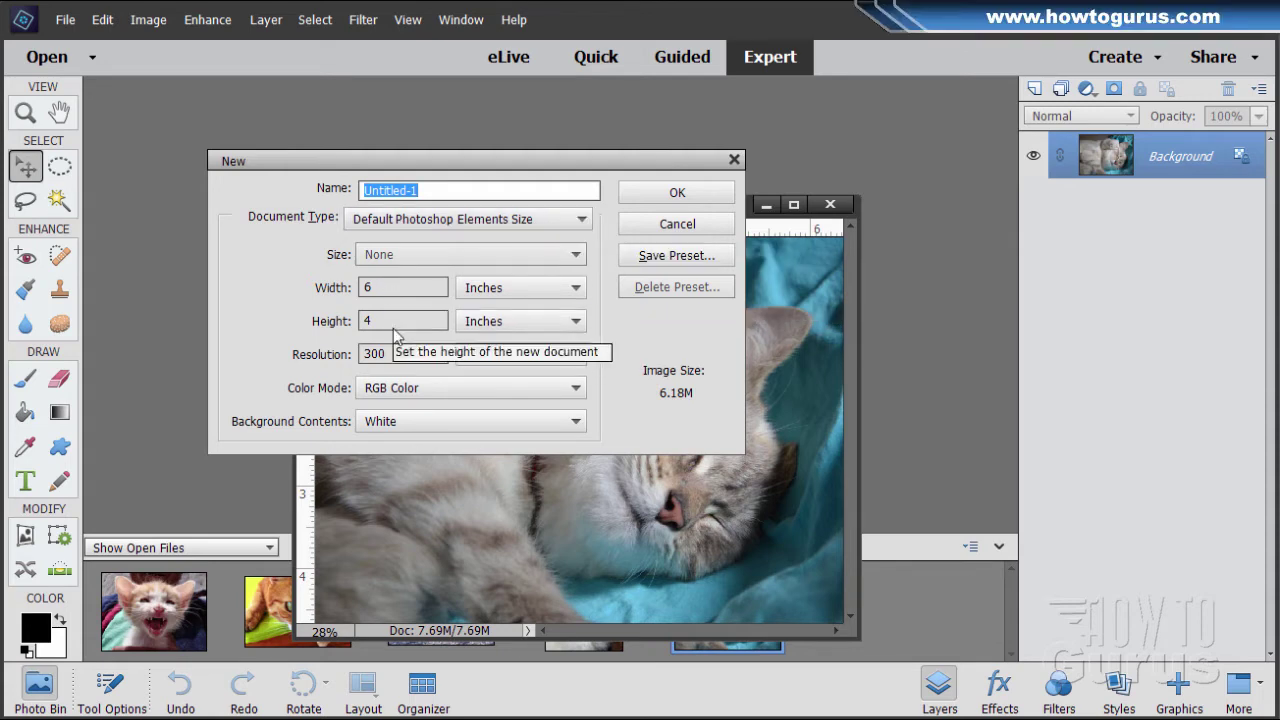
{"action": "left_click", "coordinate": [667, 197]}
{"action": "left_click_drag", "start_coordinate": [451, 118], "coordinate": [568, 89]}
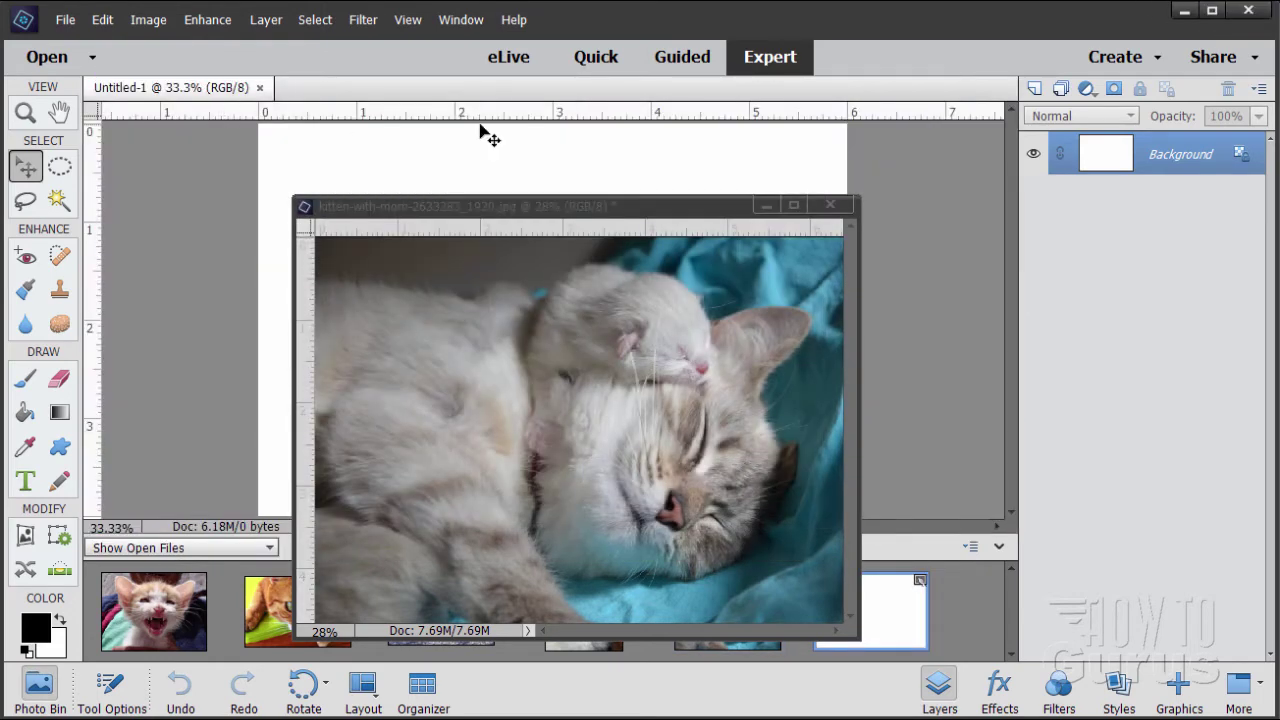
{"action": "left_click_drag", "start_coordinate": [471, 207], "coordinate": [655, 238]}
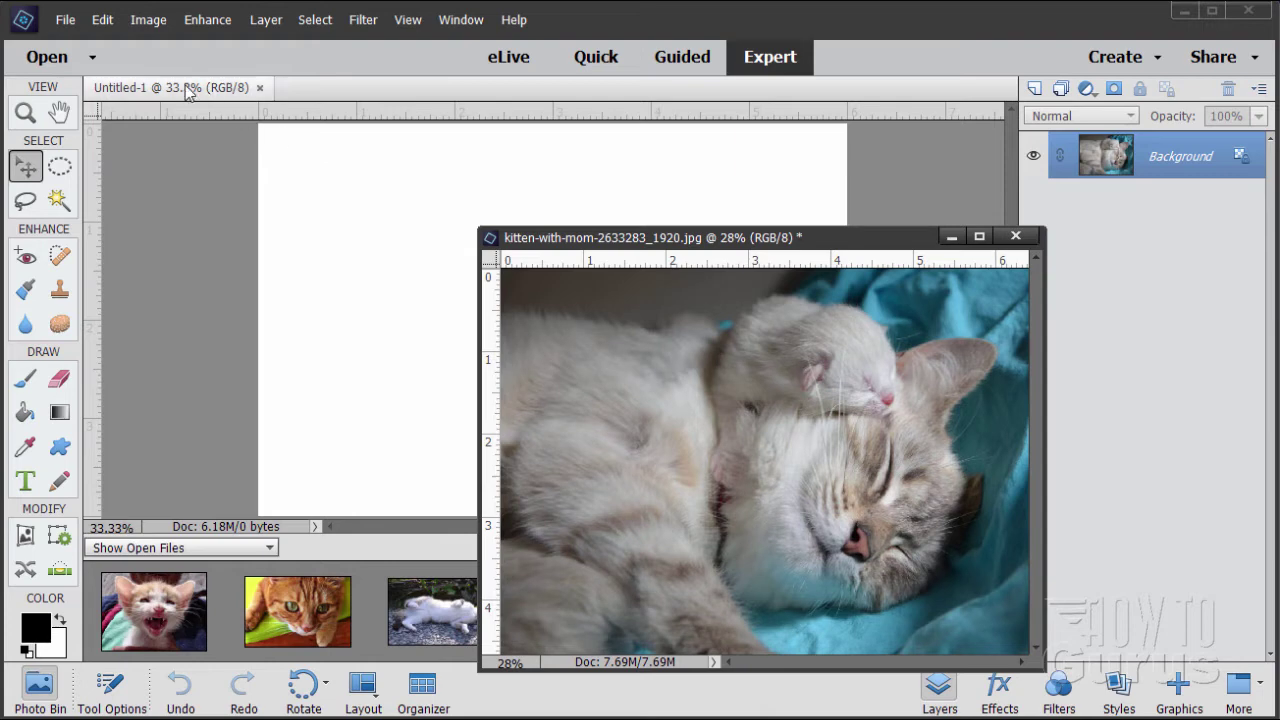
{"action": "left_click", "coordinate": [105, 22]}
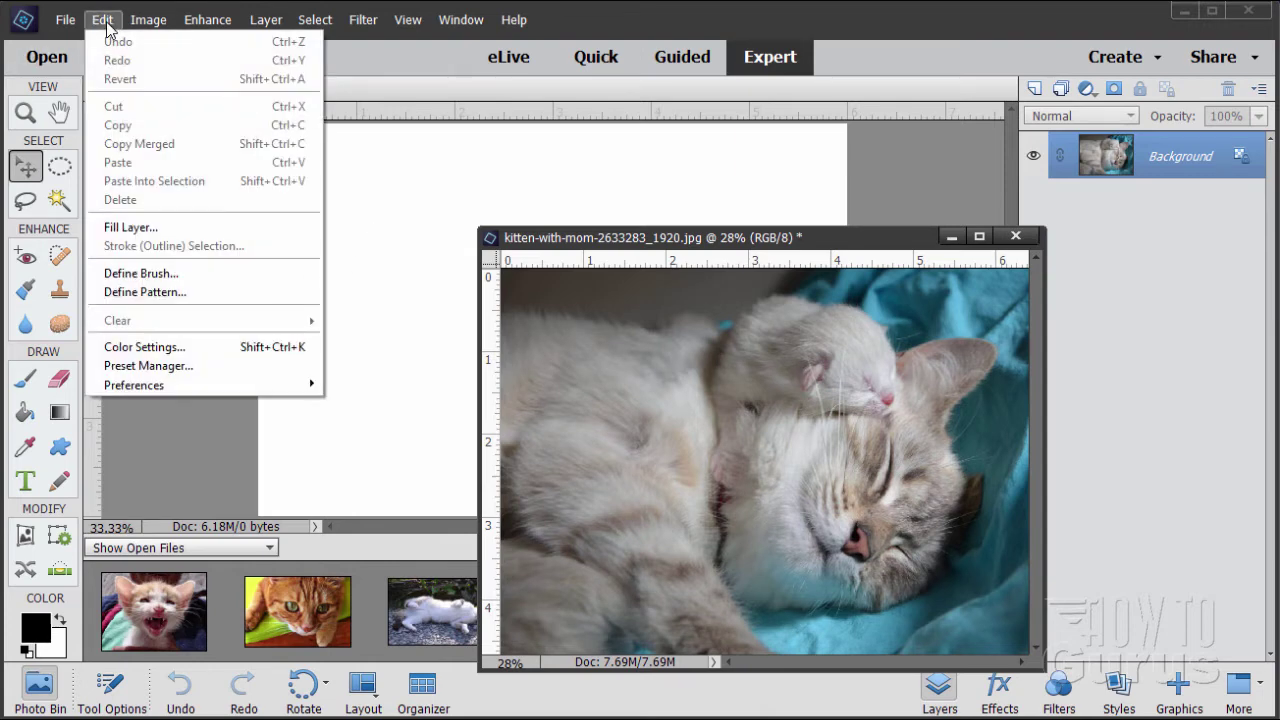
{"action": "mouse_move", "coordinate": [147, 383]}
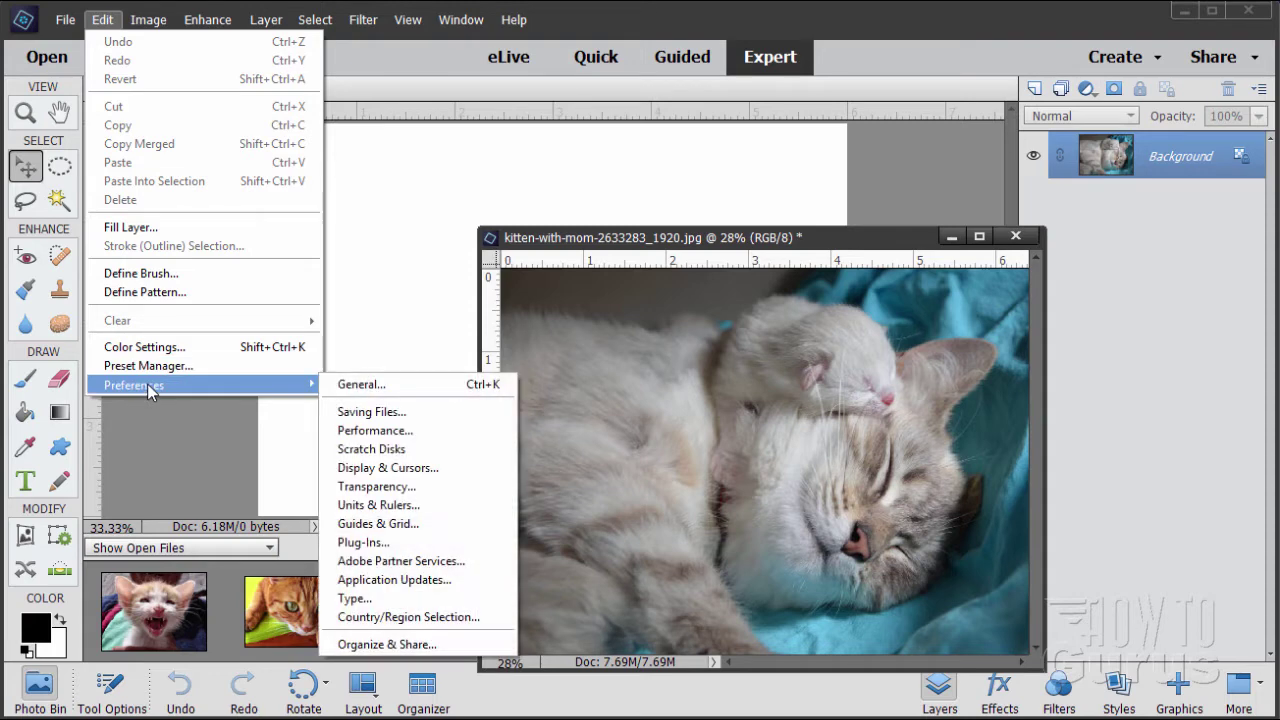
{"action": "left_click", "coordinate": [391, 390]}
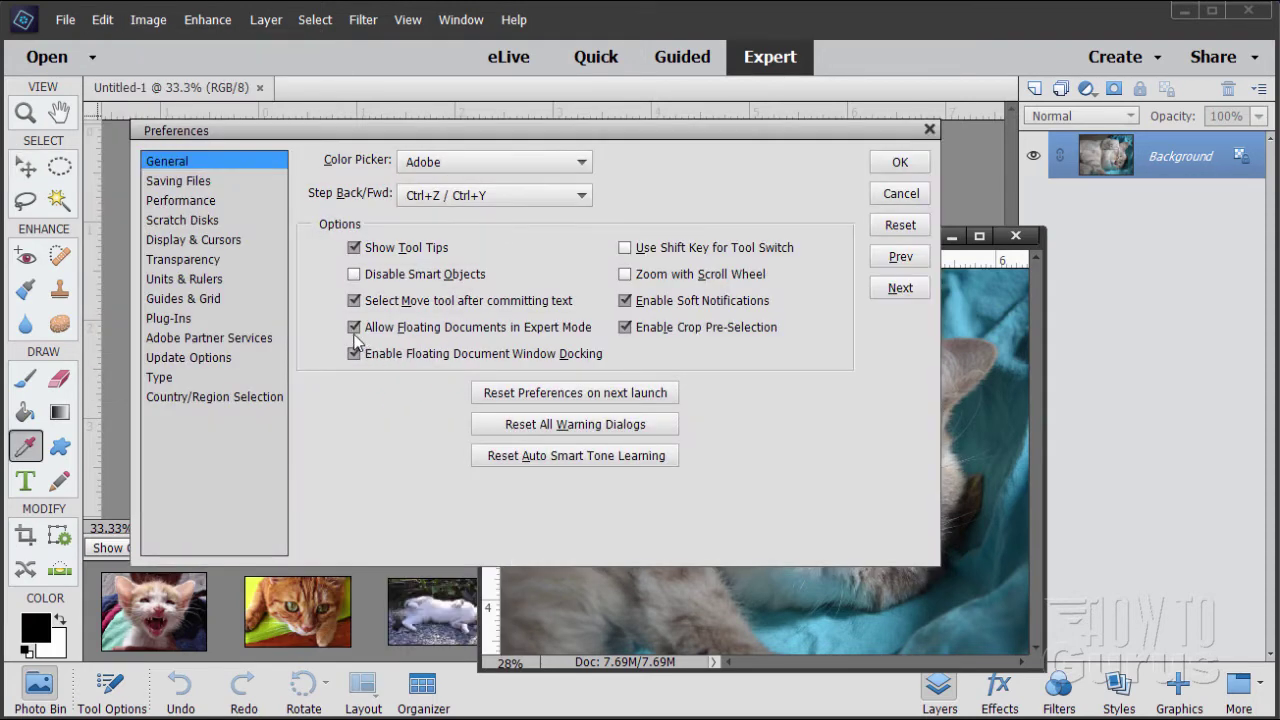
{"action": "left_click", "coordinate": [366, 330]}
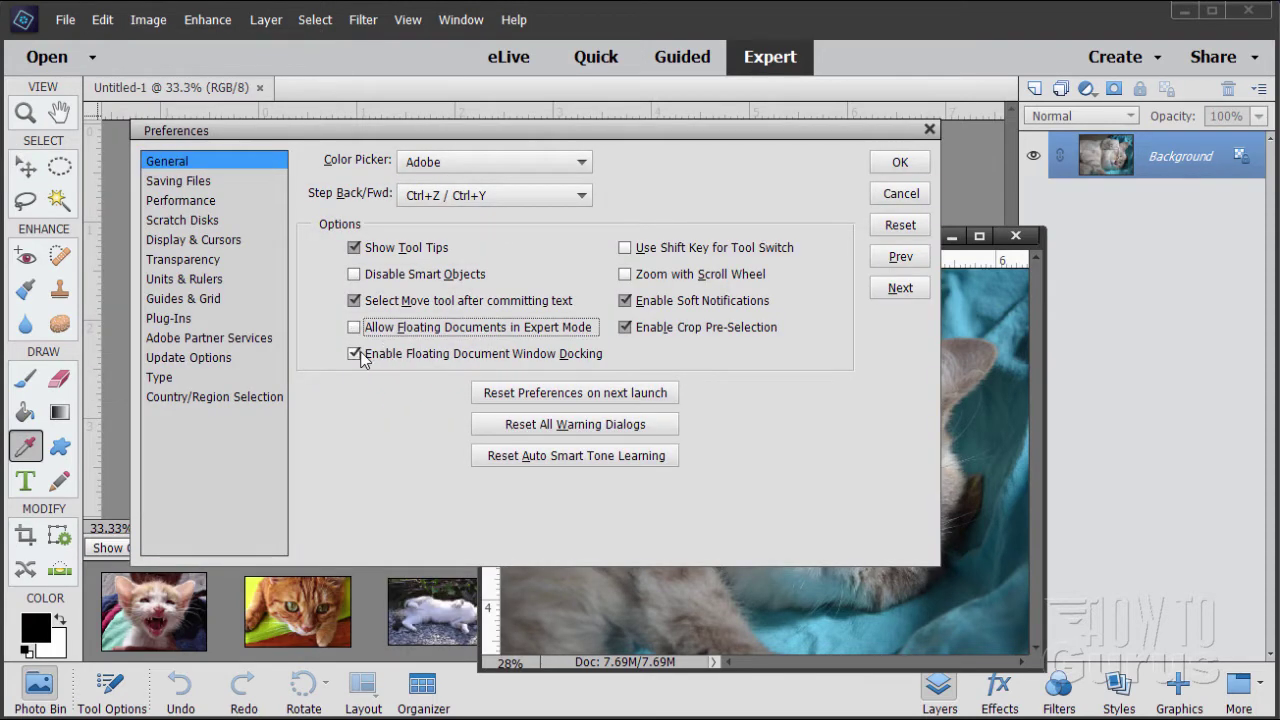
{"action": "left_click", "coordinate": [360, 356]}
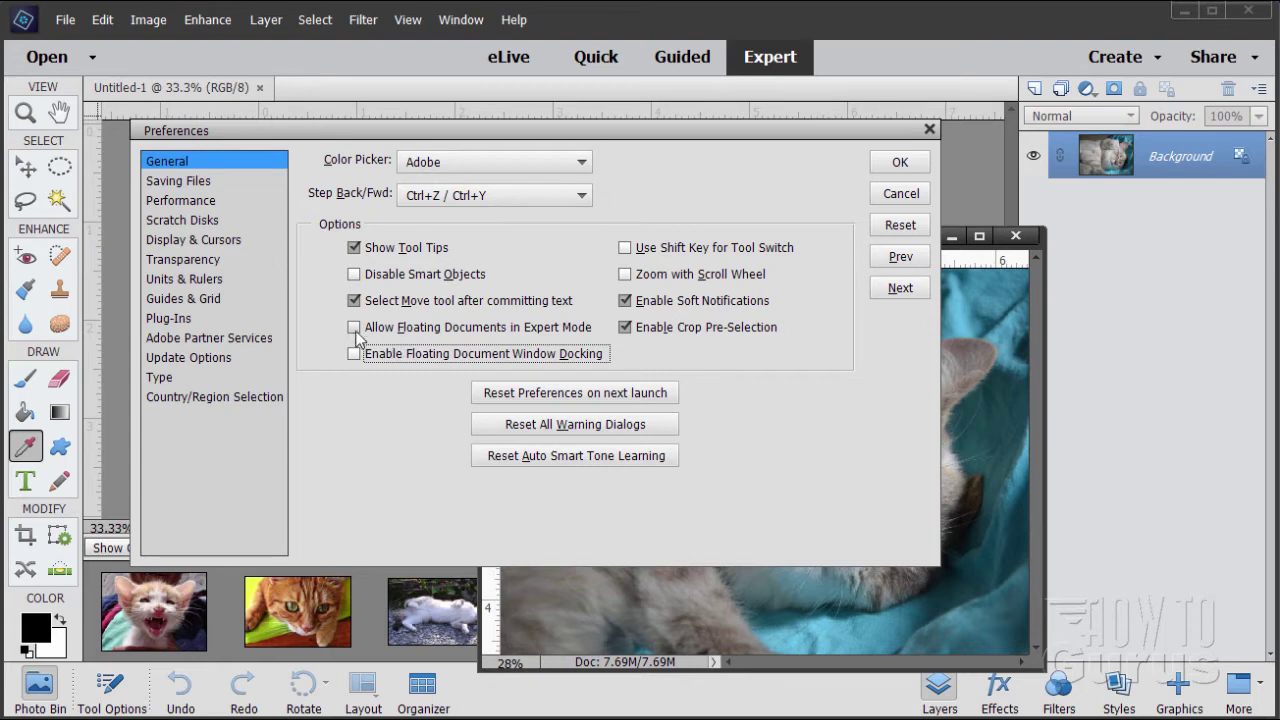
{"action": "left_click", "coordinate": [355, 330]}
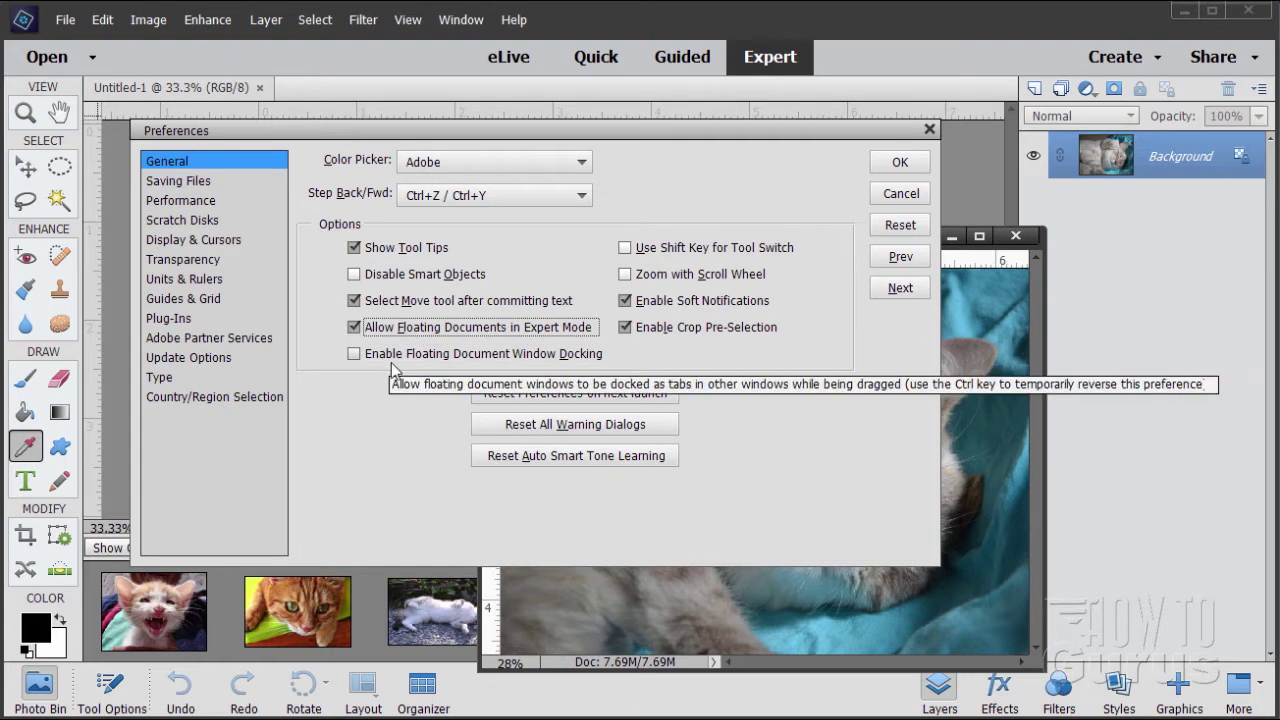
{"action": "left_click", "coordinate": [356, 355]}
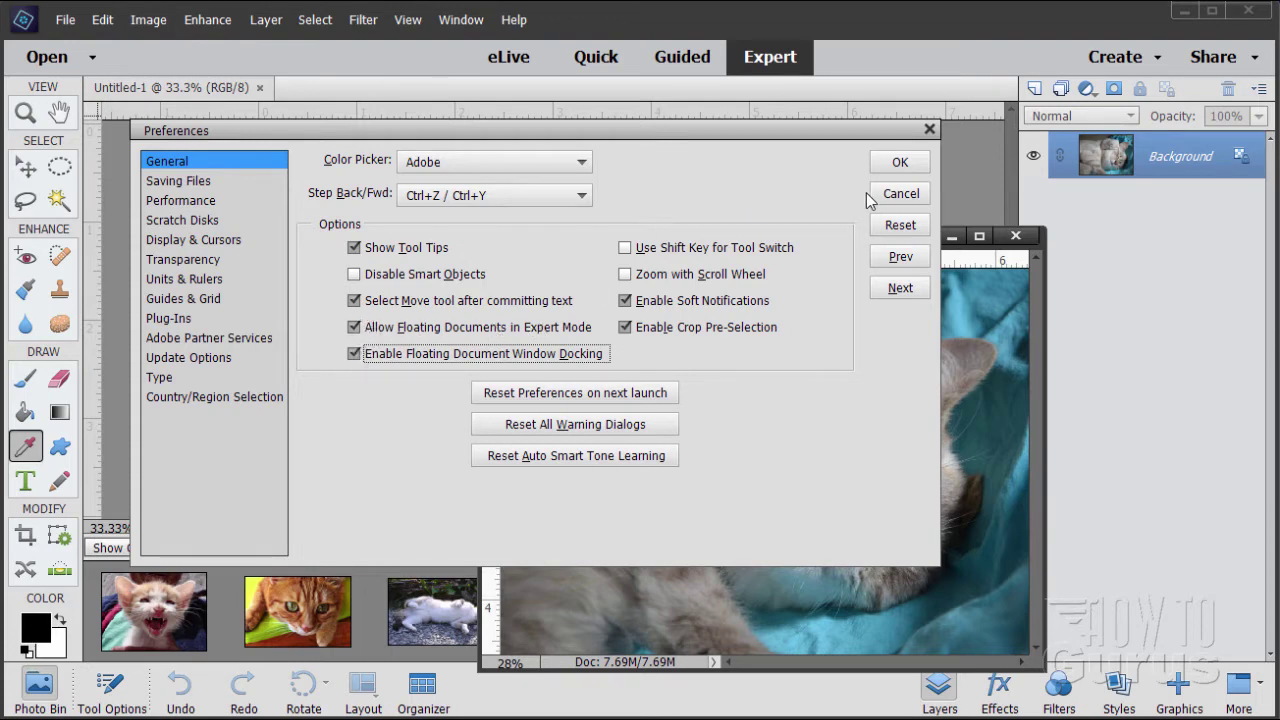
{"action": "left_click", "coordinate": [893, 163]}
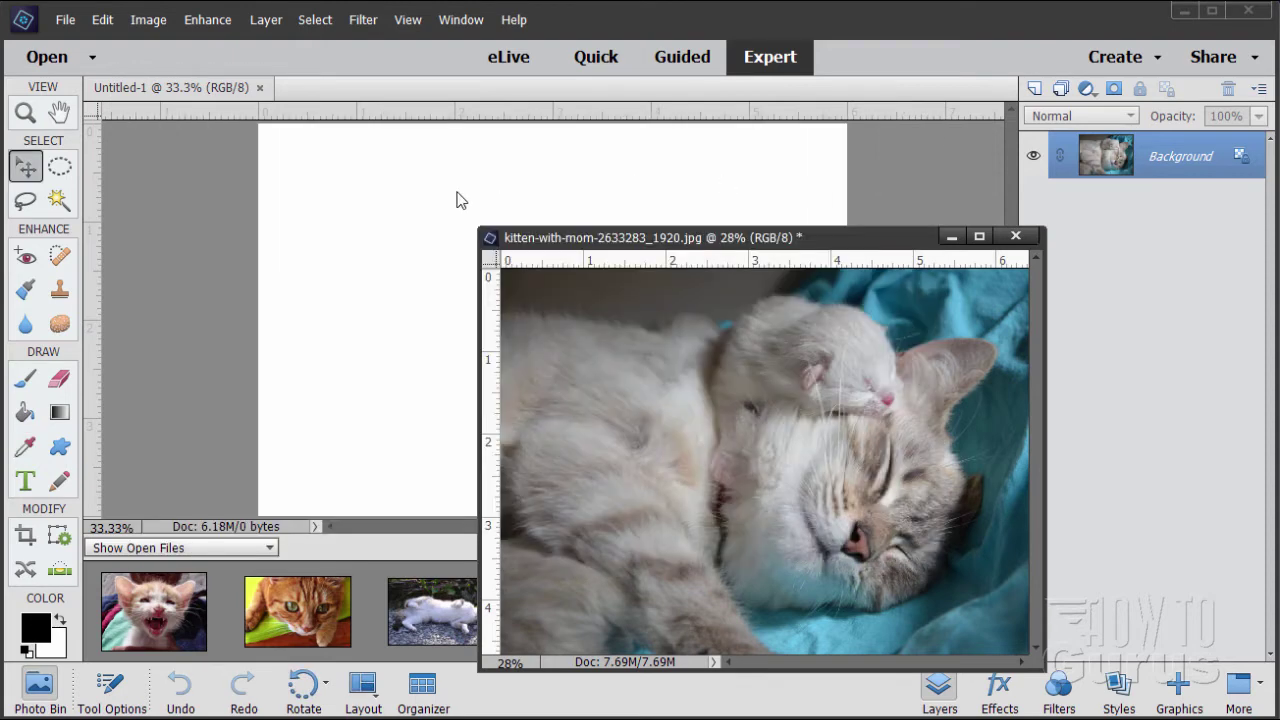
- Copy the kitten-with-mom photo into Untitled-1 as Layer 1, close the source, and hide Layer 1
{"action": "left_click_drag", "start_coordinate": [675, 250], "coordinate": [487, 95]}
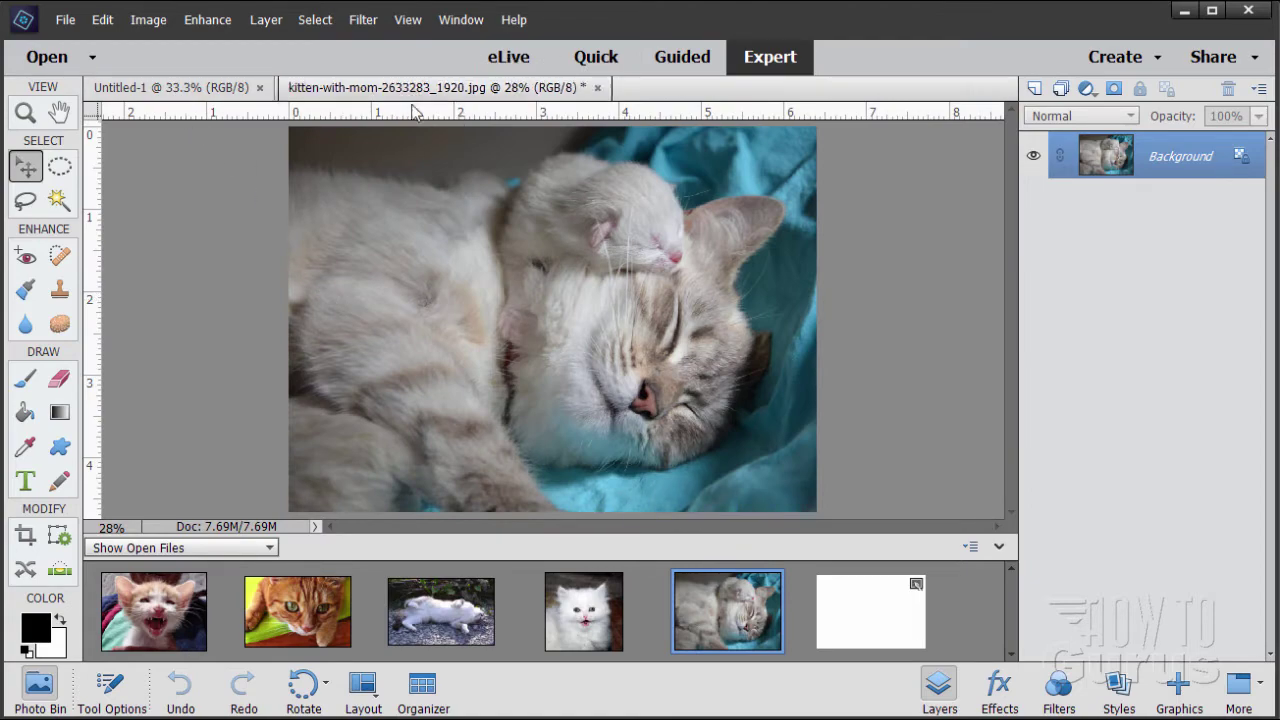
{"action": "left_click_drag", "start_coordinate": [388, 88], "coordinate": [757, 243]}
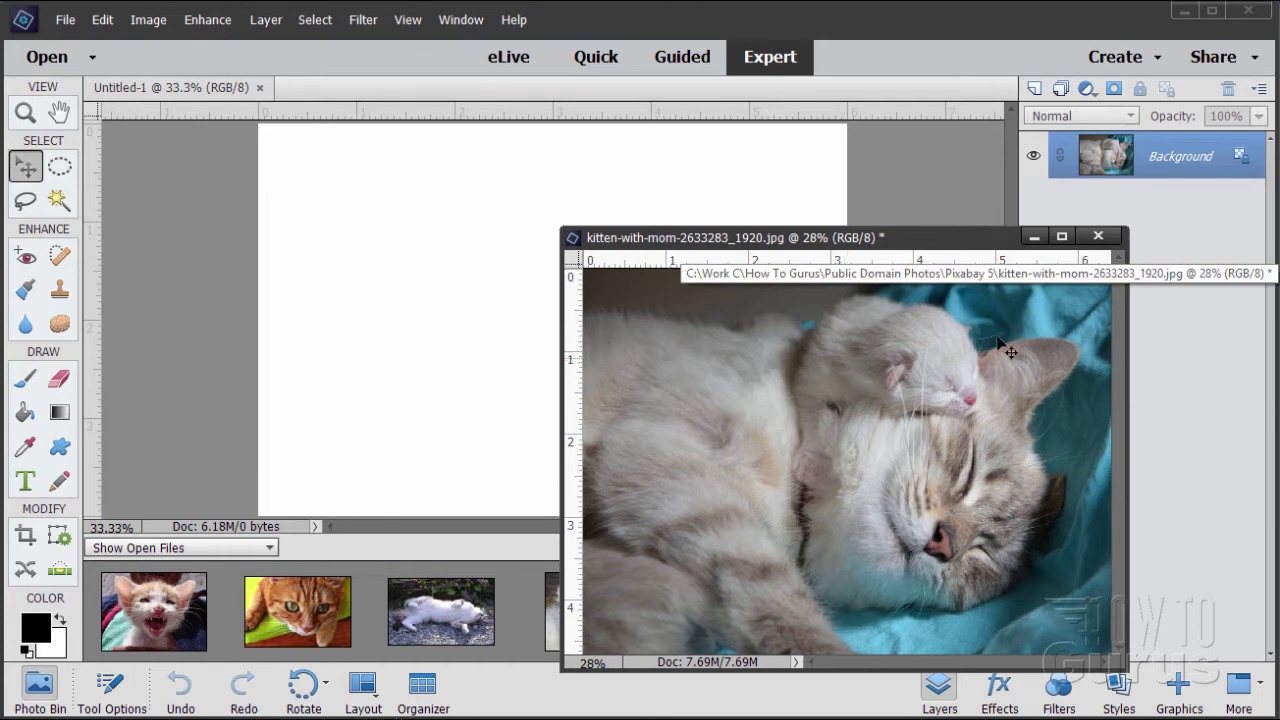
{"action": "left_click_drag", "start_coordinate": [1138, 163], "coordinate": [427, 229]}
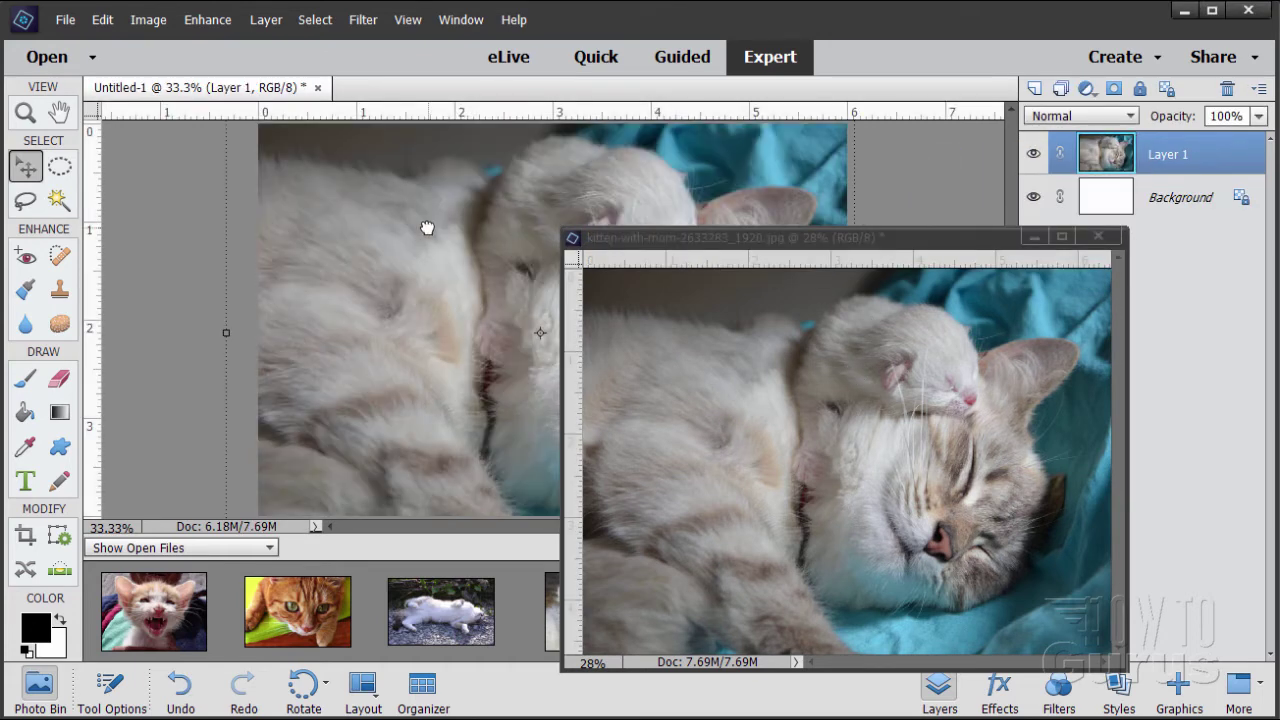
{"action": "left_click", "coordinate": [1098, 236]}
{"action": "left_click", "coordinate": [1034, 154]}
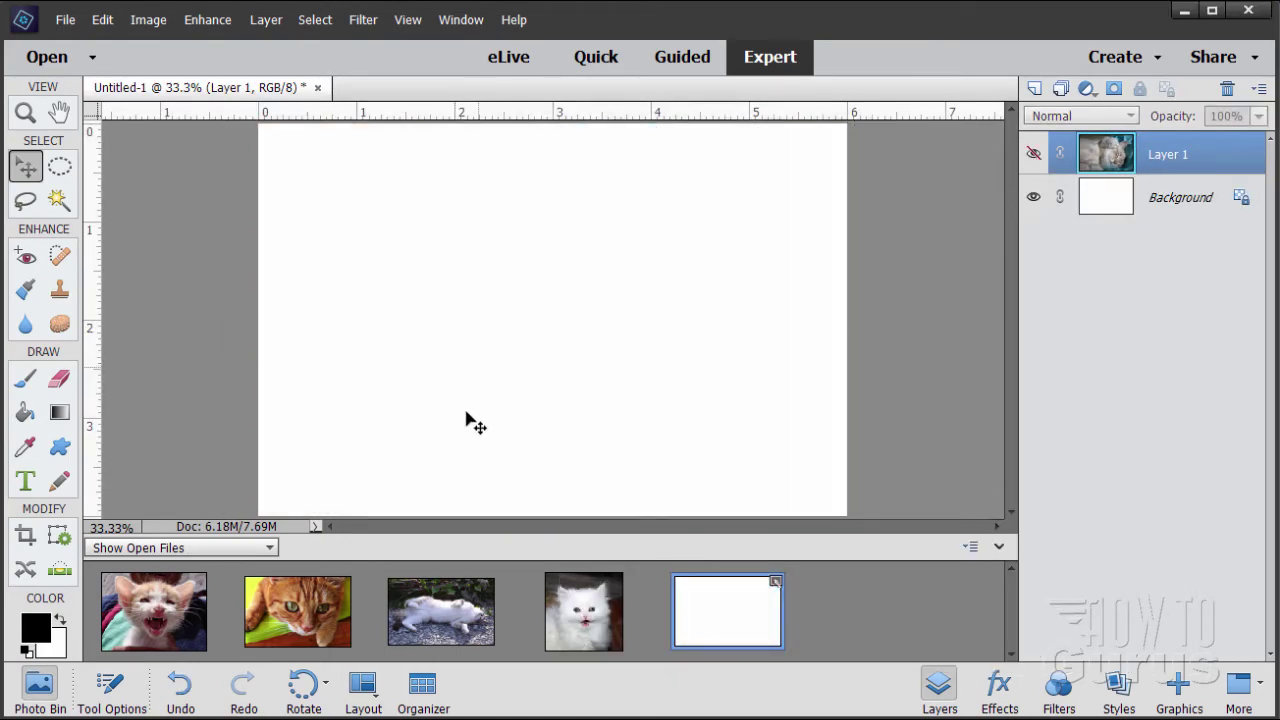
- Add the open-mouthed kitten photo to Untitled-1 as hidden Layer 2 and close its window
{"action": "left_click", "coordinate": [168, 617]}
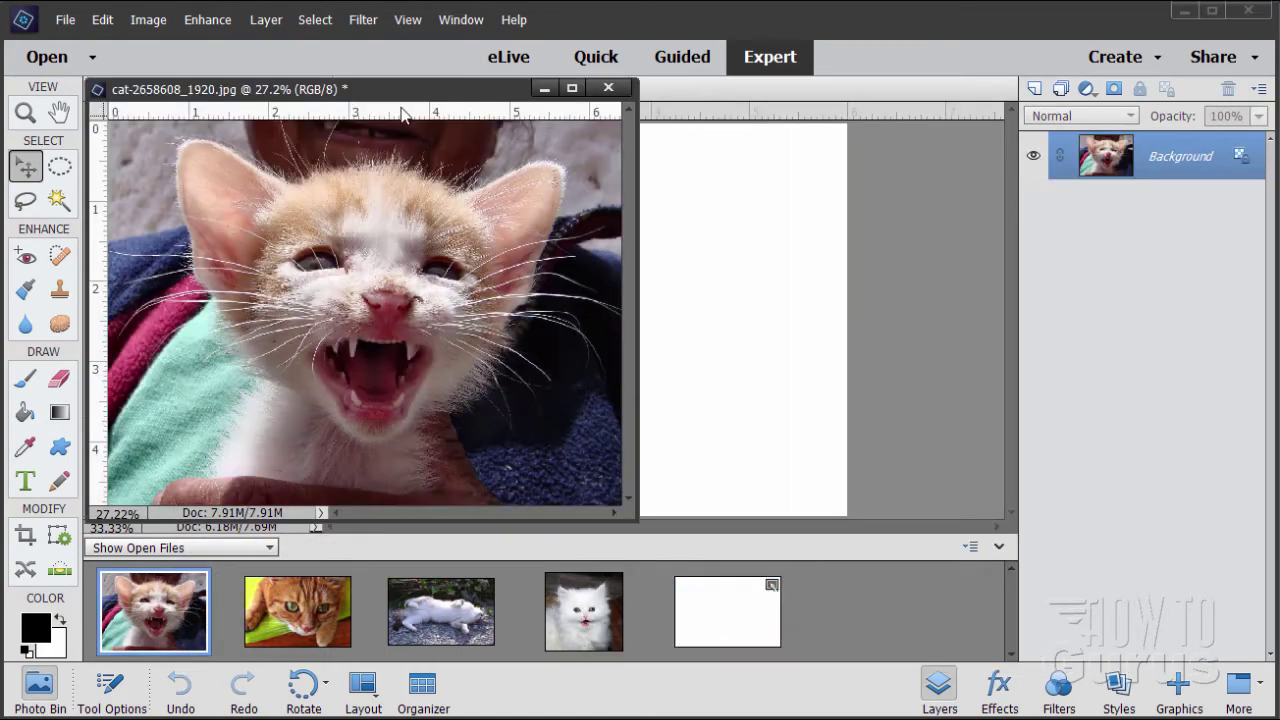
{"action": "left_click_drag", "start_coordinate": [444, 94], "coordinate": [808, 212]}
{"action": "left_click_drag", "start_coordinate": [1100, 158], "coordinate": [394, 216]}
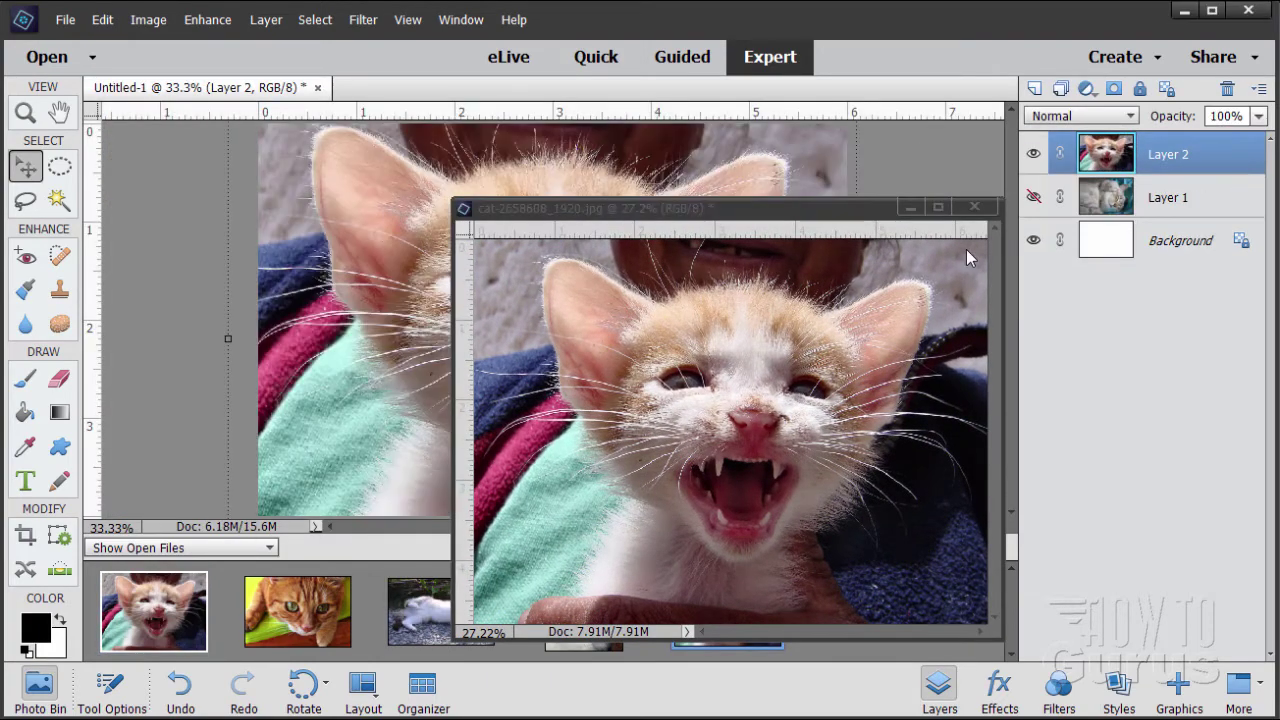
{"action": "left_click", "coordinate": [974, 207]}
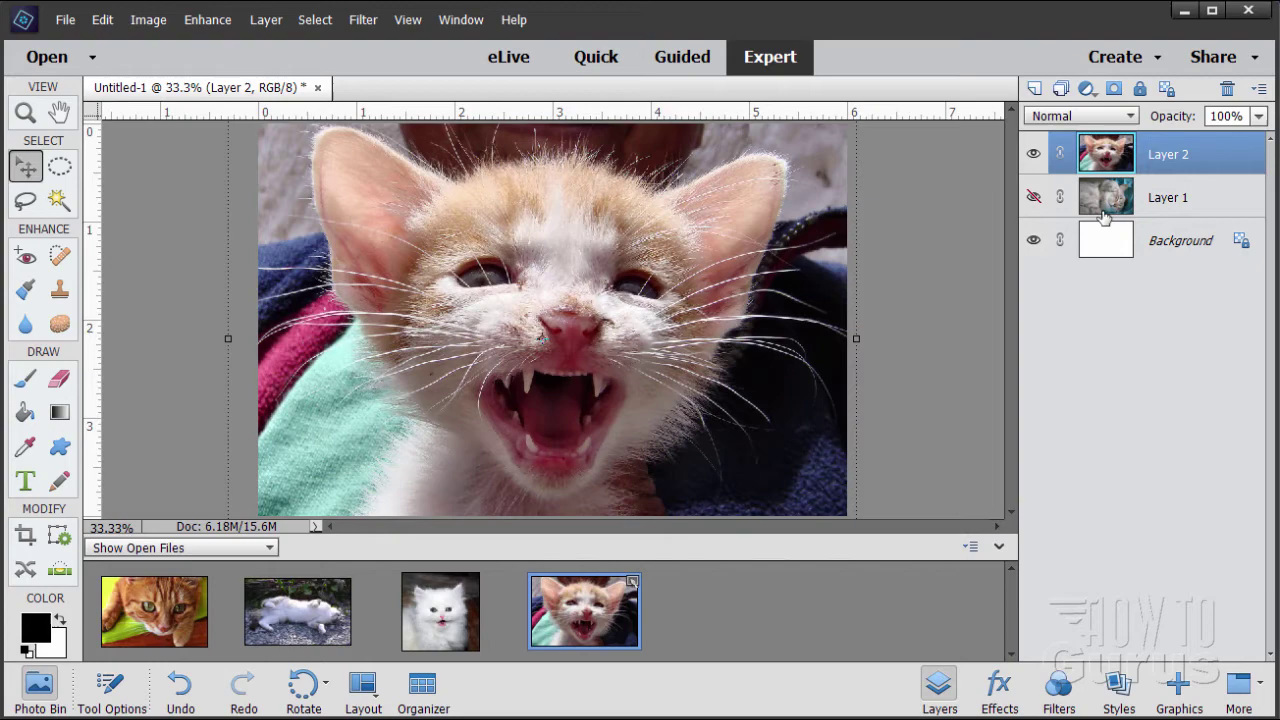
{"action": "left_click", "coordinate": [1034, 153]}
- Add the orange cat photo as hidden Layer 3 and close its window
{"action": "left_click", "coordinate": [155, 618]}
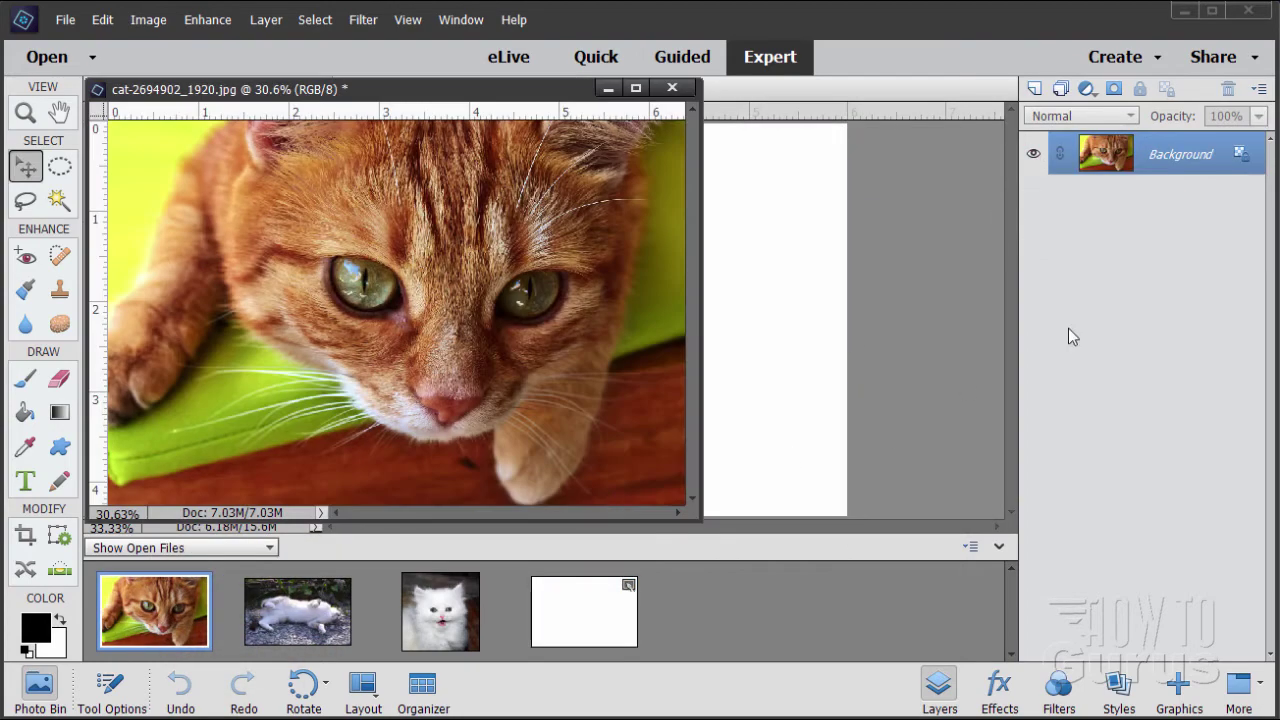
{"action": "left_click_drag", "start_coordinate": [531, 100], "coordinate": [1028, 280]}
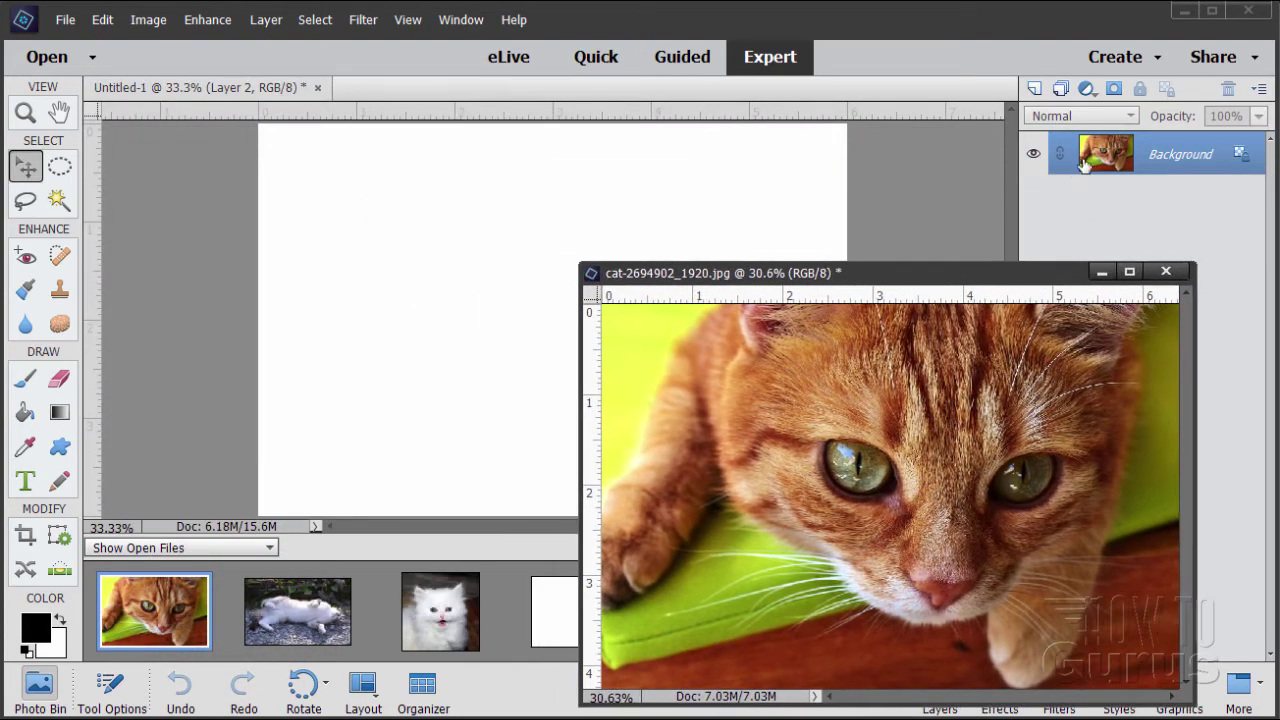
{"action": "left_click_drag", "start_coordinate": [1086, 158], "coordinate": [675, 205]}
{"action": "left_click", "coordinate": [1163, 272]}
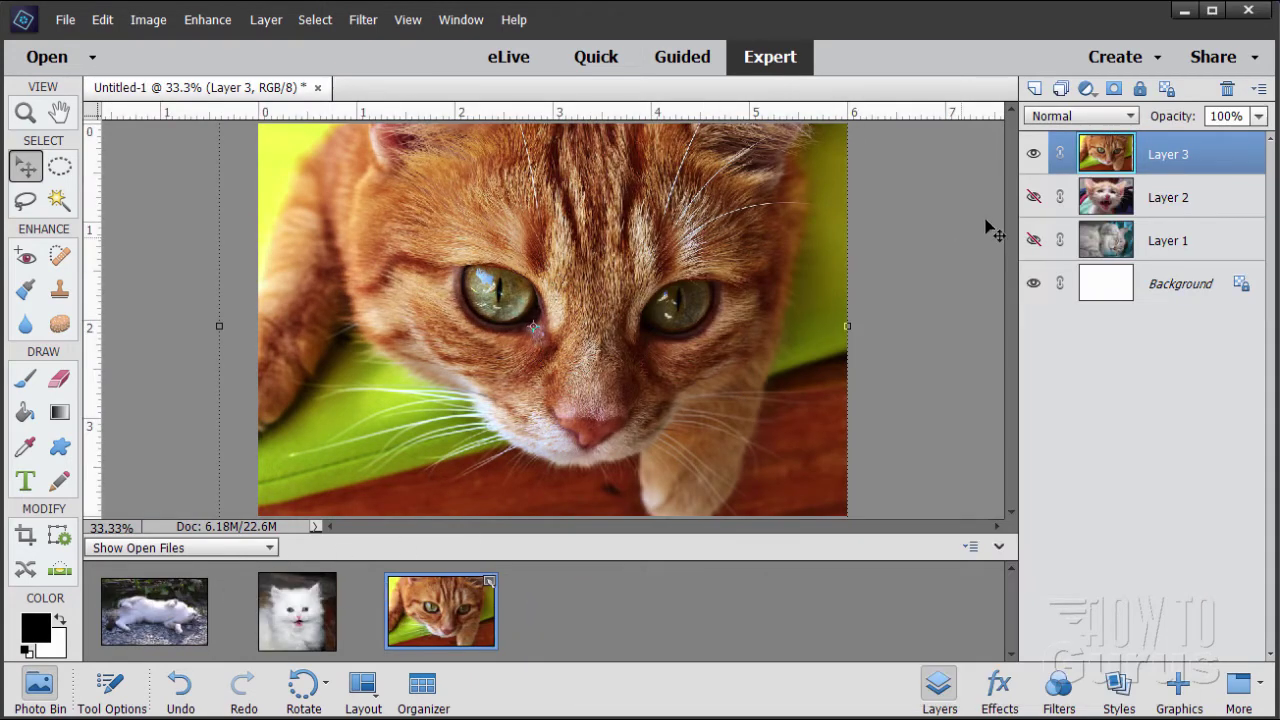
{"action": "left_click", "coordinate": [1034, 153]}
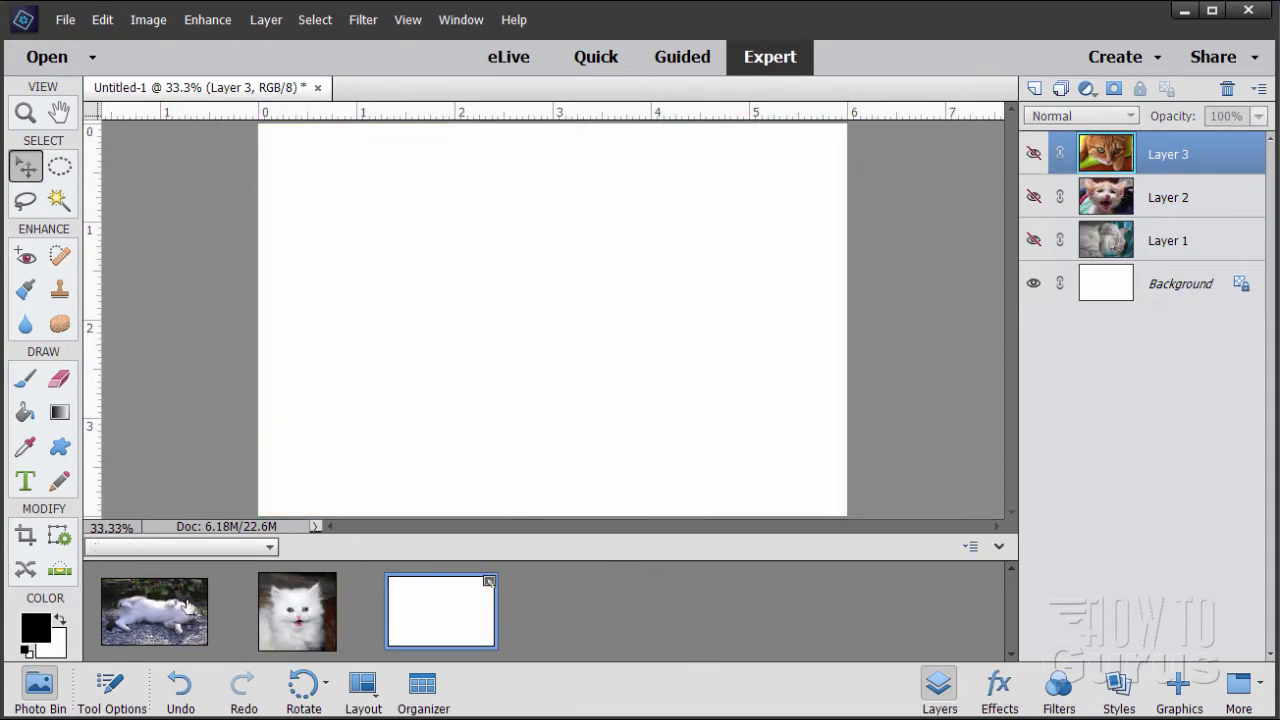
- Add the cat lying on gravel as hidden Layer 4, then open the white kitten photo
{"action": "double_click", "coordinate": [190, 612]}
{"action": "left_click_drag", "start_coordinate": [583, 90], "coordinate": [977, 299]}
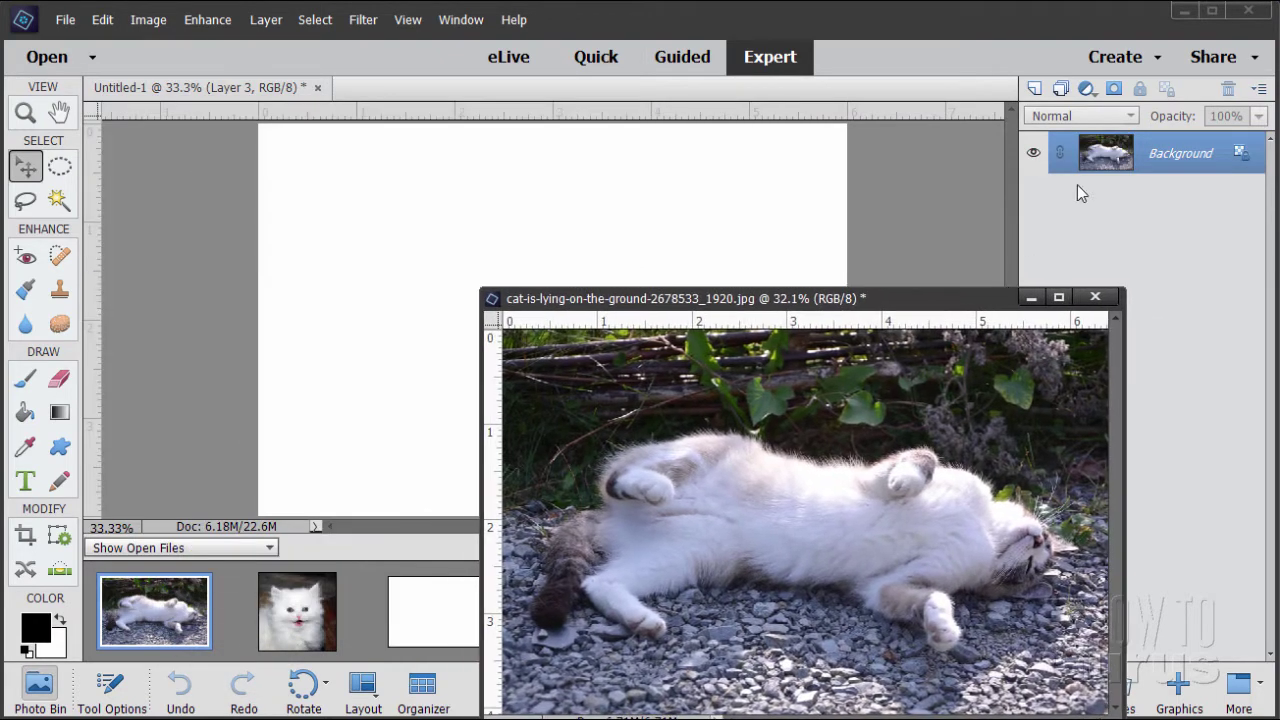
{"action": "left_click_drag", "start_coordinate": [1077, 170], "coordinate": [676, 205]}
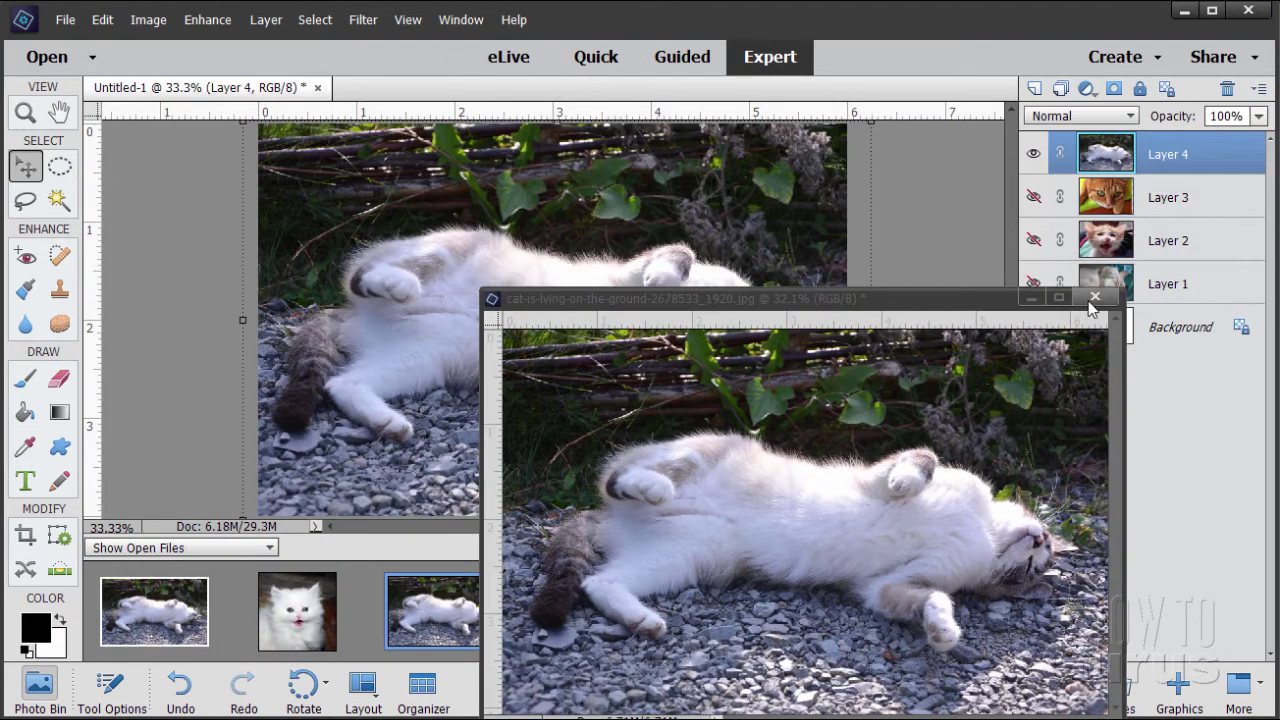
{"action": "left_click", "coordinate": [1096, 297]}
{"action": "left_click", "coordinate": [1033, 157]}
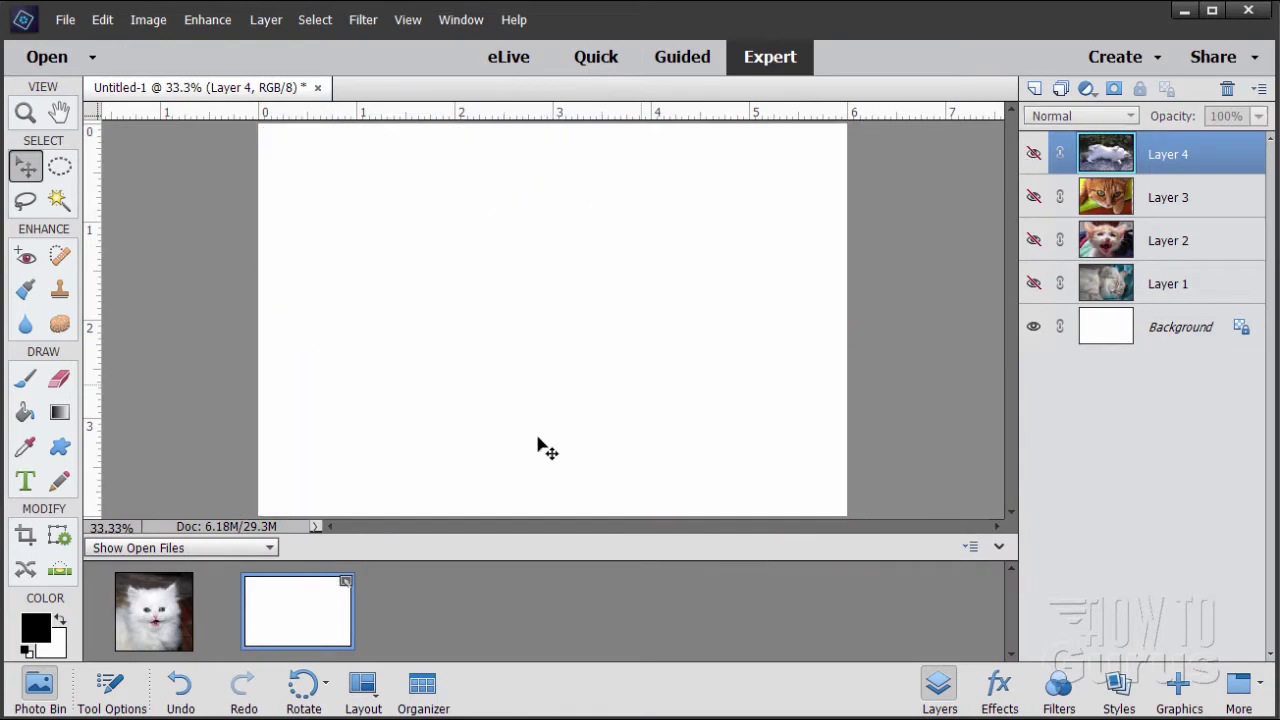
{"action": "double_click", "coordinate": [165, 620]}
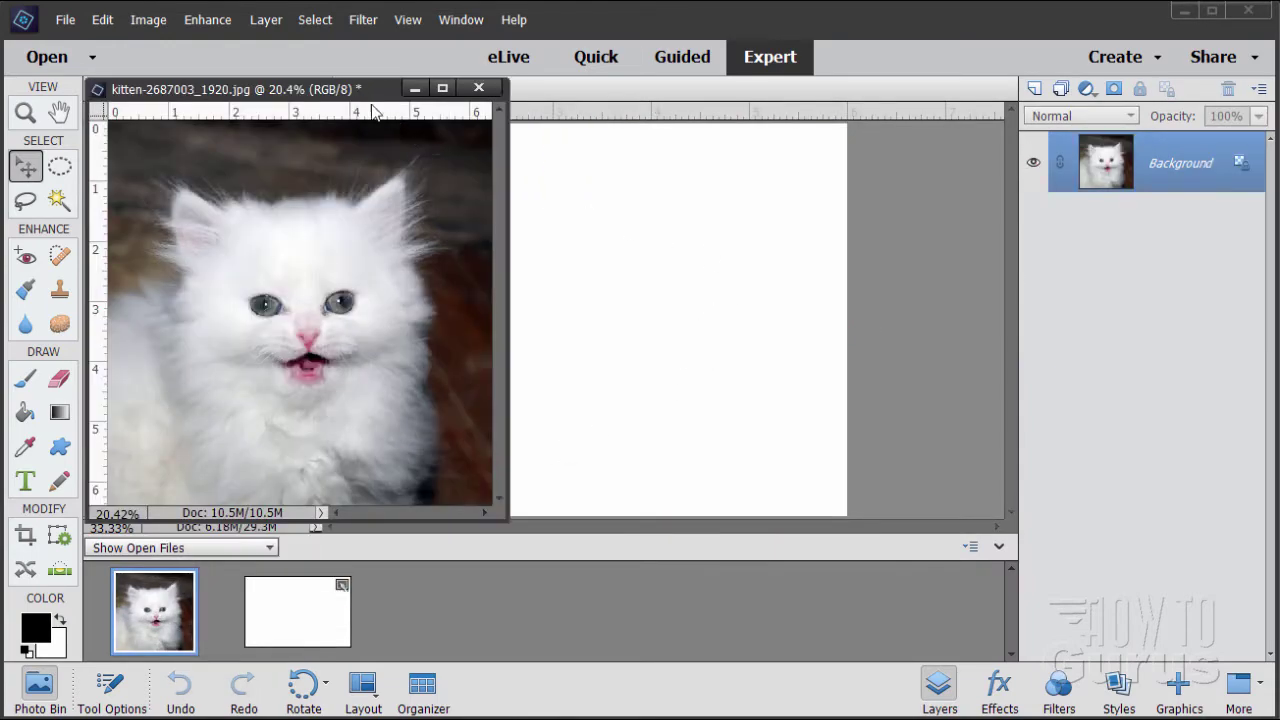
- Copy the white kitten into Untitled-1 as Layer 5 and close its separate window
{"action": "left_click_drag", "start_coordinate": [372, 108], "coordinate": [935, 291]}
{"action": "left_click_drag", "start_coordinate": [1105, 162], "coordinate": [723, 246]}
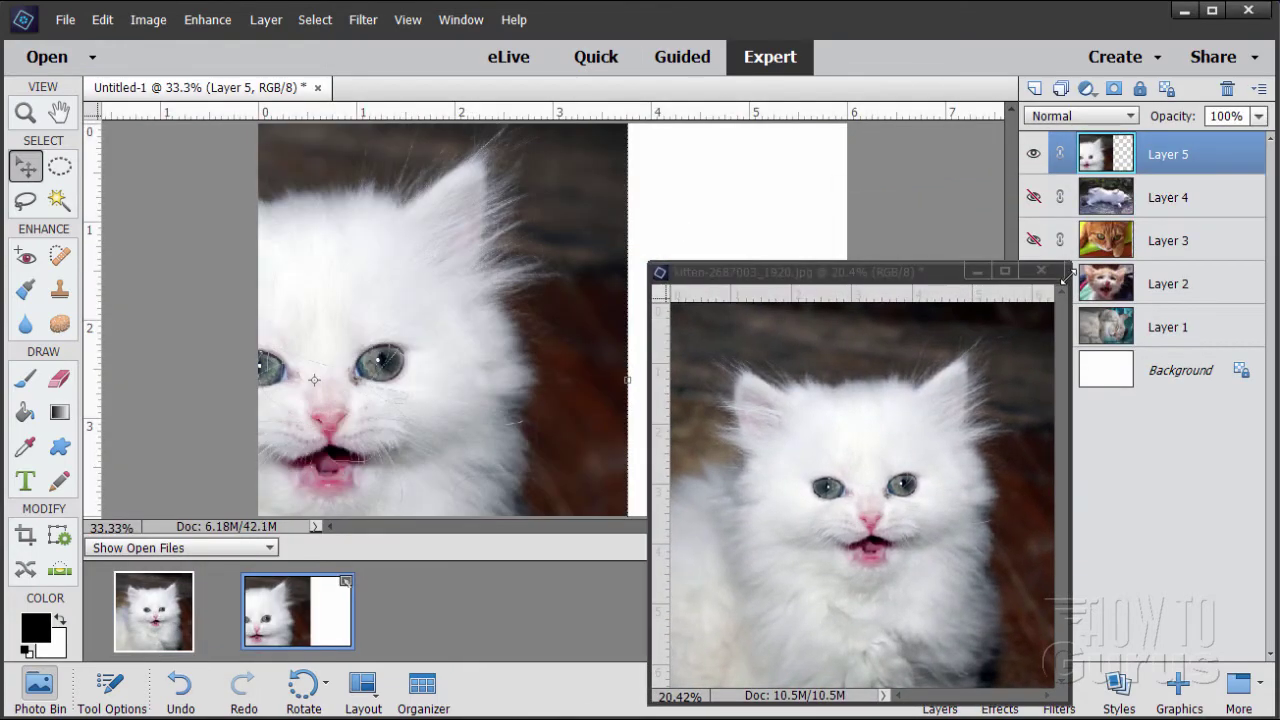
{"action": "left_click", "coordinate": [1041, 271]}
- Scale the white kitten to about 35% and place it in the lower-left area
{"action": "left_click_drag", "start_coordinate": [393, 343], "coordinate": [706, 503]}
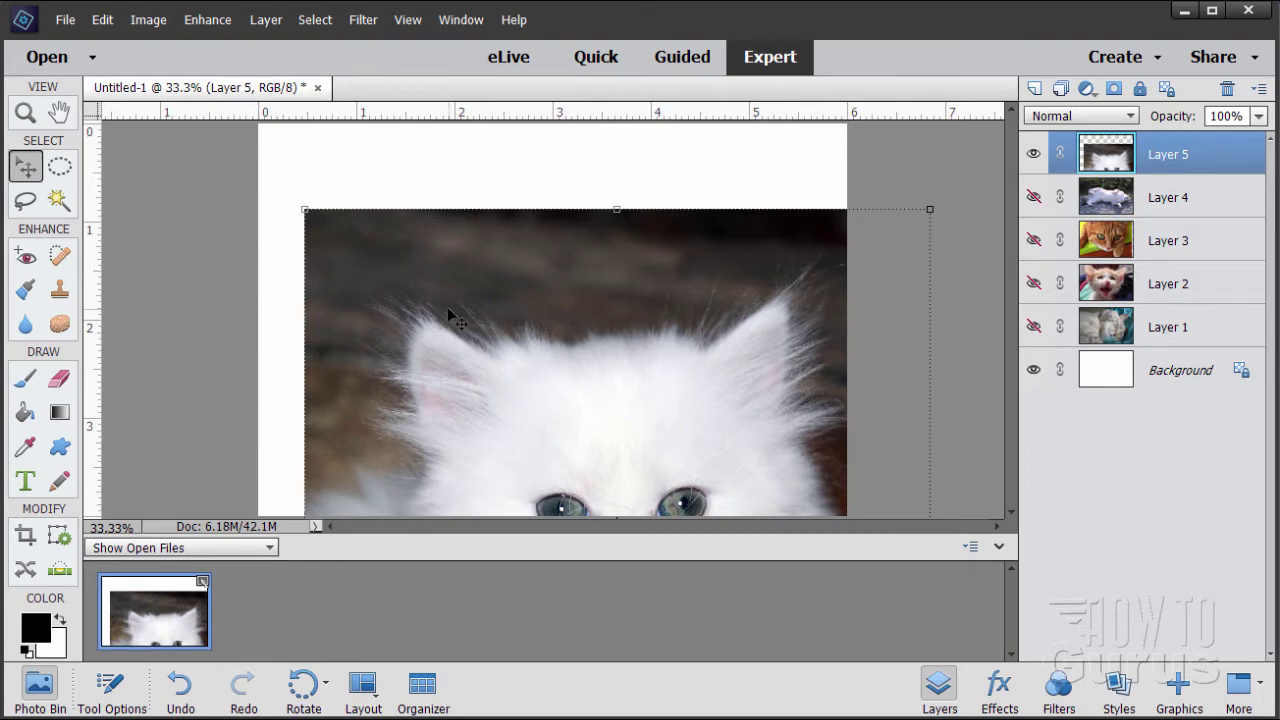
{"action": "left_click_drag", "start_coordinate": [302, 208], "coordinate": [469, 337]}
{"action": "left_click_drag", "start_coordinate": [531, 449], "coordinate": [326, 390]}
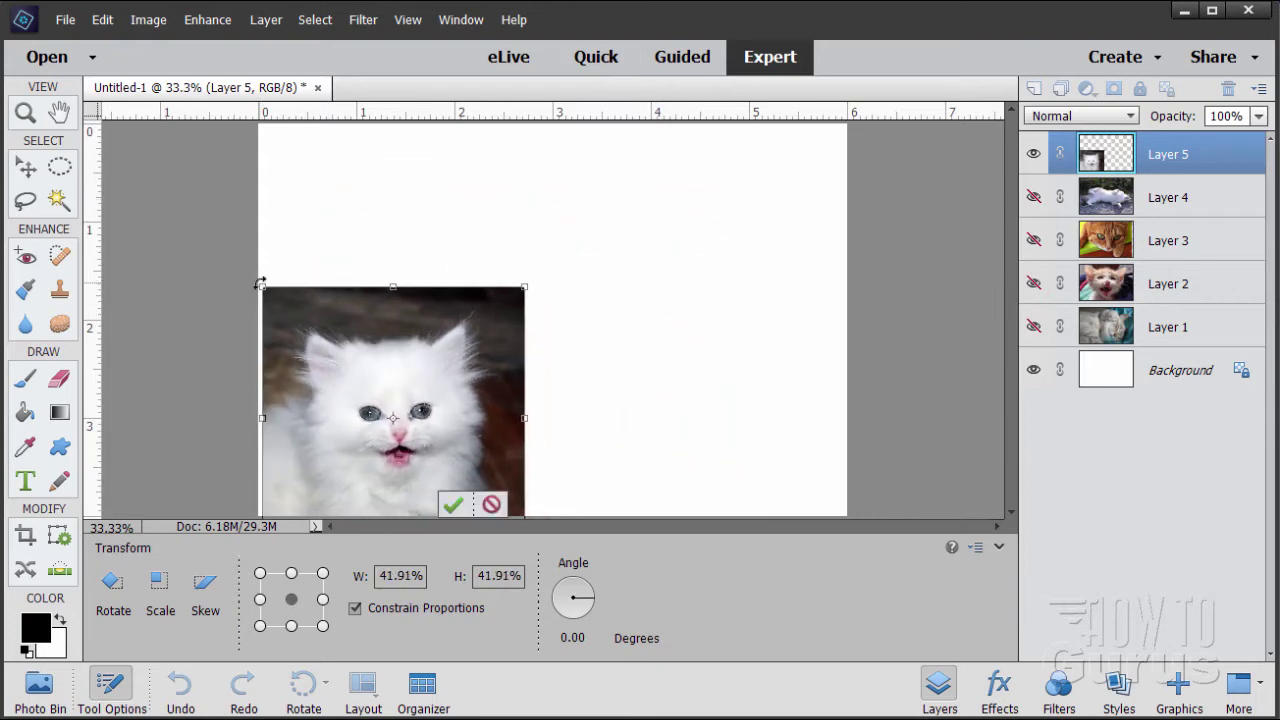
{"action": "left_click_drag", "start_coordinate": [259, 284], "coordinate": [294, 308]}
{"action": "left_click_drag", "start_coordinate": [350, 430], "coordinate": [323, 438]}
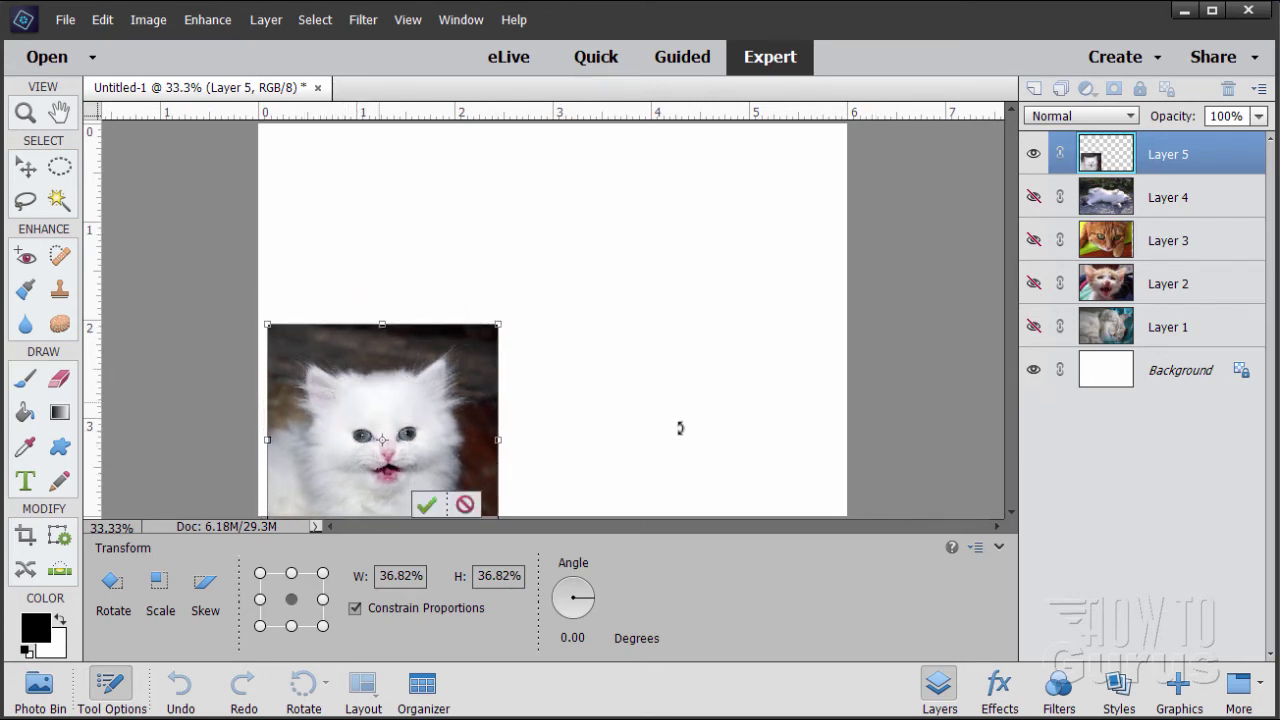
{"action": "left_click_drag", "start_coordinate": [272, 331], "coordinate": [282, 340]}
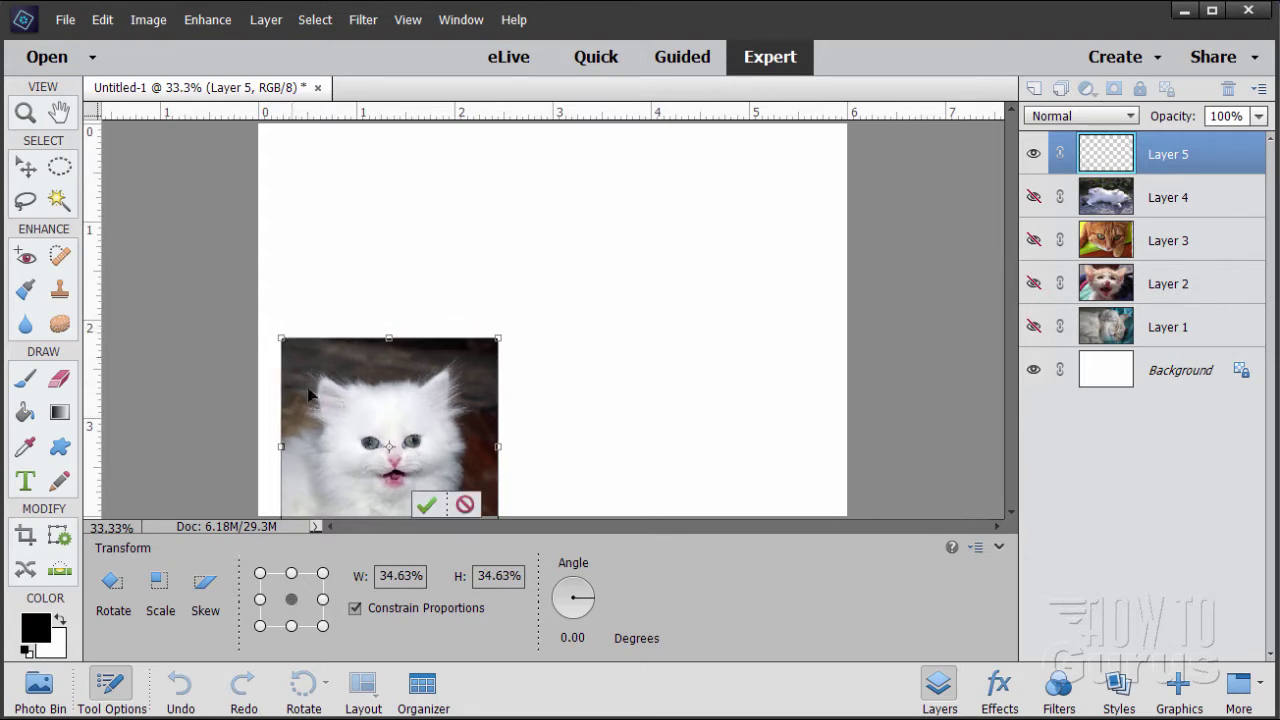
{"action": "left_click_drag", "start_coordinate": [380, 420], "coordinate": [376, 418]}
{"action": "left_click", "coordinate": [415, 504]}
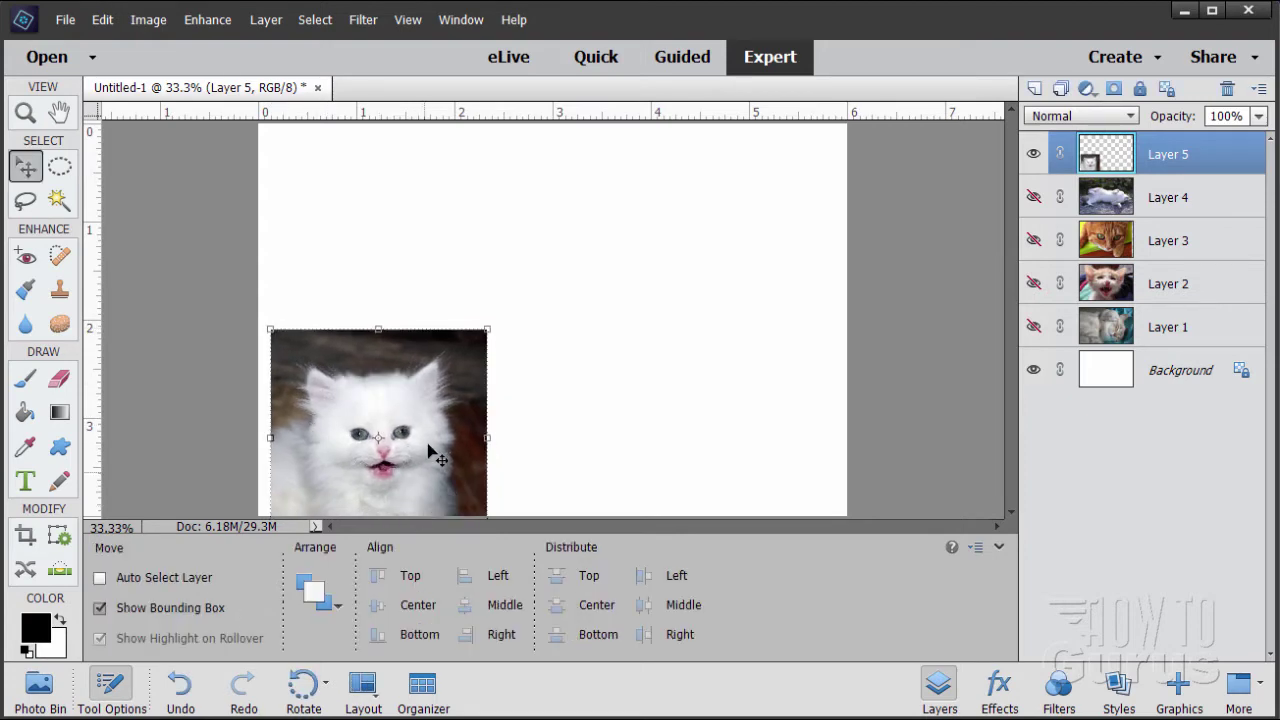
- Show the gravel cat Layer 4 and scale it to about 44% at the lower right
{"action": "left_click", "coordinate": [1034, 197]}
{"action": "left_click", "coordinate": [1135, 205]}
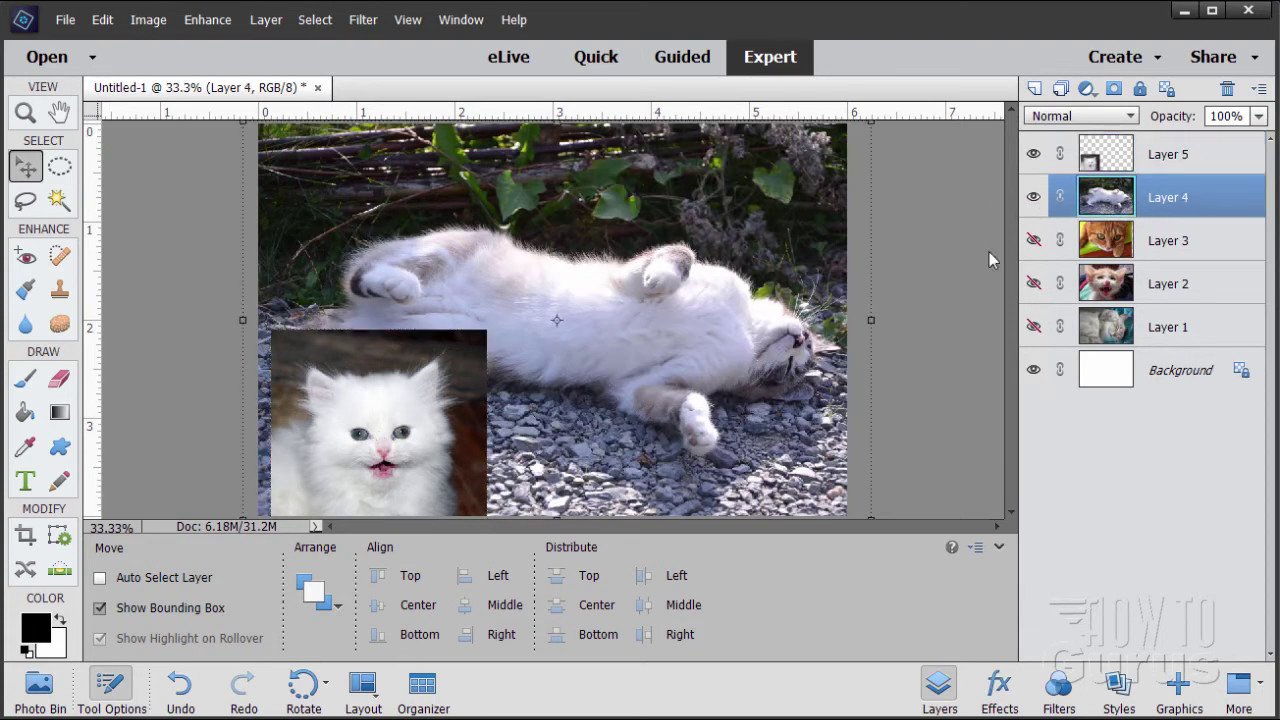
{"action": "left_click_drag", "start_coordinate": [586, 277], "coordinate": [619, 316]}
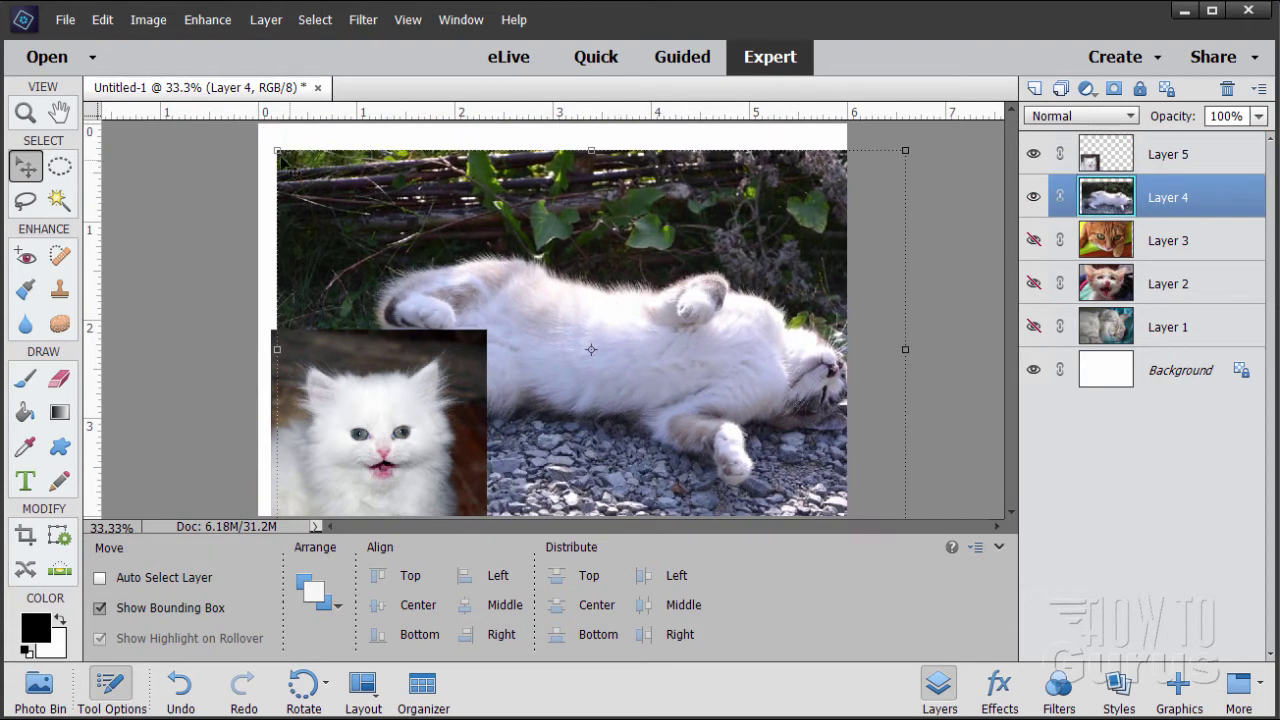
{"action": "left_click_drag", "start_coordinate": [277, 150], "coordinate": [645, 384]}
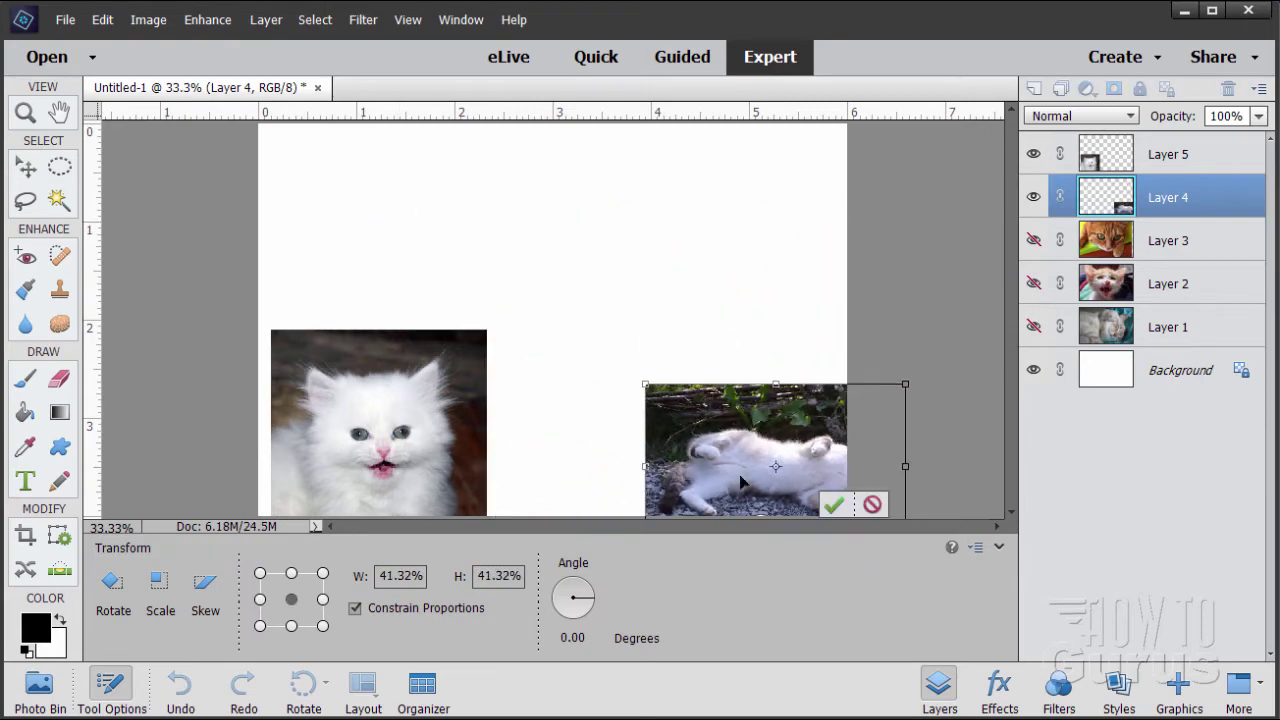
{"action": "left_click_drag", "start_coordinate": [741, 482], "coordinate": [678, 462]}
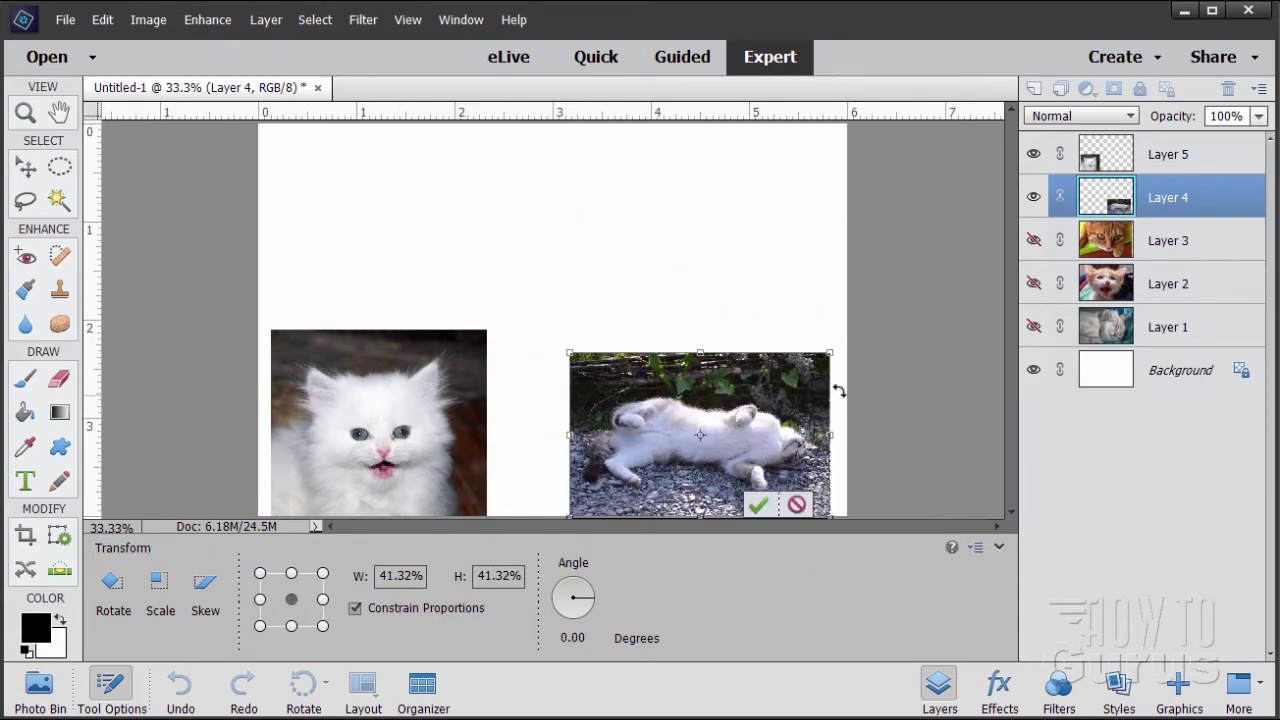
{"action": "left_click_drag", "start_coordinate": [833, 352], "coordinate": [845, 341]}
{"action": "left_click_drag", "start_coordinate": [772, 392], "coordinate": [760, 395]}
{"action": "left_click", "coordinate": [763, 507]}
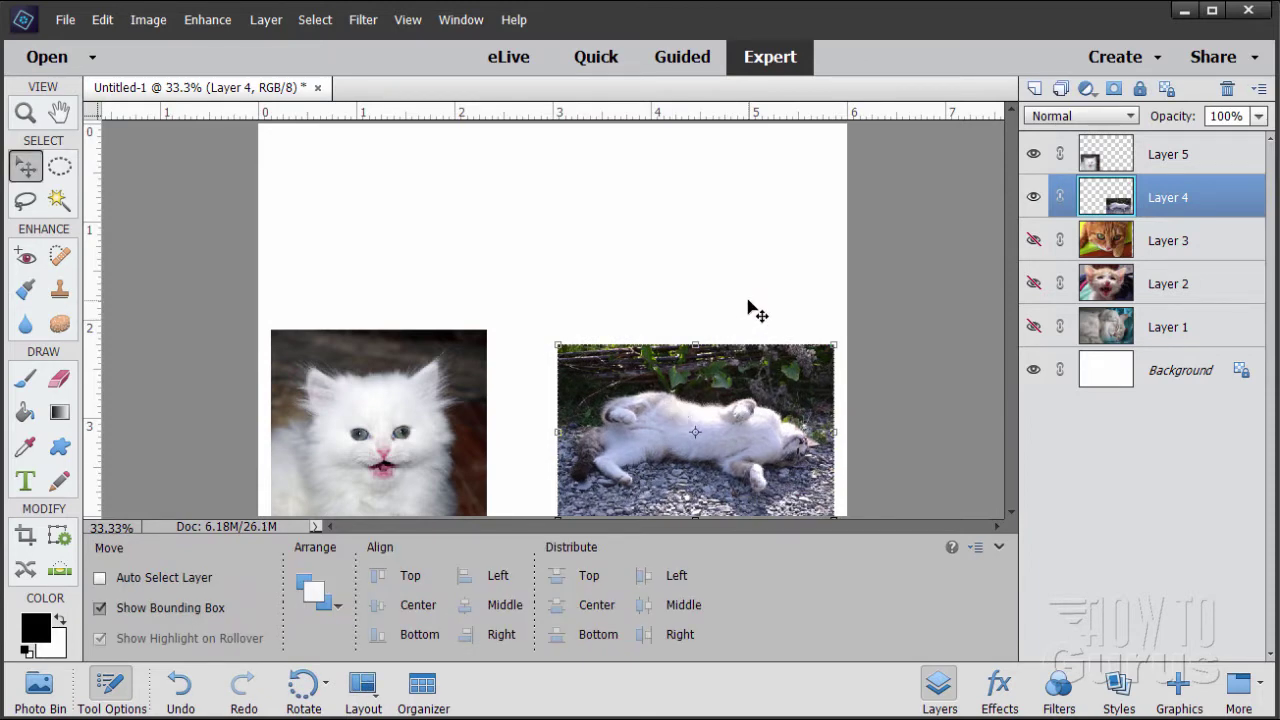
- Show the orange cat Layer 3 and scale it to about 40% at the upper right
{"action": "left_click", "coordinate": [1035, 241]}
{"action": "left_click", "coordinate": [1100, 243]}
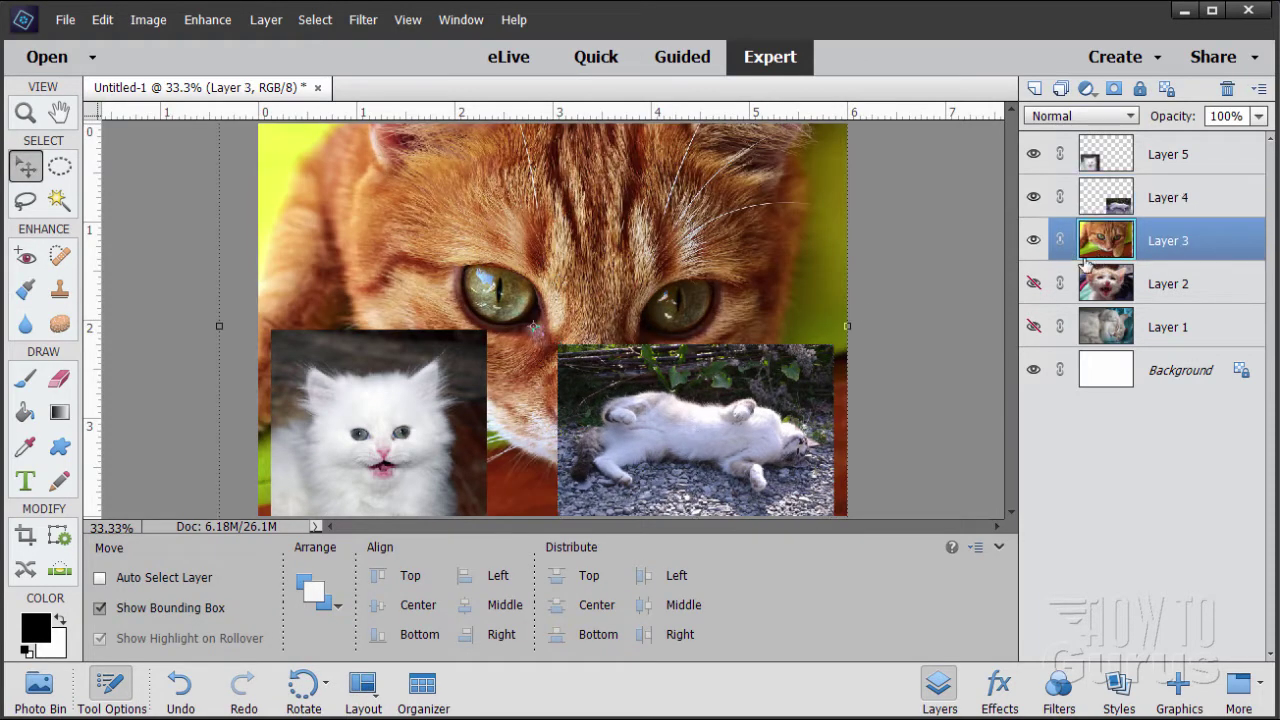
{"action": "left_click_drag", "start_coordinate": [570, 207], "coordinate": [594, 263]}
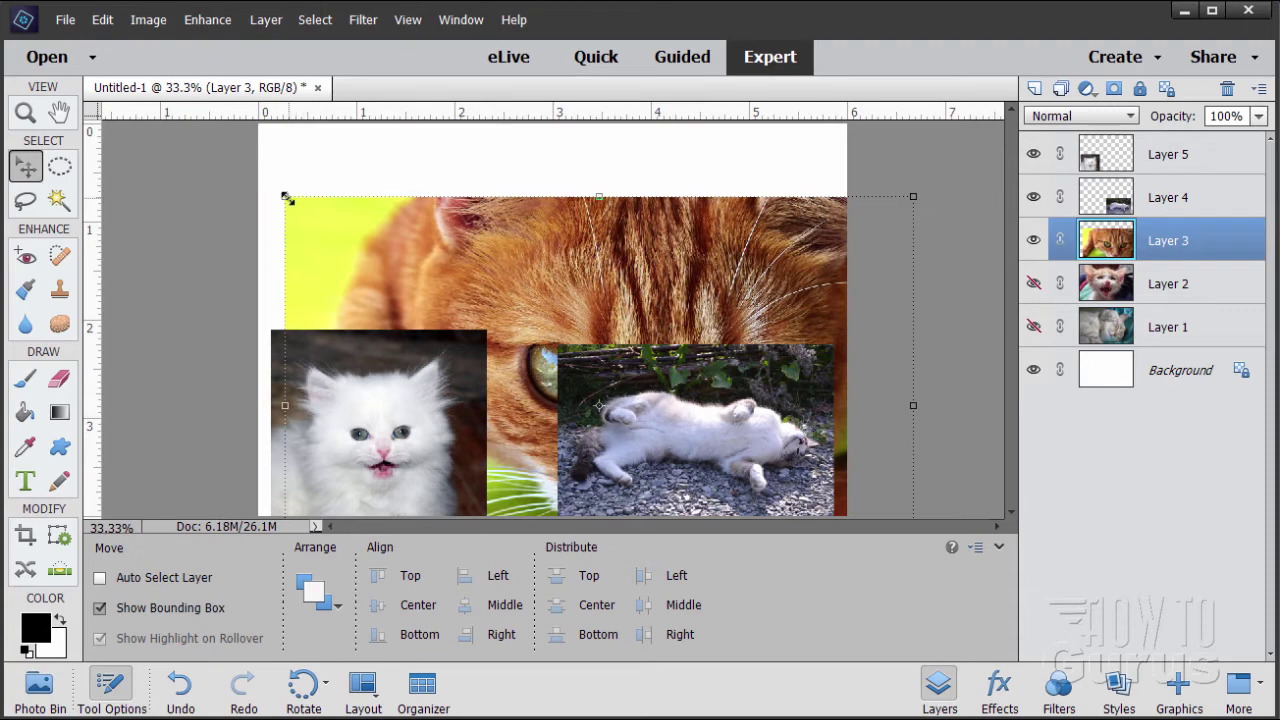
{"action": "left_click_drag", "start_coordinate": [286, 196], "coordinate": [530, 350]}
{"action": "left_click_drag", "start_coordinate": [520, 400], "coordinate": [520, 160]}
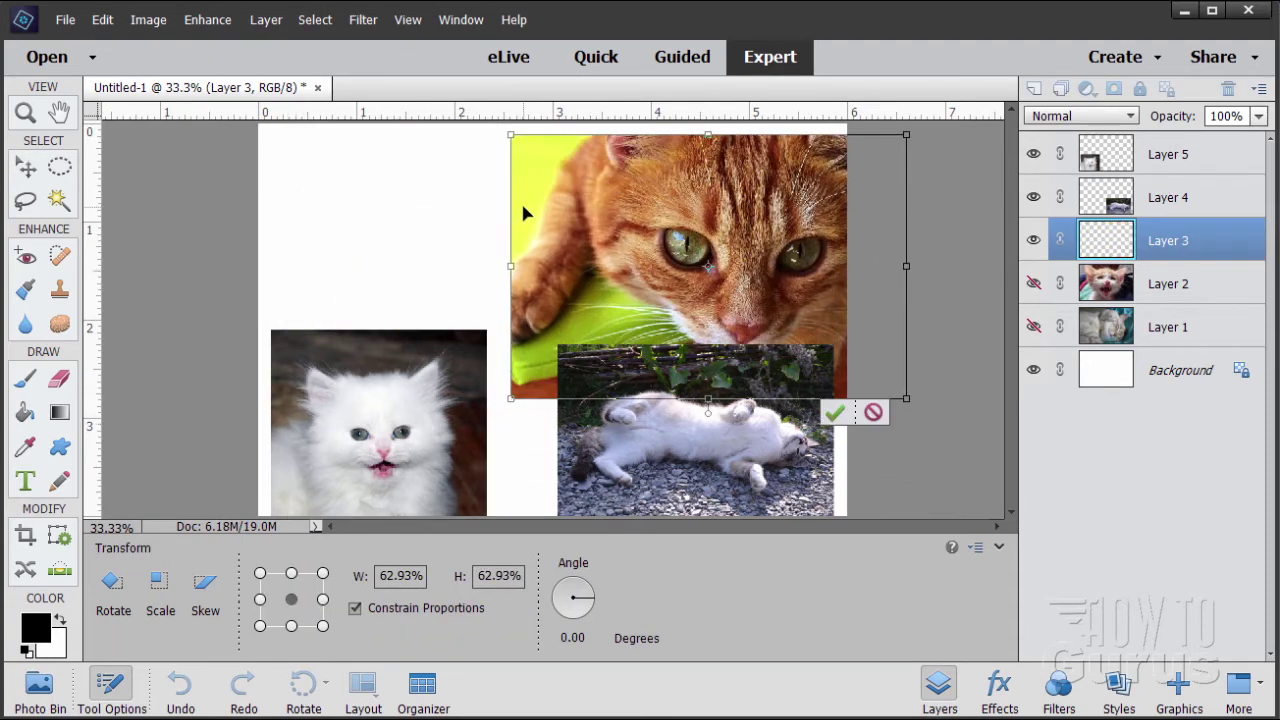
{"action": "left_click_drag", "start_coordinate": [512, 396], "coordinate": [632, 275]}
{"action": "left_click_drag", "start_coordinate": [795, 235], "coordinate": [737, 229]}
{"action": "left_click_drag", "start_coordinate": [580, 304], "coordinate": [594, 296]}
{"action": "left_click", "coordinate": [770, 310]}
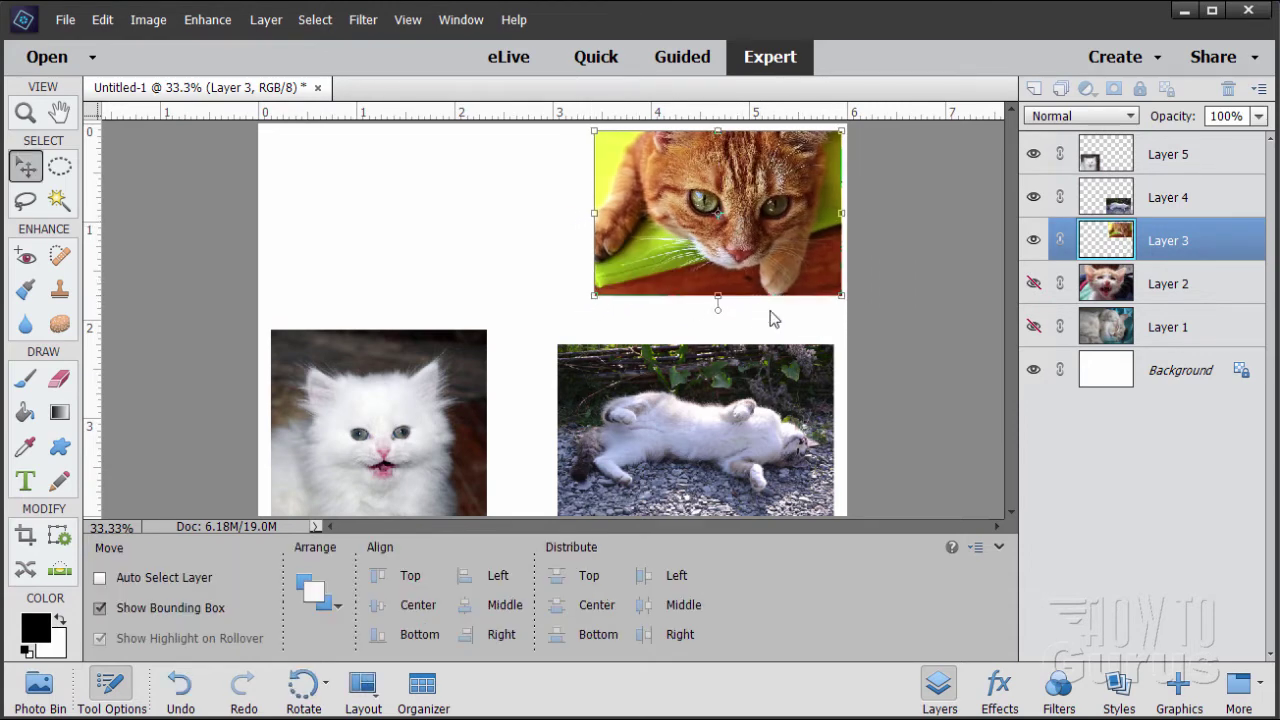
{"action": "left_click", "coordinate": [1106, 335]}
- Scale the grey kittens Layer 1 to 44.07% in the top-left corner, then show Layer 2
{"action": "left_click", "coordinate": [1033, 327]}
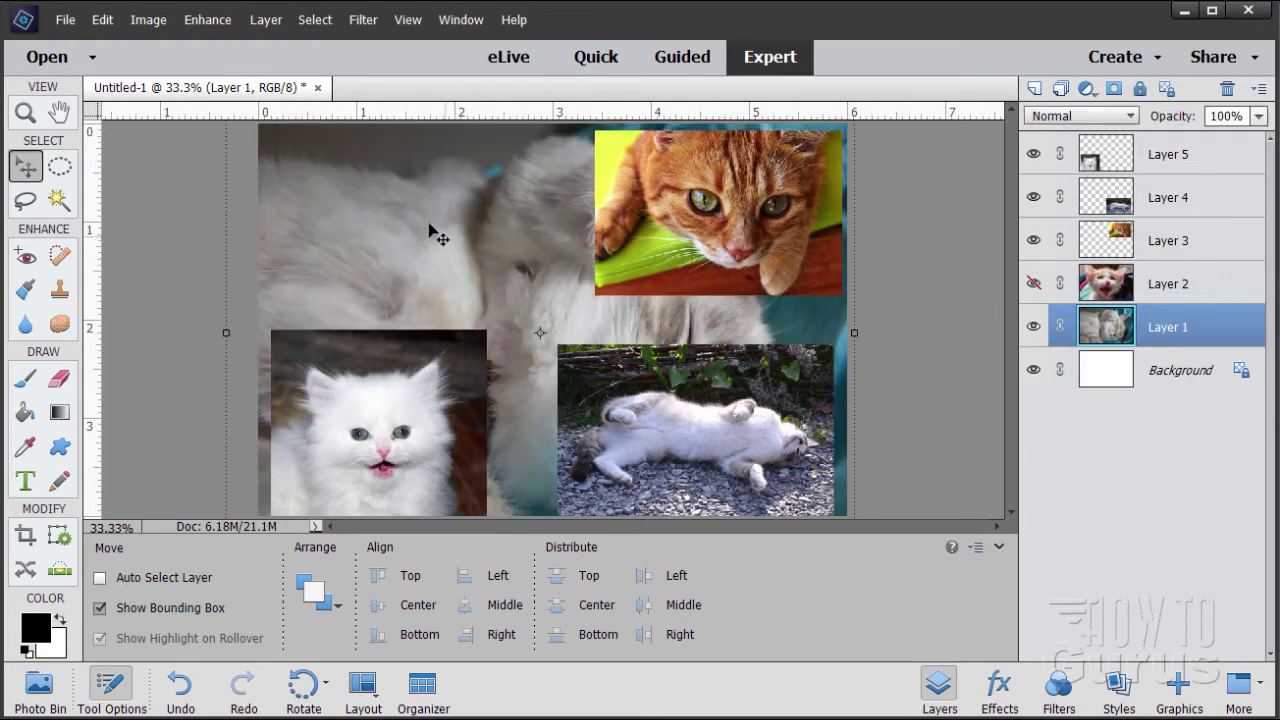
{"action": "left_click_drag", "start_coordinate": [433, 233], "coordinate": [493, 316]}
{"action": "left_click_drag", "start_coordinate": [318, 207], "coordinate": [360, 166]}
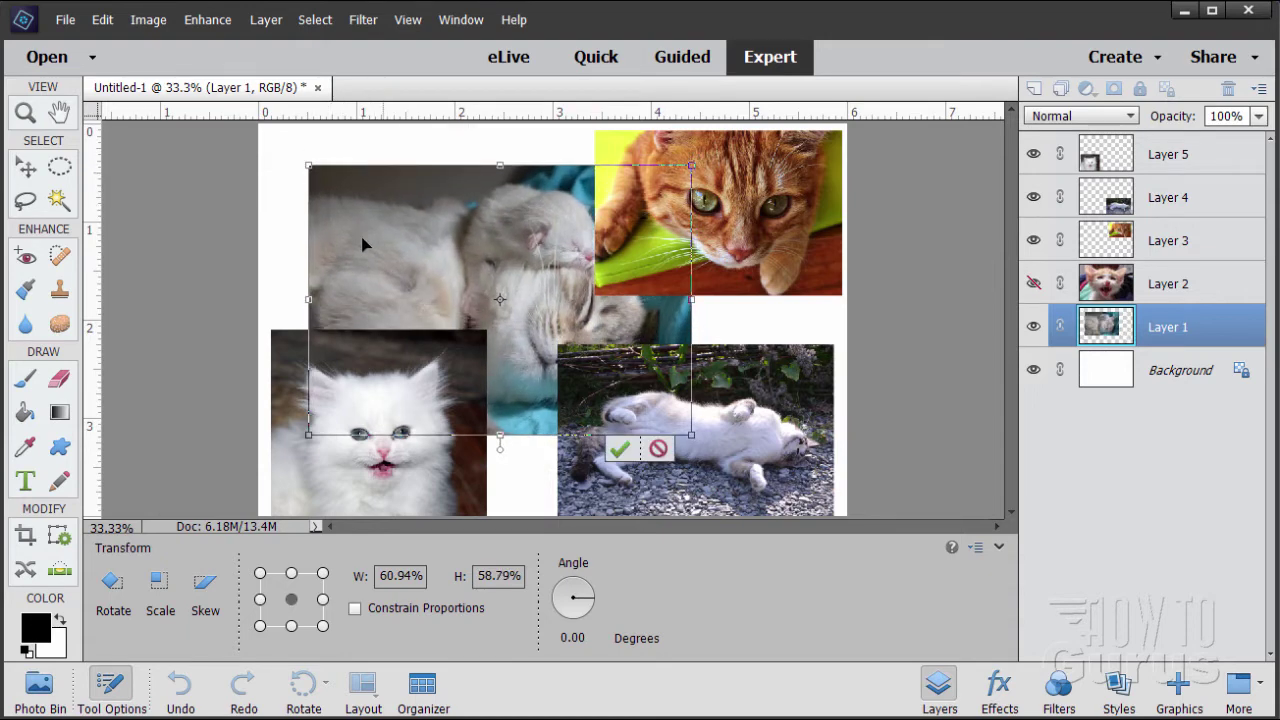
{"action": "left_click", "coordinate": [658, 450]}
{"action": "mouse_move", "coordinate": [283, 176]}
{"action": "left_mouse_down"}
{"action": "mouse_move", "coordinate": [272, 178]}
{"action": "mouse_move", "coordinate": [503, 337]}
{"action": "mouse_move", "coordinate": [383, 277]}
{"action": "mouse_move", "coordinate": [270, 172]}
{"action": "mouse_move", "coordinate": [274, 190]}
{"action": "left_mouse_up"}
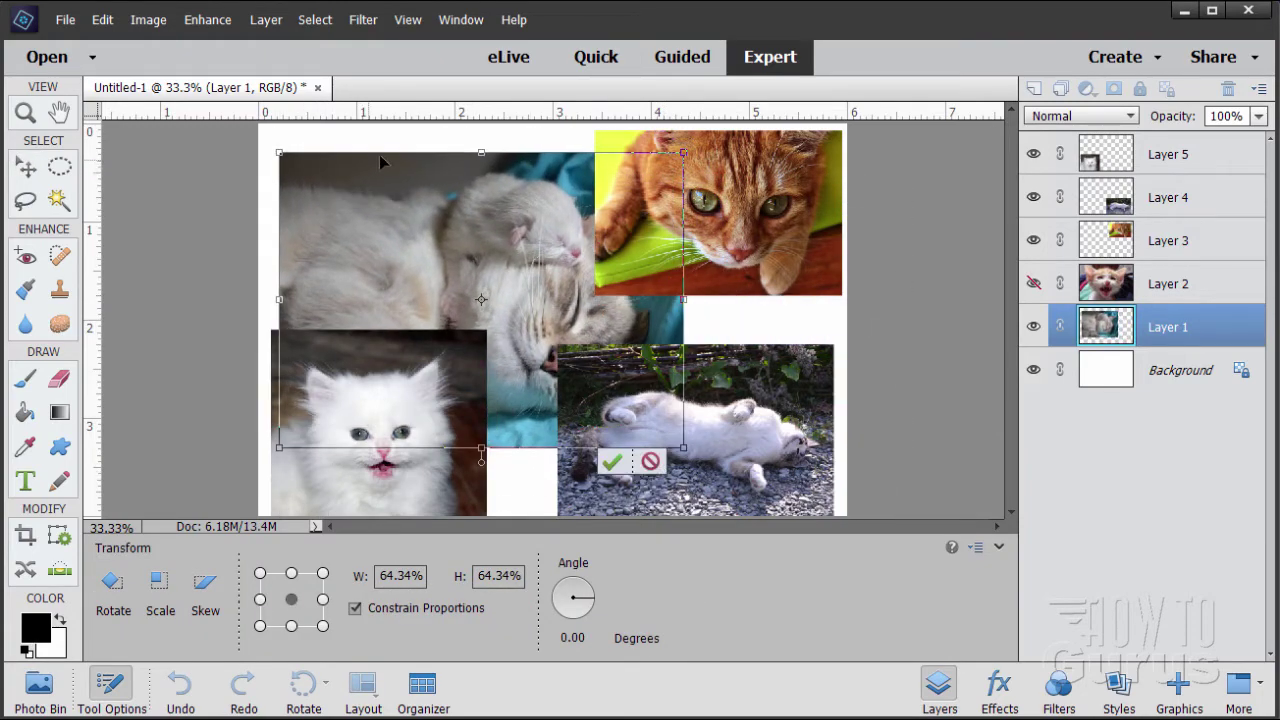
{"action": "left_click_drag", "start_coordinate": [279, 152], "coordinate": [410, 248]}
{"action": "left_click_drag", "start_coordinate": [544, 308], "coordinate": [404, 218]}
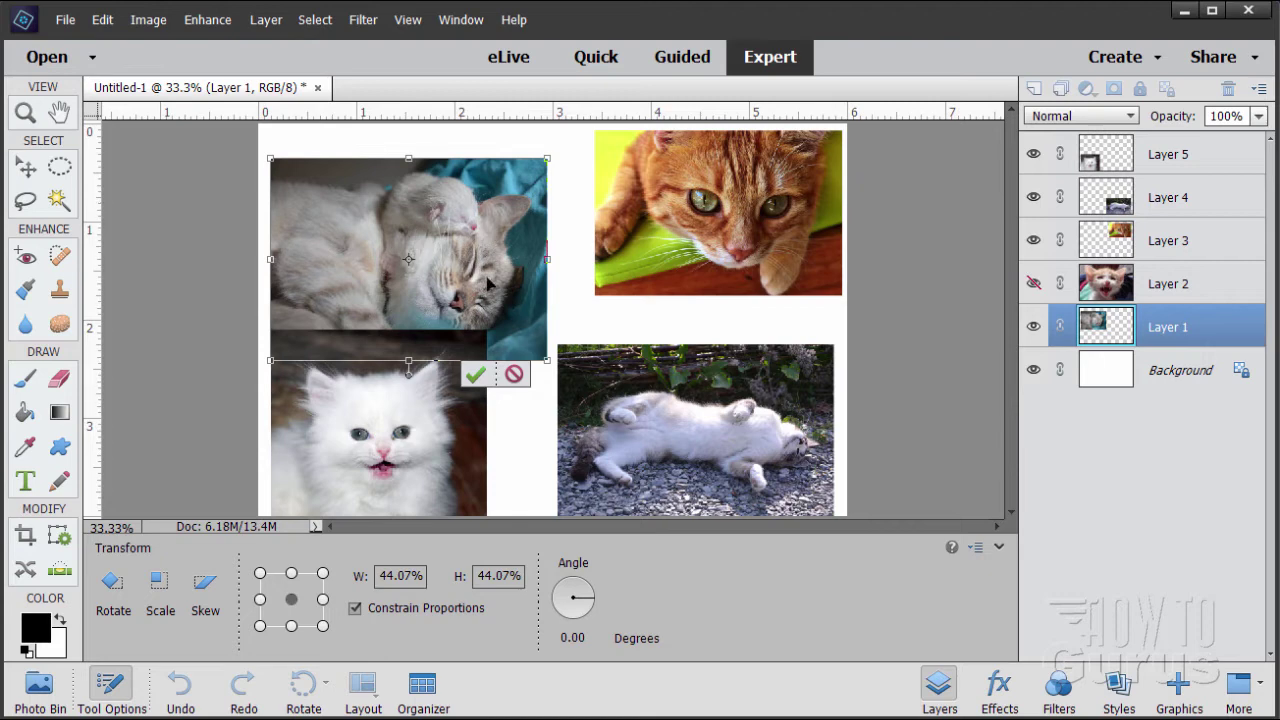
{"action": "left_click_drag", "start_coordinate": [443, 288], "coordinate": [430, 258]}
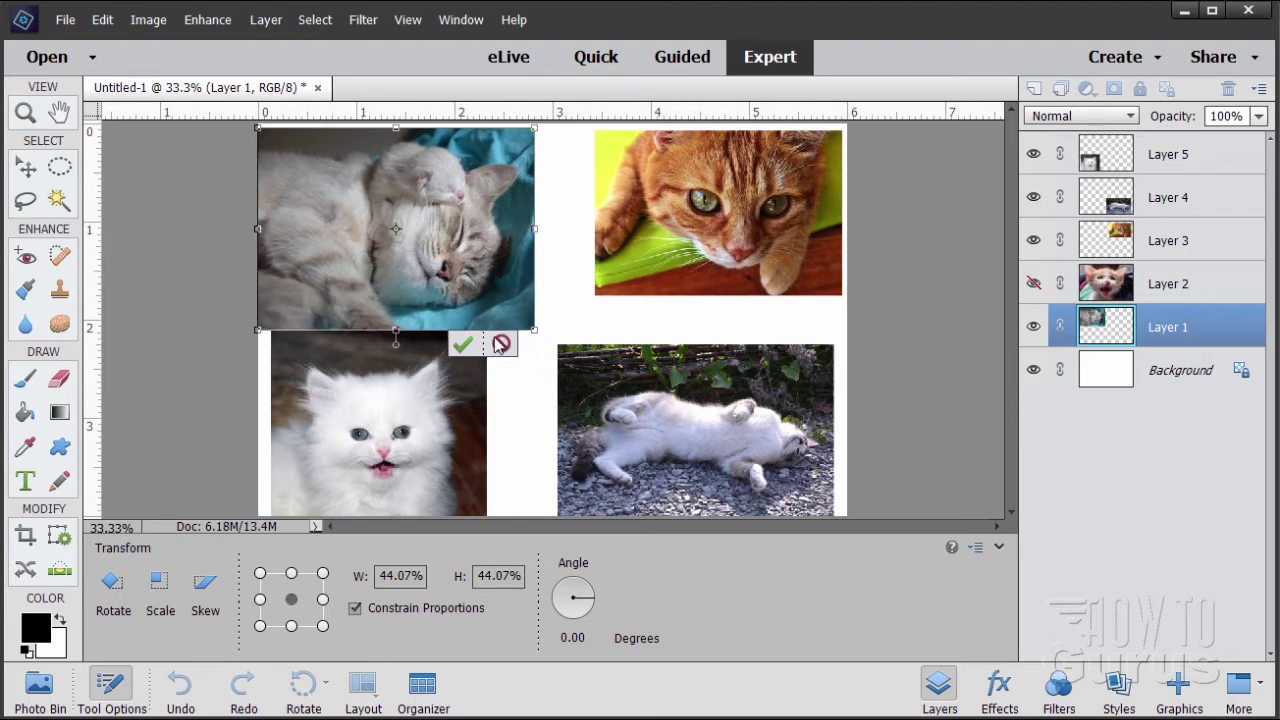
{"action": "left_click", "coordinate": [464, 346]}
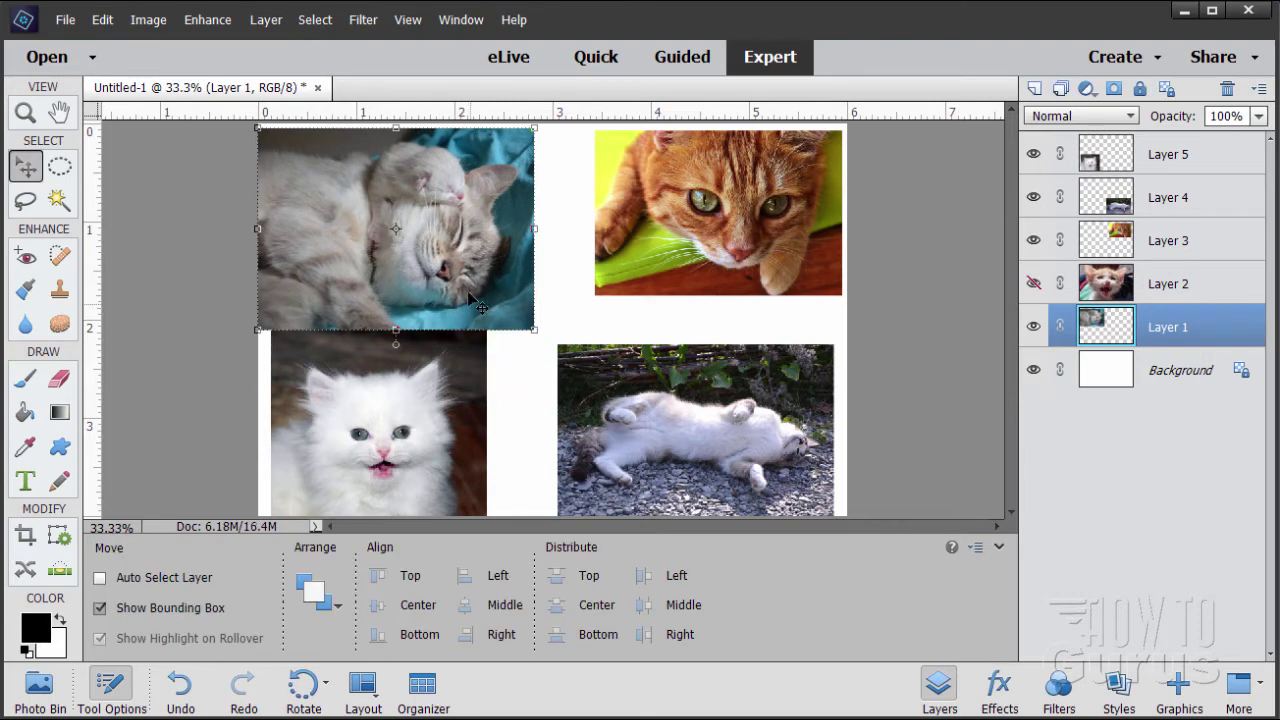
{"action": "left_click", "coordinate": [1034, 285]}
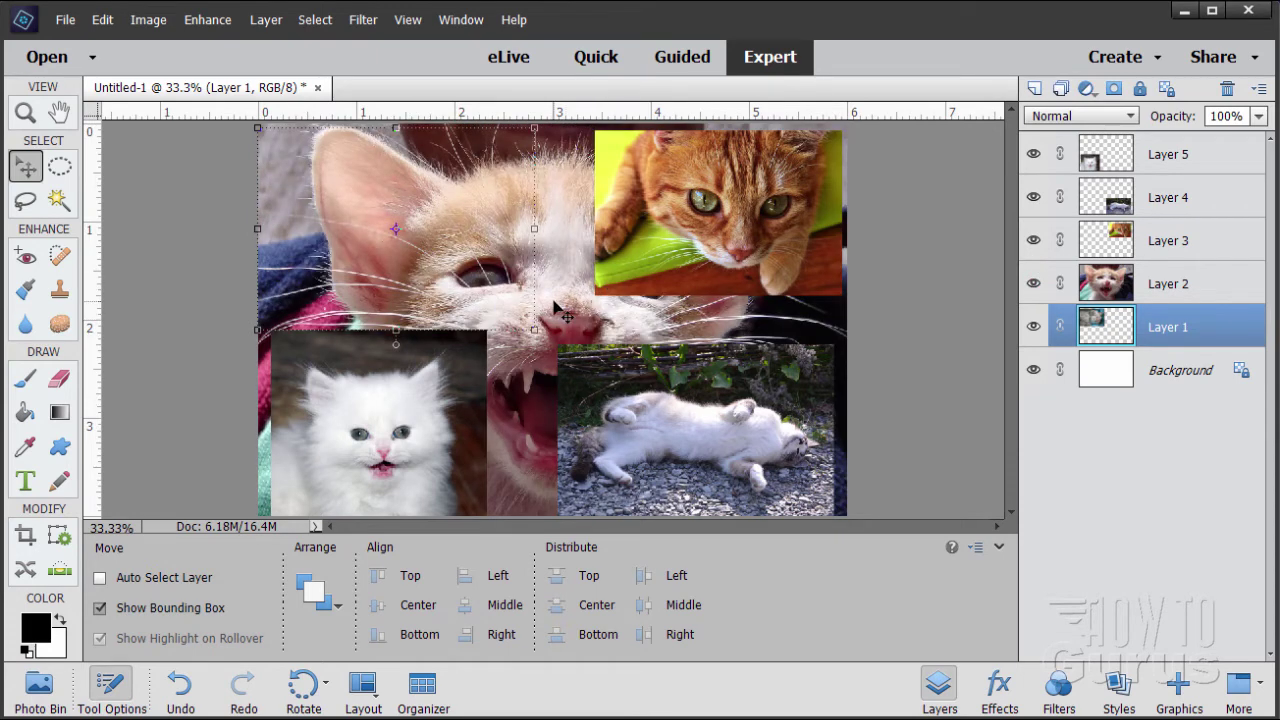
- Move snarling kitten Layer 2 to the top, scale it to about 53%, and centre it
{"action": "left_click", "coordinate": [1120, 289]}
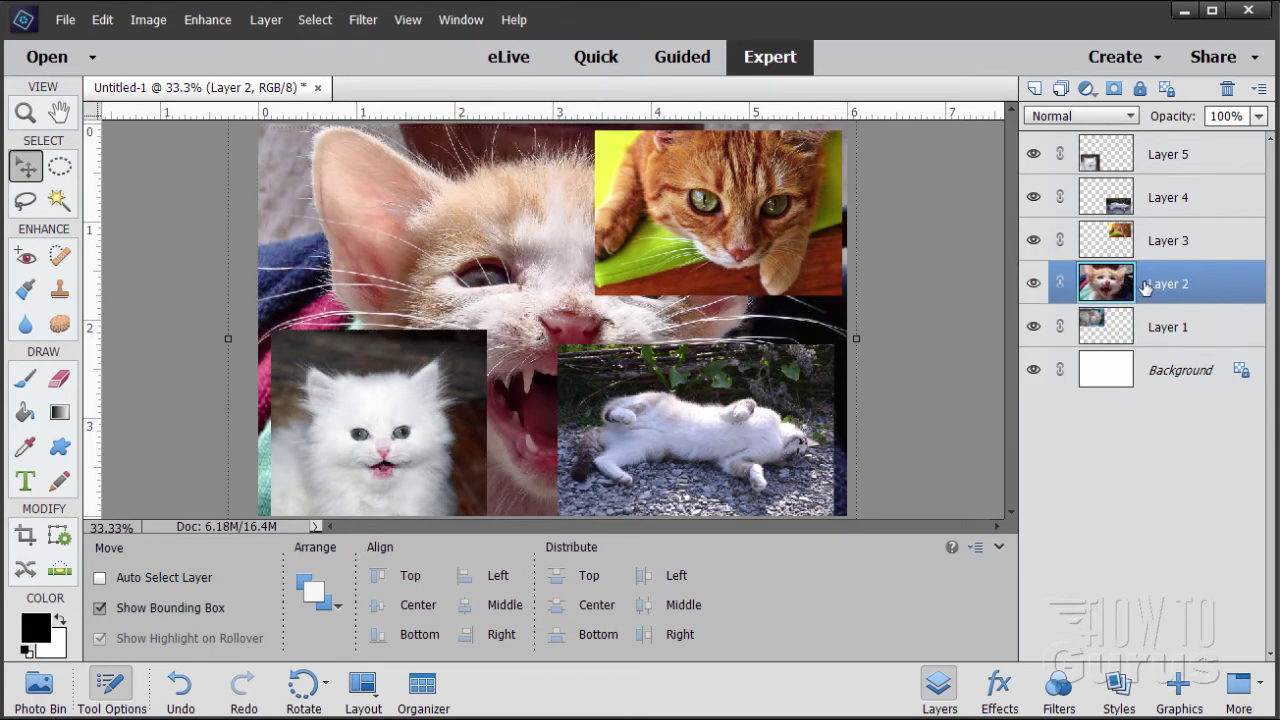
{"action": "left_click_drag", "start_coordinate": [1157, 281], "coordinate": [1157, 133]}
{"action": "left_click_drag", "start_coordinate": [534, 300], "coordinate": [546, 343]}
{"action": "left_click_drag", "start_coordinate": [247, 150], "coordinate": [533, 365]}
{"action": "left_click_drag", "start_coordinate": [668, 458], "coordinate": [516, 305]}
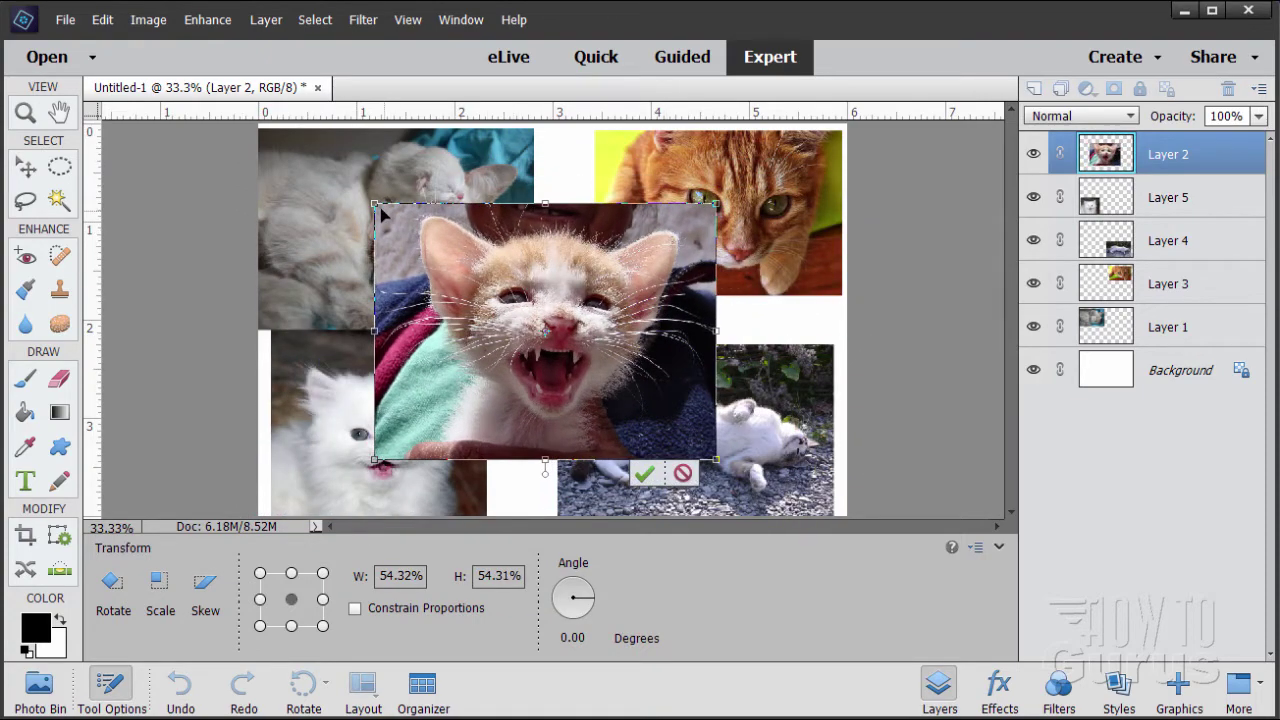
{"action": "left_click_drag", "start_coordinate": [383, 215], "coordinate": [394, 221]}
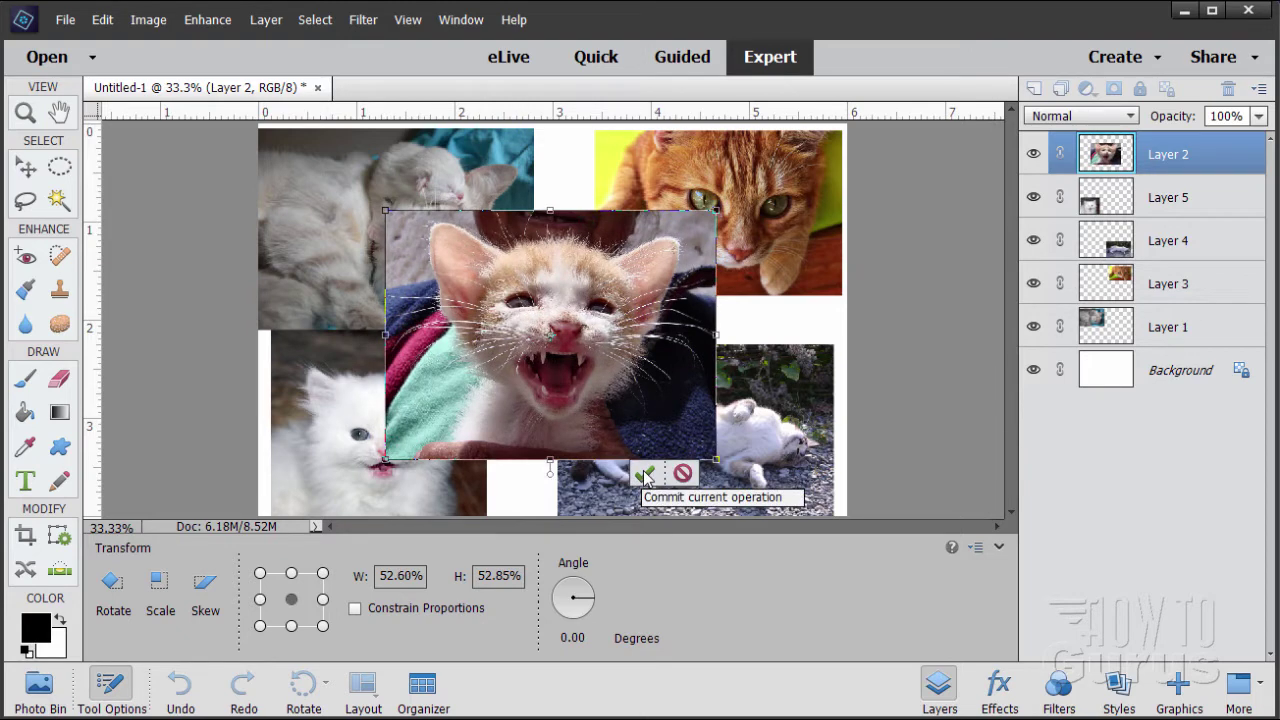
{"action": "left_click", "coordinate": [645, 473]}
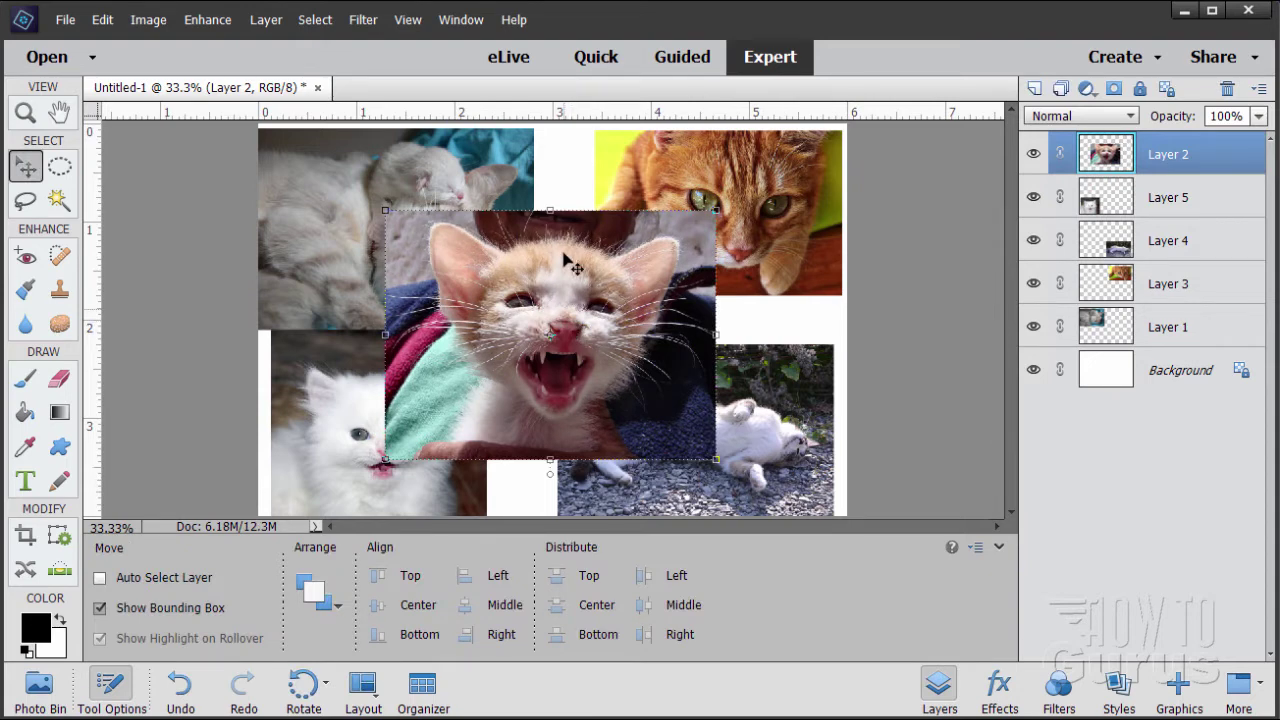
- Hide Layers 5, 4, 3 and 1 so only the snarling kitten shows
{"action": "left_click", "coordinate": [1034, 197]}
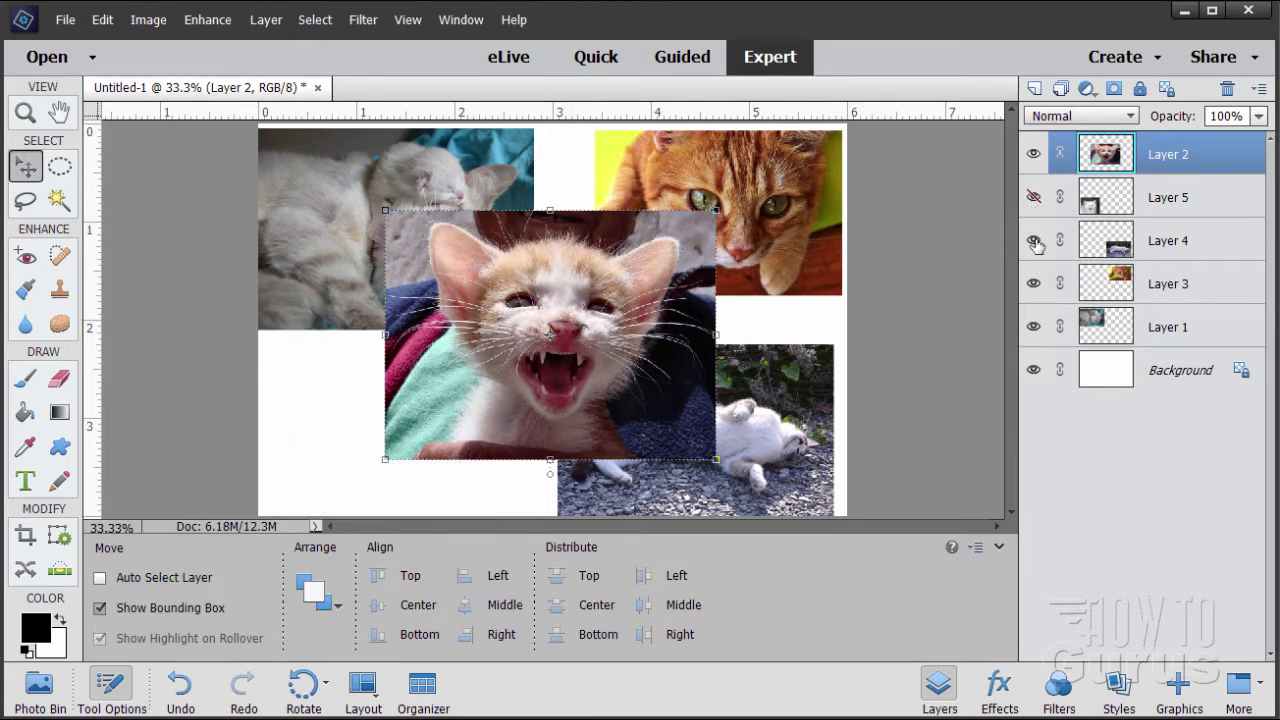
{"action": "left_click", "coordinate": [1034, 240]}
{"action": "left_click", "coordinate": [1034, 283]}
{"action": "left_click", "coordinate": [1034, 326]}
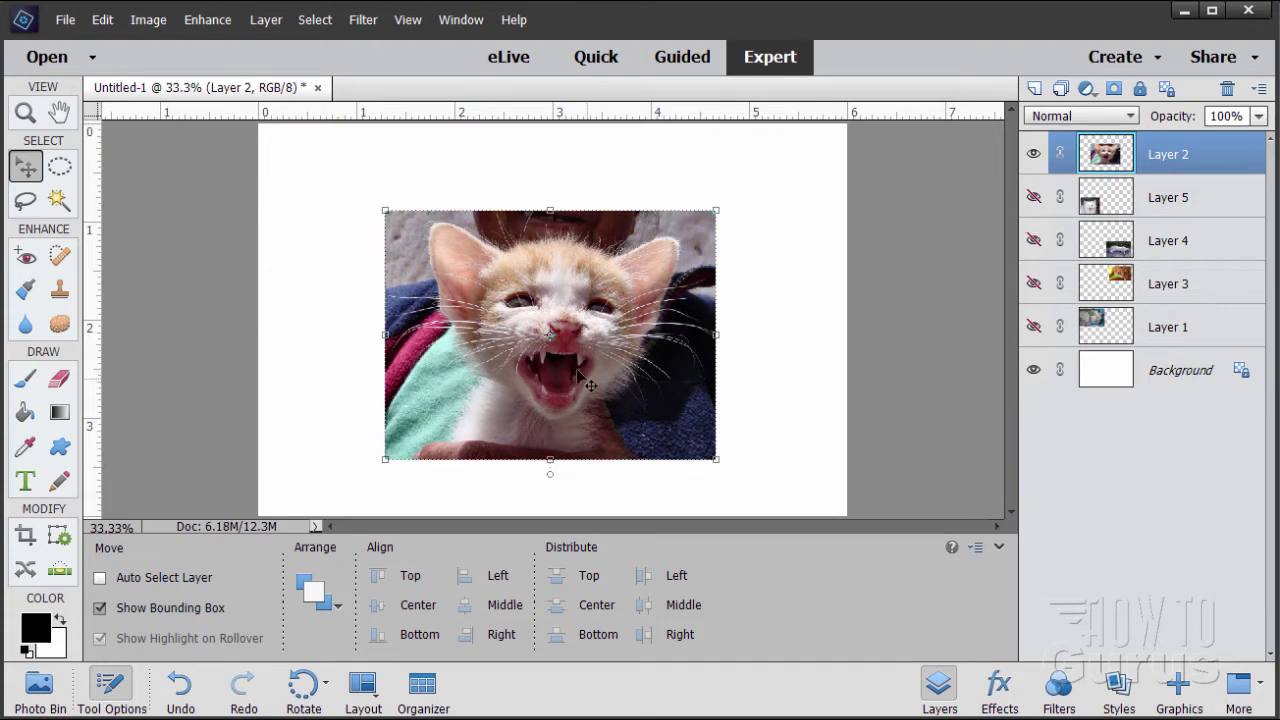
- Recentre the snarling kitten on the canvas and switch to the Lasso tool
{"action": "mouse_move", "coordinate": [578, 370]}
{"action": "left_mouse_down"}
{"action": "mouse_move", "coordinate": [602, 366]}
{"action": "mouse_move", "coordinate": [587, 364]}
{"action": "left_mouse_up"}
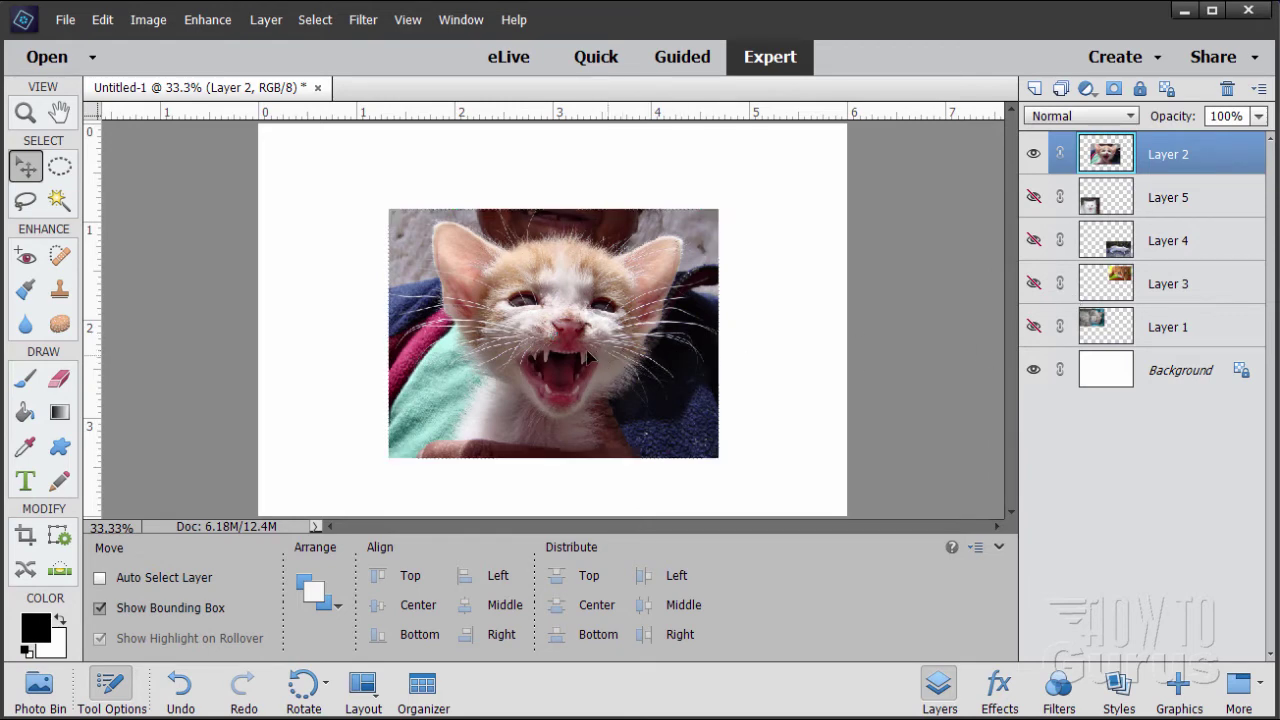
{"action": "left_click_drag", "start_coordinate": [608, 358], "coordinate": [447, 366]}
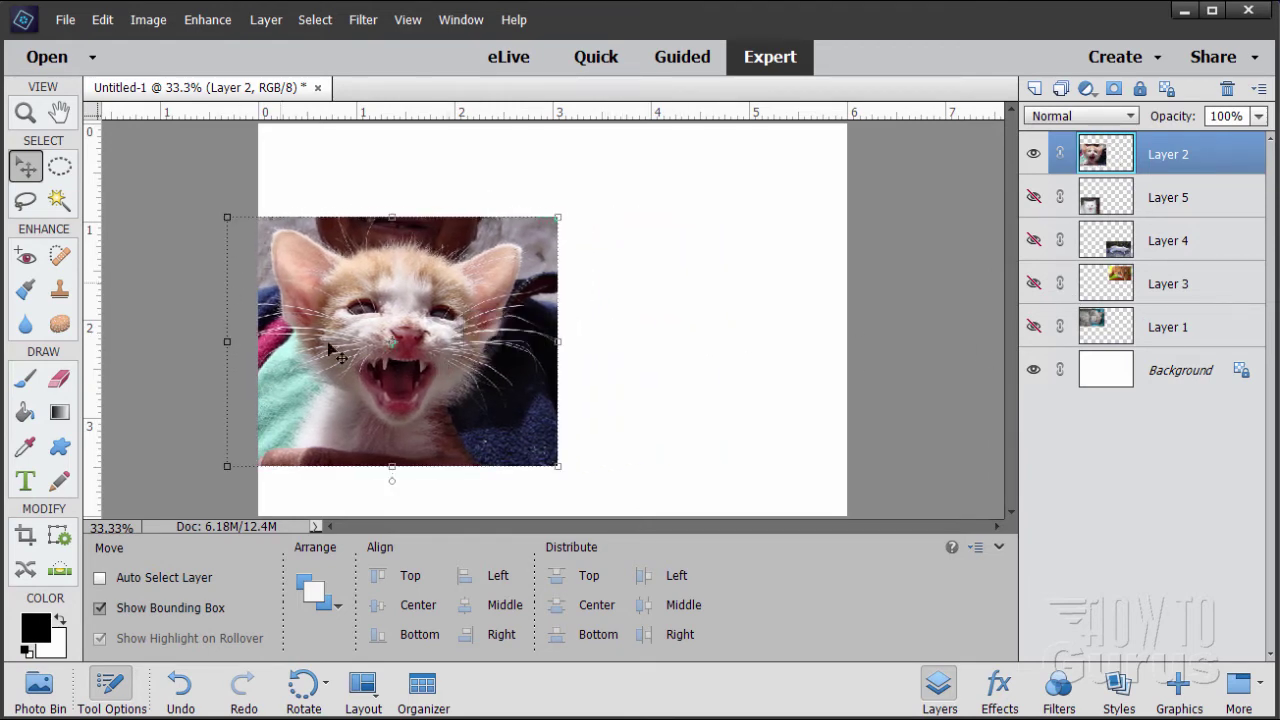
{"action": "left_click_drag", "start_coordinate": [357, 341], "coordinate": [517, 333]}
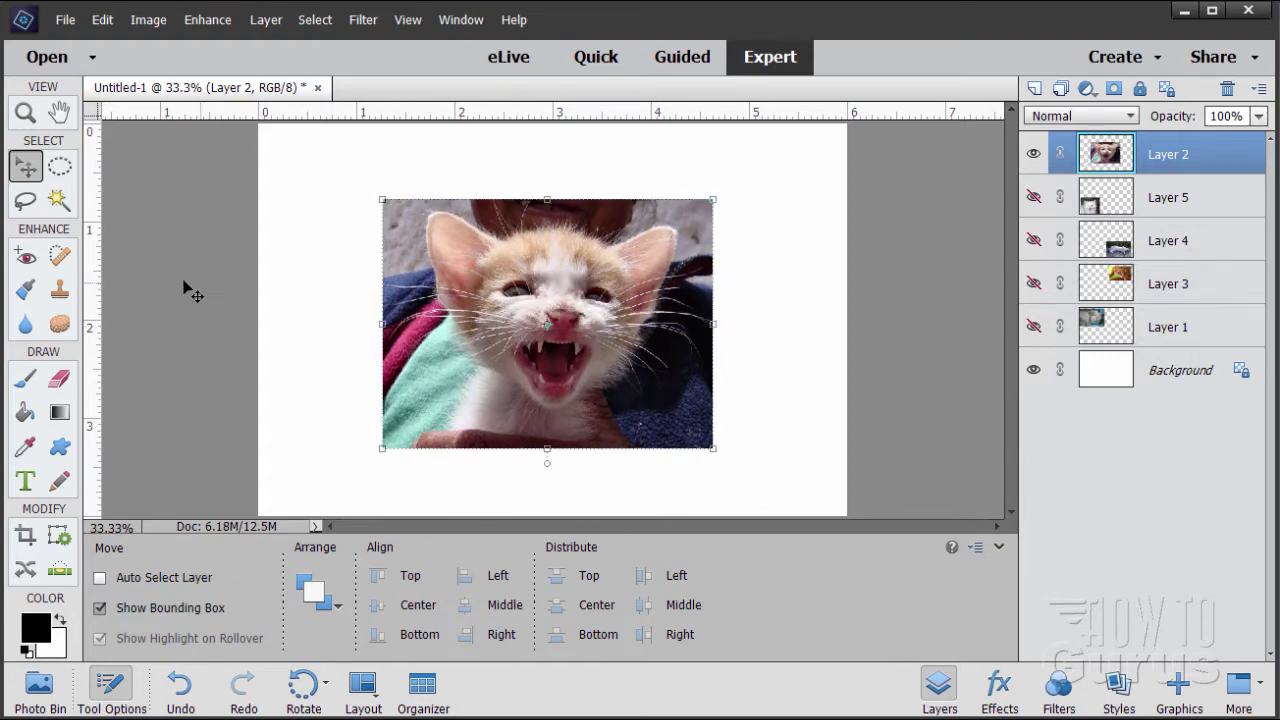
{"action": "left_click", "coordinate": [26, 200]}
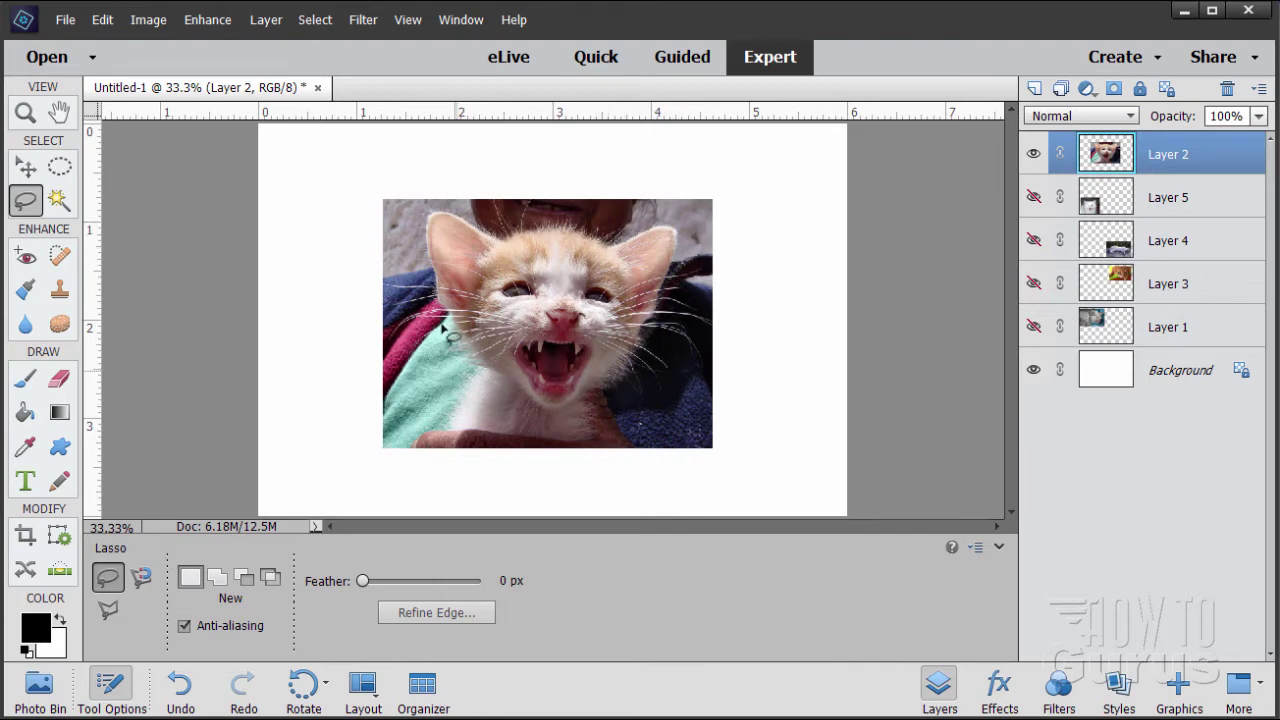
- Lasso around the hissing kitten's head, mask Layer 2 to it, and hide the layer
{"action": "mouse_move", "coordinate": [421, 313]}
{"action": "left_mouse_down"}
{"action": "mouse_move", "coordinate": [440, 364]}
{"action": "mouse_move", "coordinate": [487, 400]}
{"action": "mouse_move", "coordinate": [543, 430]}
{"action": "mouse_move", "coordinate": [595, 434]}
{"action": "mouse_move", "coordinate": [661, 377]}
{"action": "mouse_move", "coordinate": [700, 316]}
{"action": "mouse_move", "coordinate": [699, 220]}
{"action": "mouse_move", "coordinate": [661, 196]}
{"action": "mouse_move", "coordinate": [621, 212]}
{"action": "mouse_move", "coordinate": [512, 212]}
{"action": "mouse_move", "coordinate": [425, 192]}
{"action": "mouse_move", "coordinate": [403, 258]}
{"action": "left_mouse_up"}
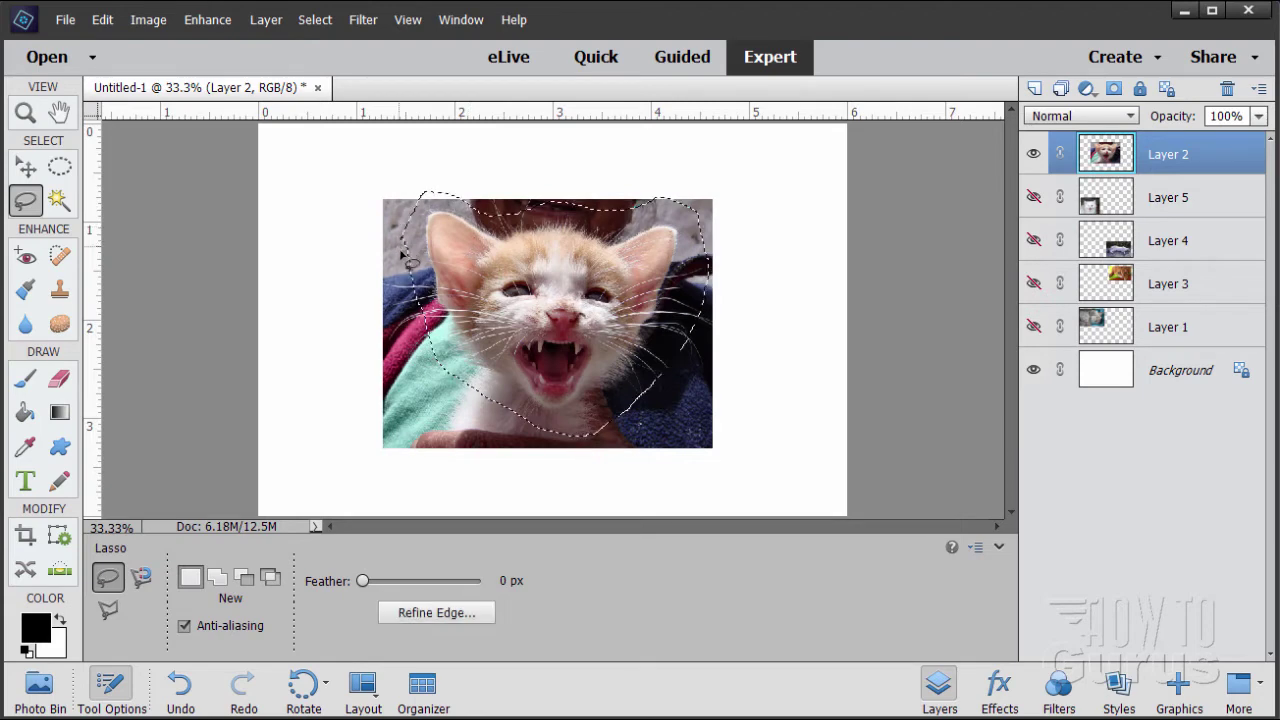
{"action": "left_click", "coordinate": [1114, 90]}
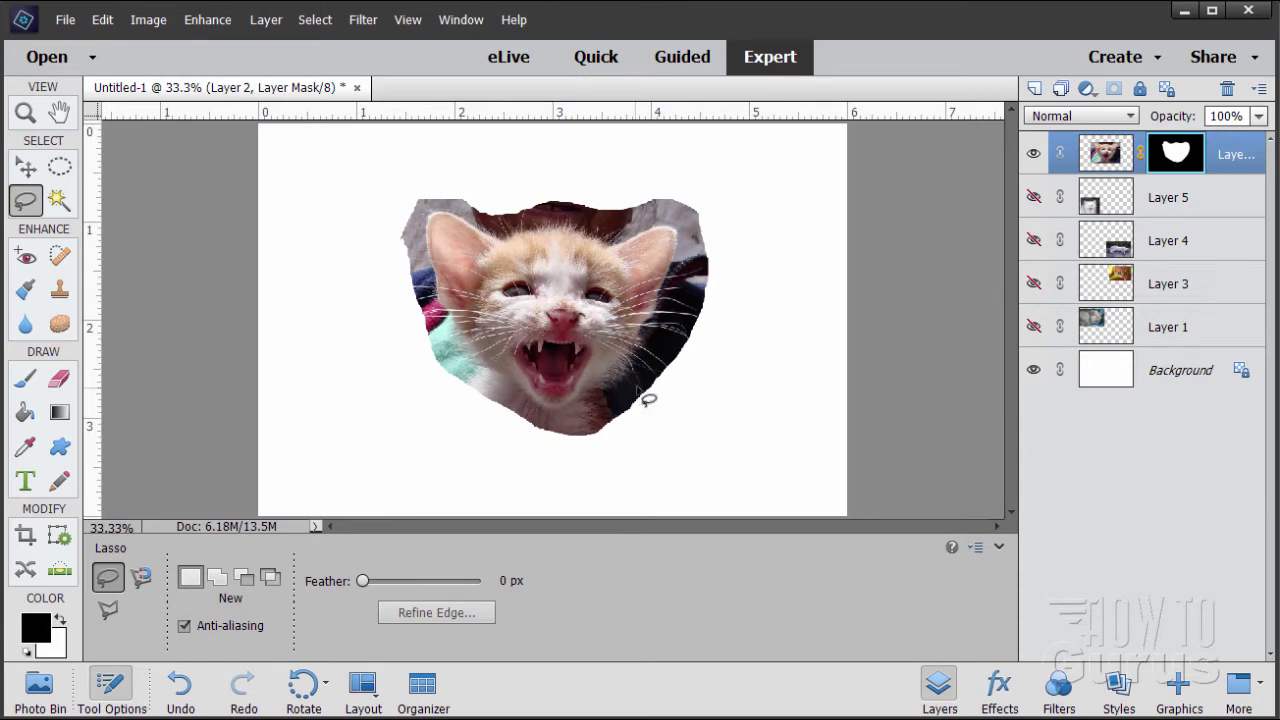
{"action": "left_click", "coordinate": [1034, 154]}
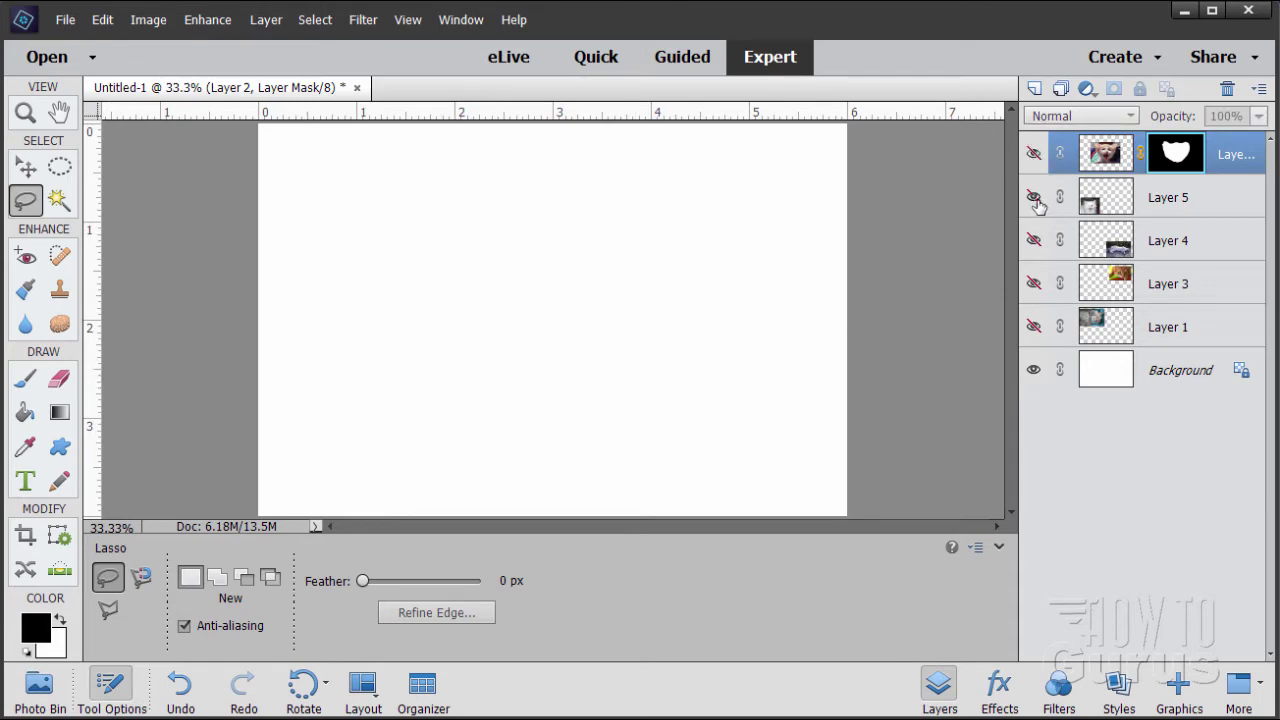
- Show and select Layer 5, and move the white kitten toward the canvas centre
{"action": "left_click", "coordinate": [1034, 198]}
{"action": "left_click", "coordinate": [1098, 205]}
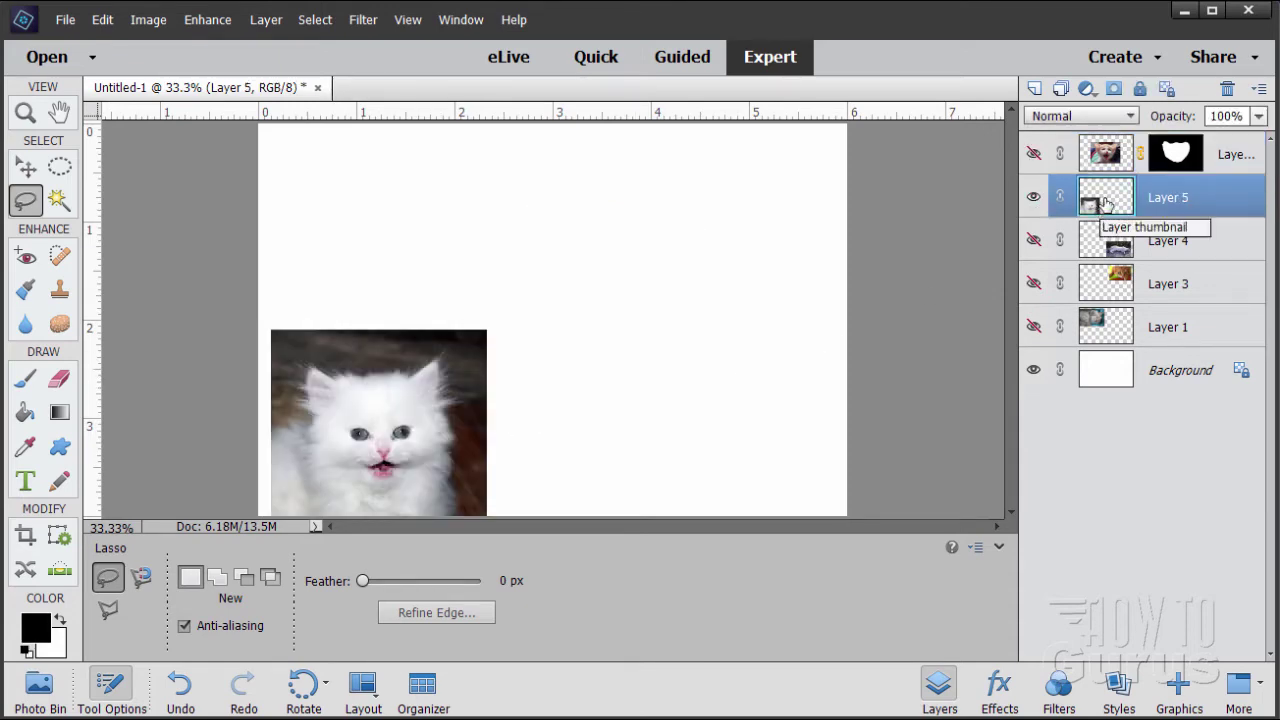
{"action": "left_click", "coordinate": [27, 168]}
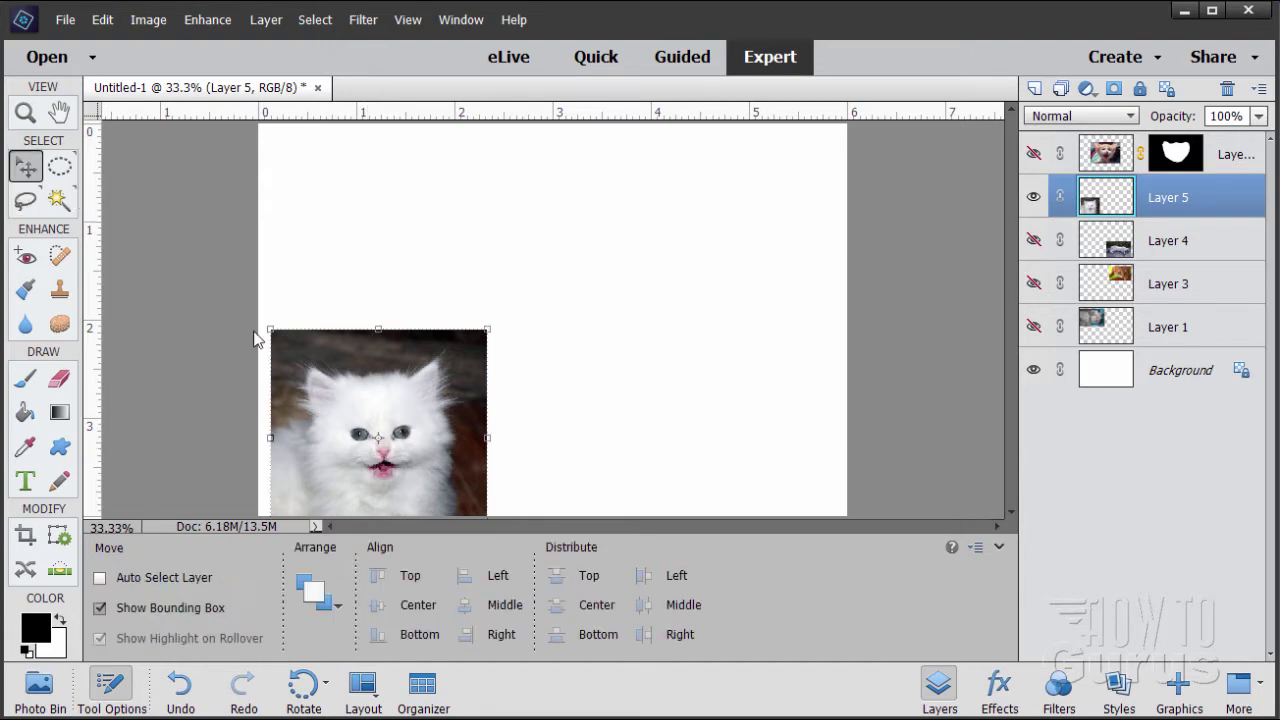
{"action": "left_click_drag", "start_coordinate": [346, 455], "coordinate": [515, 345]}
- Mask the white kitten to a freehand lasso outline, move it lower left, then hide it
{"action": "left_click", "coordinate": [25, 200]}
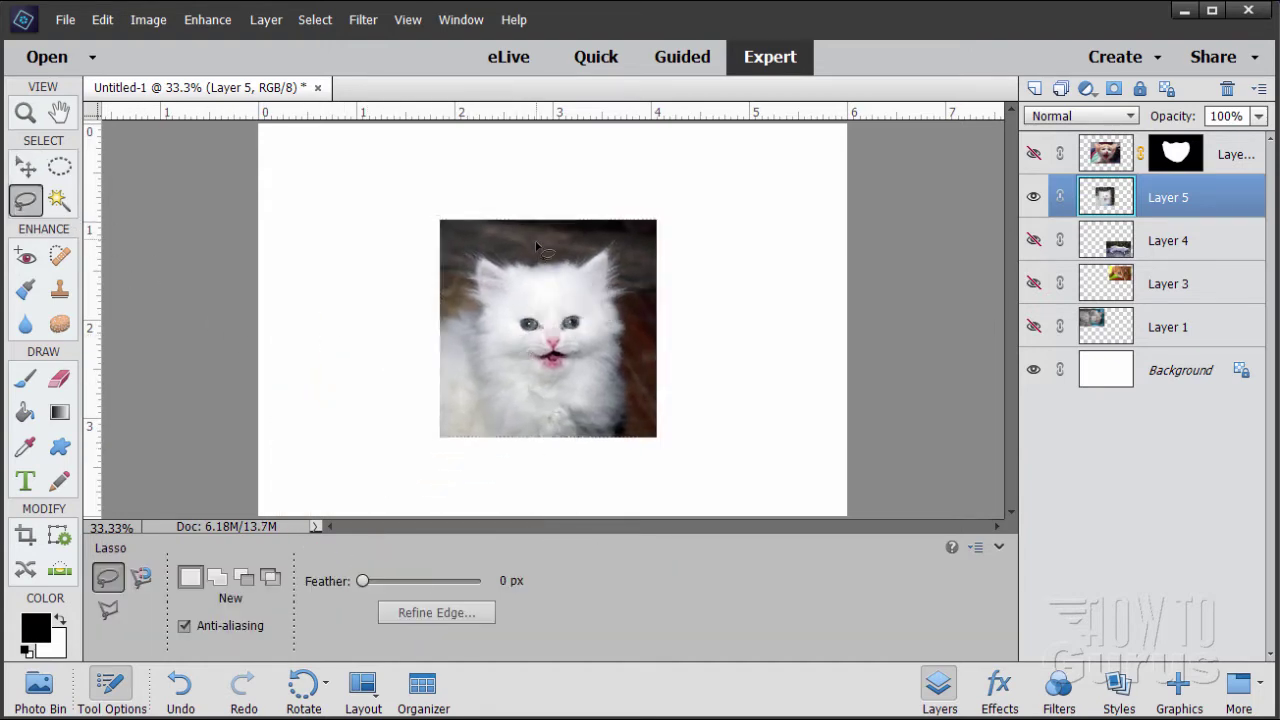
{"action": "mouse_move", "coordinate": [530, 243]}
{"action": "left_mouse_down"}
{"action": "mouse_move", "coordinate": [460, 251]}
{"action": "mouse_move", "coordinate": [459, 348]}
{"action": "mouse_move", "coordinate": [493, 397]}
{"action": "mouse_move", "coordinate": [572, 416]}
{"action": "mouse_move", "coordinate": [618, 392]}
{"action": "mouse_move", "coordinate": [646, 329]}
{"action": "mouse_move", "coordinate": [646, 268]}
{"action": "mouse_move", "coordinate": [626, 230]}
{"action": "mouse_move", "coordinate": [531, 243]}
{"action": "left_mouse_up"}
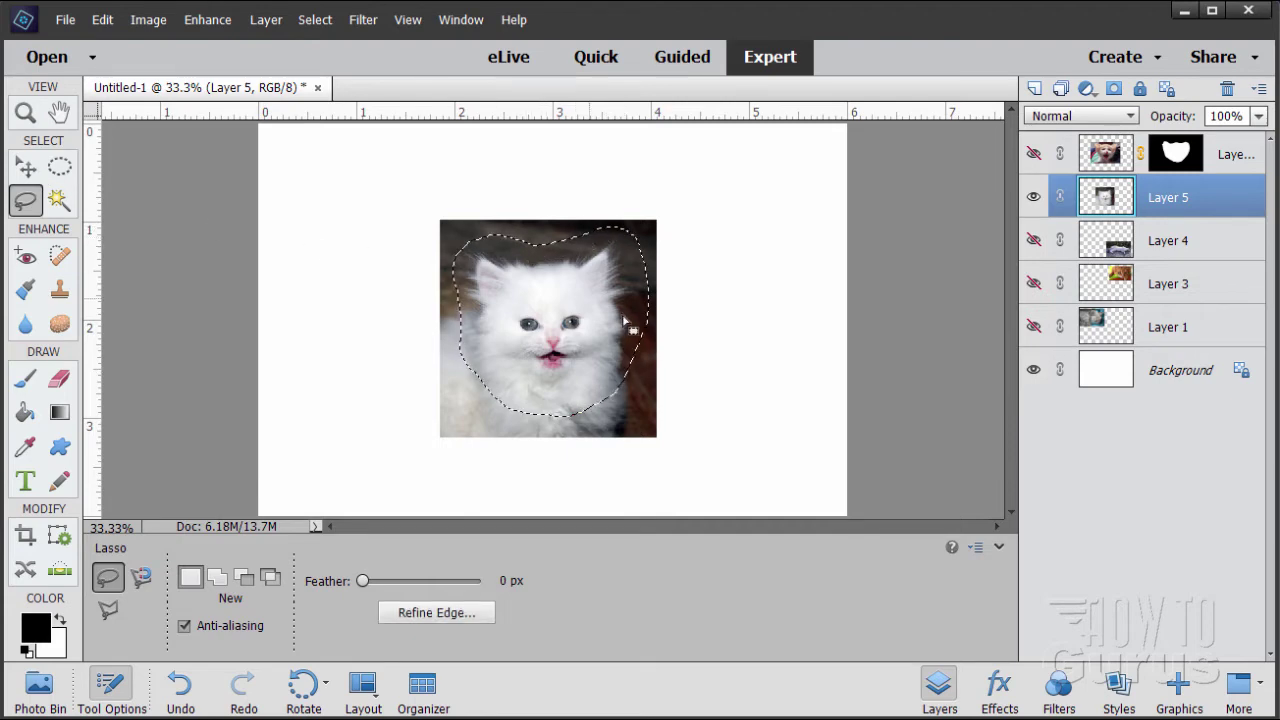
{"action": "left_click", "coordinate": [1113, 88]}
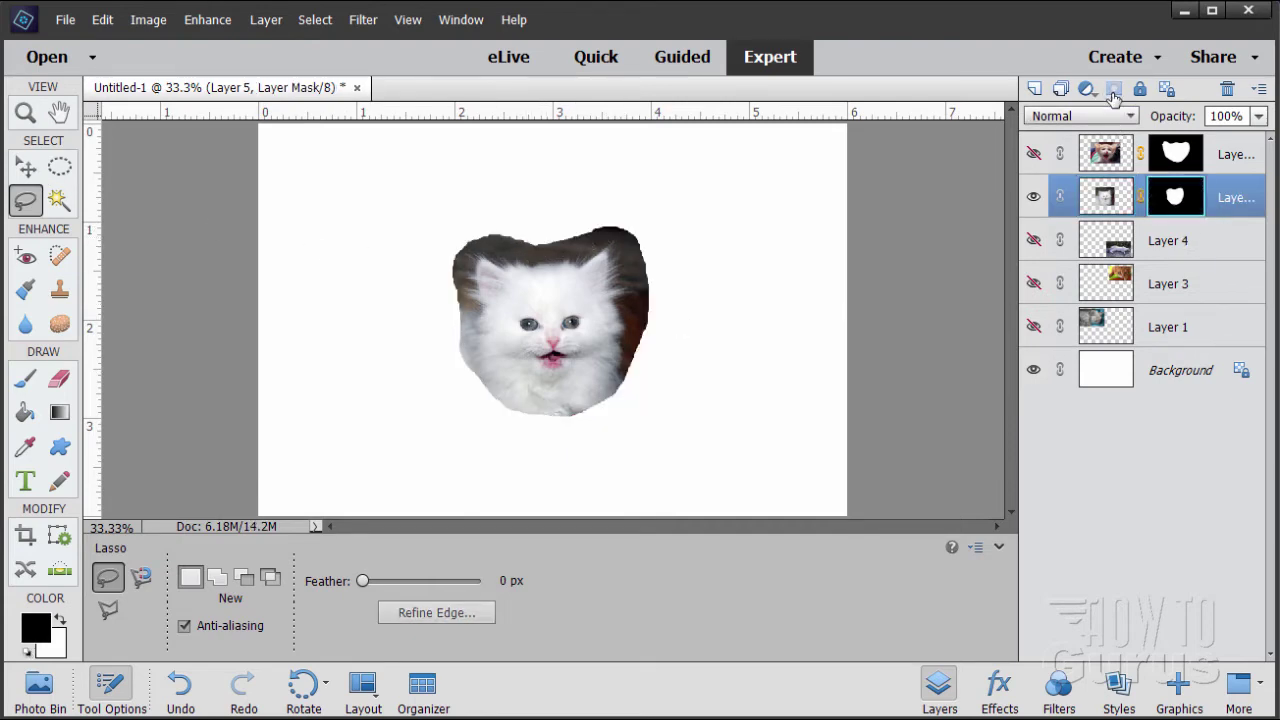
{"action": "left_click", "coordinate": [33, 172]}
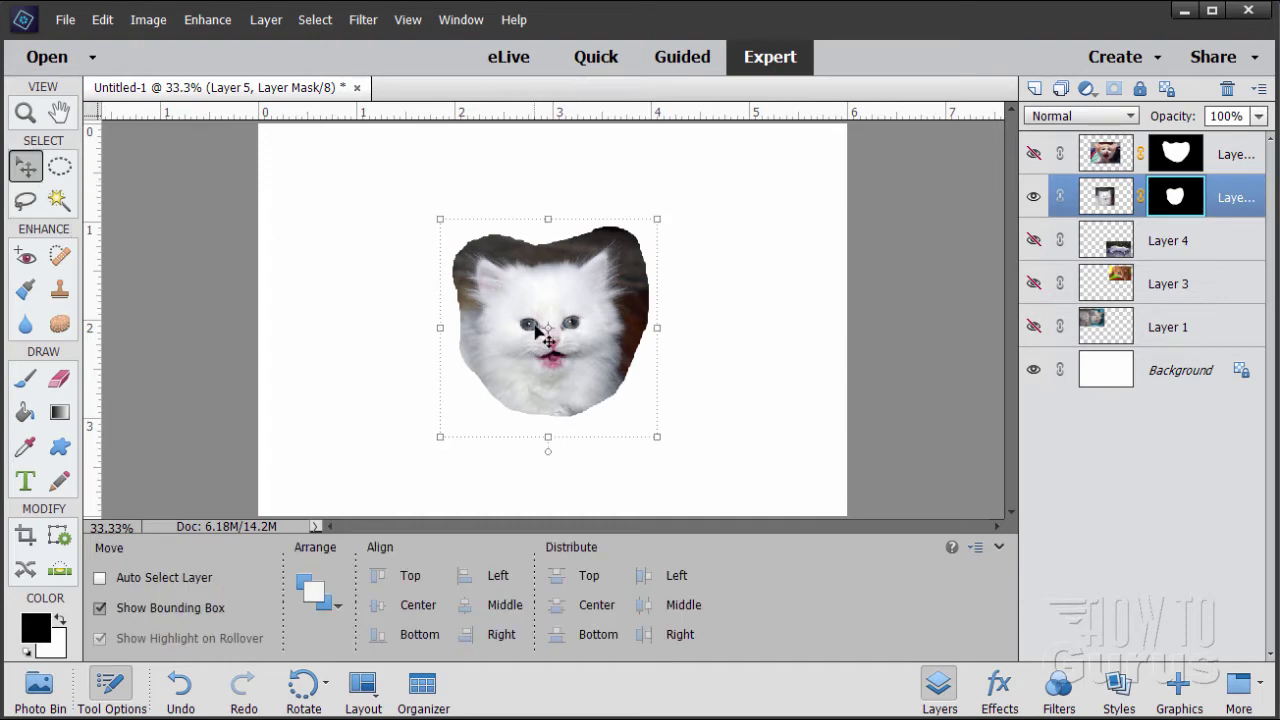
{"action": "left_click_drag", "start_coordinate": [538, 332], "coordinate": [360, 424]}
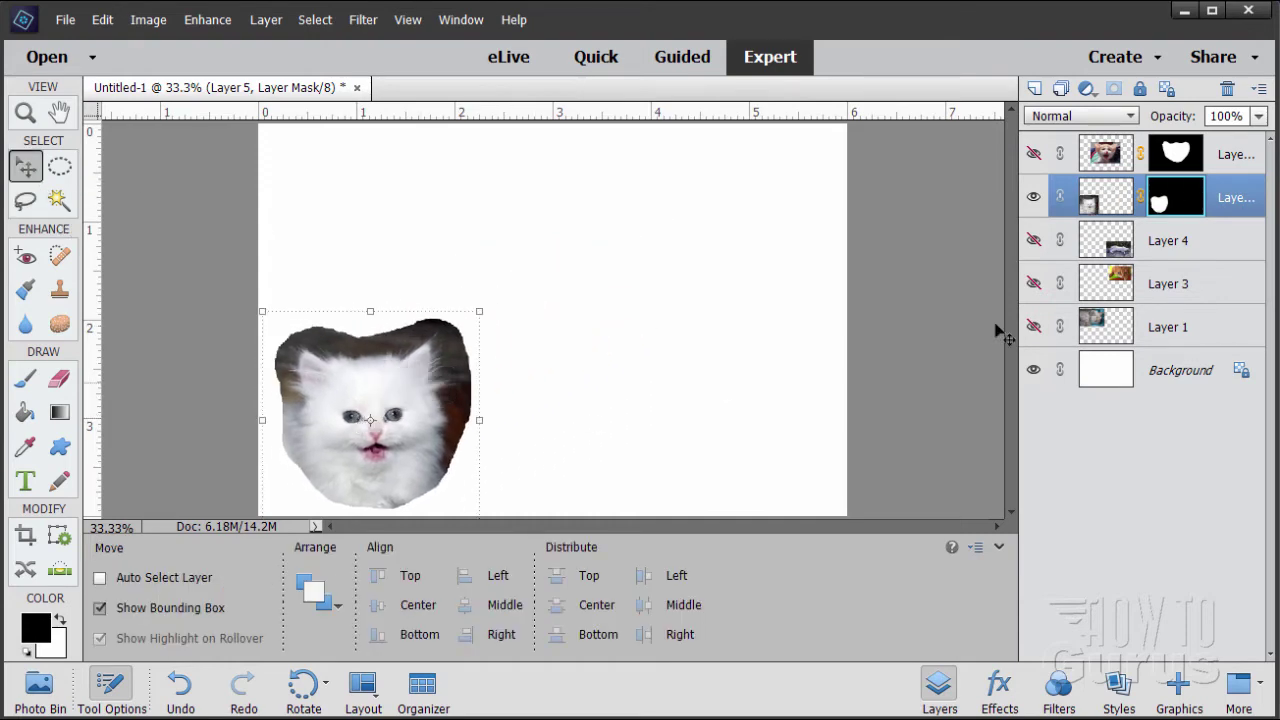
{"action": "left_click", "coordinate": [1034, 197]}
- Show and select Layer 4 and move the gravel cat to the canvas centre
{"action": "left_click", "coordinate": [1033, 240]}
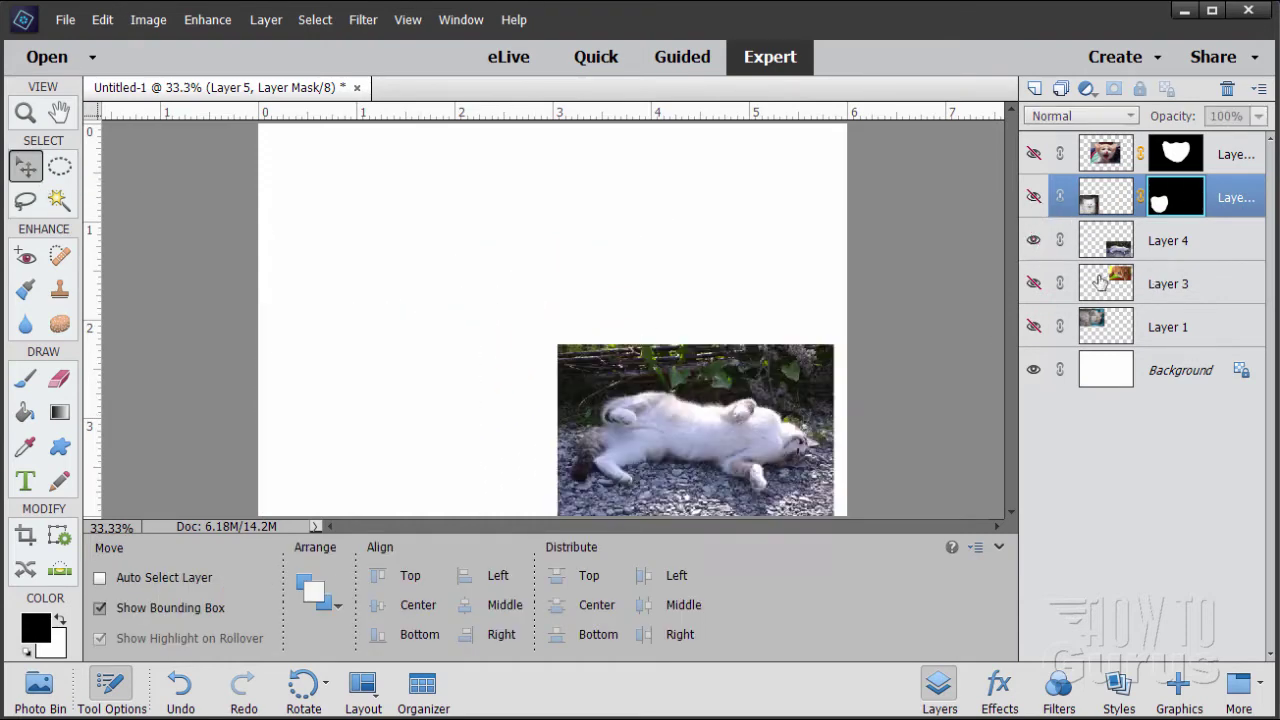
{"action": "left_click", "coordinate": [1128, 254]}
{"action": "left_click_drag", "start_coordinate": [722, 467], "coordinate": [585, 350]}
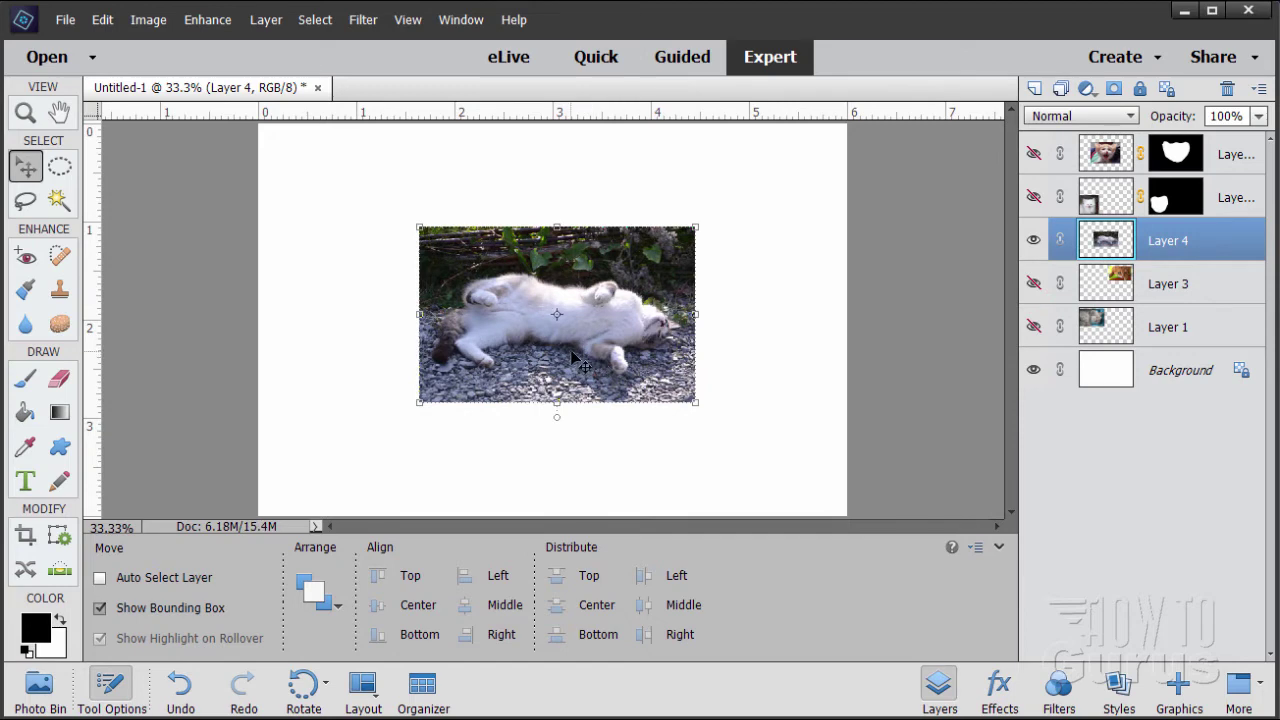
- Lasso a rounded outline around the lying cat, mask Layer 4 to it, and move it lower right
{"action": "left_click", "coordinate": [27, 200]}
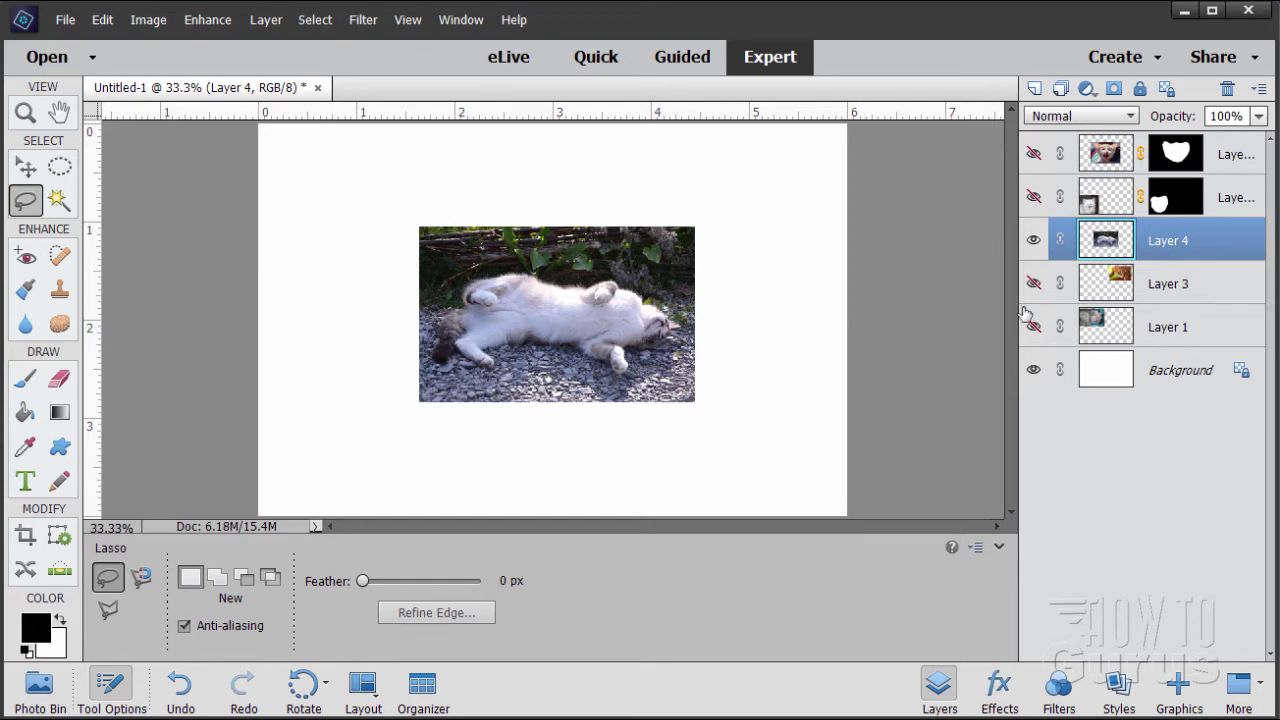
{"action": "mouse_move", "coordinate": [576, 272]}
{"action": "left_mouse_down"}
{"action": "mouse_move", "coordinate": [462, 263]}
{"action": "mouse_move", "coordinate": [433, 294]}
{"action": "left_mouse_up"}
{"action": "left_click_drag", "start_coordinate": [473, 400], "coordinate": [523, 375]}
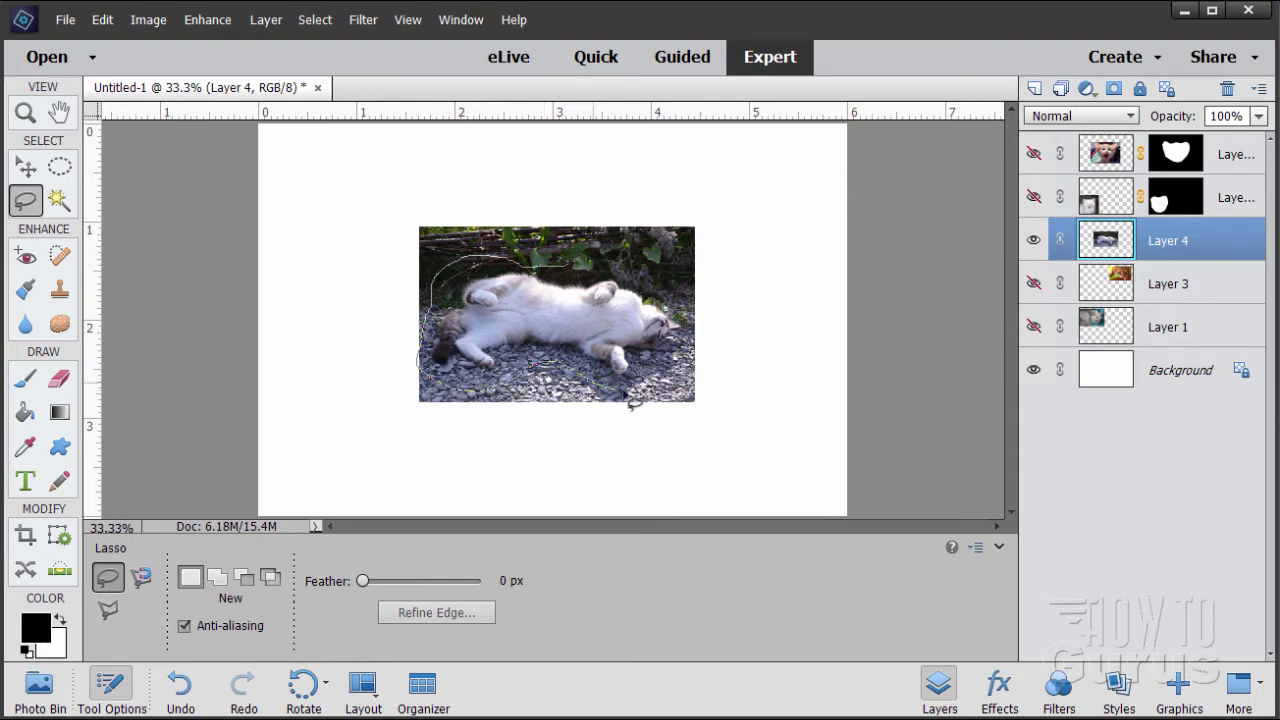
{"action": "mouse_move", "coordinate": [677, 365]}
{"action": "left_mouse_down"}
{"action": "mouse_move", "coordinate": [700, 320]}
{"action": "mouse_move", "coordinate": [686, 280]}
{"action": "mouse_move", "coordinate": [630, 258]}
{"action": "mouse_move", "coordinate": [576, 272]}
{"action": "left_mouse_up"}
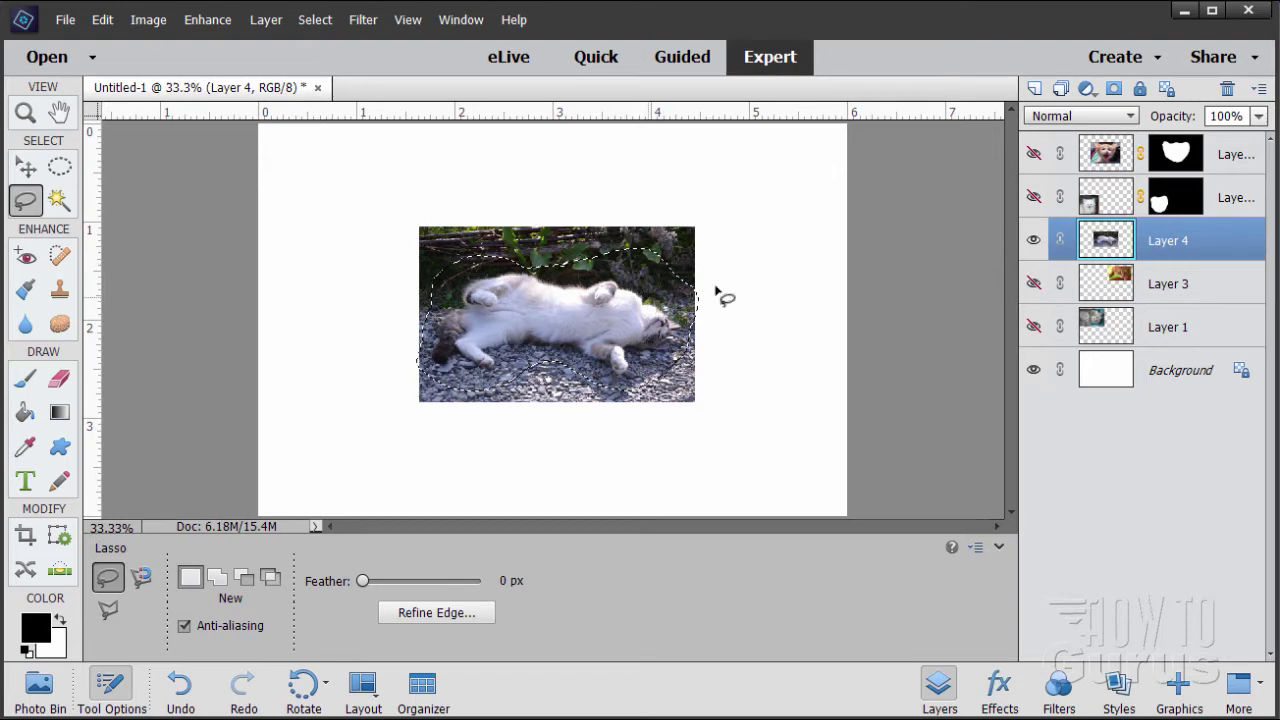
{"action": "left_click", "coordinate": [1114, 90]}
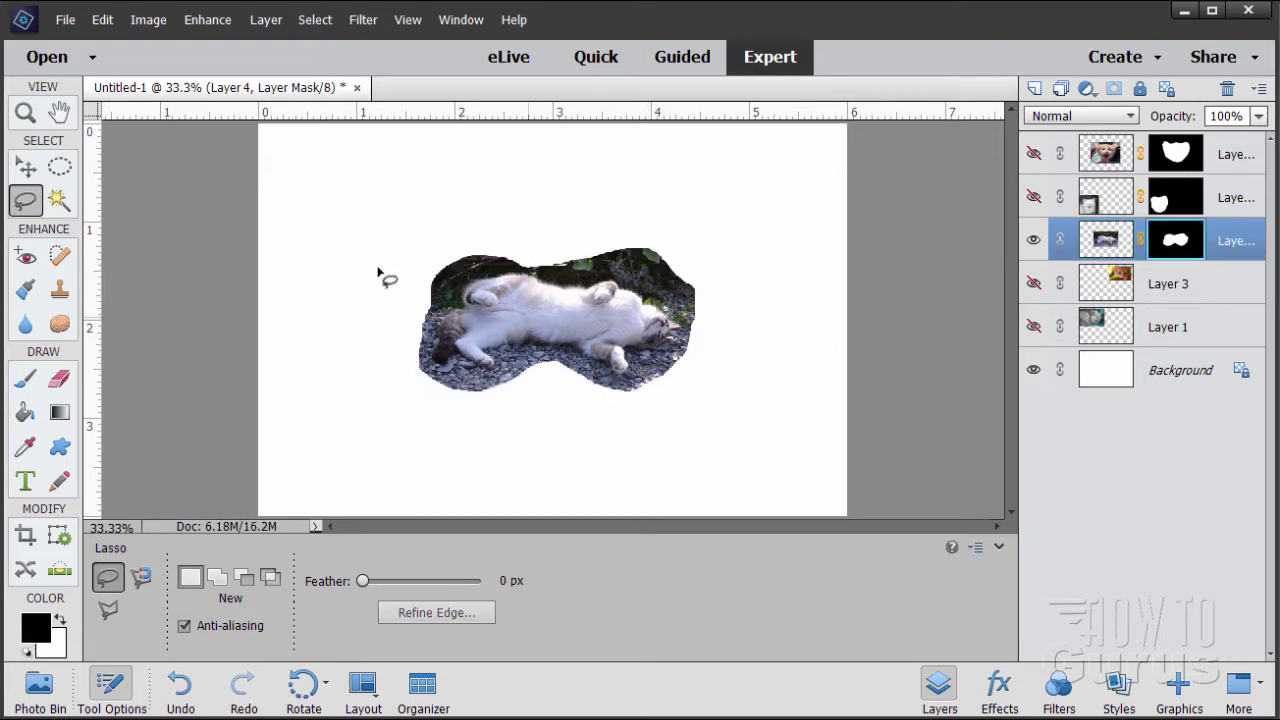
{"action": "left_click", "coordinate": [22, 170]}
{"action": "left_click_drag", "start_coordinate": [529, 319], "coordinate": [654, 428]}
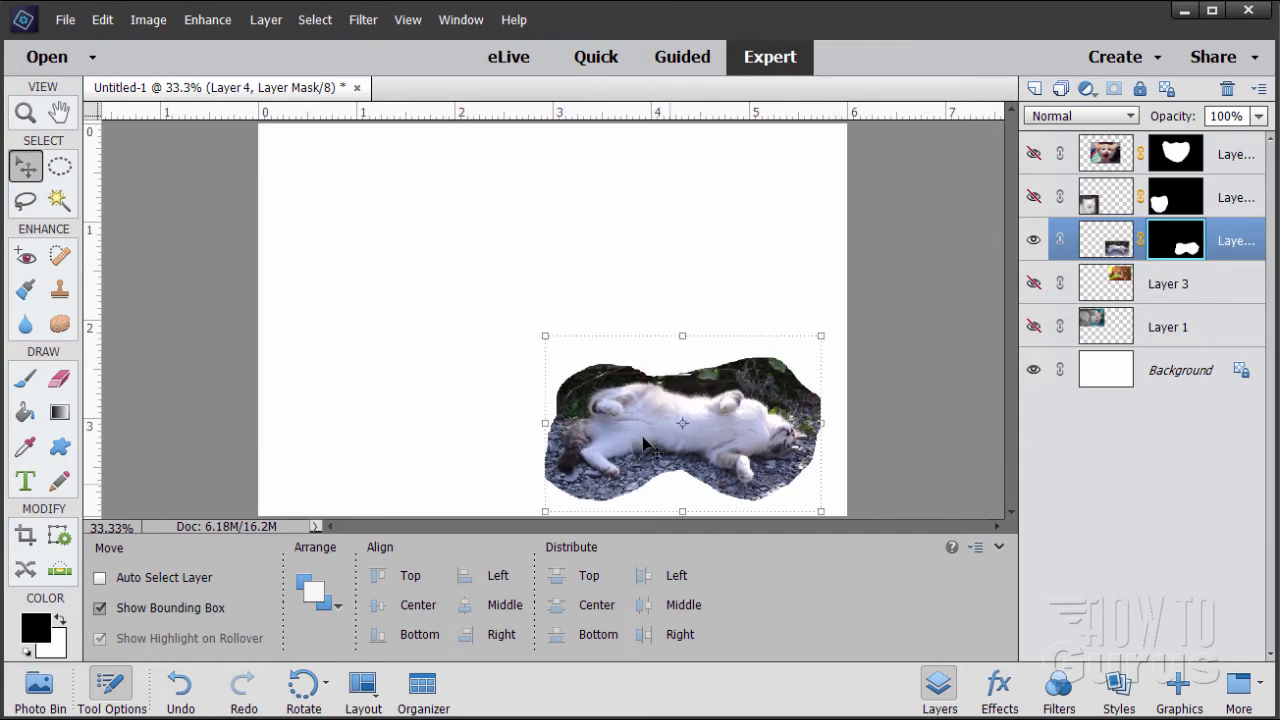
- Hide Layer 4, show and select Layer 3, and nudge the orange cat slightly down
{"action": "left_click", "coordinate": [1033, 238]}
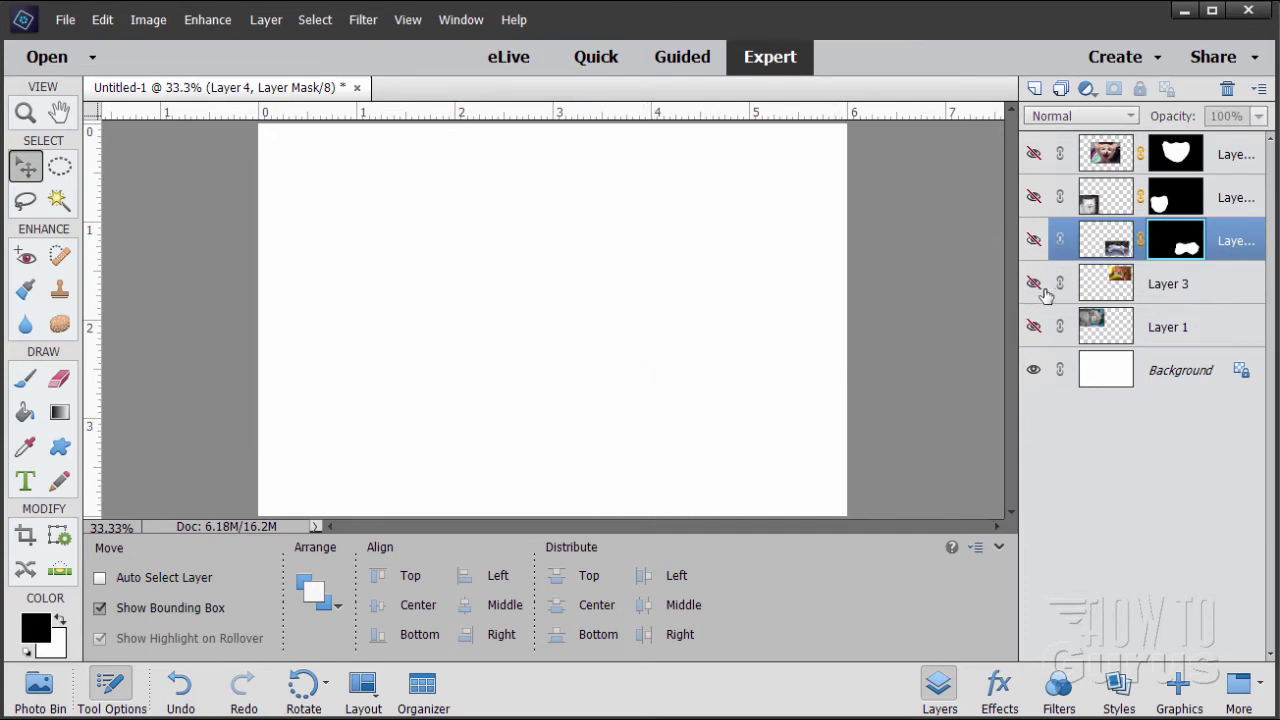
{"action": "left_click", "coordinate": [1033, 283]}
{"action": "left_click", "coordinate": [1105, 292]}
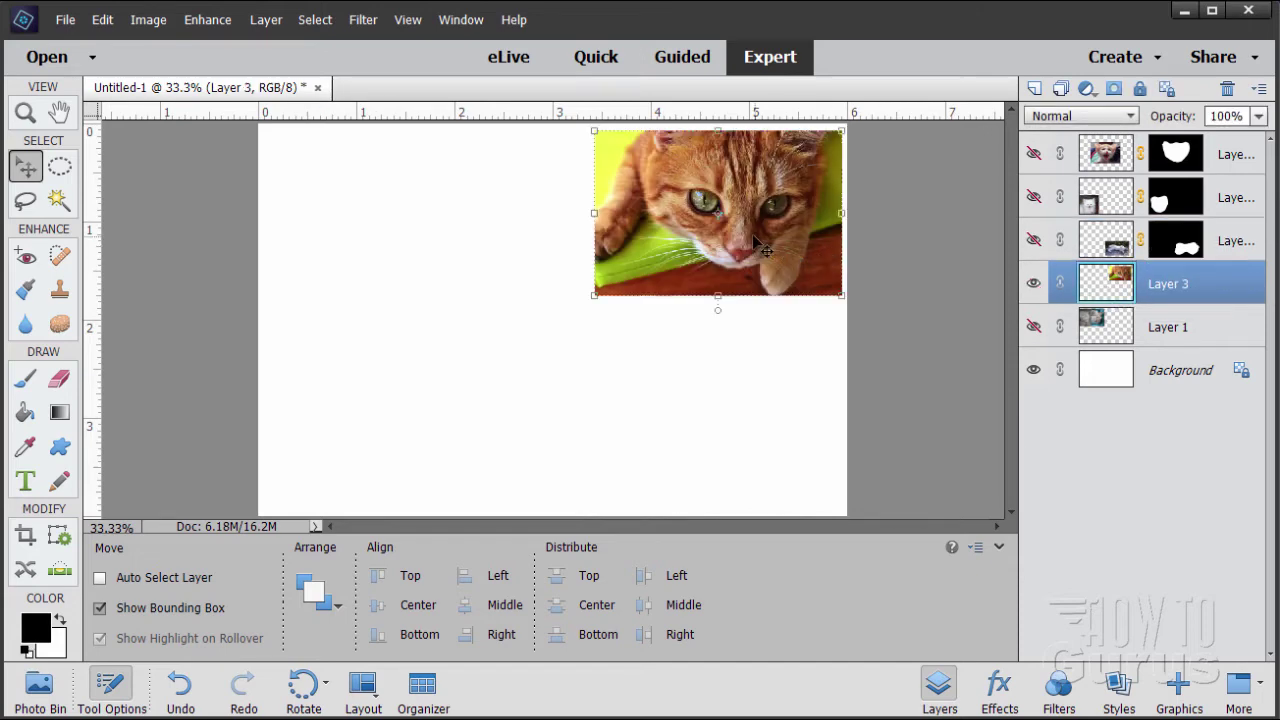
{"action": "left_click_drag", "start_coordinate": [755, 243], "coordinate": [760, 315]}
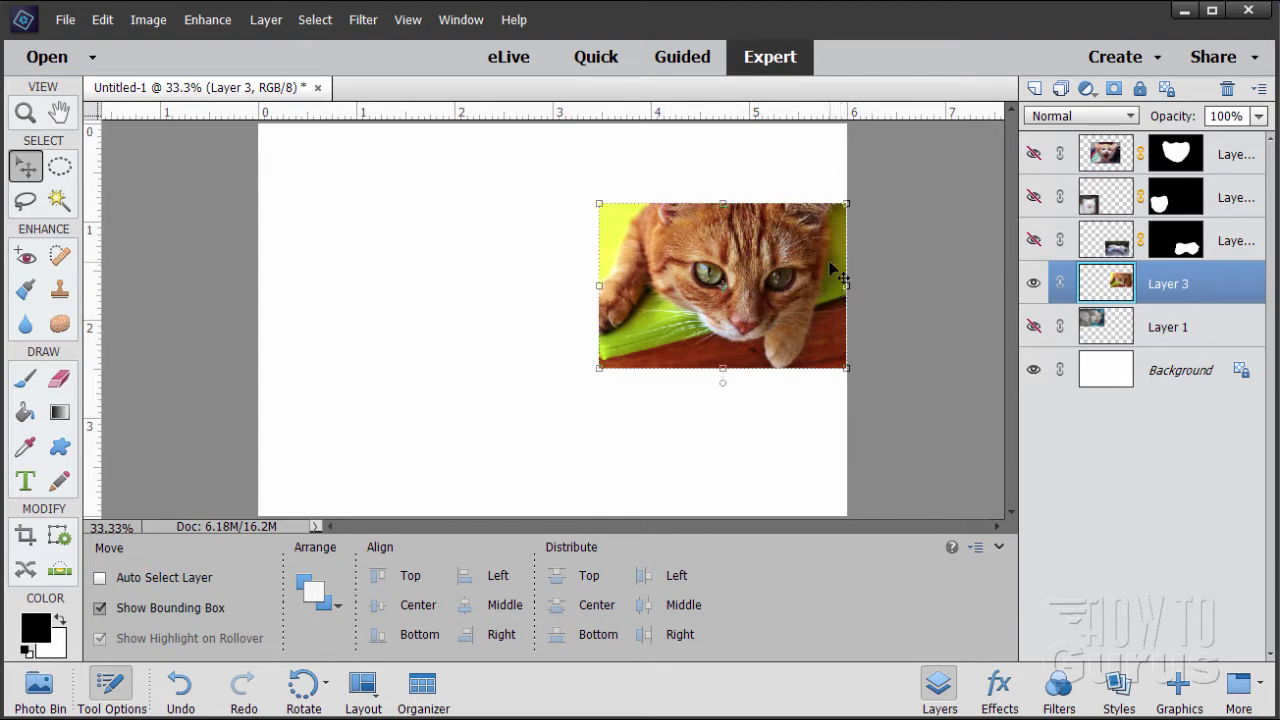
{"action": "mouse_move", "coordinate": [810, 302]}
{"action": "left_mouse_down"}
{"action": "mouse_move", "coordinate": [794, 300]}
{"action": "mouse_move", "coordinate": [808, 303]}
{"action": "left_mouse_up"}
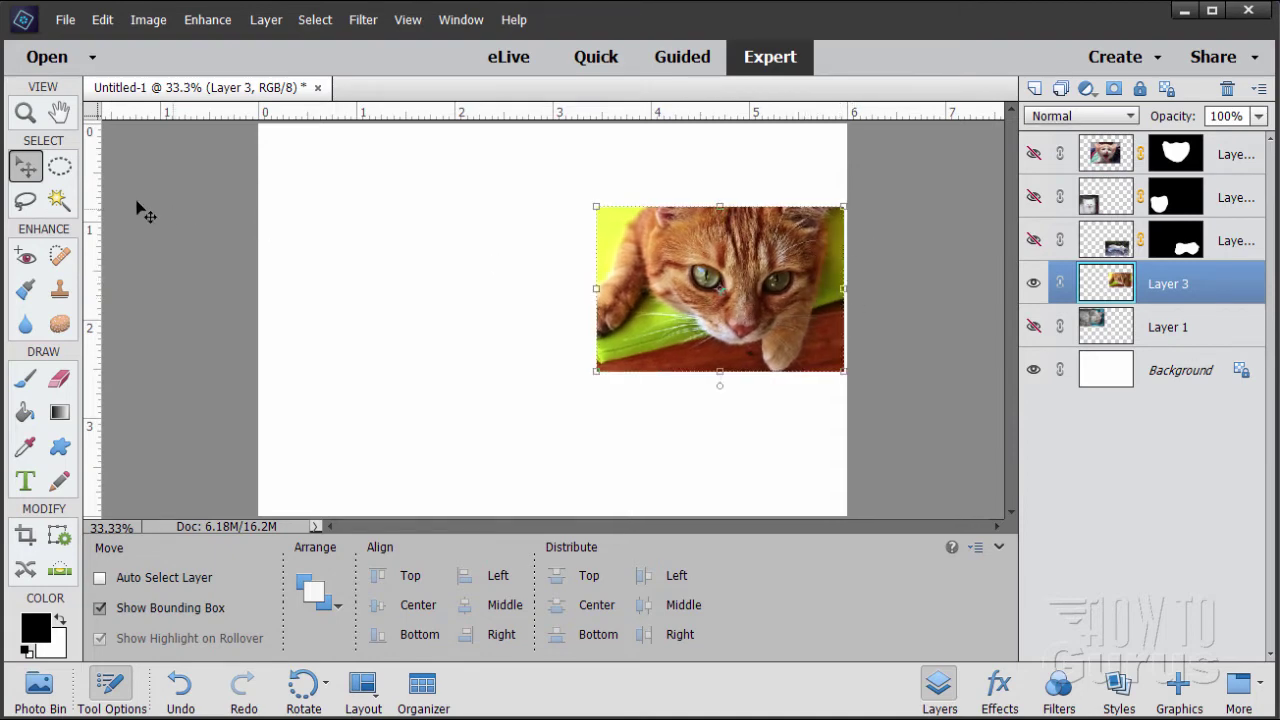
- Lasso a rounded outline around the orange cat's face, refining its right edge
{"action": "left_click", "coordinate": [25, 200]}
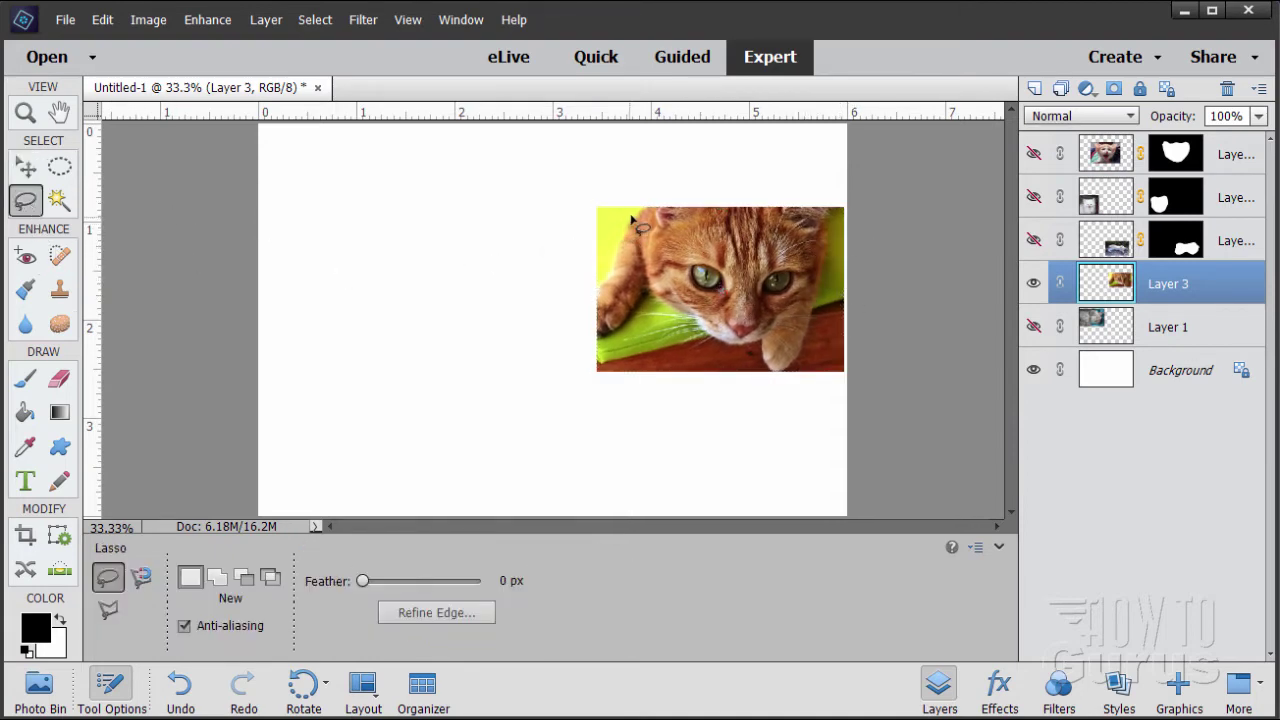
{"action": "mouse_move", "coordinate": [631, 216]}
{"action": "left_mouse_down"}
{"action": "mouse_move", "coordinate": [642, 318]}
{"action": "mouse_move", "coordinate": [665, 352]}
{"action": "mouse_move", "coordinate": [698, 370]}
{"action": "mouse_move", "coordinate": [766, 372]}
{"action": "mouse_move", "coordinate": [795, 355]}
{"action": "left_mouse_up"}
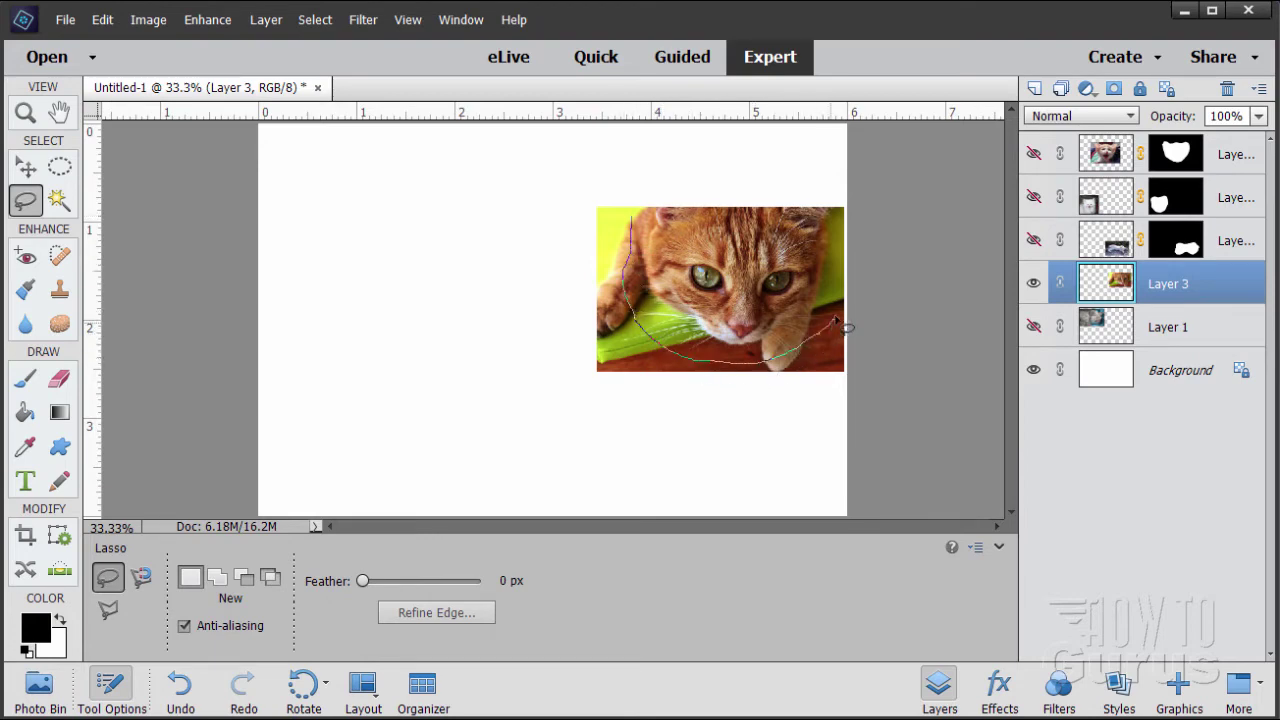
{"action": "mouse_move", "coordinate": [852, 283]}
{"action": "left_mouse_down"}
{"action": "mouse_move", "coordinate": [822, 204]}
{"action": "mouse_move", "coordinate": [686, 195]}
{"action": "left_mouse_up"}
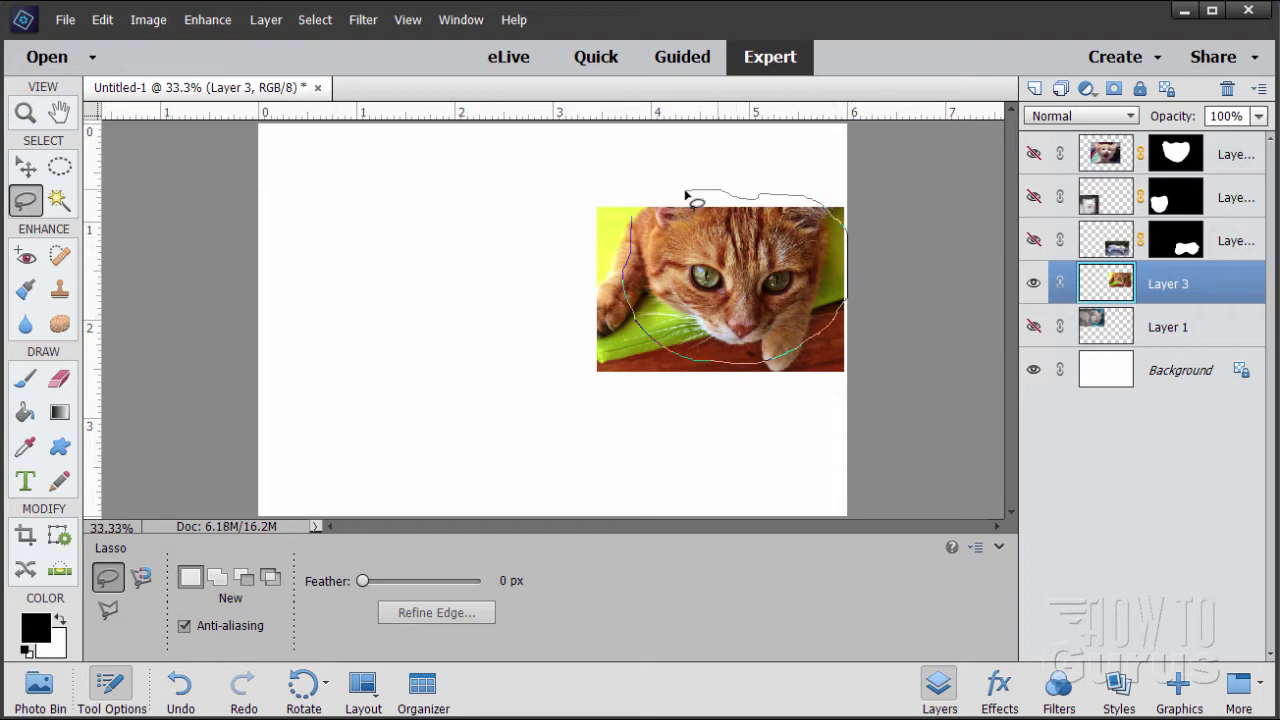
{"action": "left_click_drag", "start_coordinate": [628, 232], "coordinate": [630, 234]}
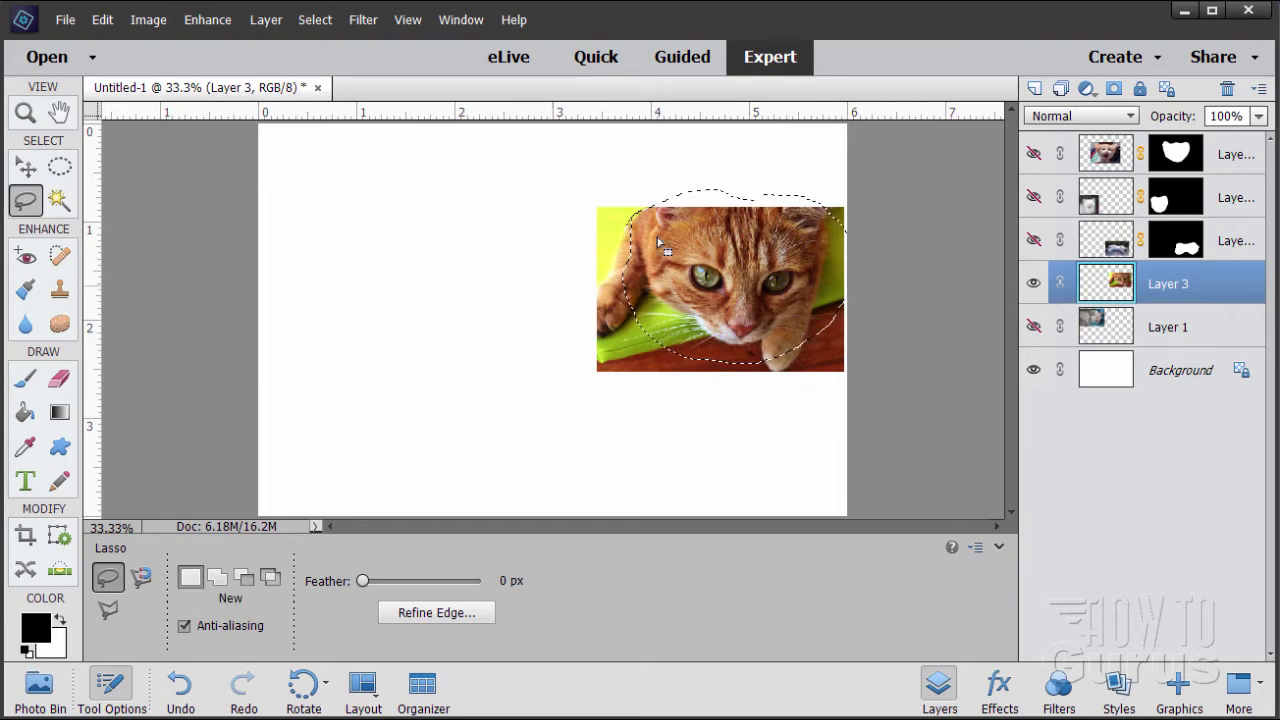
{"action": "mouse_move", "coordinate": [692, 210]}
{"action": "left_mouse_down"}
{"action": "mouse_move", "coordinate": [671, 218]}
{"action": "mouse_move", "coordinate": [687, 218]}
{"action": "left_mouse_up"}
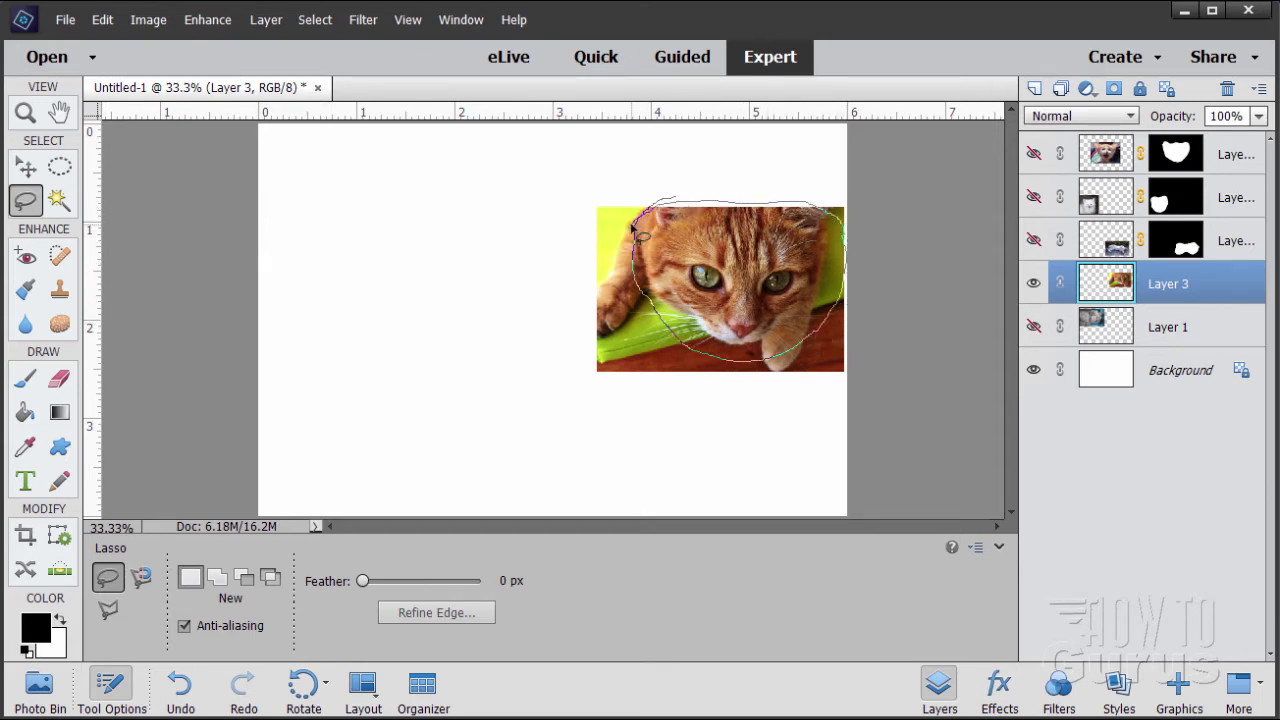
{"action": "left_click_drag", "start_coordinate": [633, 229], "coordinate": [642, 222]}
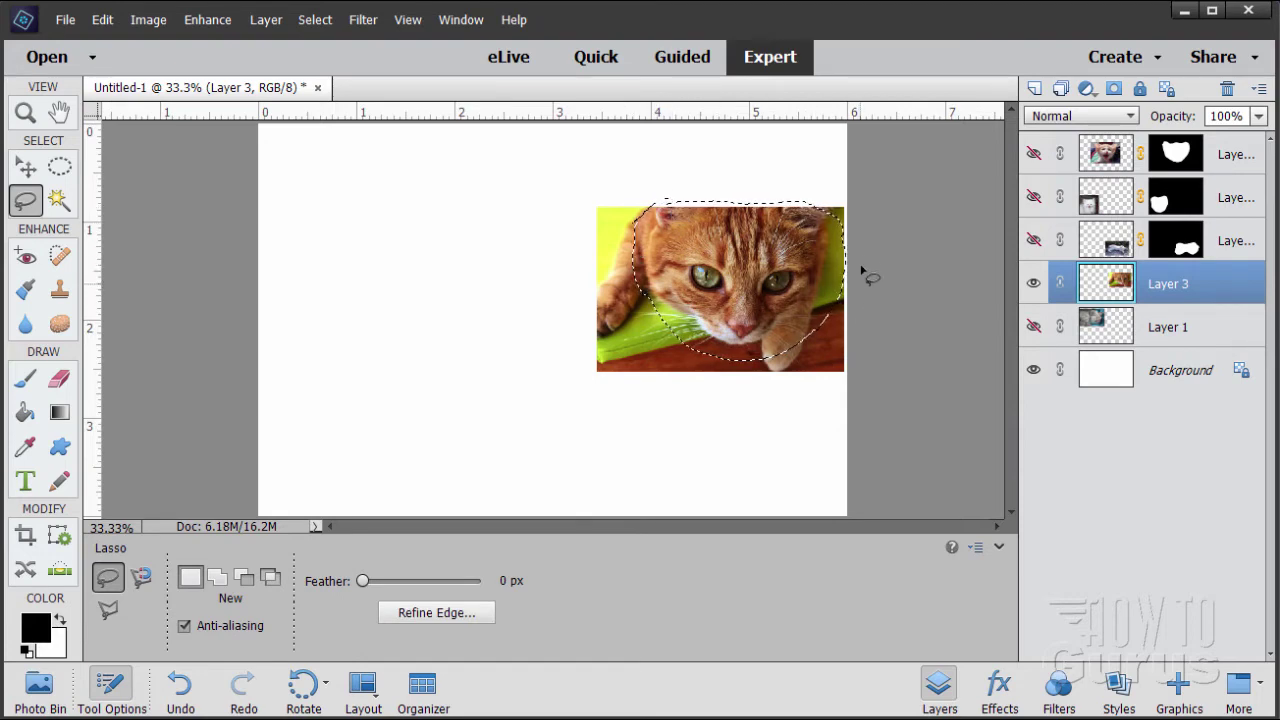
{"action": "mouse_move", "coordinate": [857, 271]}
{"action": "left_mouse_down"}
{"action": "mouse_move", "coordinate": [843, 220]}
{"action": "mouse_move", "coordinate": [708, 352]}
{"action": "left_mouse_up"}
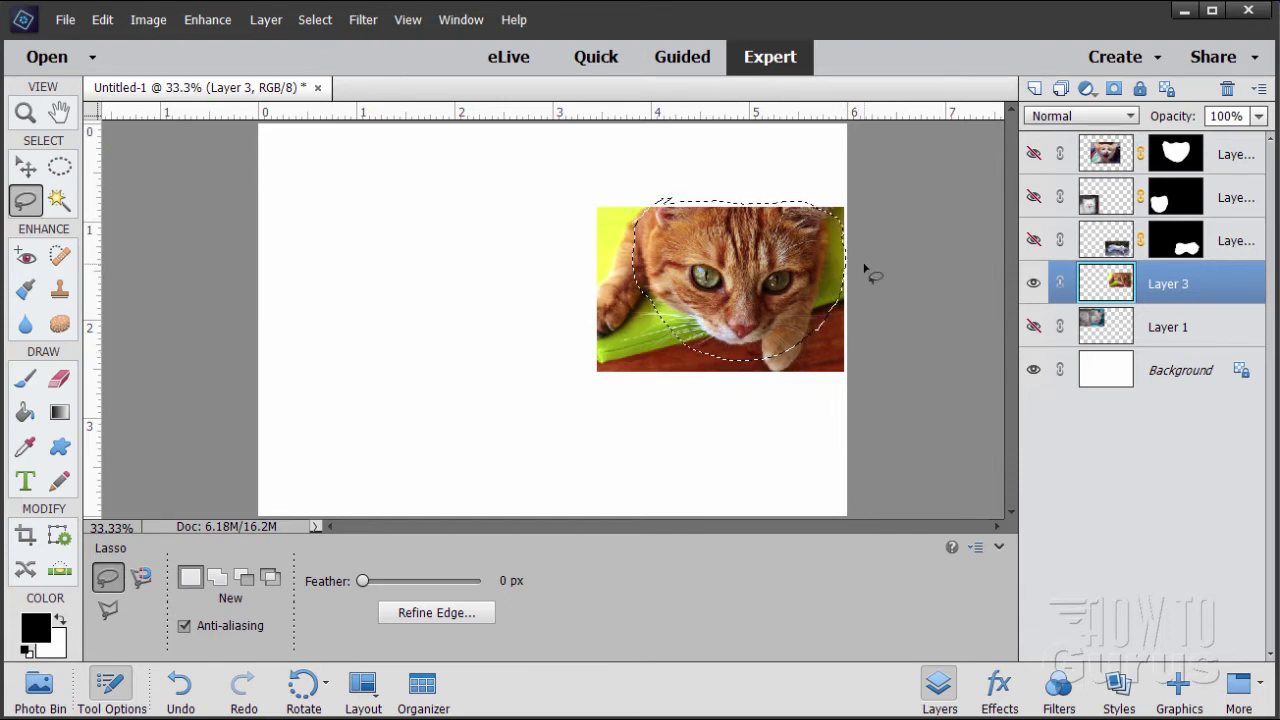
- Mask Layer 3 to the face outline and move it to the top right
{"action": "left_click", "coordinate": [1113, 88]}
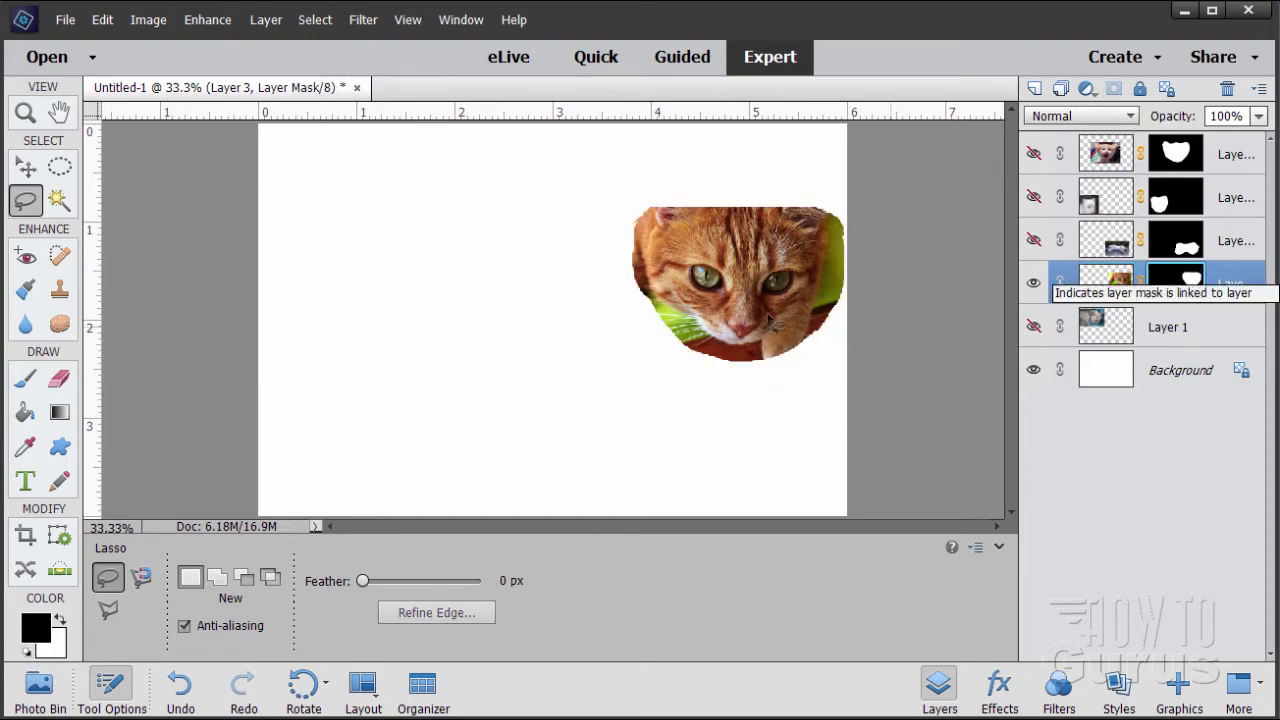
{"action": "left_click", "coordinate": [22, 168]}
{"action": "left_click_drag", "start_coordinate": [779, 285], "coordinate": [764, 209]}
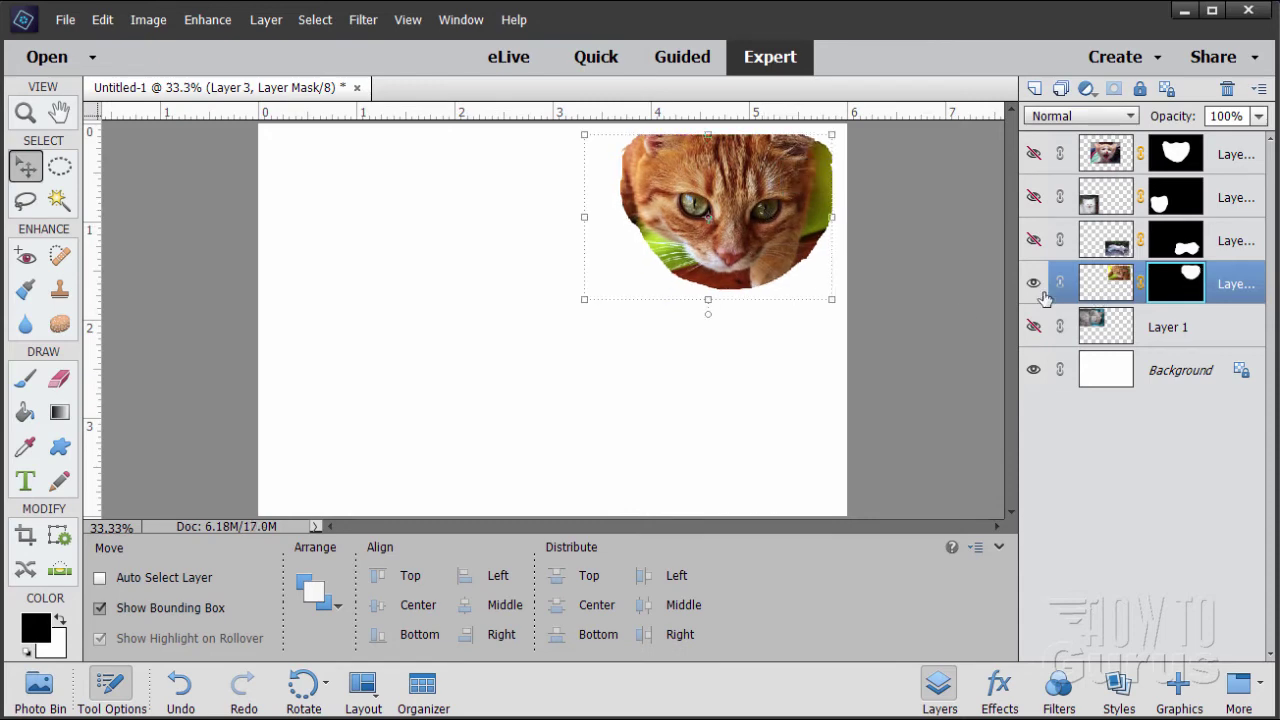
- Hide the orange cat layer and show and select Layer 1's sleeping cat
{"action": "left_click", "coordinate": [1033, 283]}
{"action": "left_click", "coordinate": [1033, 326]}
{"action": "left_click", "coordinate": [1094, 338]}
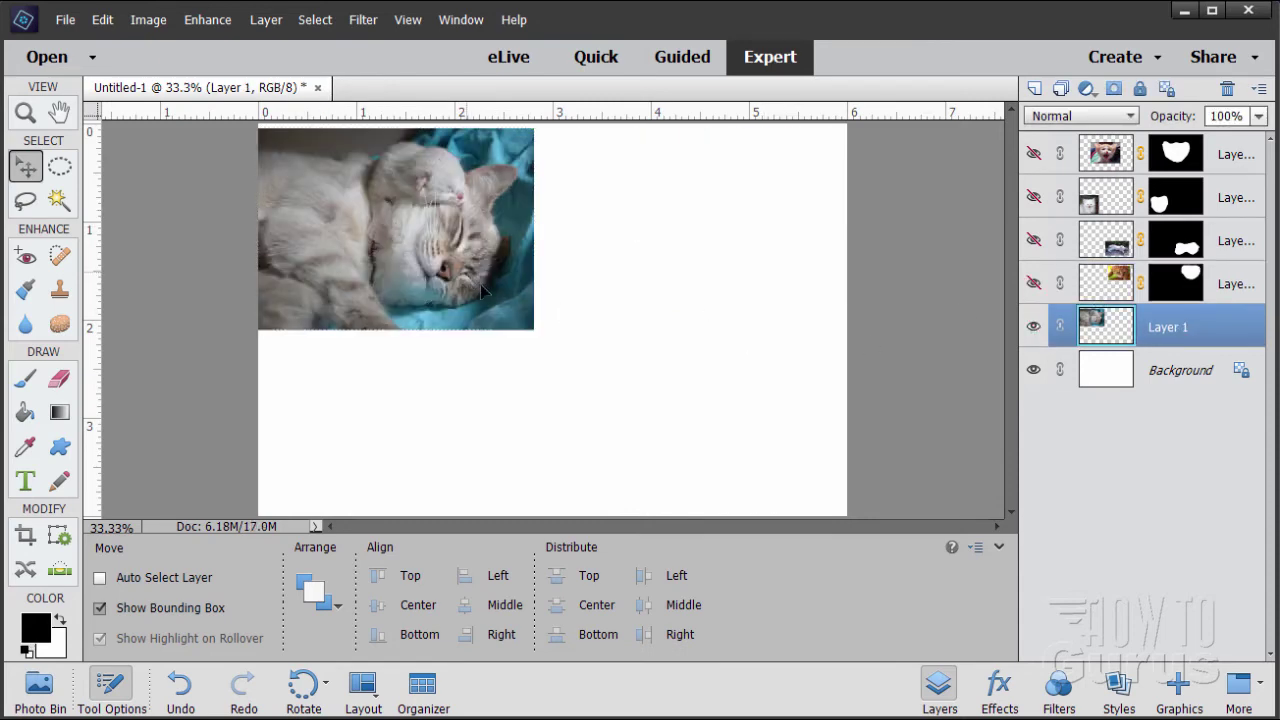
- Centre the sleeping grey cat, mask Layer 1 to a rounded lasso shape, and move it top left
{"action": "left_click_drag", "start_coordinate": [481, 290], "coordinate": [622, 381]}
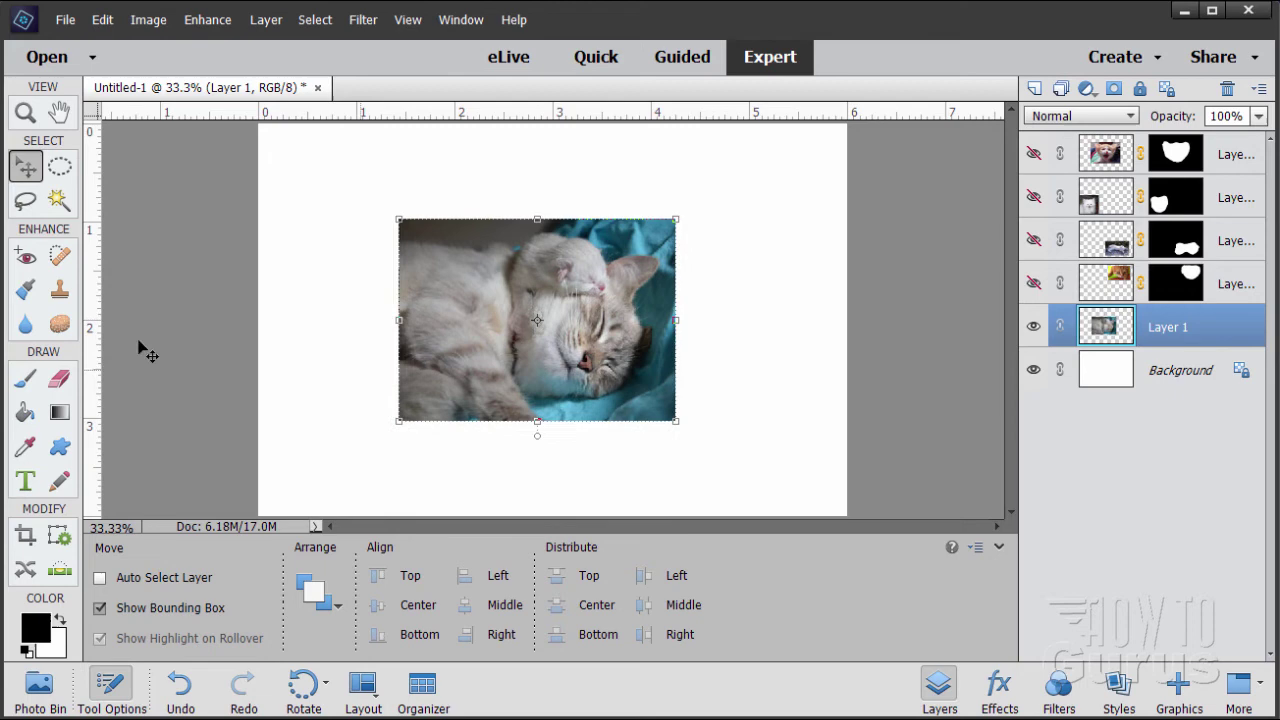
{"action": "left_click", "coordinate": [25, 201]}
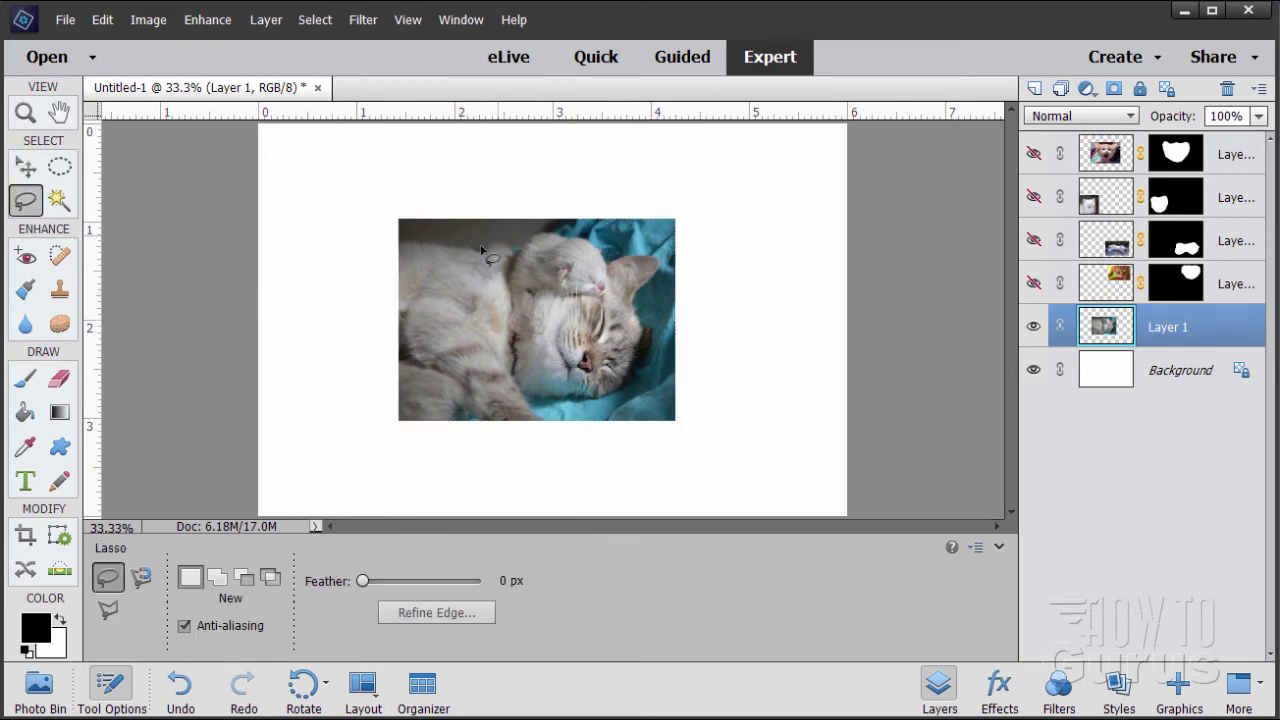
{"action": "mouse_move", "coordinate": [481, 250]}
{"action": "left_mouse_down"}
{"action": "mouse_move", "coordinate": [455, 316]}
{"action": "mouse_move", "coordinate": [504, 387]}
{"action": "mouse_move", "coordinate": [548, 413]}
{"action": "mouse_move", "coordinate": [648, 395]}
{"action": "mouse_move", "coordinate": [674, 337]}
{"action": "mouse_move", "coordinate": [665, 236]}
{"action": "mouse_move", "coordinate": [615, 210]}
{"action": "mouse_move", "coordinate": [541, 216]}
{"action": "mouse_move", "coordinate": [491, 243]}
{"action": "left_mouse_up"}
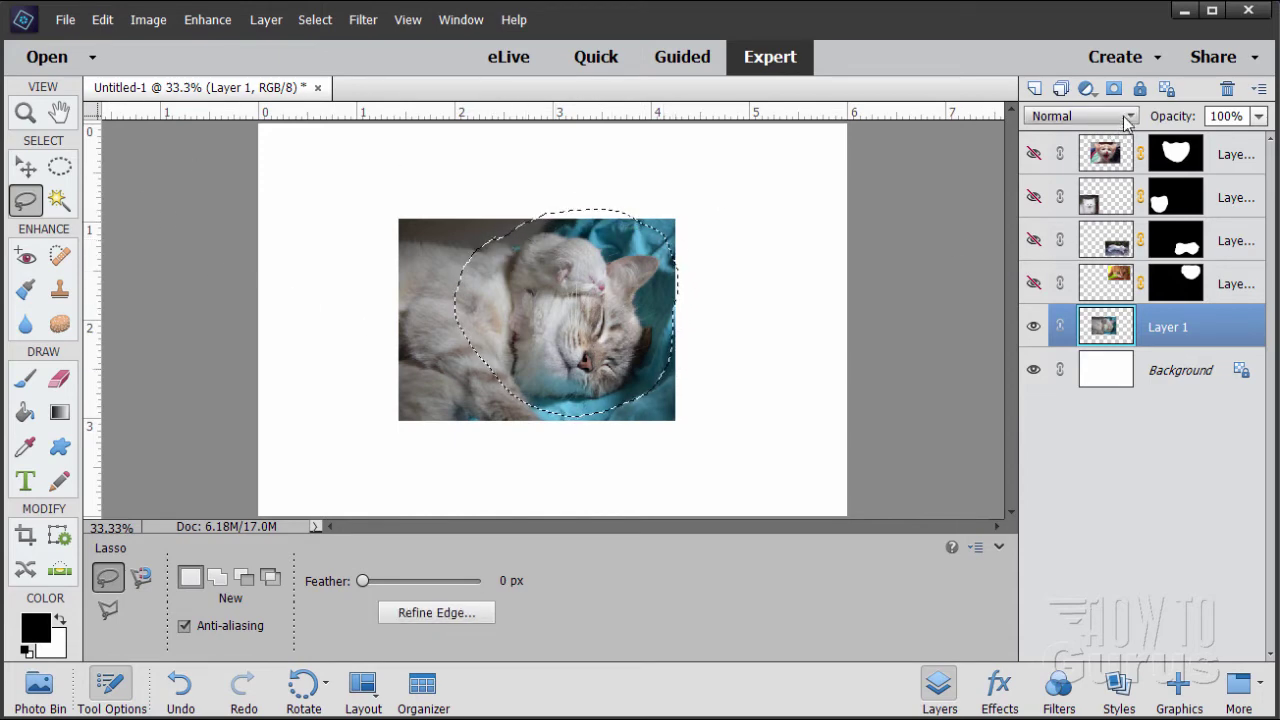
{"action": "left_click", "coordinate": [1115, 89]}
{"action": "key", "text": "v"}
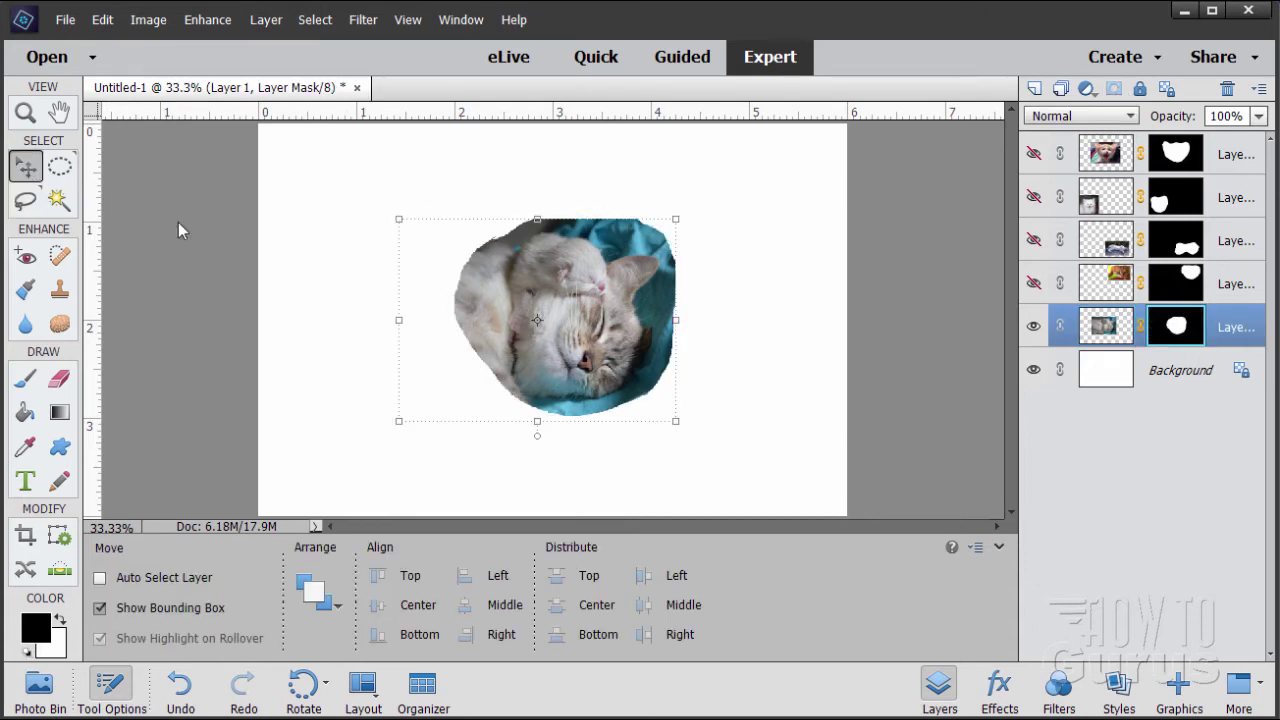
{"action": "left_click_drag", "start_coordinate": [526, 339], "coordinate": [343, 250]}
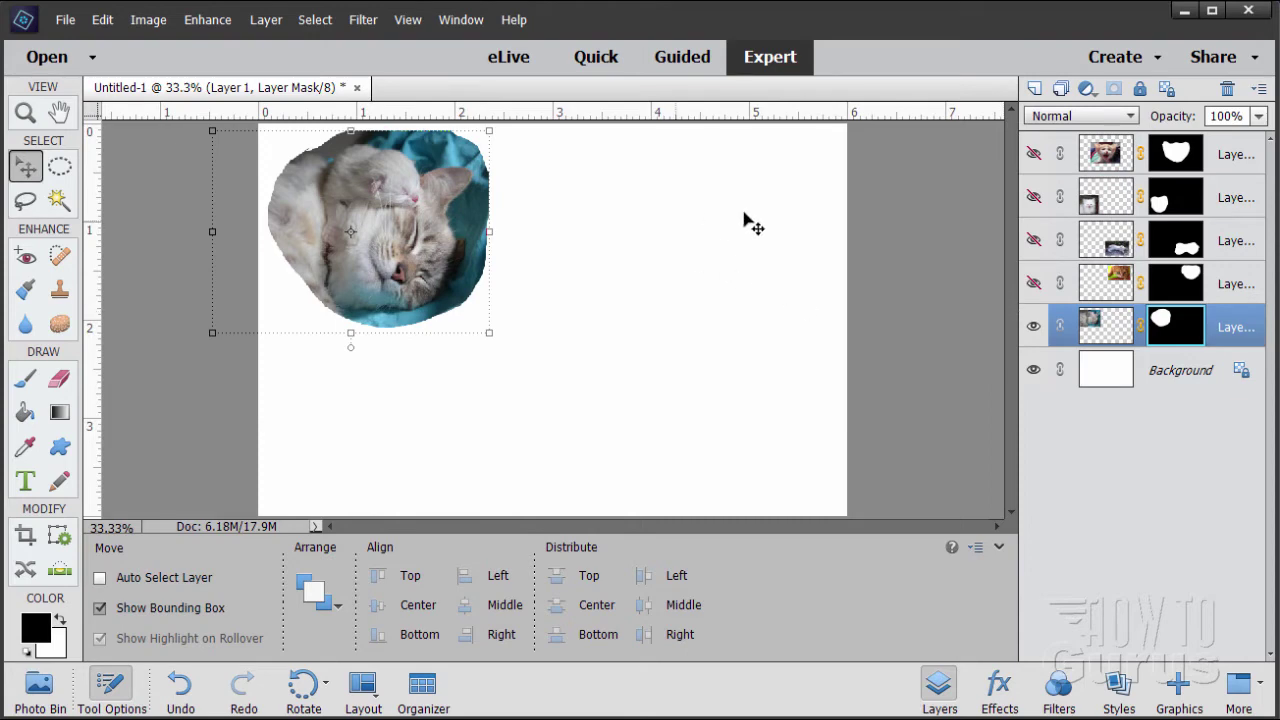
- Hide Layer 1, show the top orange kitten, and target Layer 2's mask for editing
{"action": "left_click", "coordinate": [1034, 325]}
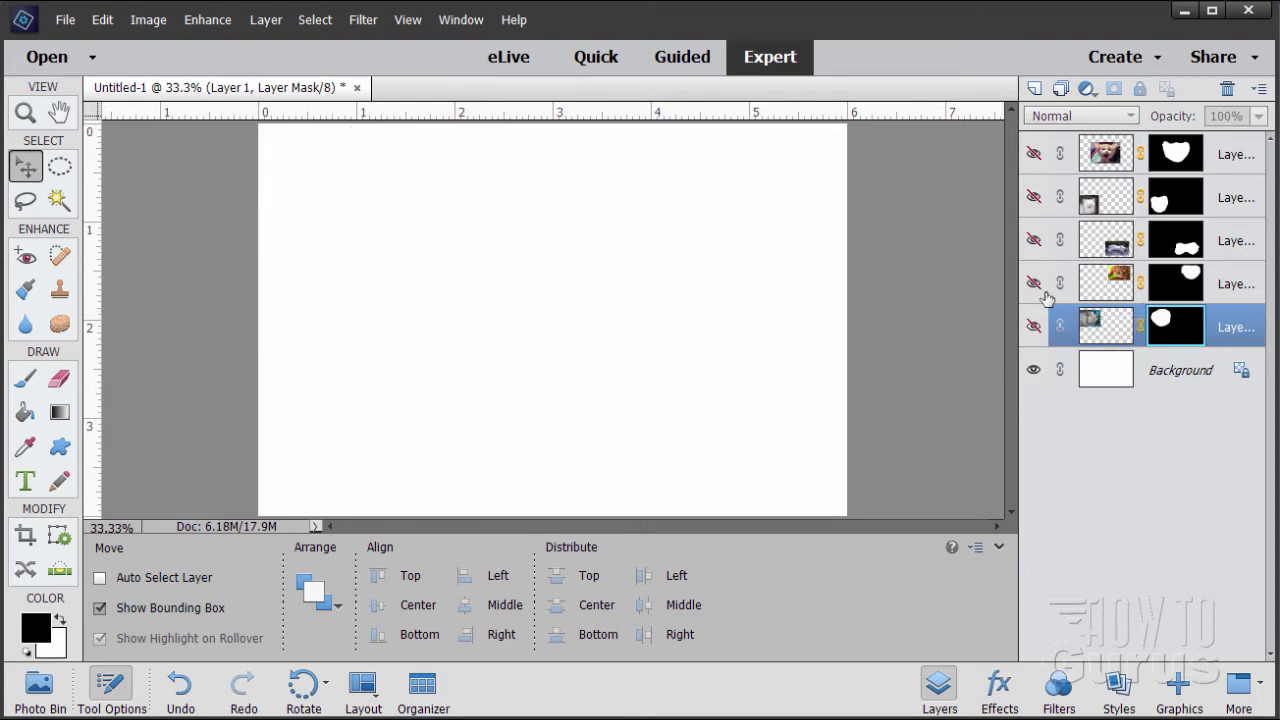
{"action": "left_click", "coordinate": [1034, 153]}
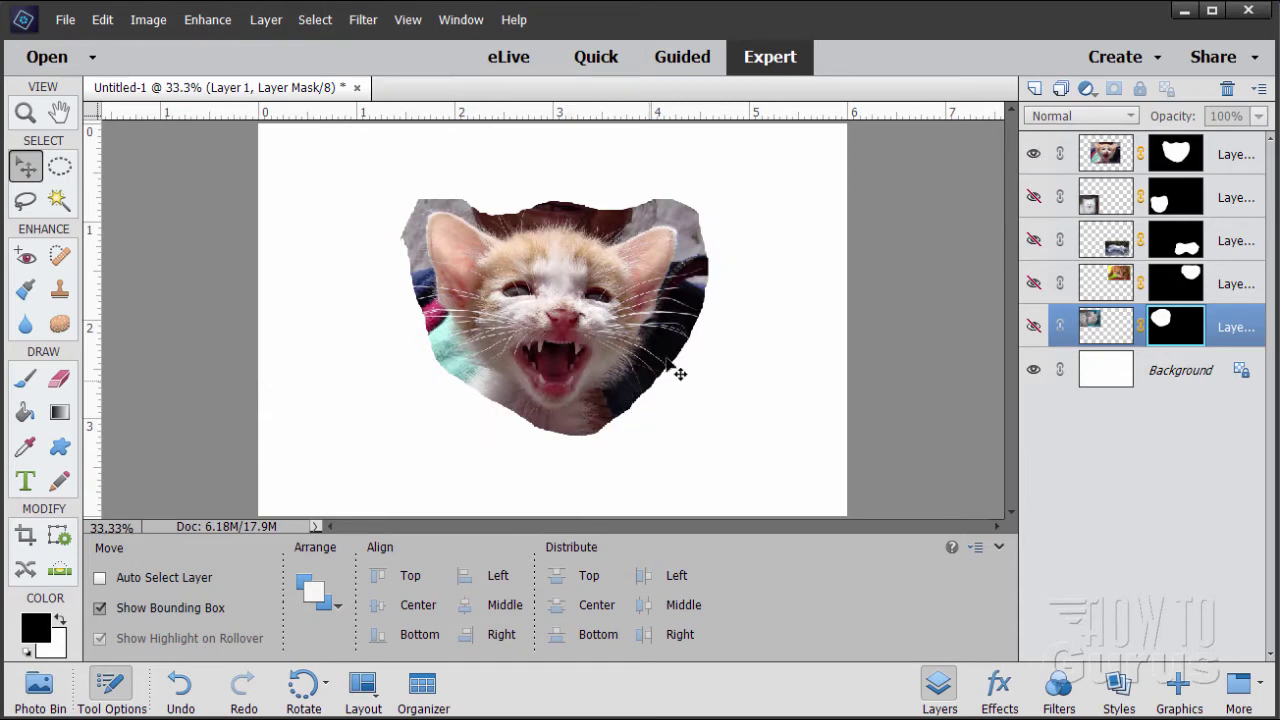
{"action": "left_click", "coordinate": [1105, 153]}
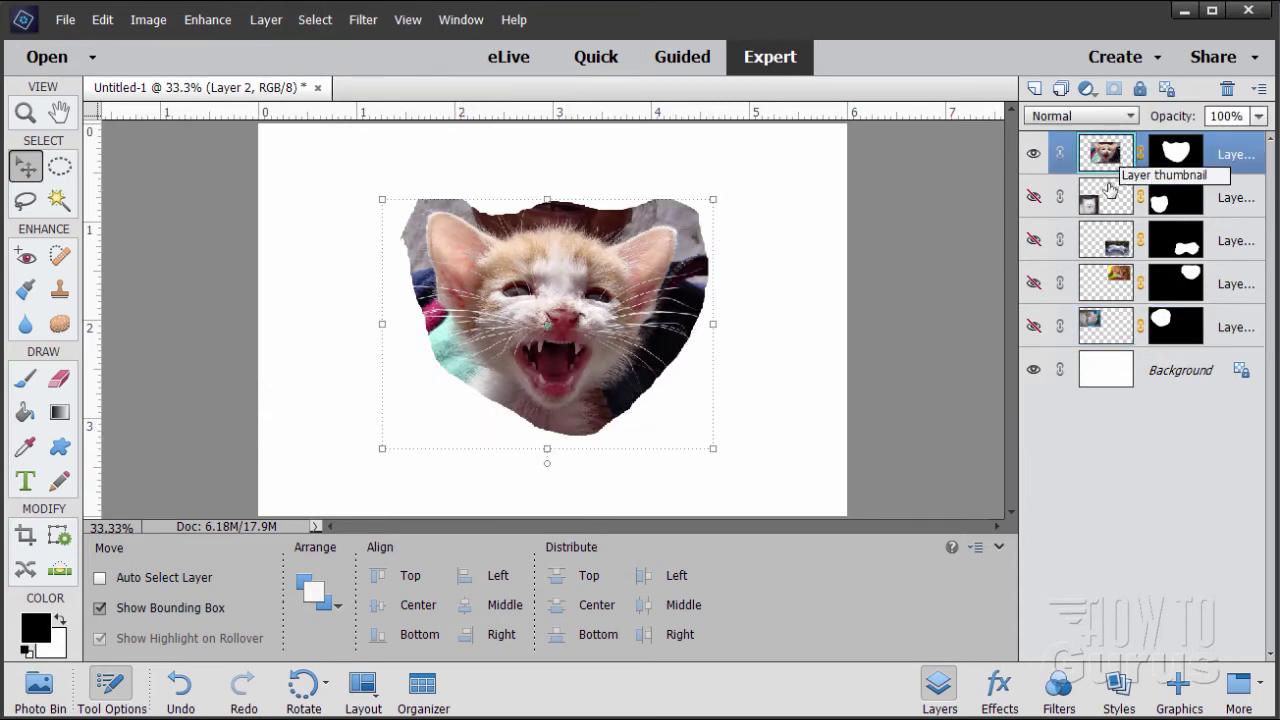
{"action": "left_click", "coordinate": [1106, 196]}
{"action": "left_click", "coordinate": [1100, 248]}
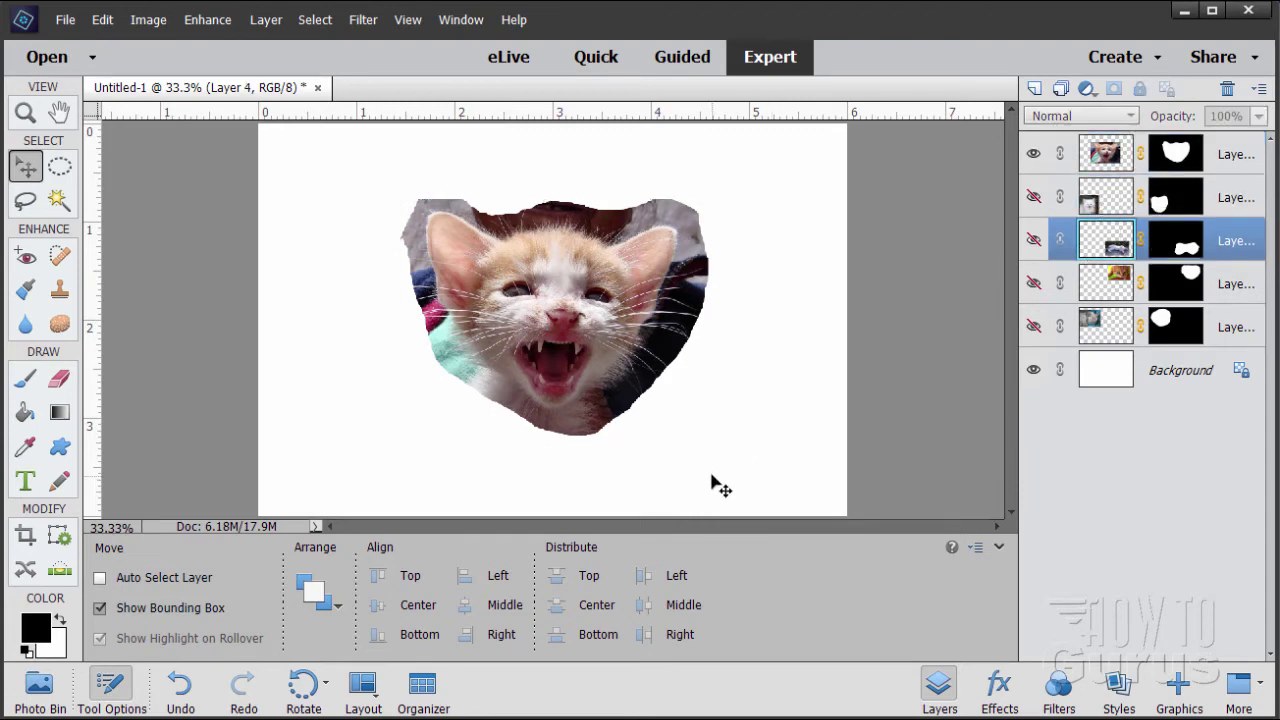
{"action": "left_click", "coordinate": [1119, 166]}
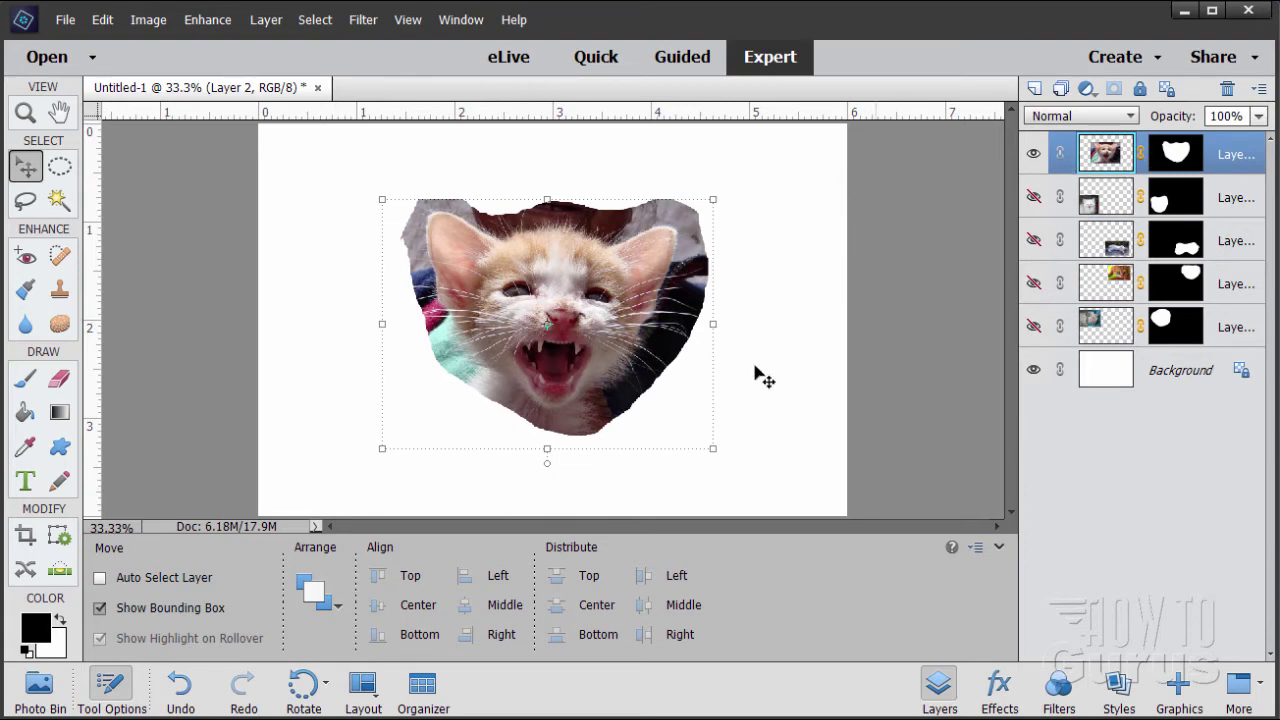
{"action": "left_click", "coordinate": [1180, 158]}
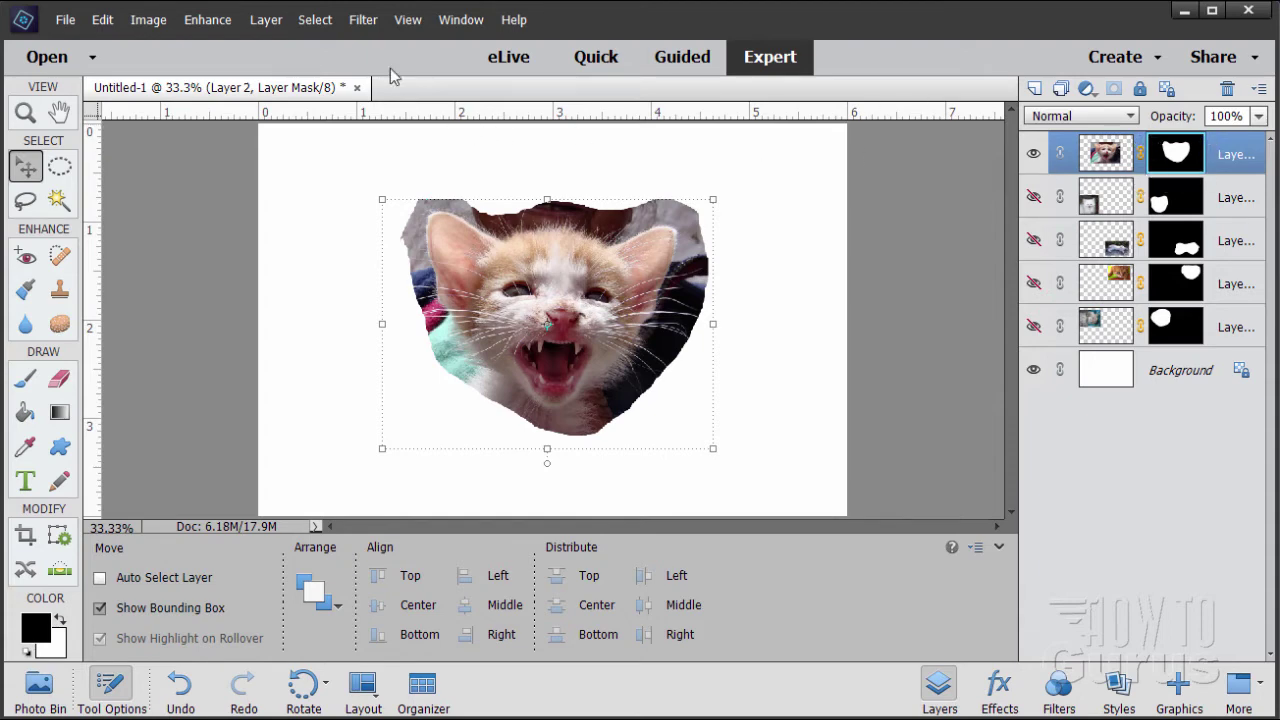
{"action": "left_click", "coordinate": [362, 20]}
- Apply a 25-pixel Gaussian Blur to Layer 2's mask
{"action": "mouse_move", "coordinate": [430, 153]}
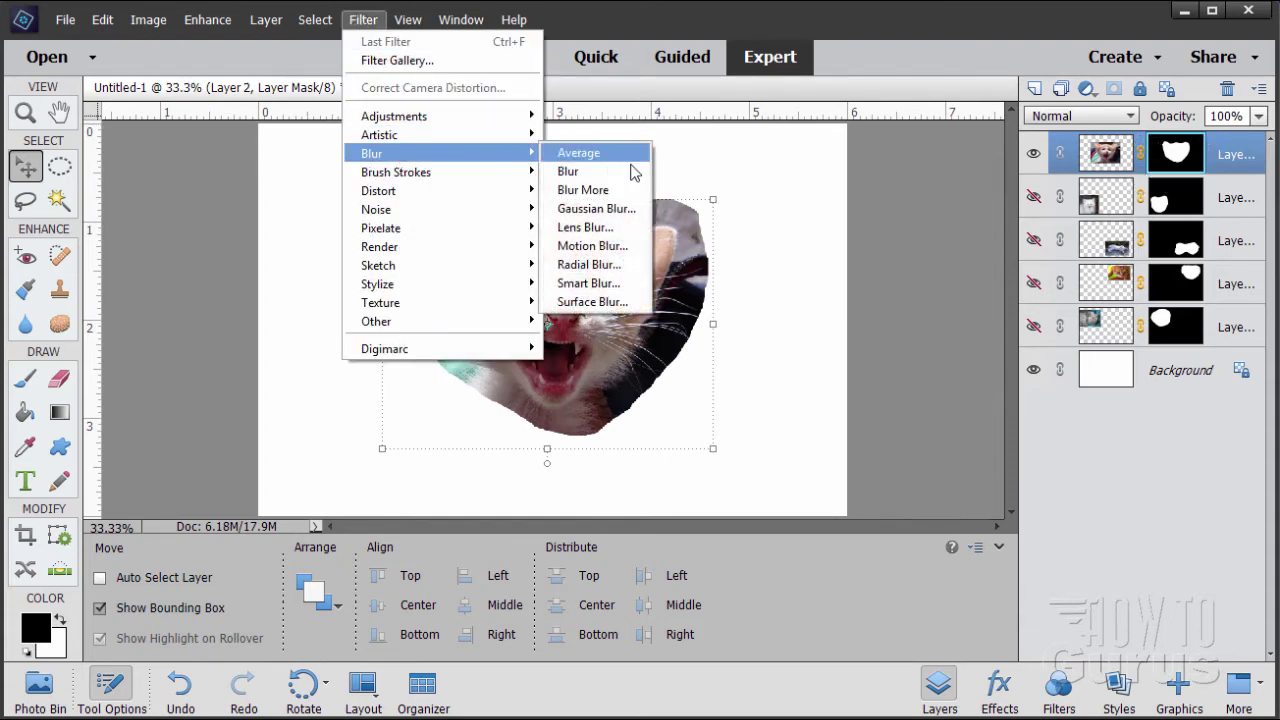
{"action": "left_click", "coordinate": [615, 211]}
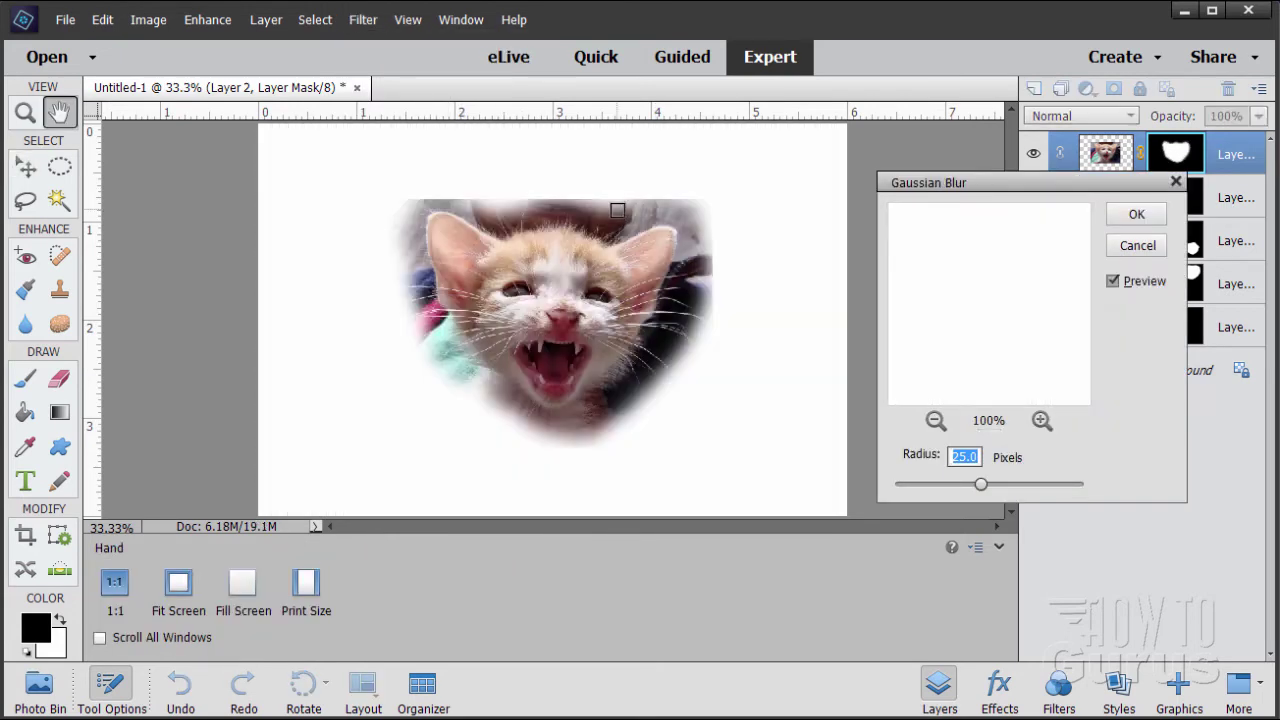
{"action": "left_click", "coordinate": [982, 485]}
{"action": "left_click", "coordinate": [1137, 214]}
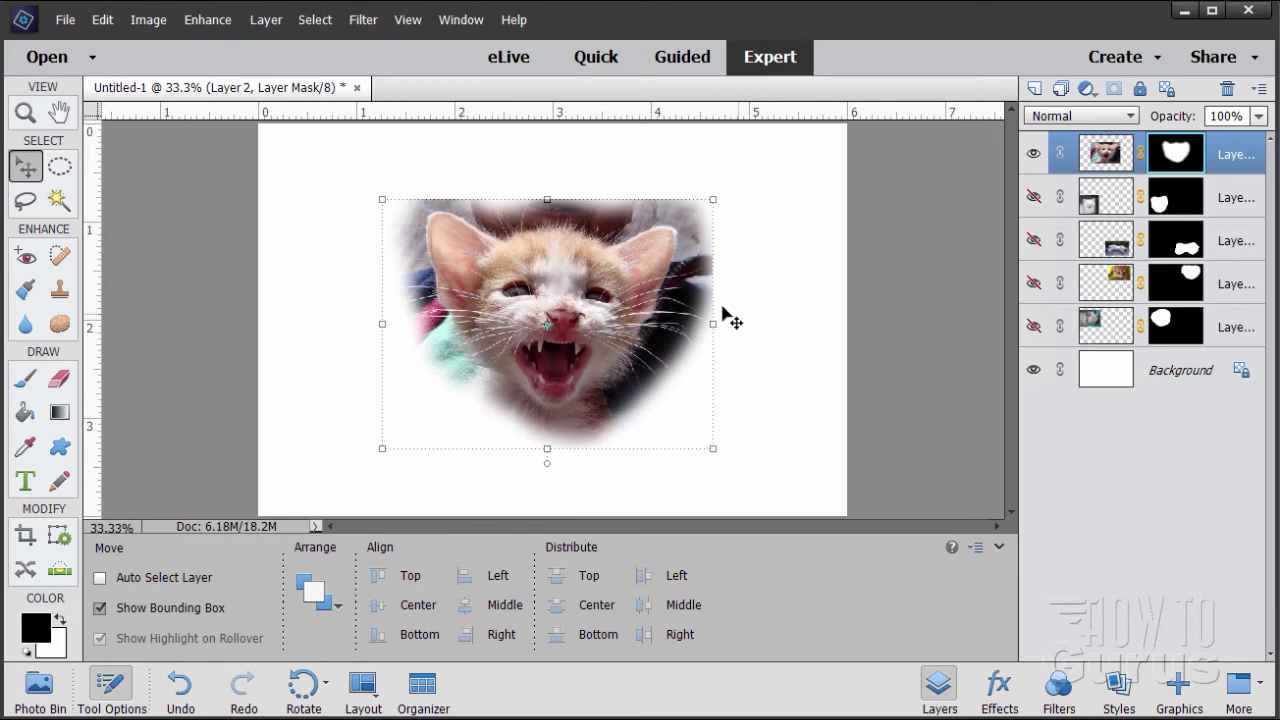
- Nudge the blurred kitten slightly down and left, then target Layer 2's photo instead of its mask
{"action": "left_click_drag", "start_coordinate": [640, 258], "coordinate": [633, 275]}
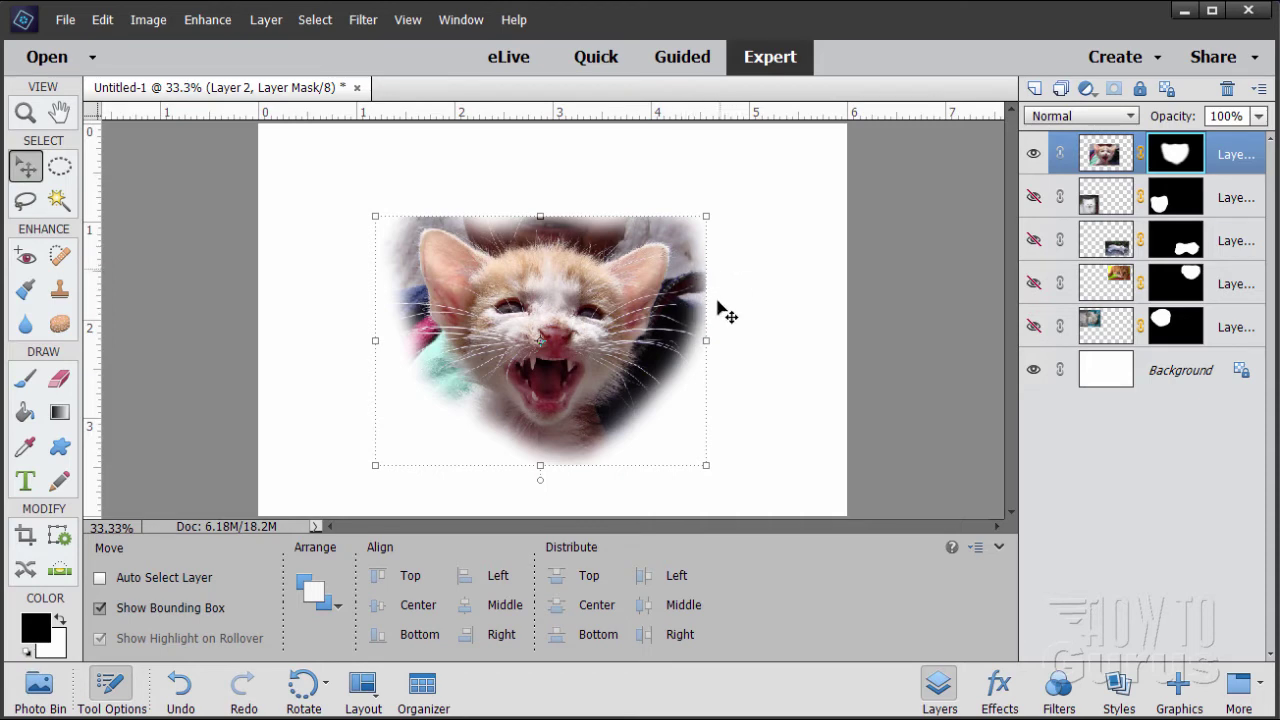
{"action": "left_click", "coordinate": [1106, 153]}
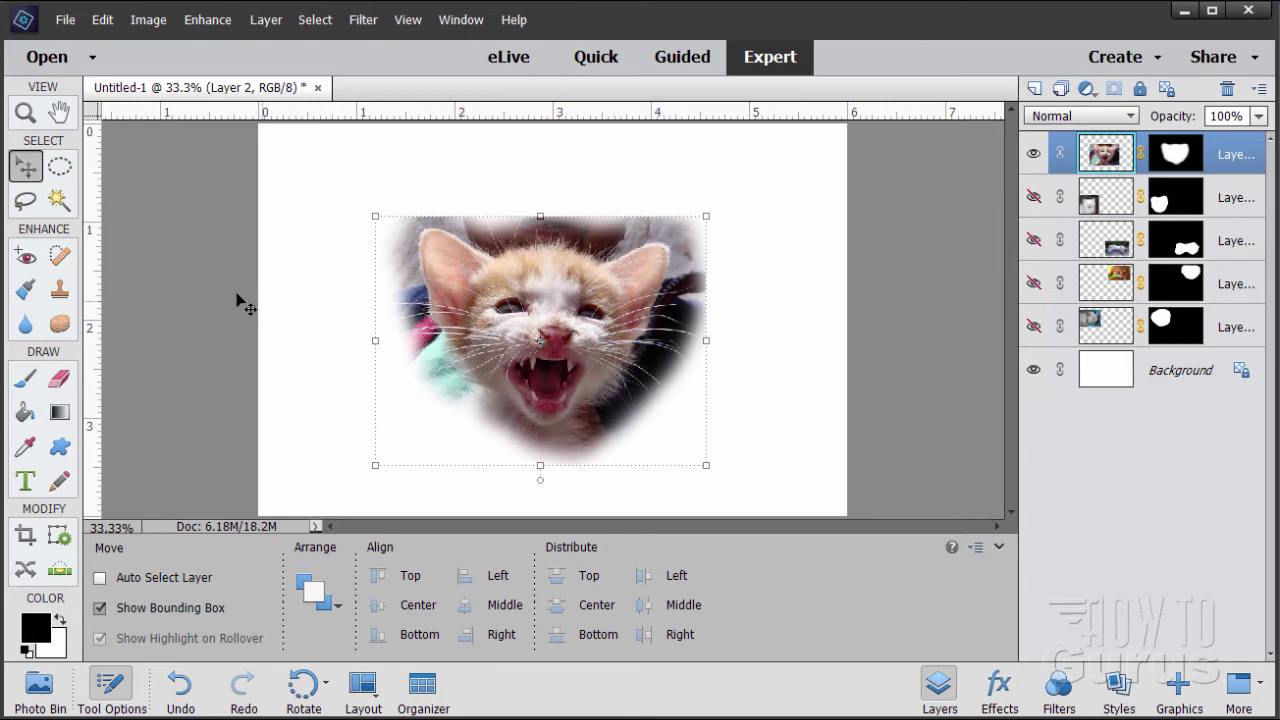
- With an 80 px Clone Stamp, sample dark fur and paint it along the kitten's right edge
{"action": "left_click", "coordinate": [58, 290]}
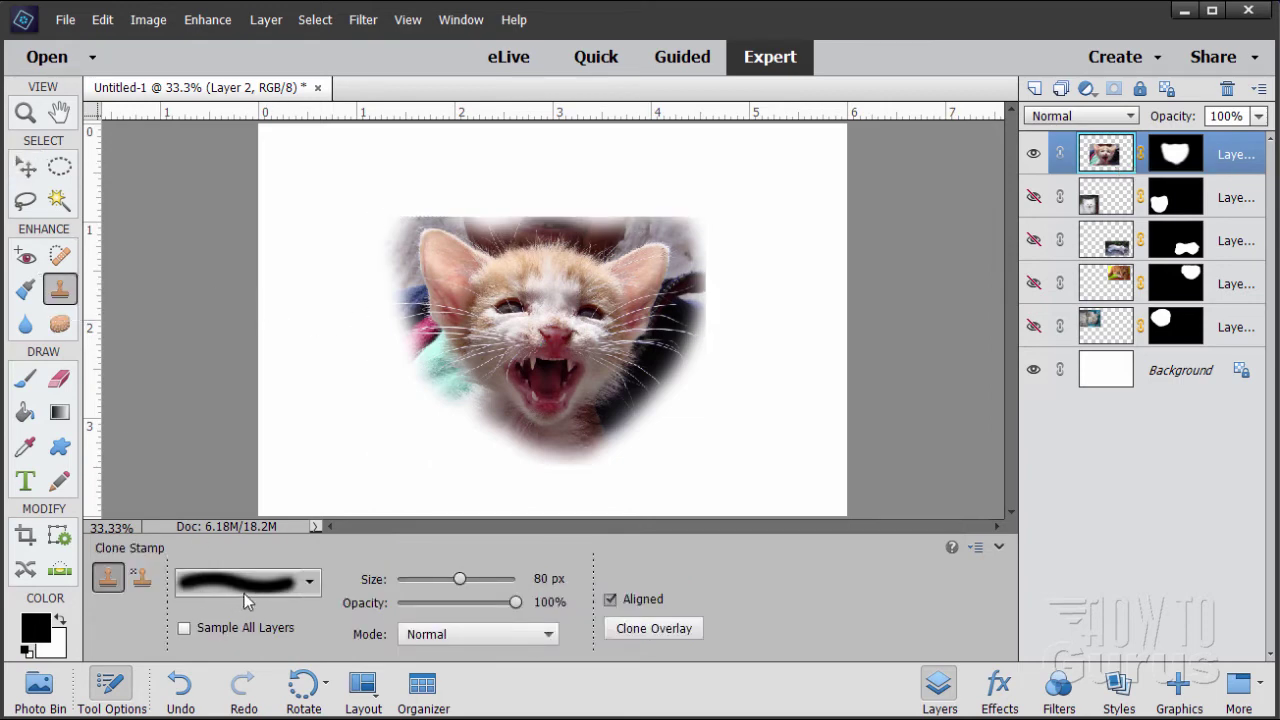
{"action": "left_click", "coordinate": [310, 584]}
{"action": "left_click", "coordinate": [311, 590]}
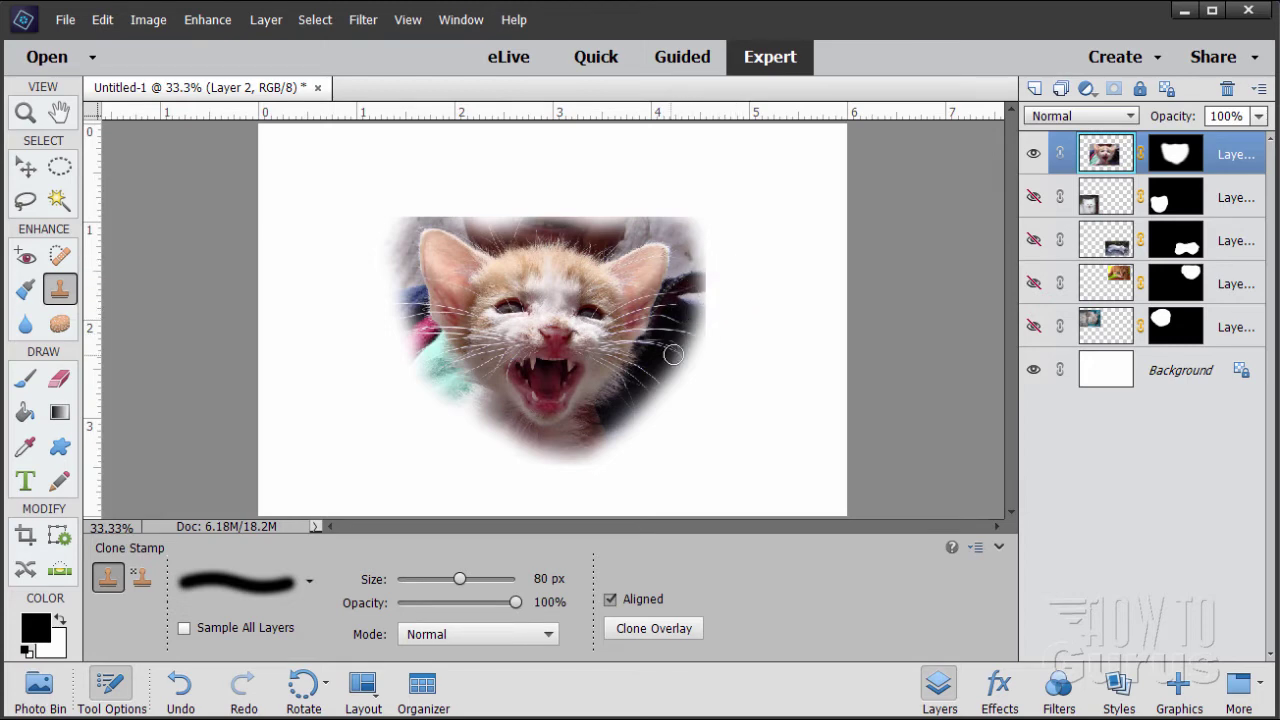
{"action": "key", "text": "alt"}
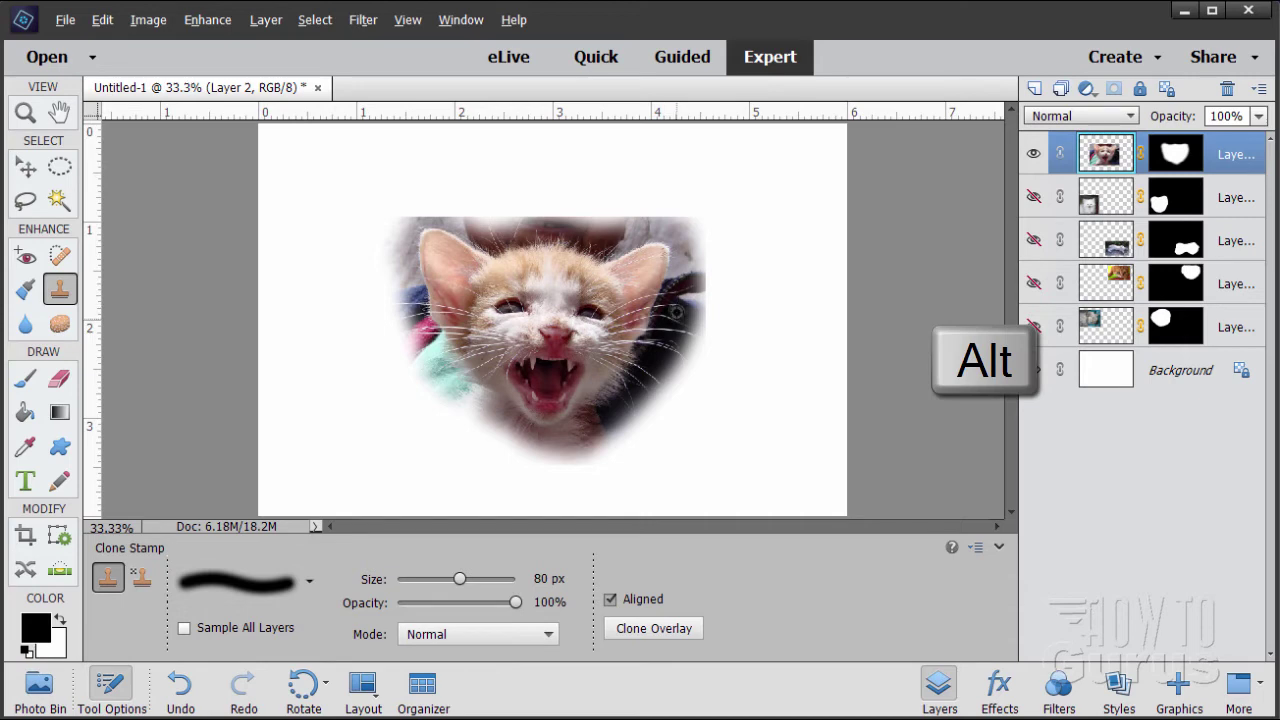
{"action": "left_click", "coordinate": [676, 311], "text": "alt"}
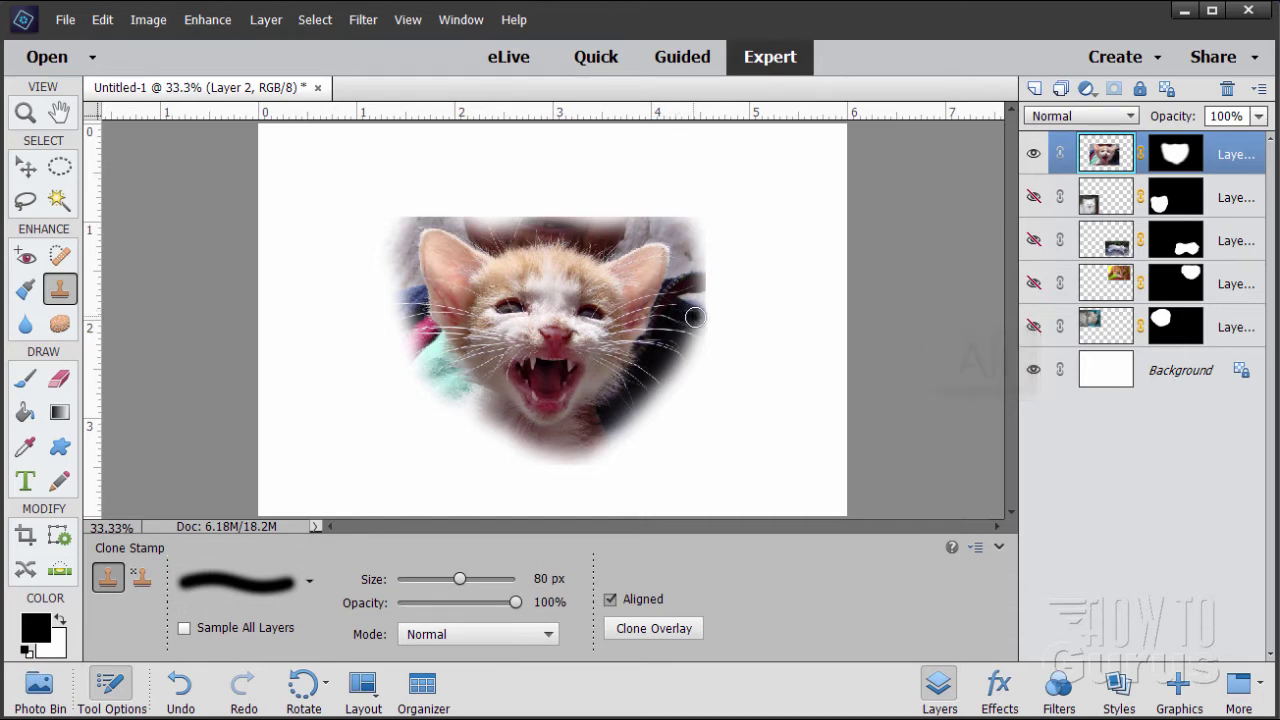
{"action": "mouse_move", "coordinate": [706, 298]}
{"action": "left_mouse_down"}
{"action": "mouse_move", "coordinate": [670, 318]}
{"action": "mouse_move", "coordinate": [677, 276]}
{"action": "mouse_move", "coordinate": [680, 307]}
{"action": "mouse_move", "coordinate": [708, 299]}
{"action": "mouse_move", "coordinate": [714, 246]}
{"action": "mouse_move", "coordinate": [718, 284]}
{"action": "left_mouse_up"}
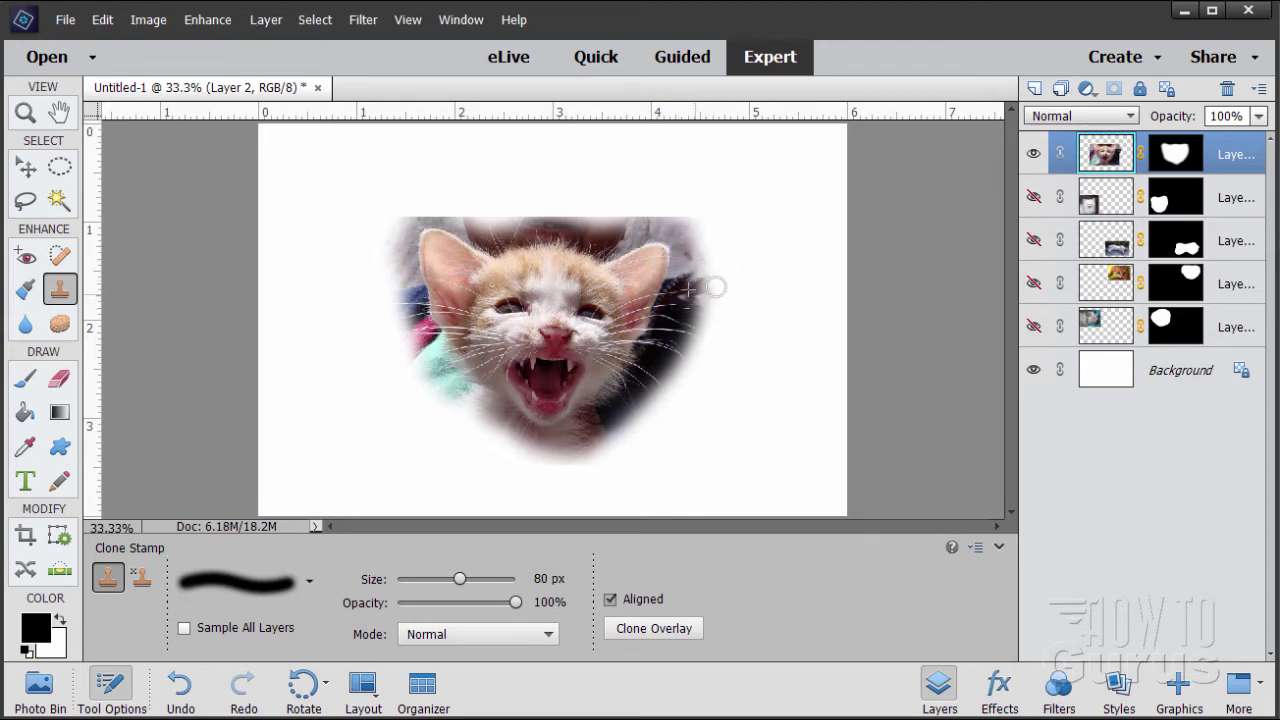
{"action": "left_click", "coordinate": [725, 315]}
- Undo stray dabs and clone dark fur over the area above the kitten's head
{"action": "key", "text": "ctrl+z"}
{"action": "left_click", "coordinate": [449, 419]}
{"action": "key", "text": "ctrl+z"}
{"action": "mouse_move", "coordinate": [605, 240]}
{"action": "left_mouse_down"}
{"action": "mouse_move", "coordinate": [614, 211]}
{"action": "mouse_move", "coordinate": [612, 222]}
{"action": "left_mouse_up"}
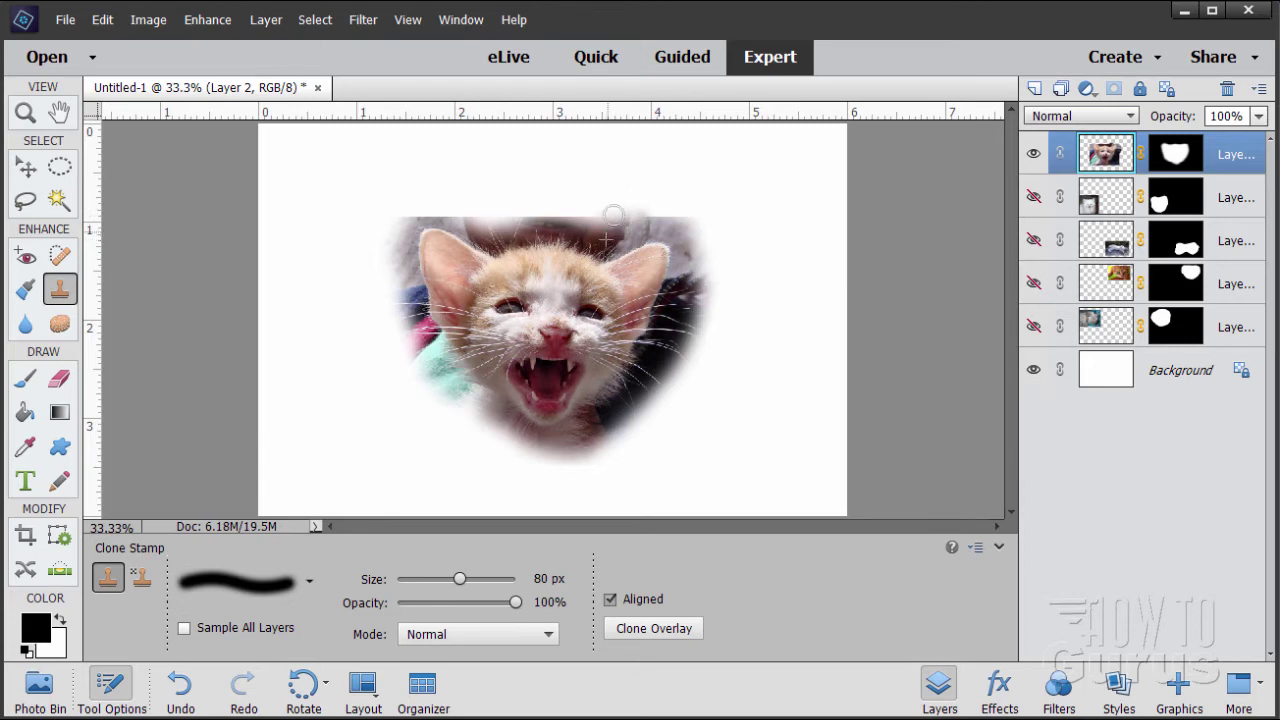
{"action": "key", "text": "alt"}
{"action": "left_click", "coordinate": [632, 230], "text": "alt"}
{"action": "mouse_move", "coordinate": [632, 230]}
{"action": "left_mouse_down"}
{"action": "mouse_move", "coordinate": [666, 214]}
{"action": "mouse_move", "coordinate": [651, 200]}
{"action": "left_mouse_up"}
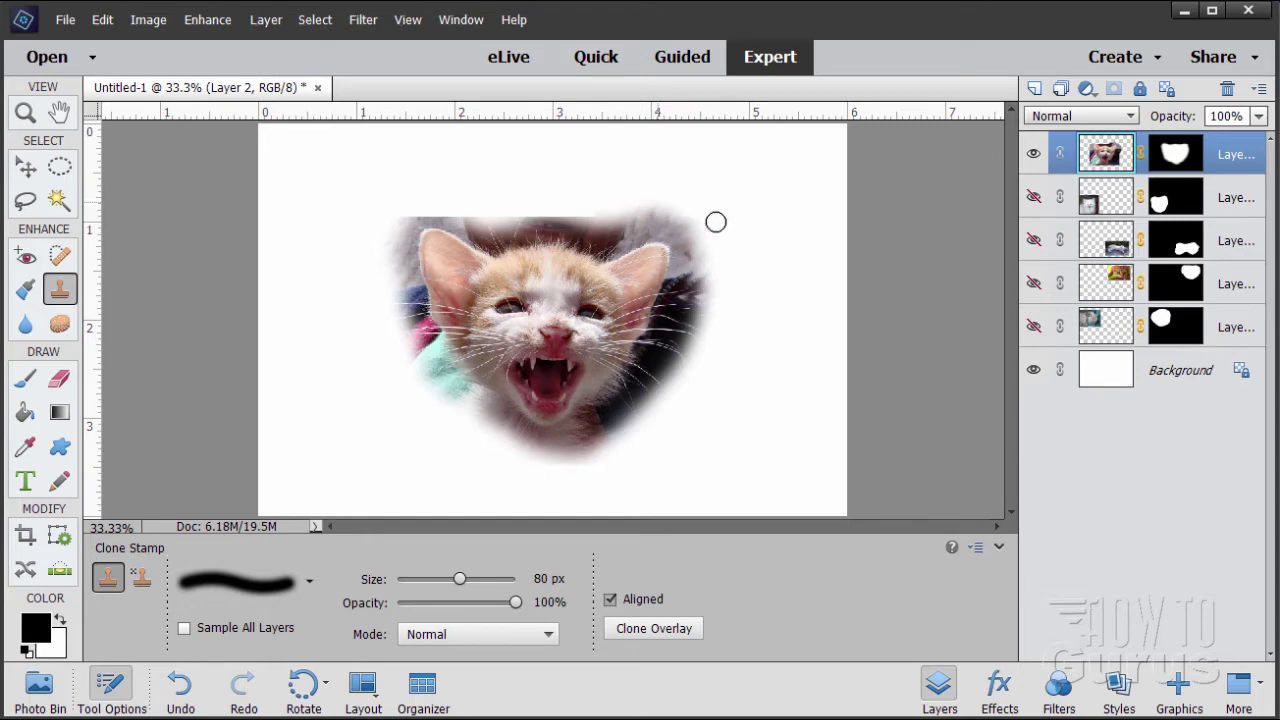
- Resample fur to fill the white gap along the top edge, undoing the light fur patch
{"action": "key", "text": "alt"}
{"action": "key", "text": "alt"}
{"action": "key", "text": "alt"}
{"action": "key", "text": "alt"}
{"action": "left_click_drag", "start_coordinate": [584, 229], "coordinate": [554, 206]}
{"action": "key", "text": "alt"}
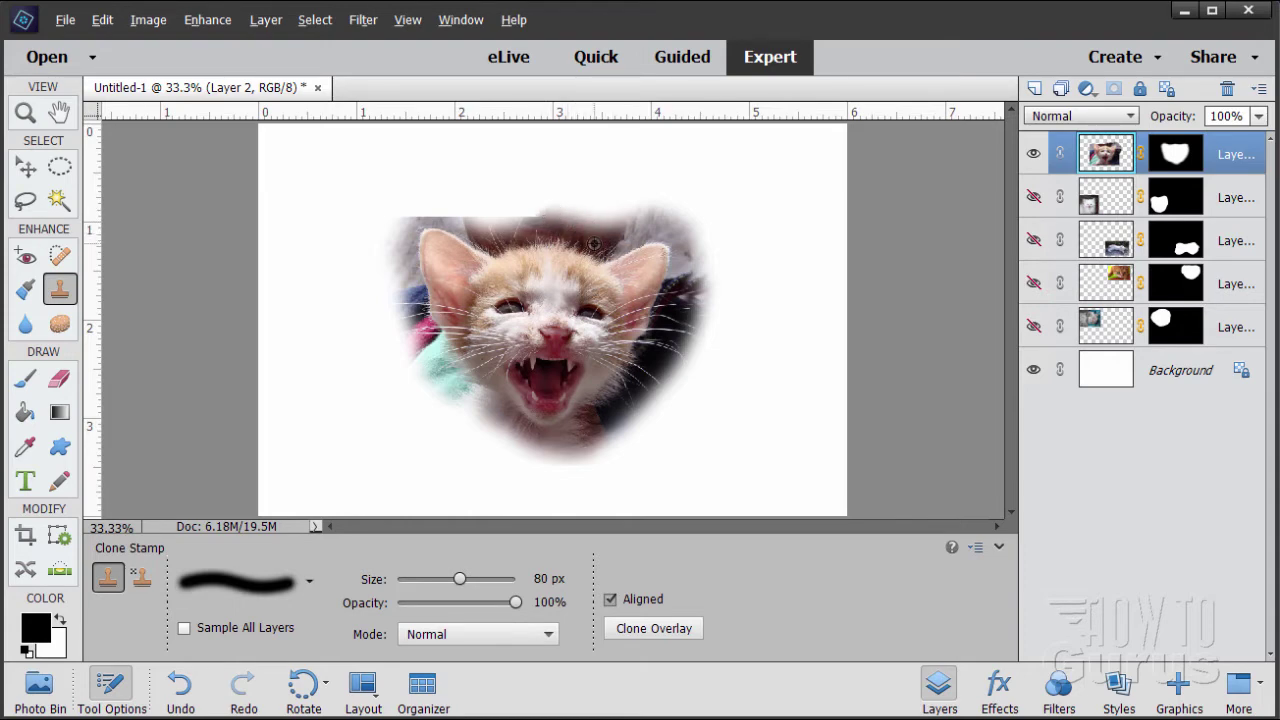
{"action": "mouse_move", "coordinate": [588, 231]}
{"action": "left_mouse_down"}
{"action": "mouse_move", "coordinate": [633, 209]}
{"action": "mouse_move", "coordinate": [685, 240]}
{"action": "mouse_move", "coordinate": [576, 214]}
{"action": "mouse_move", "coordinate": [683, 231]}
{"action": "left_mouse_up"}
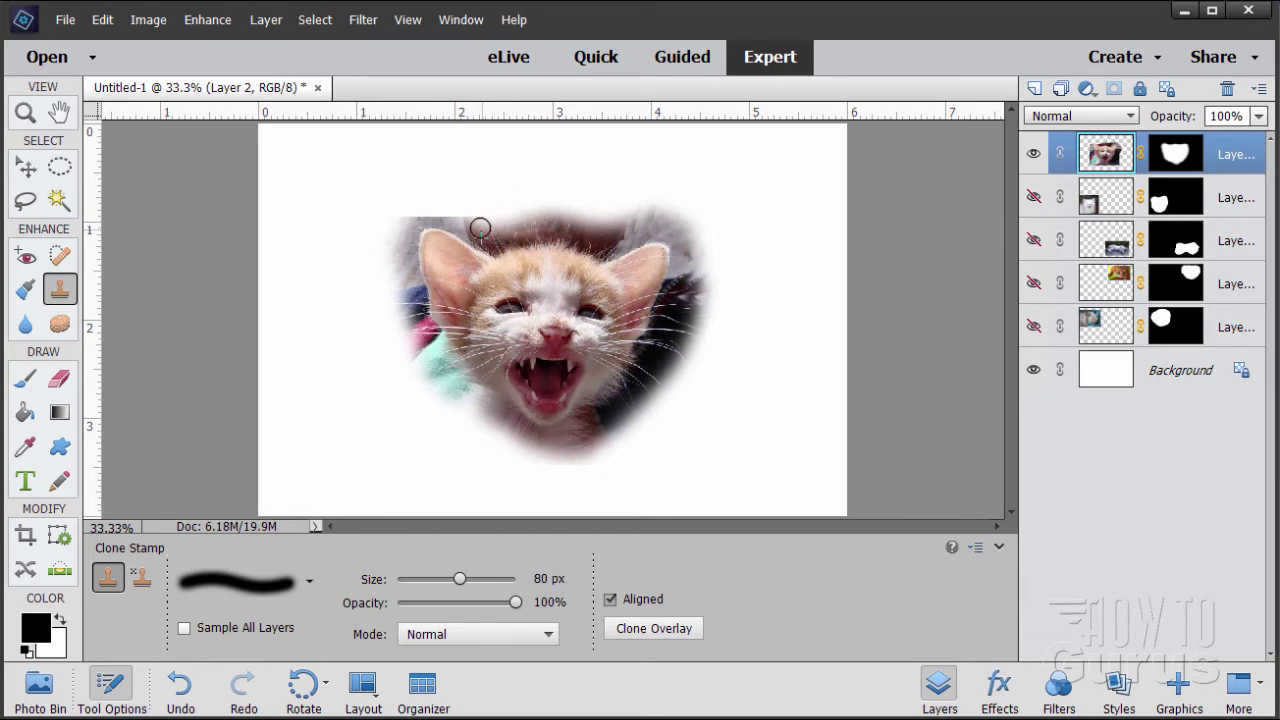
{"action": "mouse_move", "coordinate": [480, 229]}
{"action": "left_mouse_down"}
{"action": "mouse_move", "coordinate": [561, 223]}
{"action": "mouse_move", "coordinate": [479, 223]}
{"action": "mouse_move", "coordinate": [446, 201]}
{"action": "mouse_move", "coordinate": [498, 225]}
{"action": "mouse_move", "coordinate": [482, 241]}
{"action": "mouse_move", "coordinate": [448, 204]}
{"action": "mouse_move", "coordinate": [497, 227]}
{"action": "mouse_move", "coordinate": [485, 233]}
{"action": "mouse_move", "coordinate": [432, 196]}
{"action": "mouse_move", "coordinate": [514, 238]}
{"action": "mouse_move", "coordinate": [408, 202]}
{"action": "mouse_move", "coordinate": [497, 228]}
{"action": "mouse_move", "coordinate": [405, 261]}
{"action": "mouse_move", "coordinate": [413, 213]}
{"action": "mouse_move", "coordinate": [402, 208]}
{"action": "mouse_move", "coordinate": [392, 253]}
{"action": "mouse_move", "coordinate": [410, 266]}
{"action": "mouse_move", "coordinate": [407, 218]}
{"action": "mouse_move", "coordinate": [424, 210]}
{"action": "mouse_move", "coordinate": [421, 239]}
{"action": "mouse_move", "coordinate": [404, 238]}
{"action": "mouse_move", "coordinate": [441, 193]}
{"action": "mouse_move", "coordinate": [404, 259]}
{"action": "left_mouse_up"}
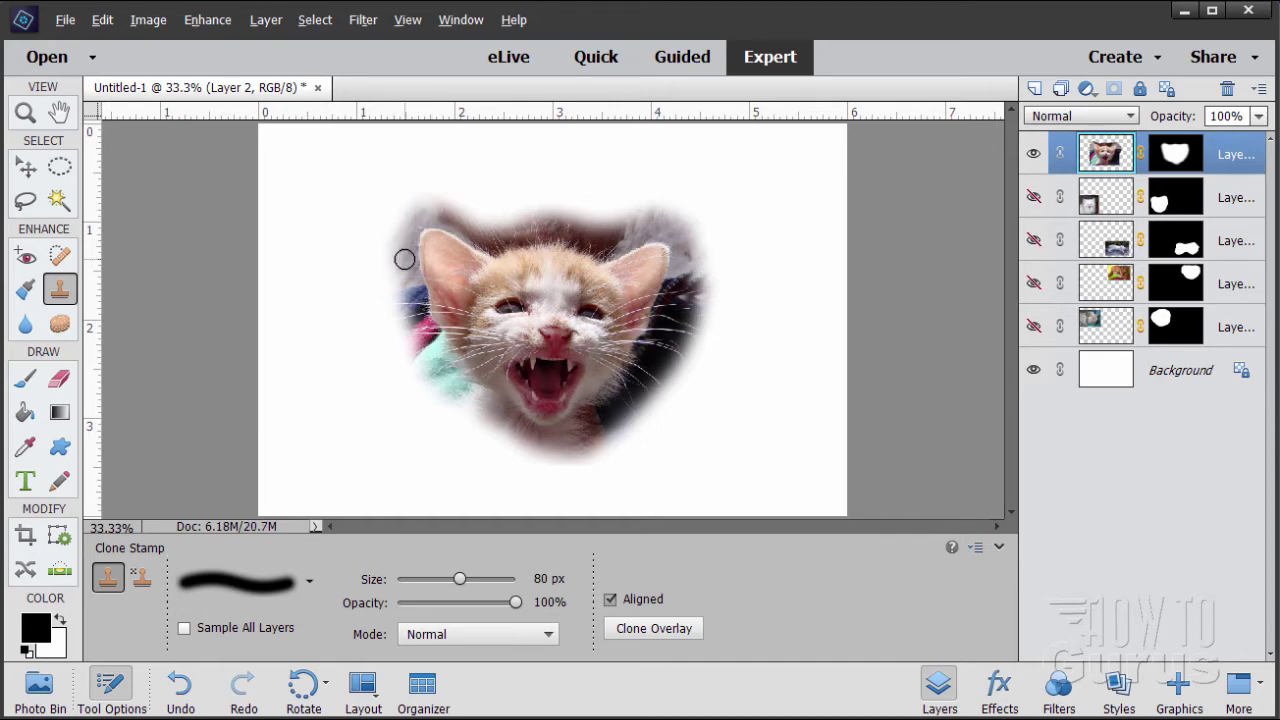
{"action": "left_click", "coordinate": [403, 257], "text": "alt"}
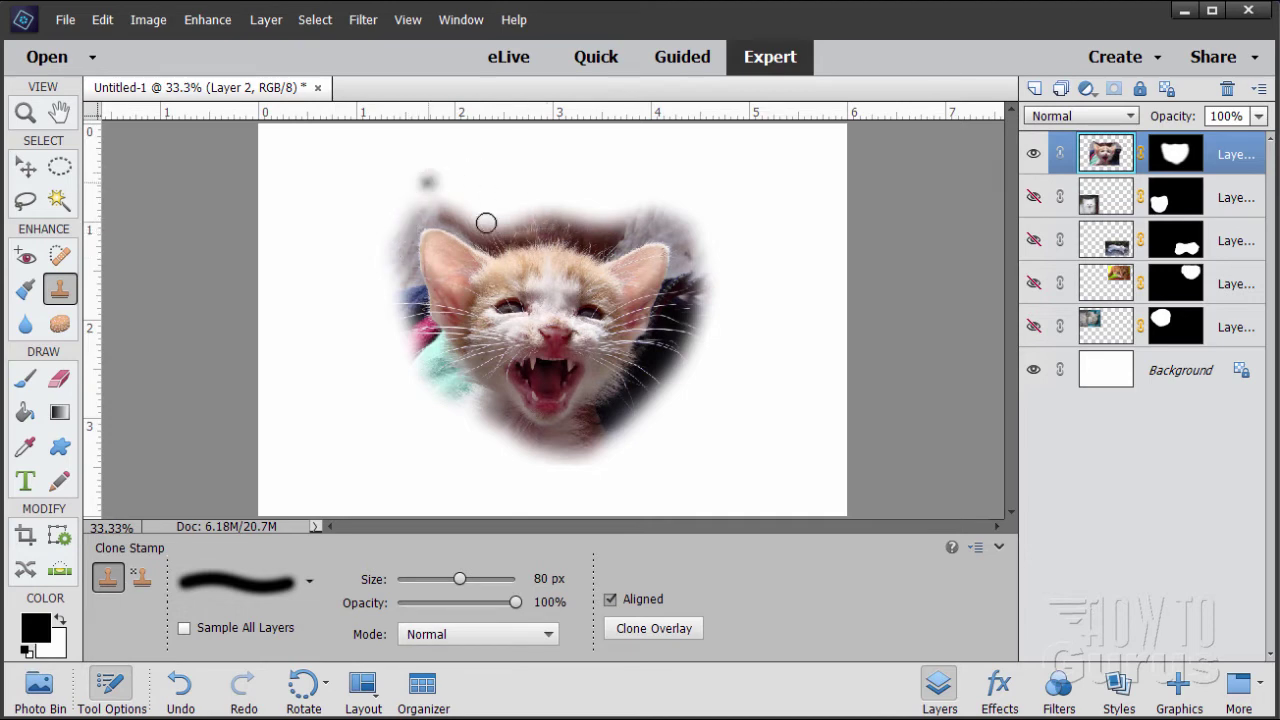
{"action": "left_click_drag", "start_coordinate": [642, 202], "coordinate": [693, 217]}
{"action": "key", "text": "ctrl+z"}
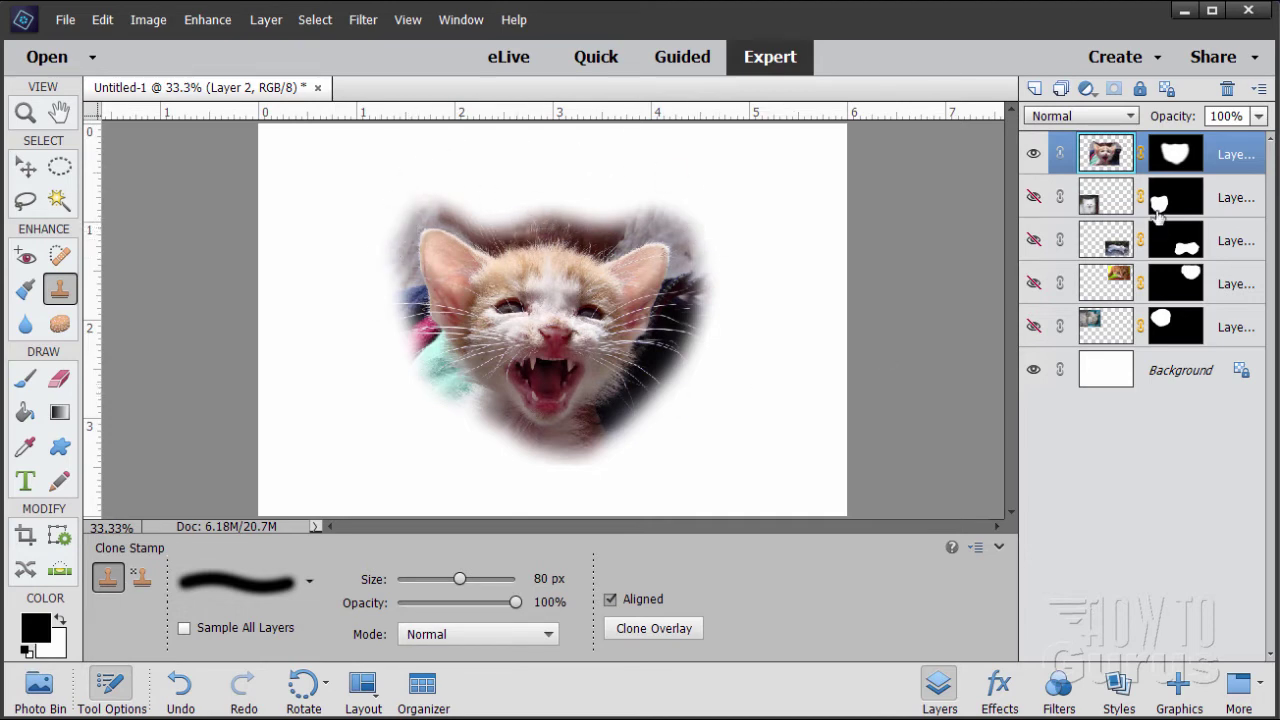
- Hide the orange kitten, select Layer 5, and move the white kitten to the canvas centre
{"action": "left_click", "coordinate": [1036, 154]}
{"action": "left_click", "coordinate": [1036, 198]}
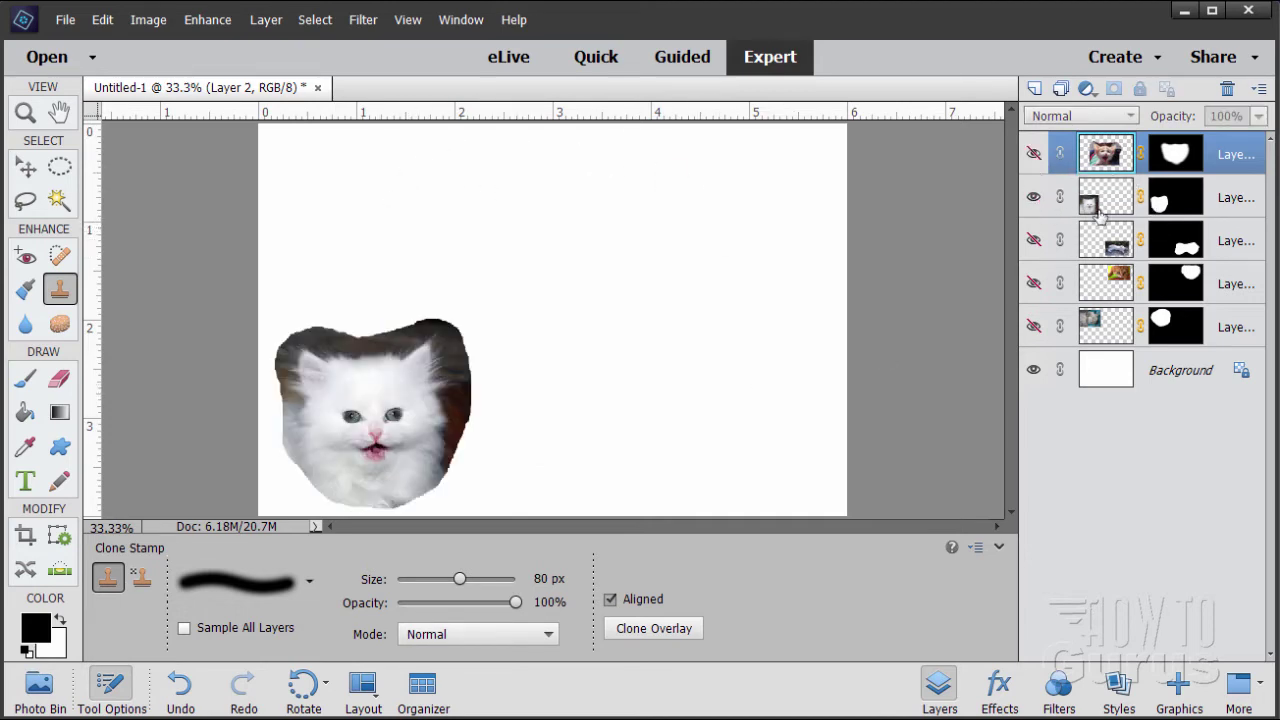
{"action": "left_click", "coordinate": [1100, 206]}
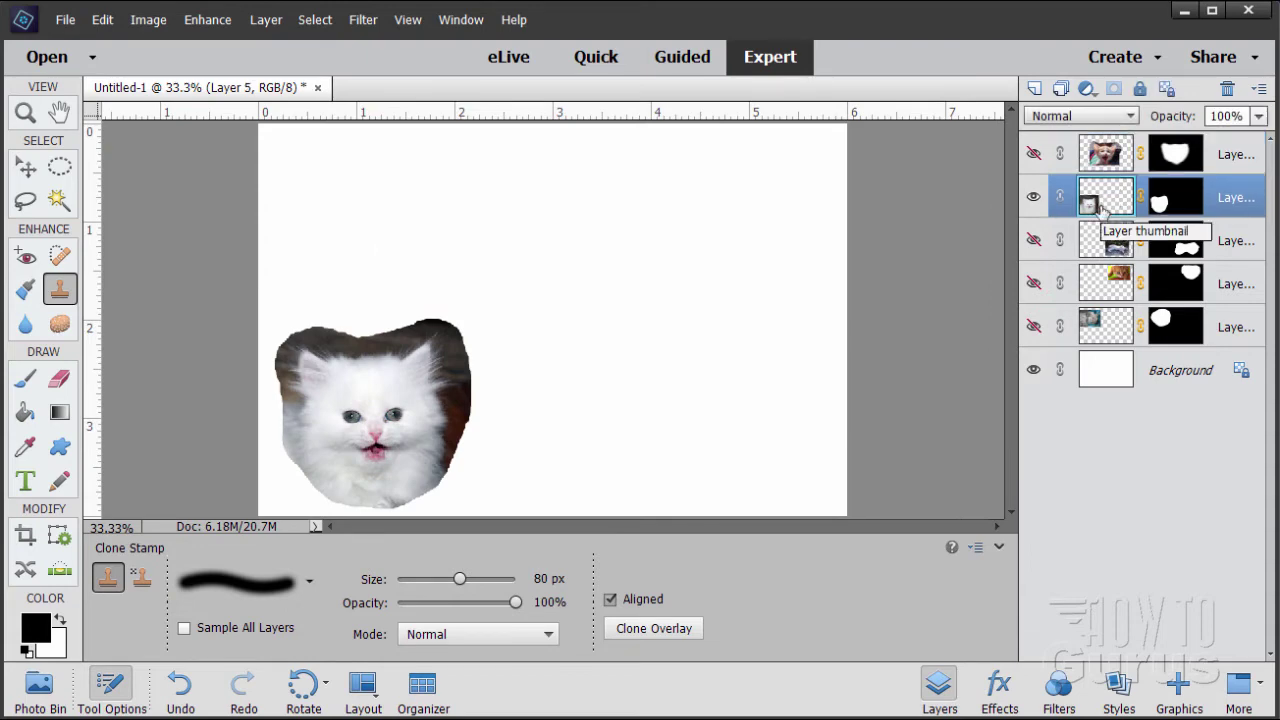
{"action": "left_click", "coordinate": [25, 167]}
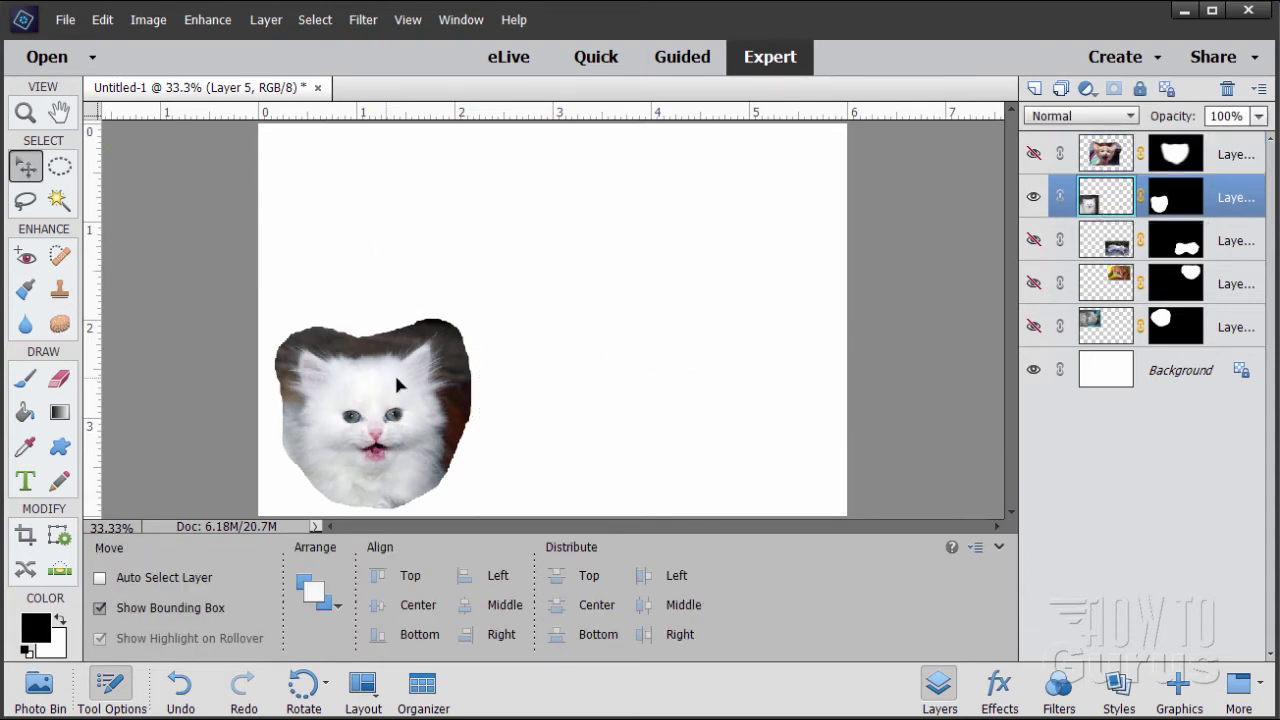
{"action": "left_click_drag", "start_coordinate": [400, 380], "coordinate": [571, 302]}
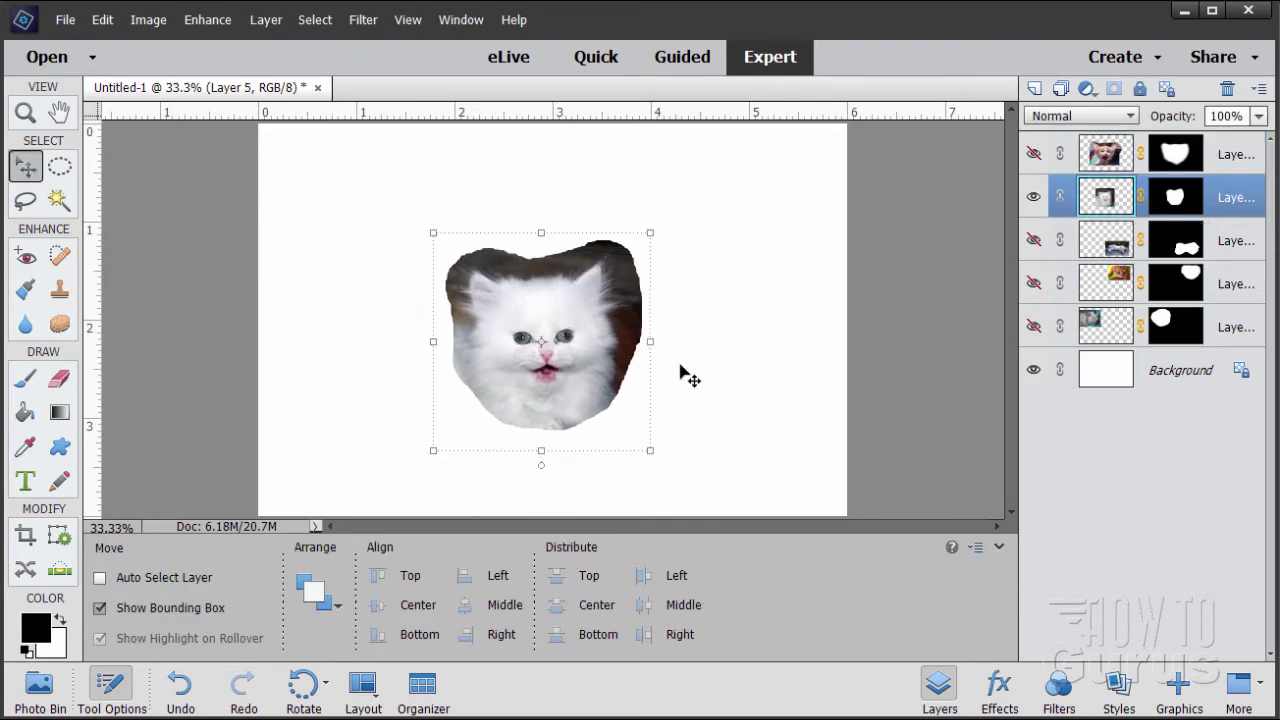
- Gaussian-blur Layer 5's mask to fade its edges, then target the kitten's pixels again
{"action": "left_click", "coordinate": [1180, 205]}
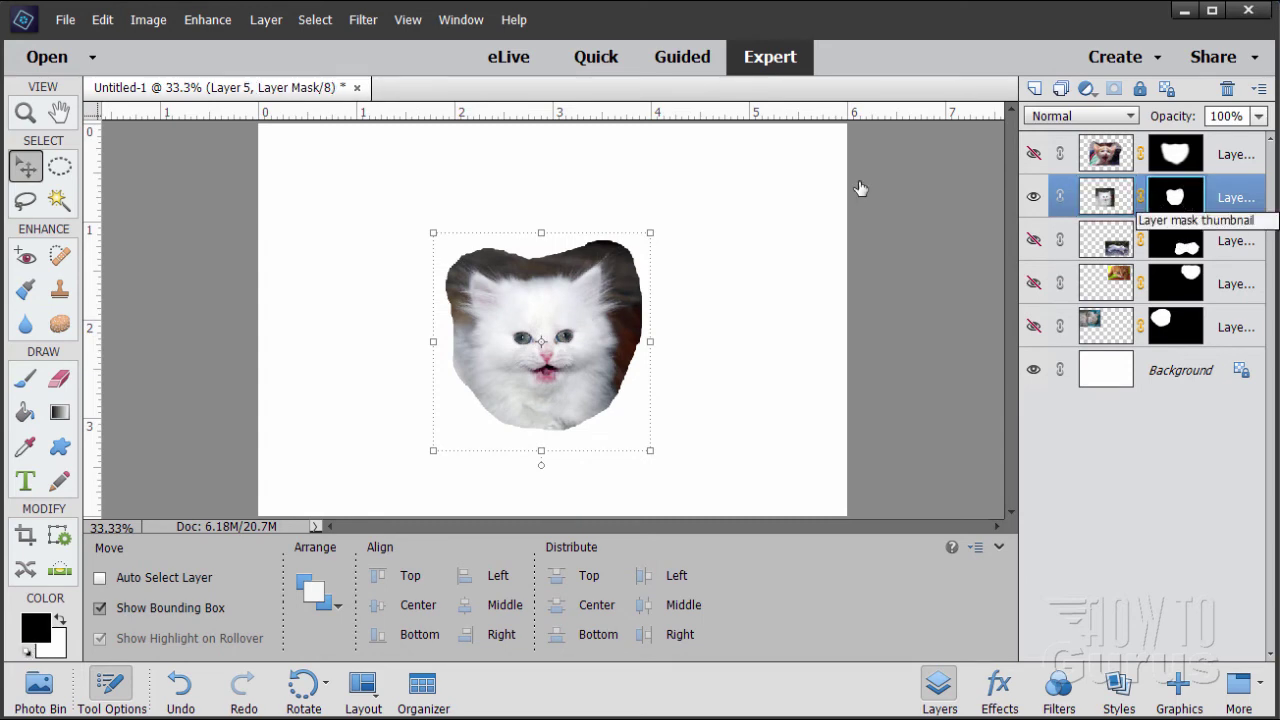
{"action": "left_click", "coordinate": [361, 22]}
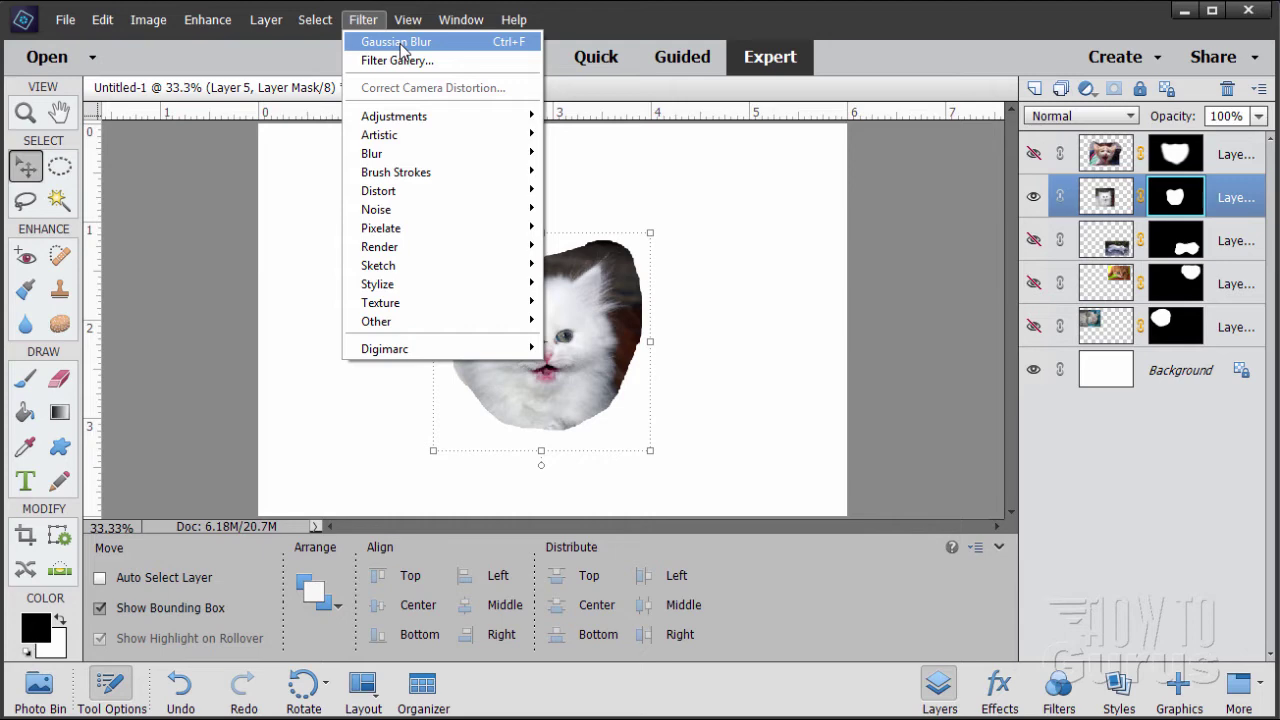
{"action": "left_click", "coordinate": [388, 44]}
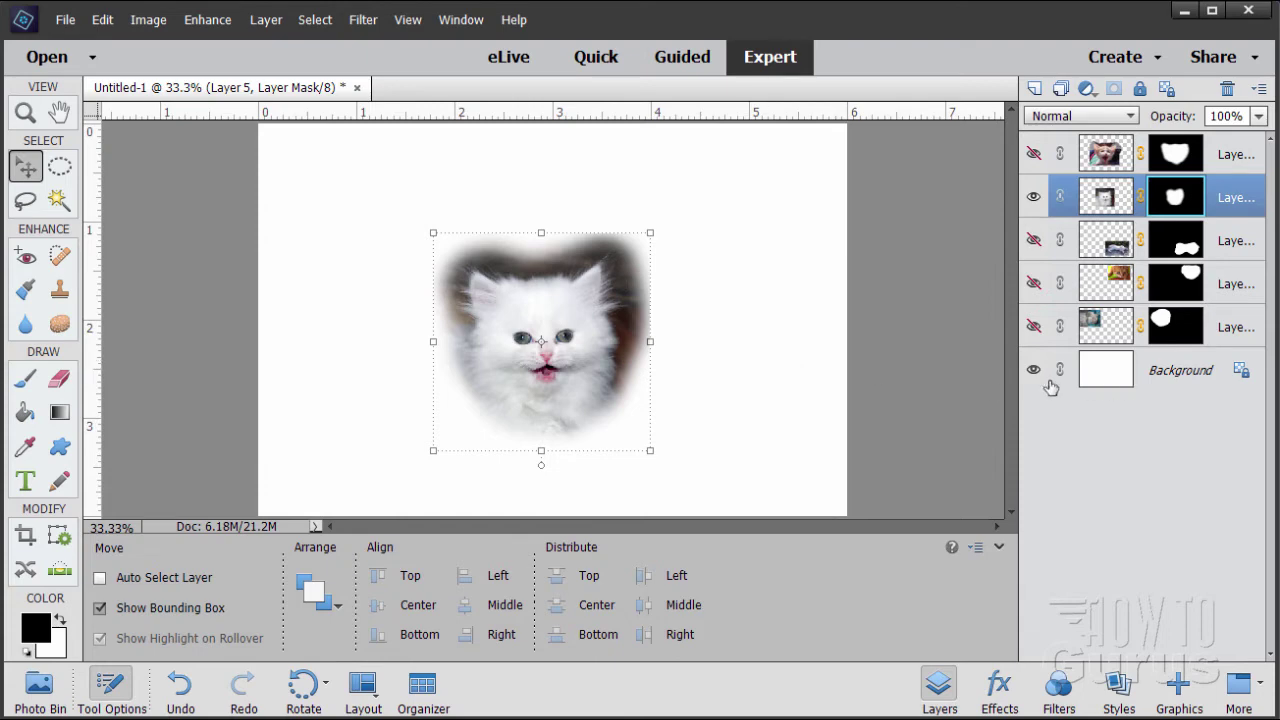
{"action": "left_click", "coordinate": [1100, 384]}
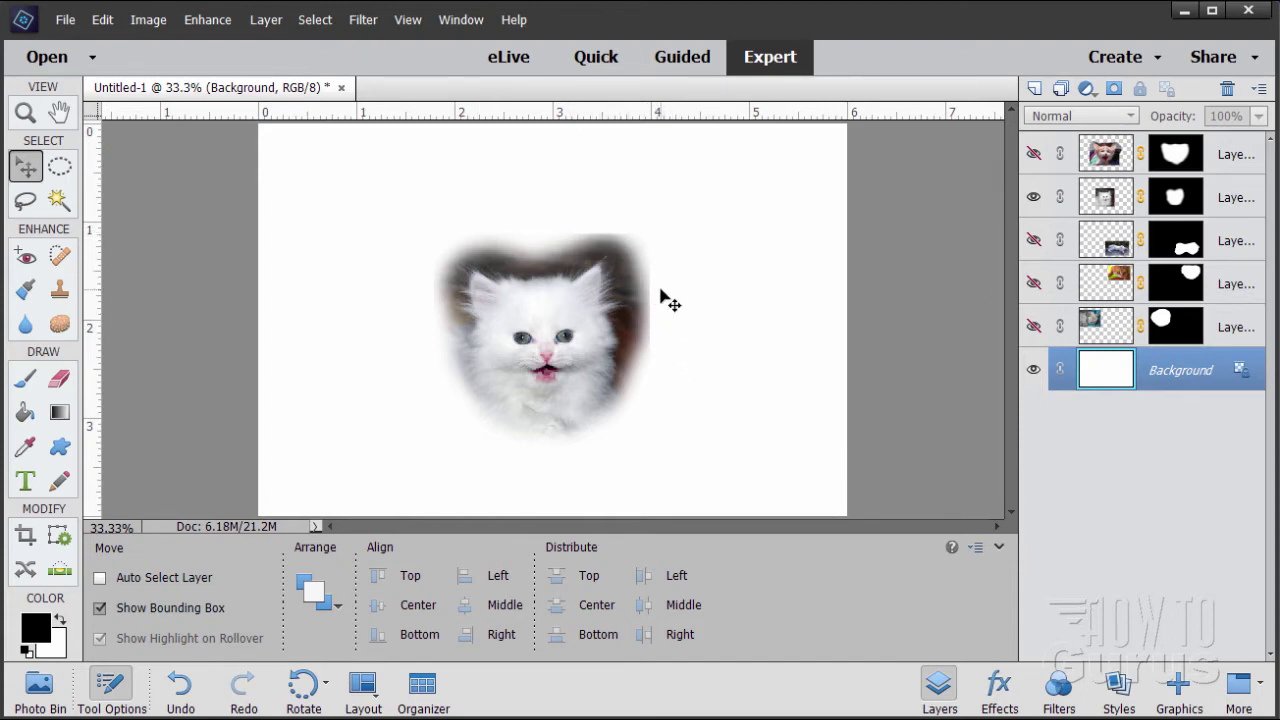
{"action": "left_click", "coordinate": [1110, 197]}
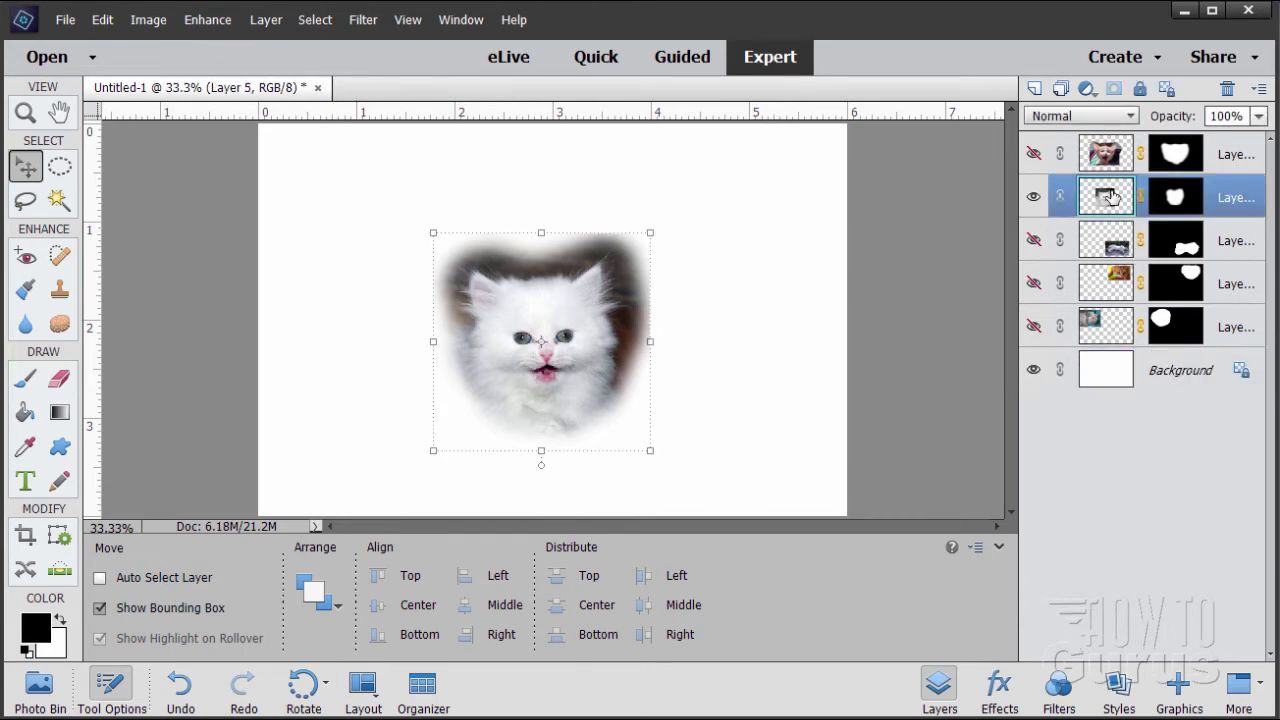
{"action": "left_click", "coordinate": [1175, 205]}
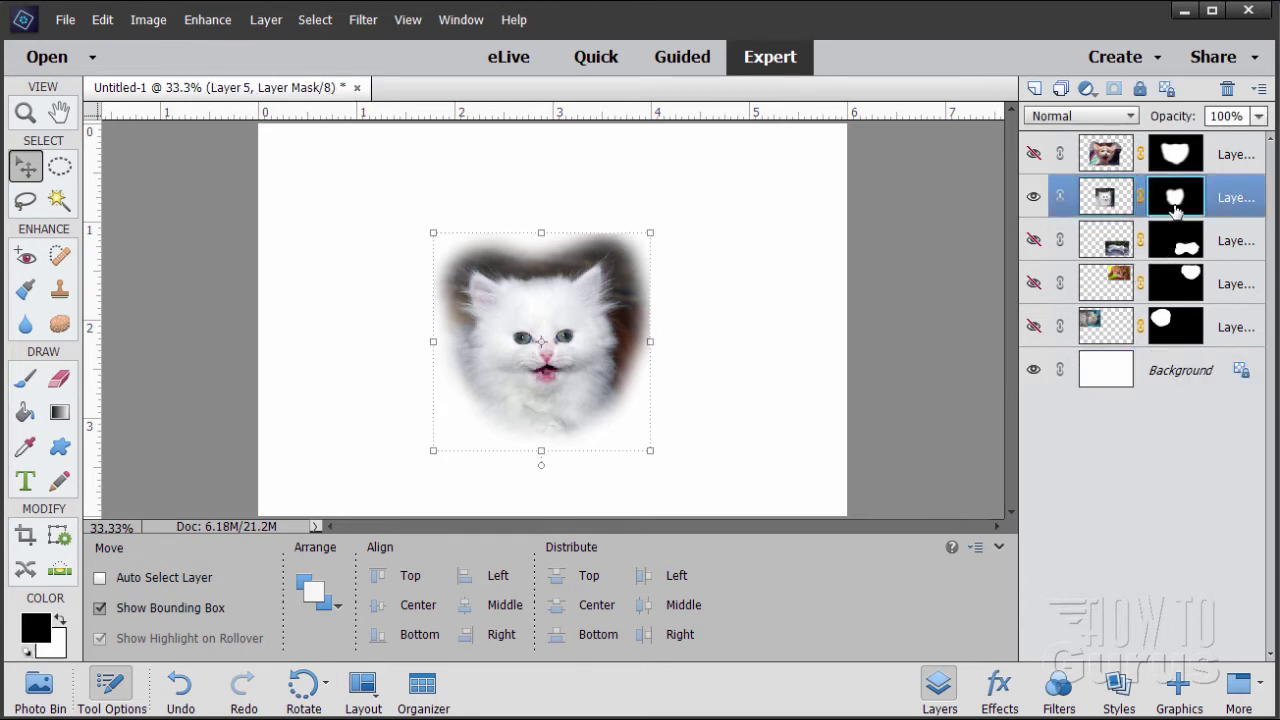
{"action": "left_click", "coordinate": [1118, 207]}
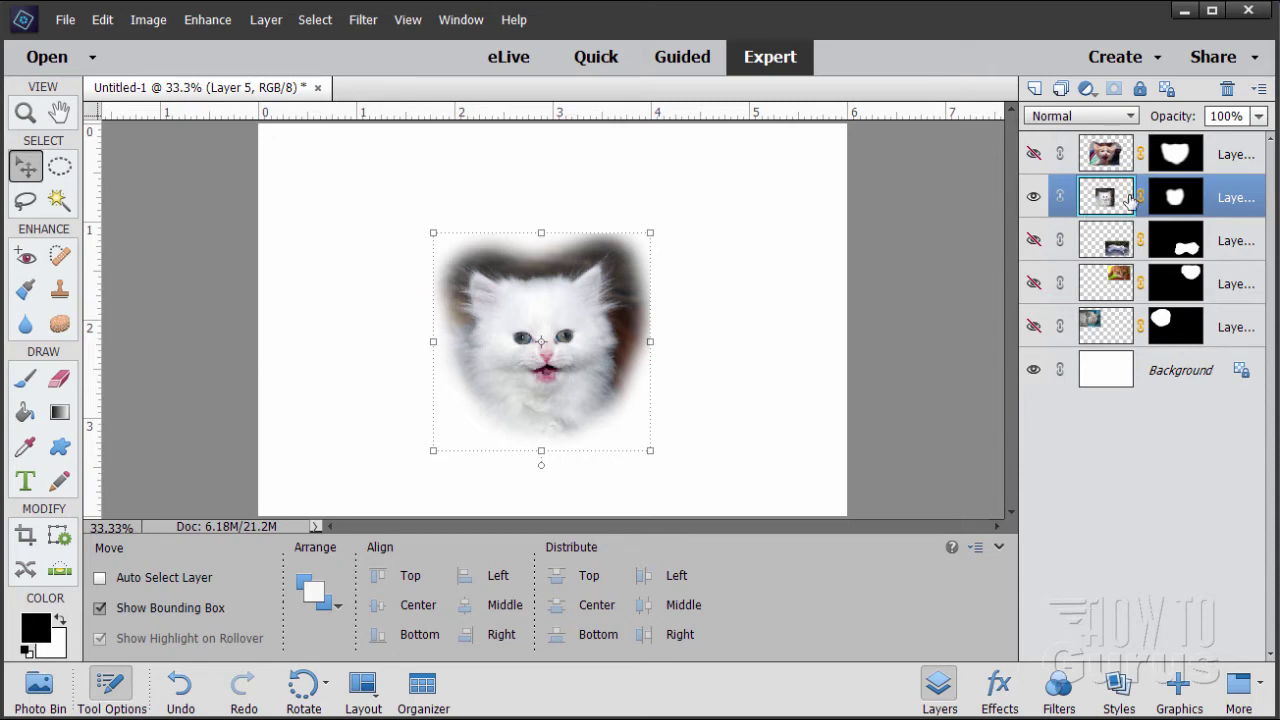
- Clone Stamp fur sampled beside the white kitten over its dark upper-right edge
{"action": "left_click", "coordinate": [59, 289]}
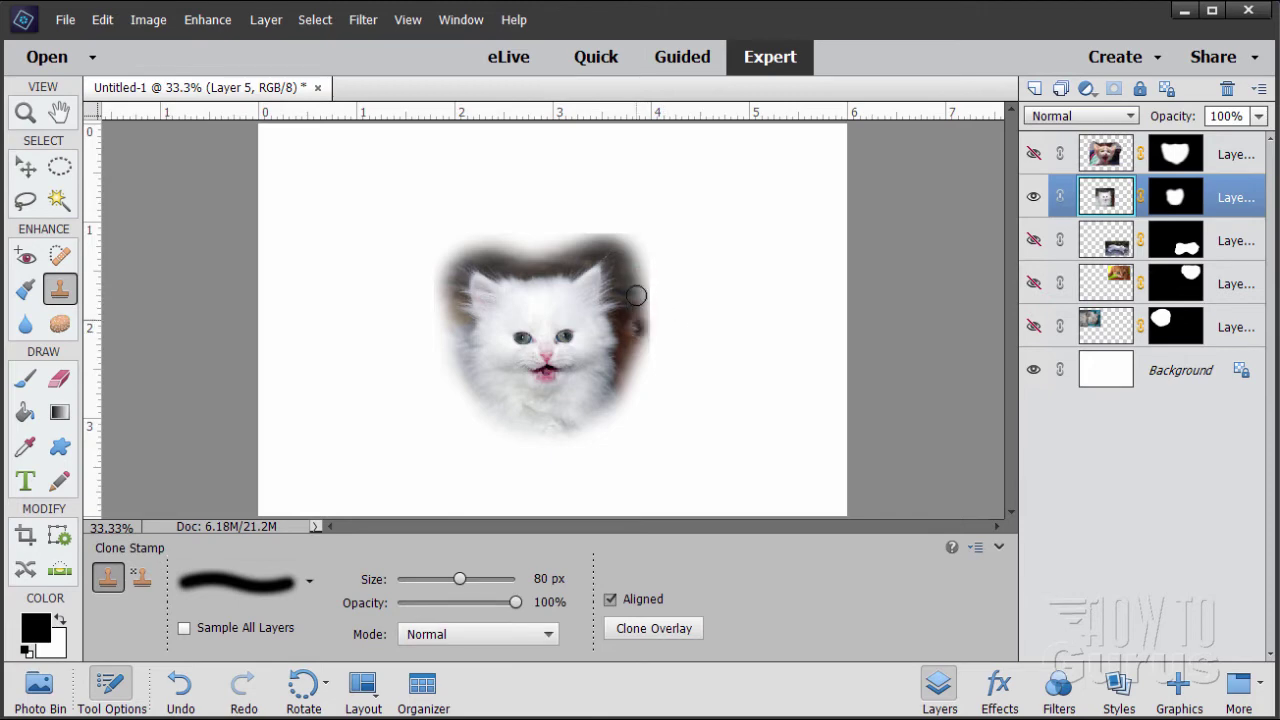
{"action": "left_click", "coordinate": [644, 333], "text": "alt"}
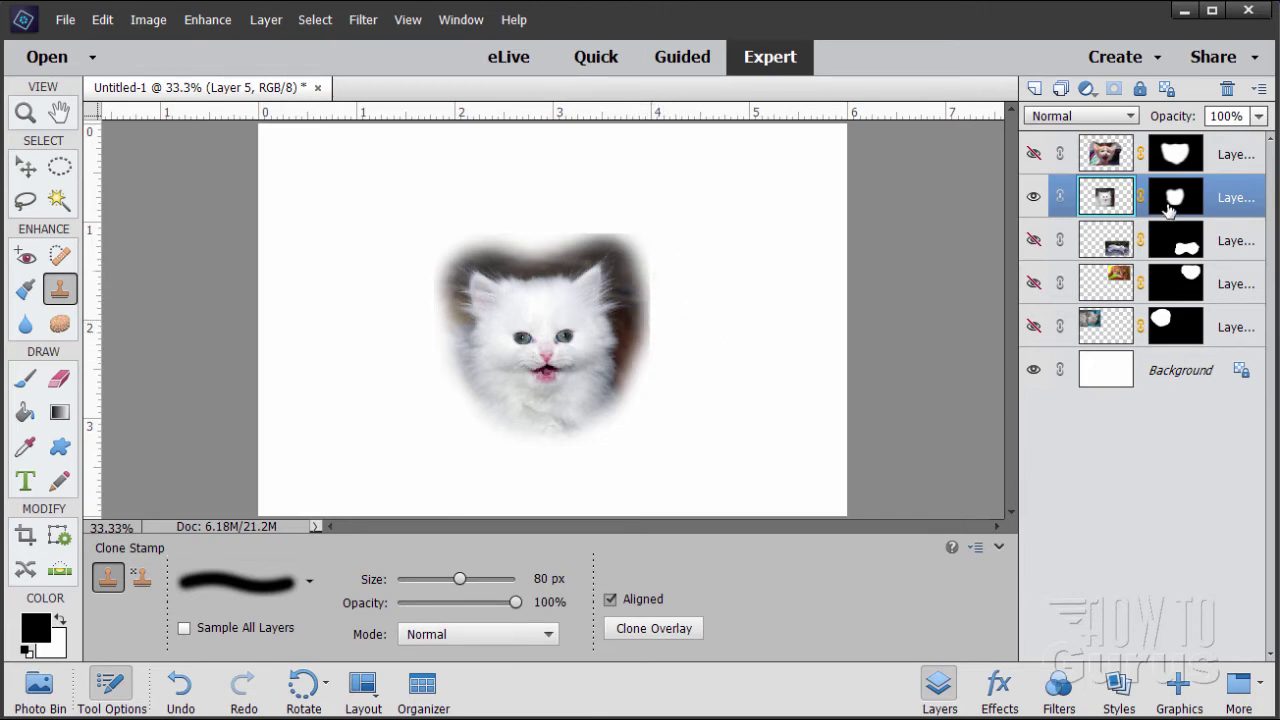
{"action": "left_click", "coordinate": [630, 308], "text": "alt"}
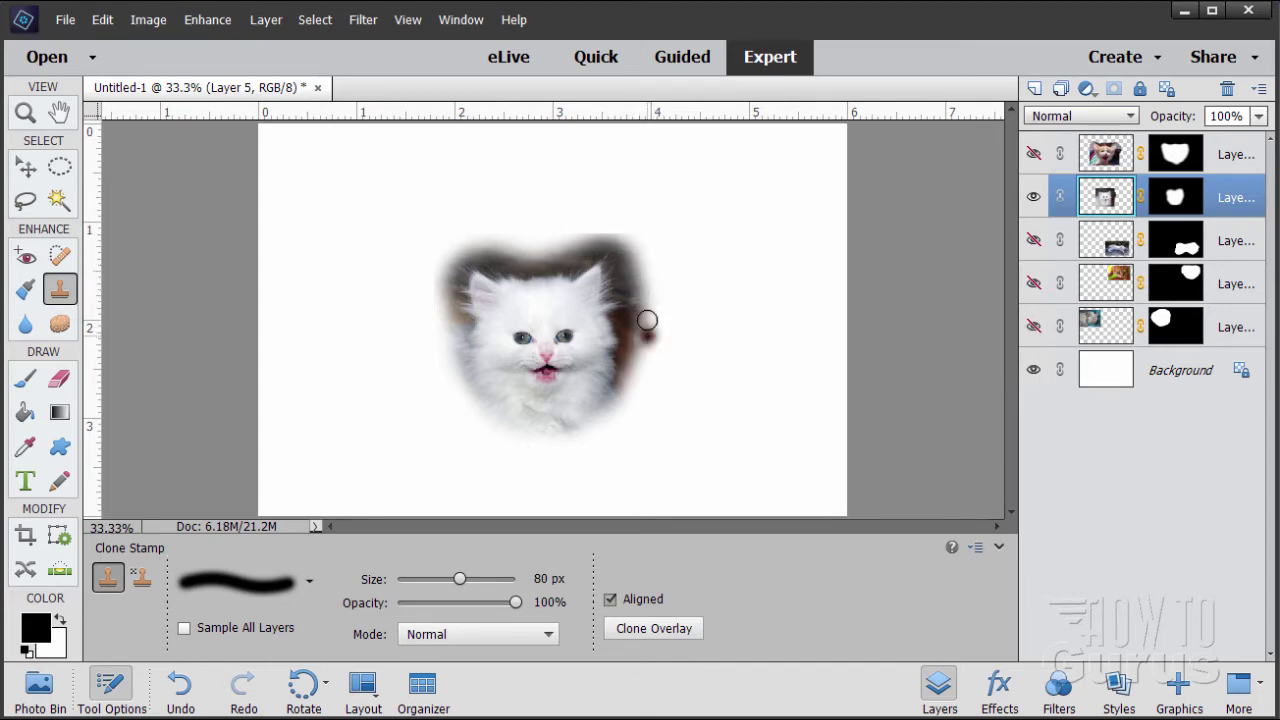
{"action": "mouse_move", "coordinate": [620, 255]}
{"action": "left_mouse_down"}
{"action": "mouse_move", "coordinate": [594, 235]}
{"action": "mouse_move", "coordinate": [617, 231]}
{"action": "mouse_move", "coordinate": [580, 233]}
{"action": "mouse_move", "coordinate": [623, 257]}
{"action": "left_mouse_up"}
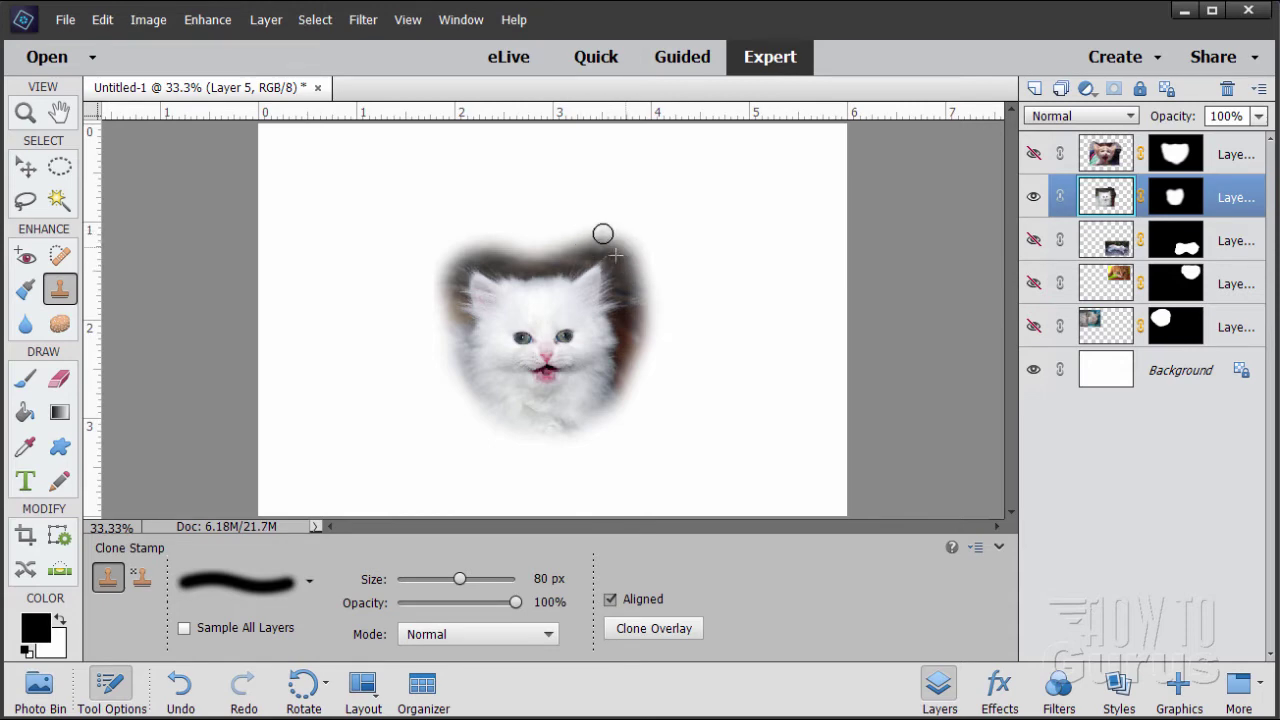
- Move the white kitten to the lower left and hide its layer
{"action": "left_click", "coordinate": [26, 168]}
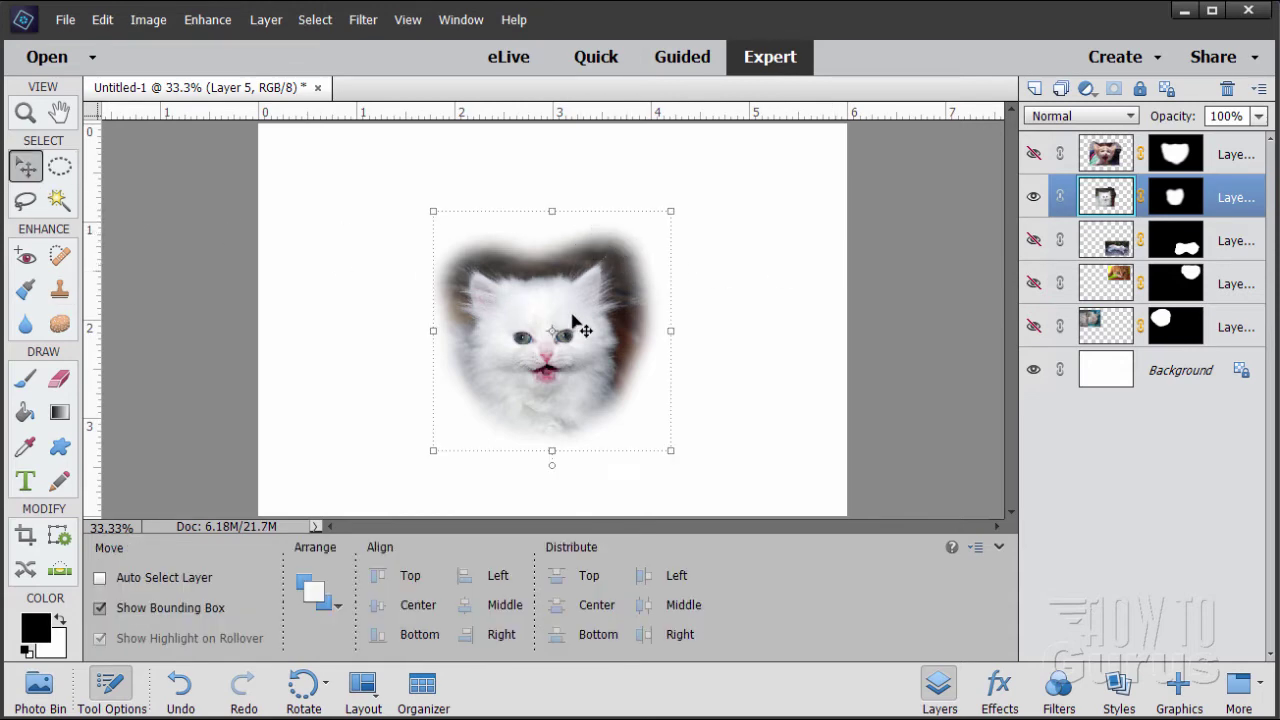
{"action": "left_click_drag", "start_coordinate": [580, 323], "coordinate": [426, 385]}
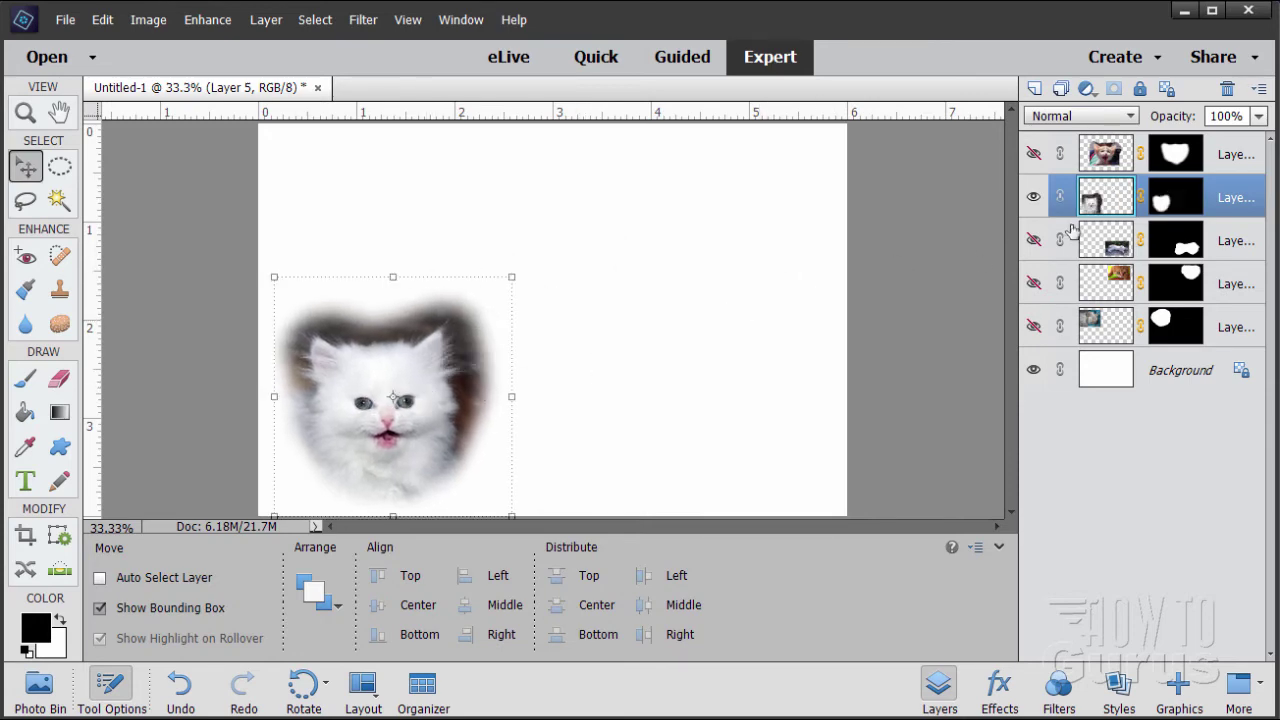
{"action": "left_click", "coordinate": [1034, 198]}
- Show Layer 4 and move the gravel cat to the canvas centre
{"action": "left_click", "coordinate": [1034, 242]}
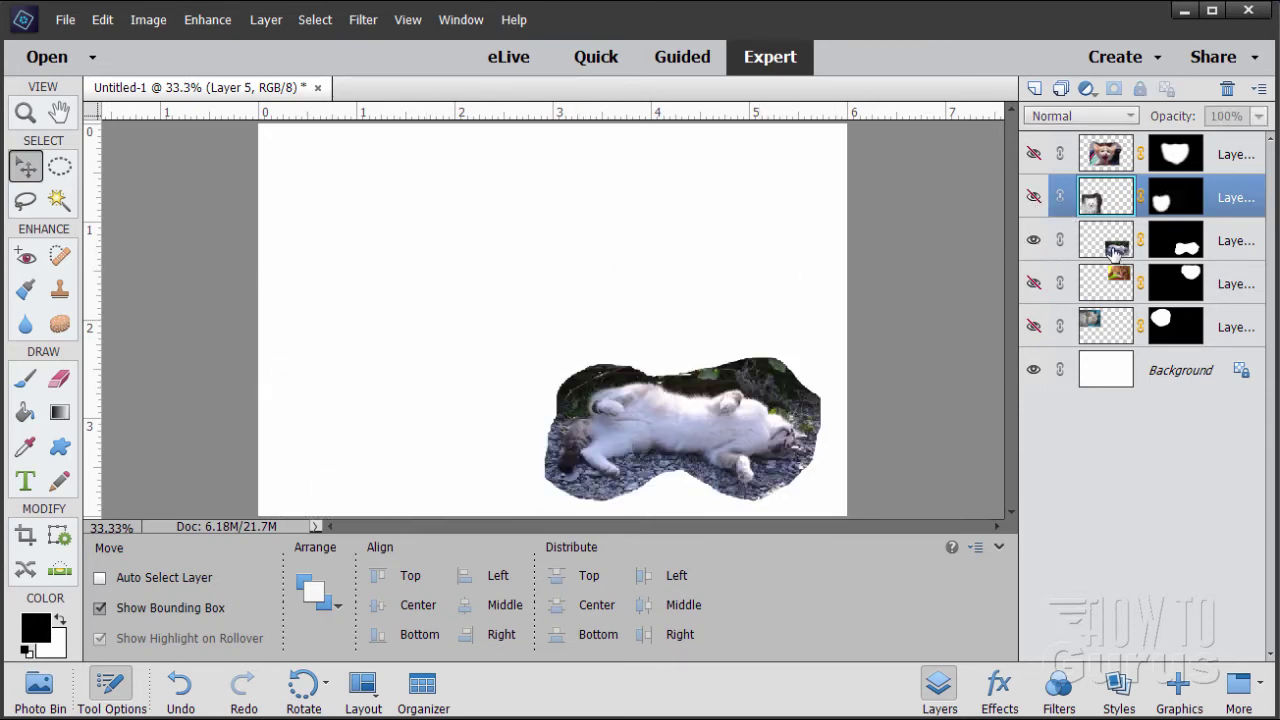
{"action": "left_click", "coordinate": [1110, 256]}
{"action": "left_click_drag", "start_coordinate": [810, 468], "coordinate": [670, 352]}
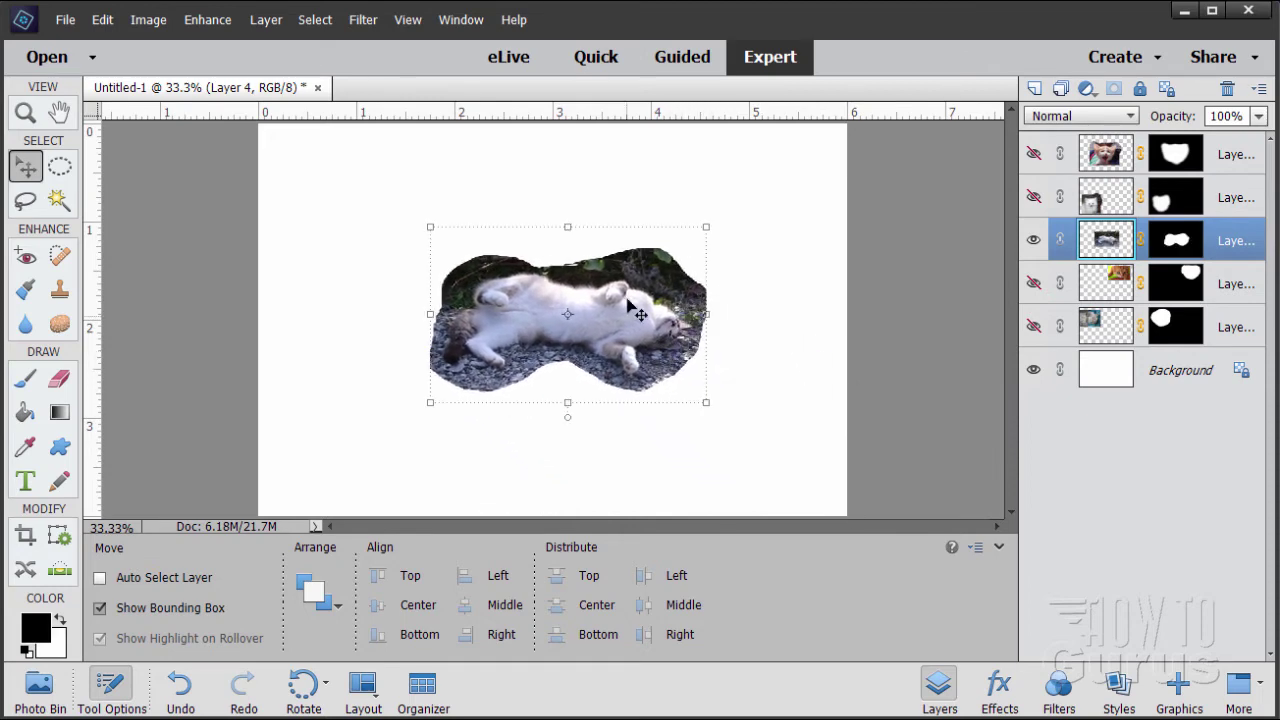
- Apply Gaussian Blur to Layer 4's mask to feather its edges, then select Background
{"action": "left_click", "coordinate": [1168, 248]}
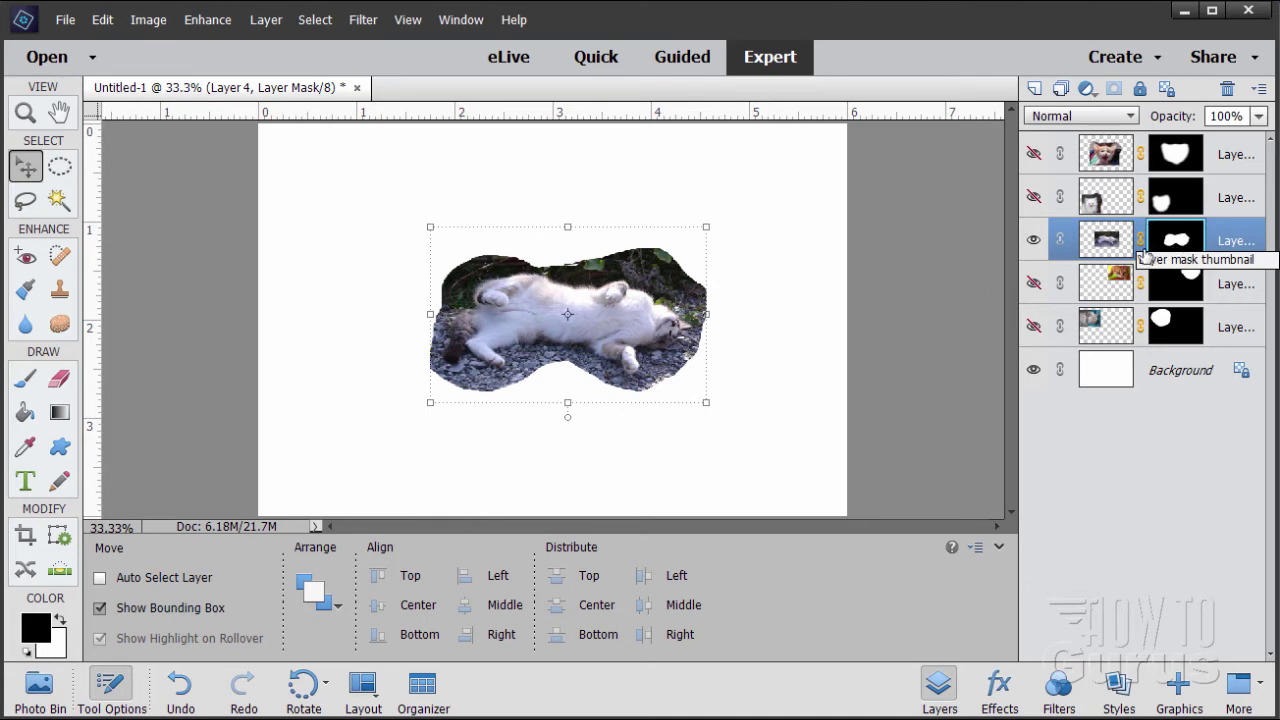
{"action": "left_click", "coordinate": [364, 21]}
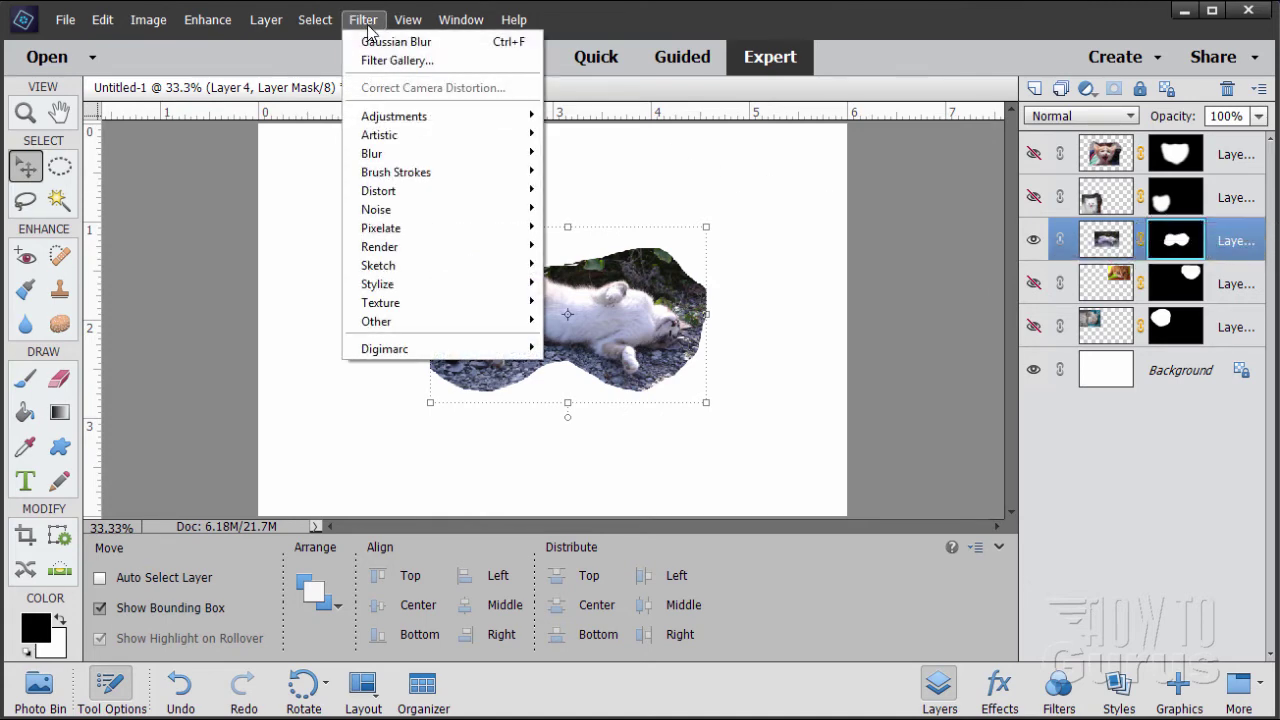
{"action": "left_click", "coordinate": [378, 42]}
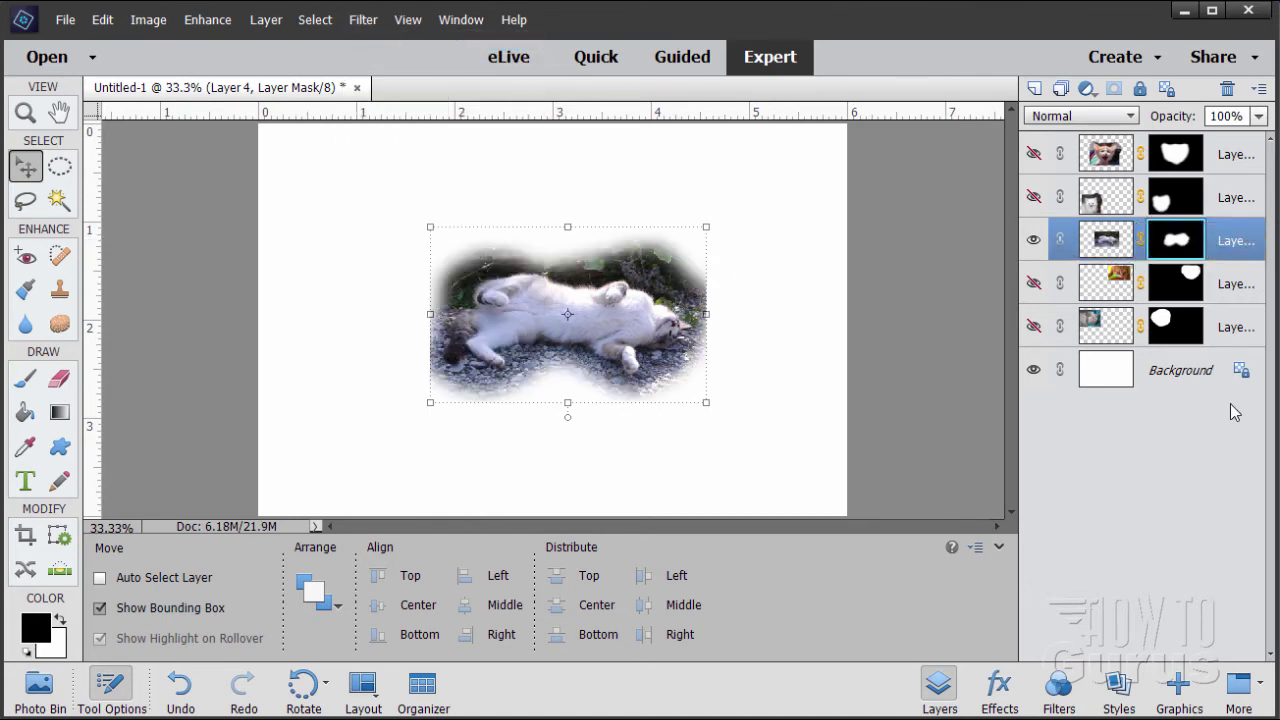
{"action": "left_click", "coordinate": [1098, 378]}
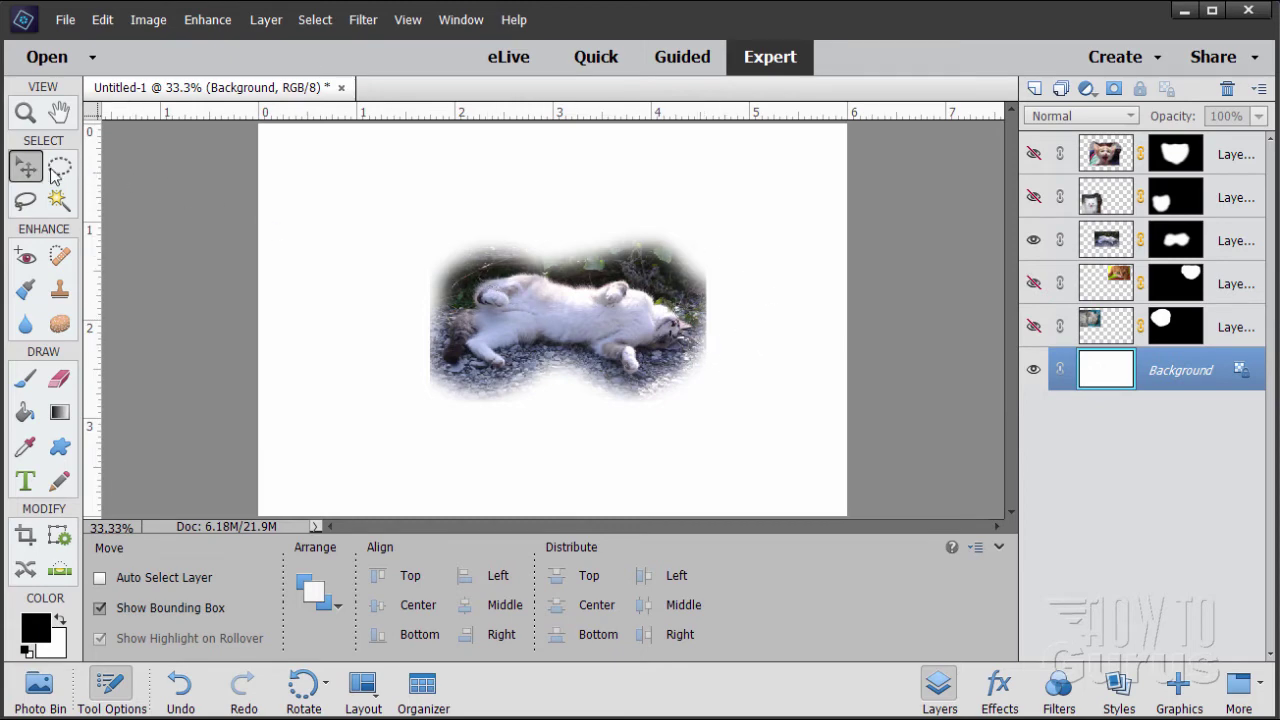
- Zoom in and clone gravel texture into the faded right side of the cat on Layer 4
{"action": "left_click", "coordinate": [24, 114]}
{"action": "left_click", "coordinate": [630, 317]}
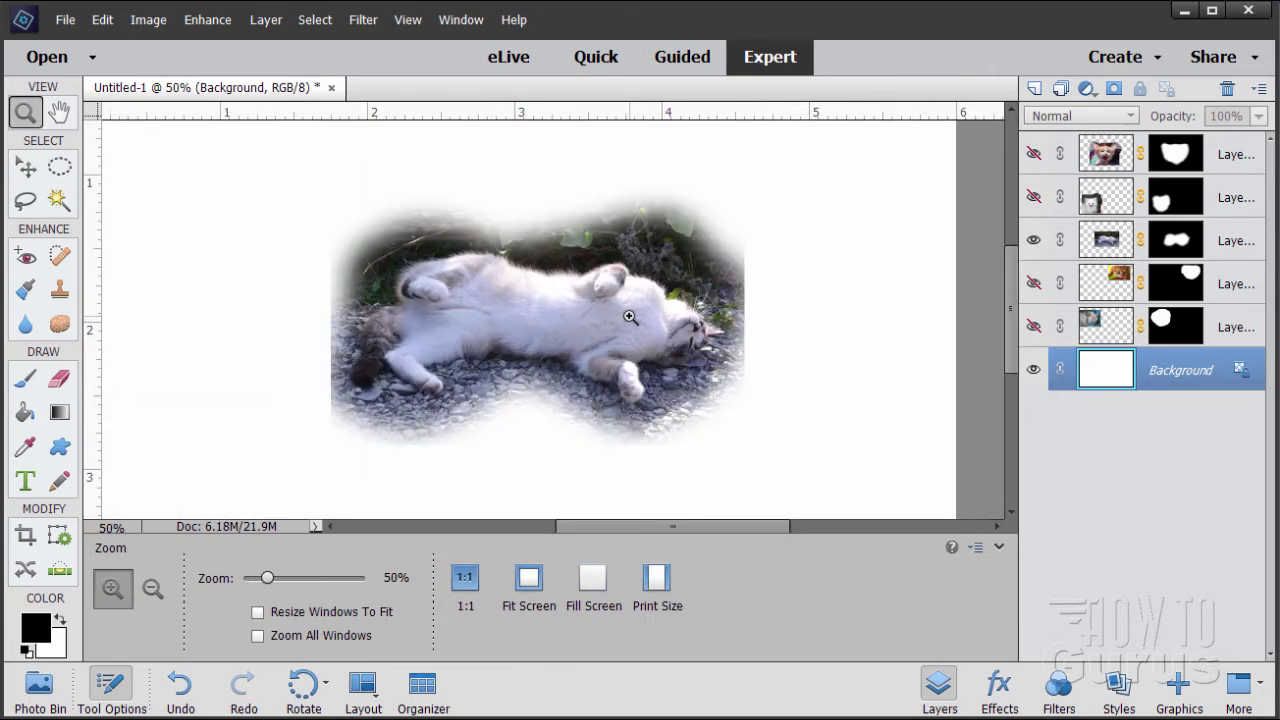
{"action": "left_click", "coordinate": [630, 317]}
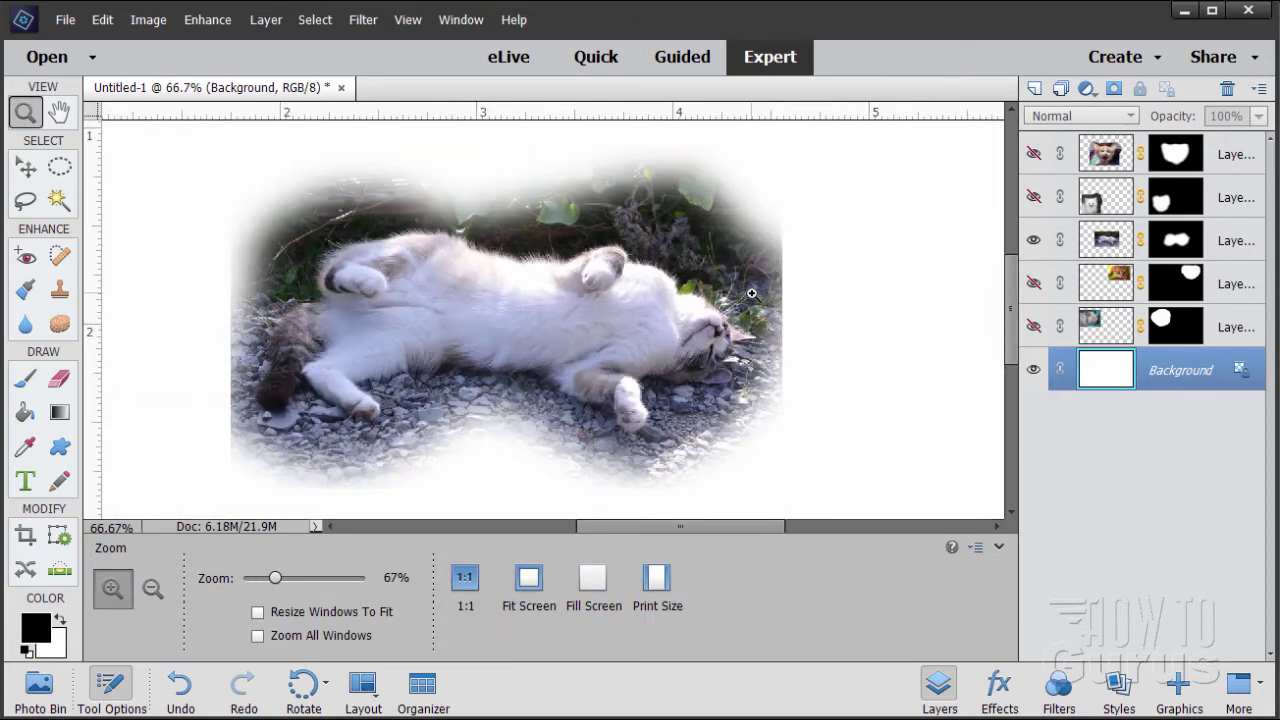
{"action": "left_click", "coordinate": [1114, 246]}
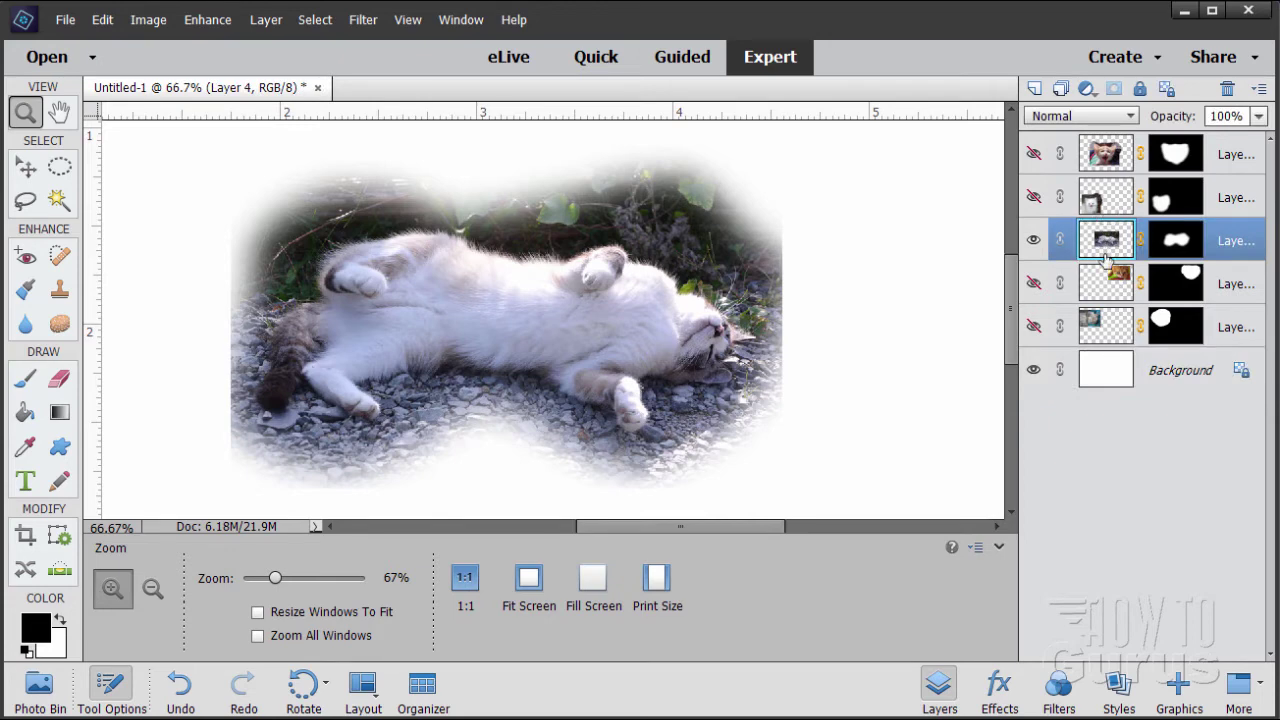
{"action": "left_click", "coordinate": [59, 289]}
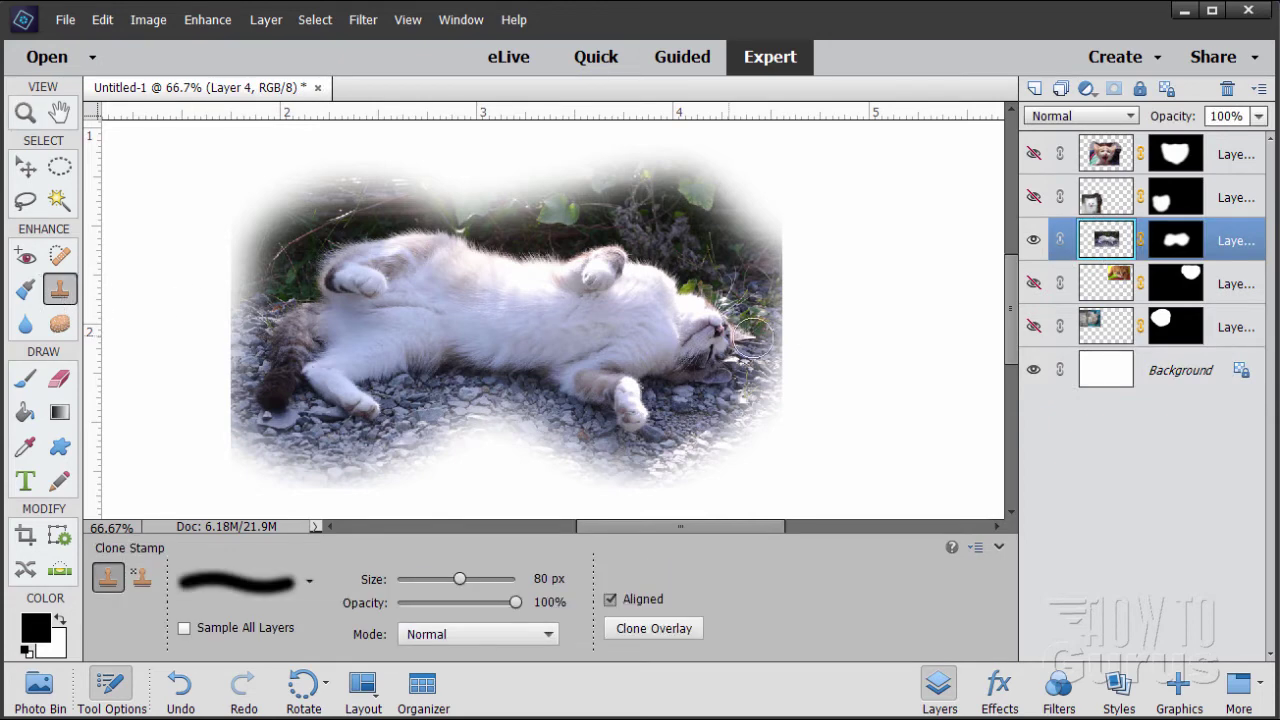
{"action": "left_click", "coordinate": [723, 248], "text": "alt"}
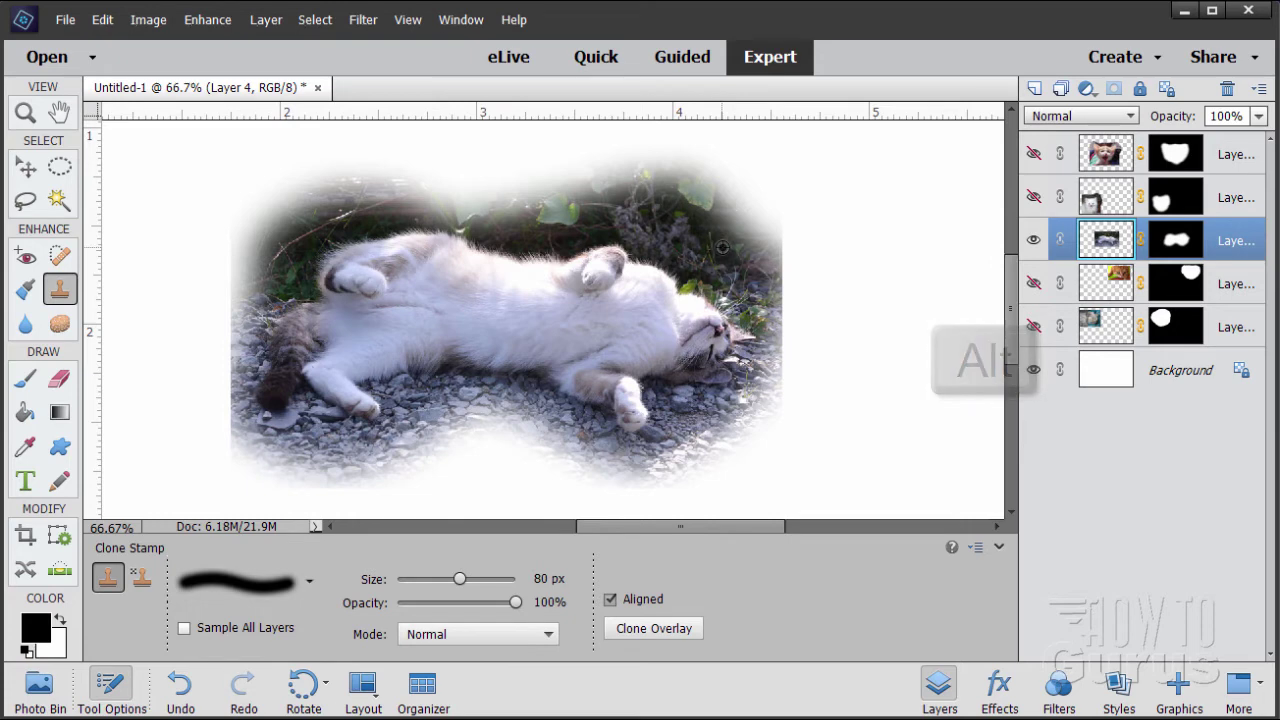
{"action": "mouse_move", "coordinate": [753, 249]}
{"action": "left_mouse_down"}
{"action": "mouse_move", "coordinate": [794, 280]}
{"action": "mouse_move", "coordinate": [775, 242]}
{"action": "mouse_move", "coordinate": [808, 263]}
{"action": "mouse_move", "coordinate": [792, 305]}
{"action": "mouse_move", "coordinate": [770, 266]}
{"action": "mouse_move", "coordinate": [814, 314]}
{"action": "mouse_move", "coordinate": [760, 246]}
{"action": "left_mouse_up"}
{"action": "left_click", "coordinate": [706, 428], "text": "alt"}
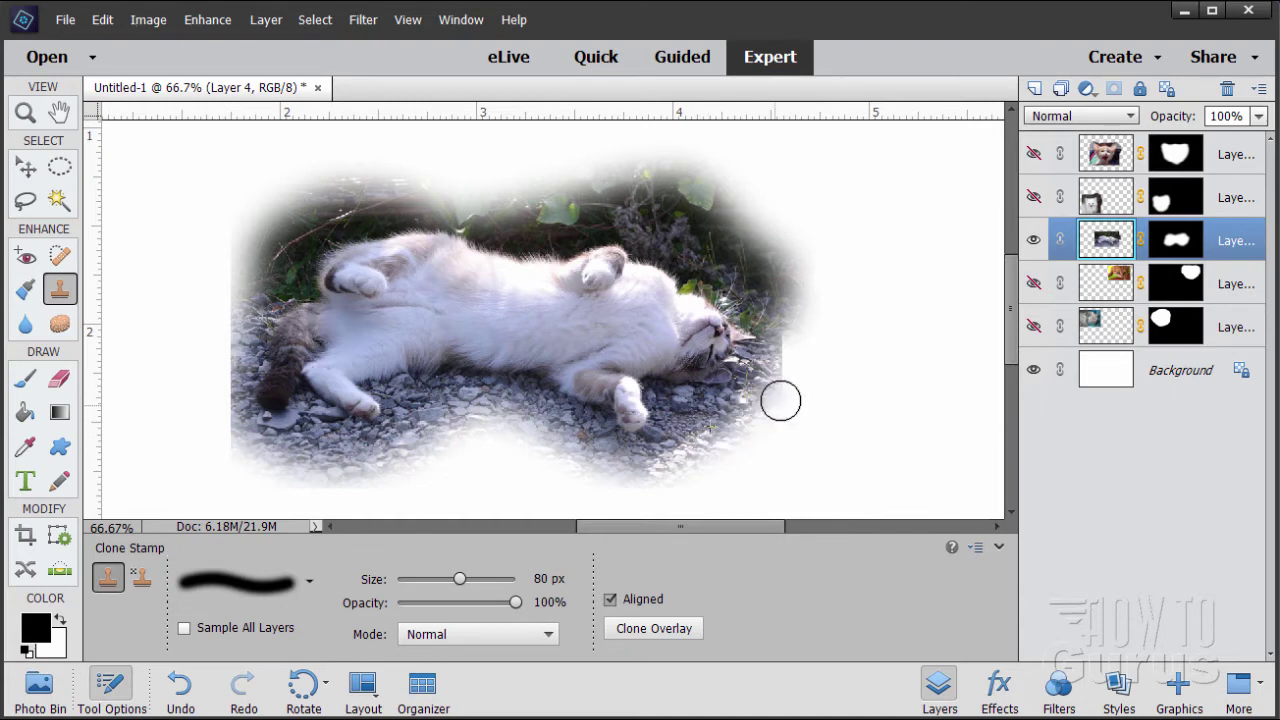
{"action": "mouse_move", "coordinate": [780, 397]}
{"action": "left_mouse_down"}
{"action": "mouse_move", "coordinate": [794, 360]}
{"action": "mouse_move", "coordinate": [736, 427]}
{"action": "mouse_move", "coordinate": [709, 414]}
{"action": "mouse_move", "coordinate": [778, 396]}
{"action": "mouse_move", "coordinate": [786, 359]}
{"action": "mouse_move", "coordinate": [802, 361]}
{"action": "mouse_move", "coordinate": [809, 343]}
{"action": "mouse_move", "coordinate": [710, 421]}
{"action": "mouse_move", "coordinate": [700, 415]}
{"action": "mouse_move", "coordinate": [787, 393]}
{"action": "mouse_move", "coordinate": [813, 343]}
{"action": "mouse_move", "coordinate": [720, 429]}
{"action": "mouse_move", "coordinate": [709, 419]}
{"action": "mouse_move", "coordinate": [759, 396]}
{"action": "mouse_move", "coordinate": [809, 334]}
{"action": "mouse_move", "coordinate": [809, 367]}
{"action": "mouse_move", "coordinate": [738, 402]}
{"action": "left_mouse_up"}
{"action": "left_click", "coordinate": [720, 428], "text": "alt"}
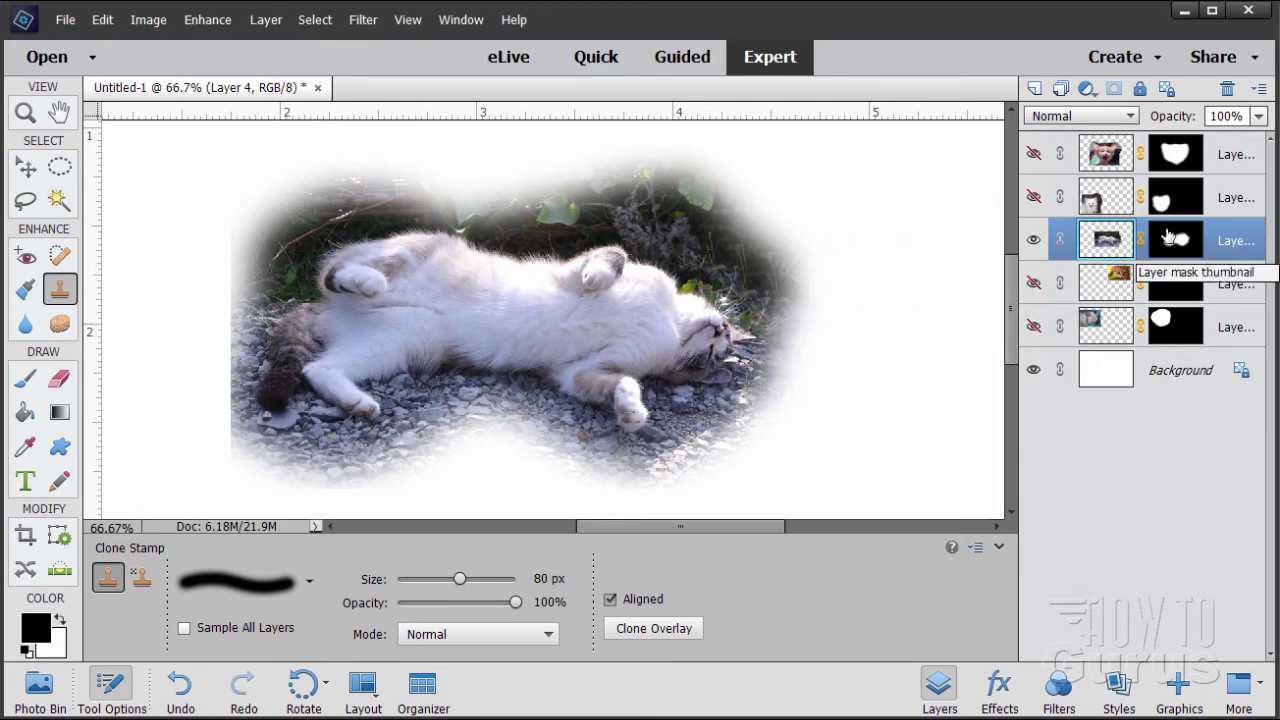
- Clone gravel into the cat's faded left and lower-left edges, then fit the canvas on screen
{"action": "left_click", "coordinate": [264, 273], "text": "alt"}
{"action": "left_click_drag", "start_coordinate": [207, 307], "coordinate": [218, 274]}
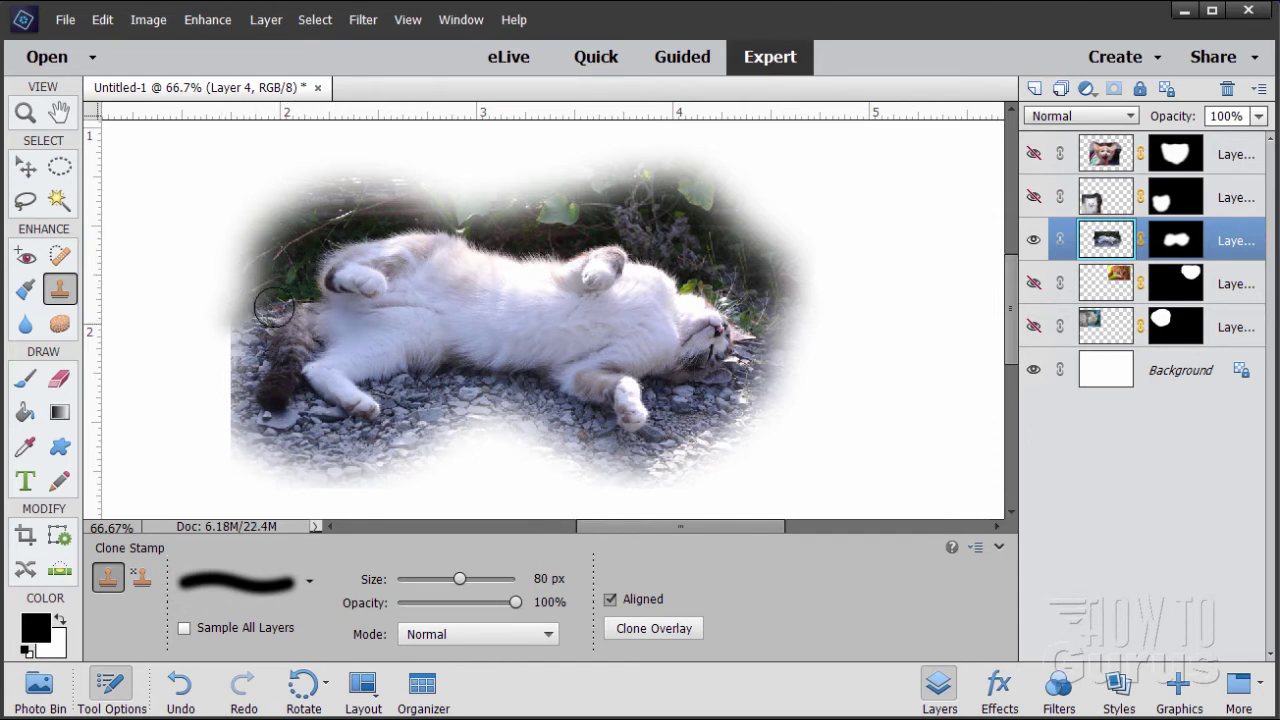
{"action": "left_click_drag", "start_coordinate": [193, 318], "coordinate": [206, 334]}
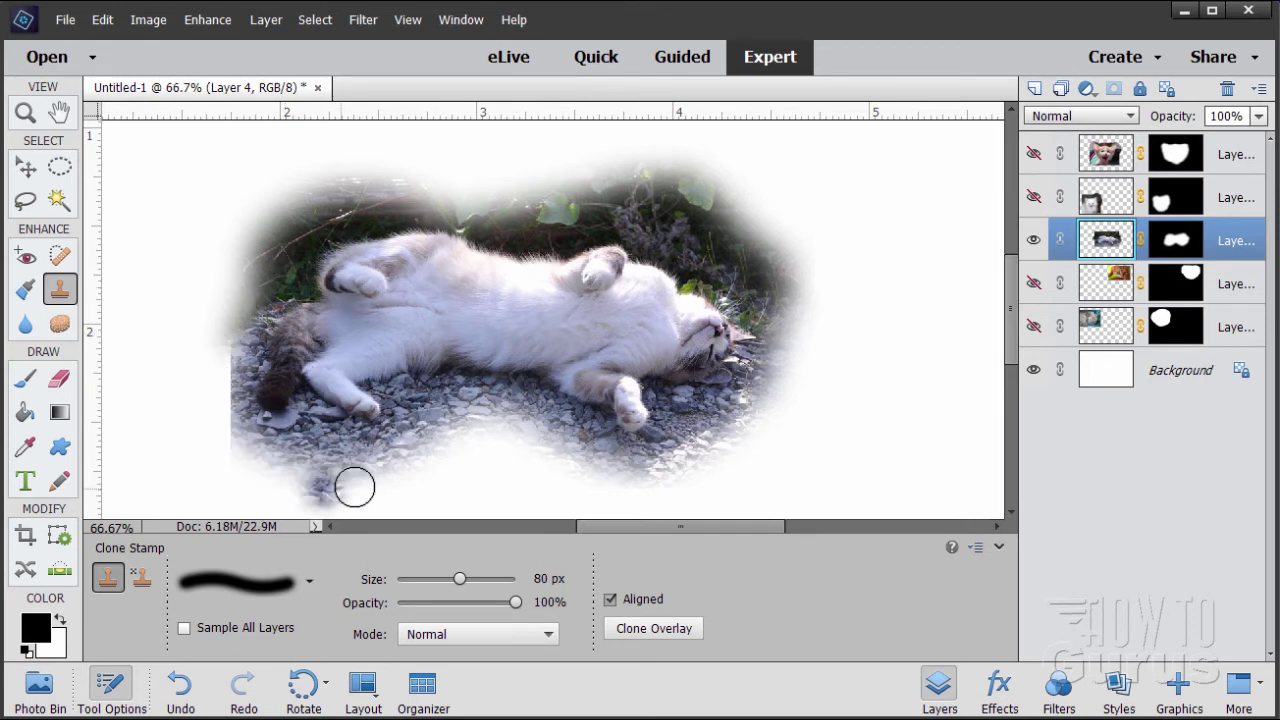
{"action": "mouse_move", "coordinate": [243, 440]}
{"action": "left_mouse_down"}
{"action": "mouse_move", "coordinate": [205, 393]}
{"action": "mouse_move", "coordinate": [293, 466]}
{"action": "mouse_move", "coordinate": [193, 357]}
{"action": "mouse_move", "coordinate": [314, 458]}
{"action": "mouse_move", "coordinate": [226, 388]}
{"action": "mouse_move", "coordinate": [225, 351]}
{"action": "mouse_move", "coordinate": [195, 350]}
{"action": "mouse_move", "coordinate": [318, 460]}
{"action": "mouse_move", "coordinate": [208, 348]}
{"action": "mouse_move", "coordinate": [226, 336]}
{"action": "mouse_move", "coordinate": [228, 379]}
{"action": "mouse_move", "coordinate": [291, 422]}
{"action": "mouse_move", "coordinate": [220, 397]}
{"action": "left_mouse_up"}
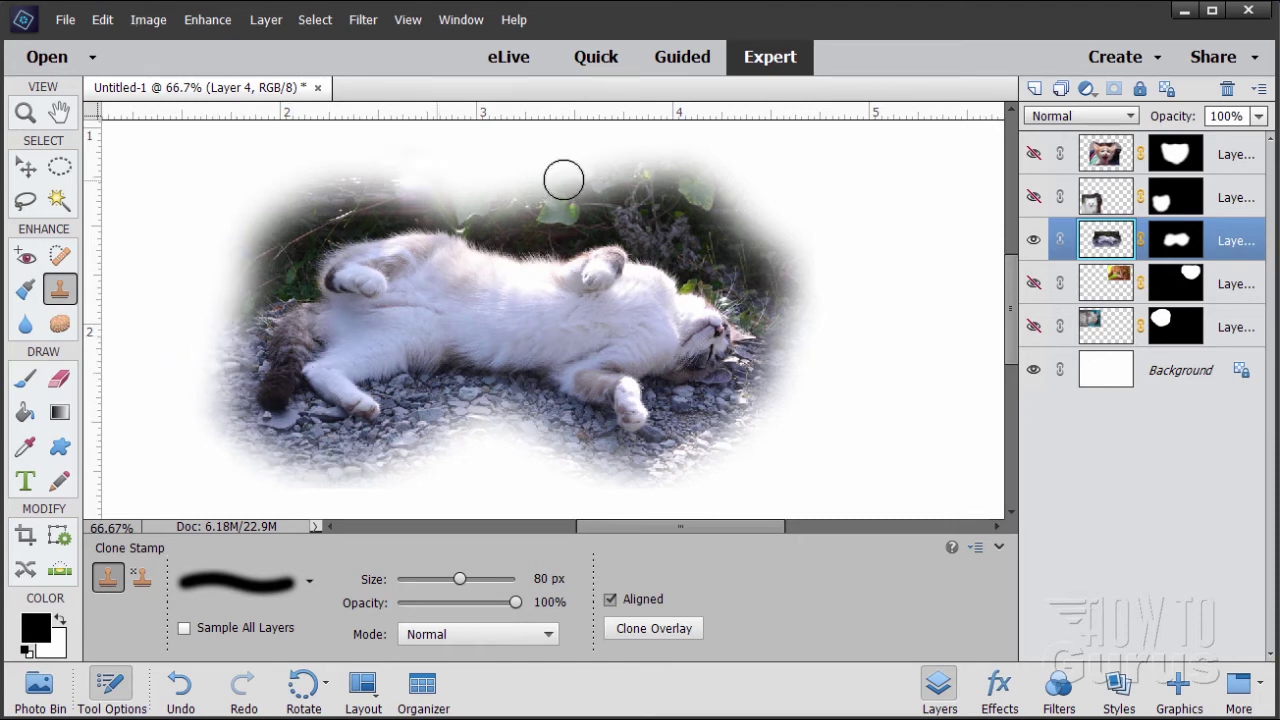
{"action": "left_click_drag", "start_coordinate": [237, 185], "coordinate": [175, 161]}
{"action": "left_click", "coordinate": [25, 113]}
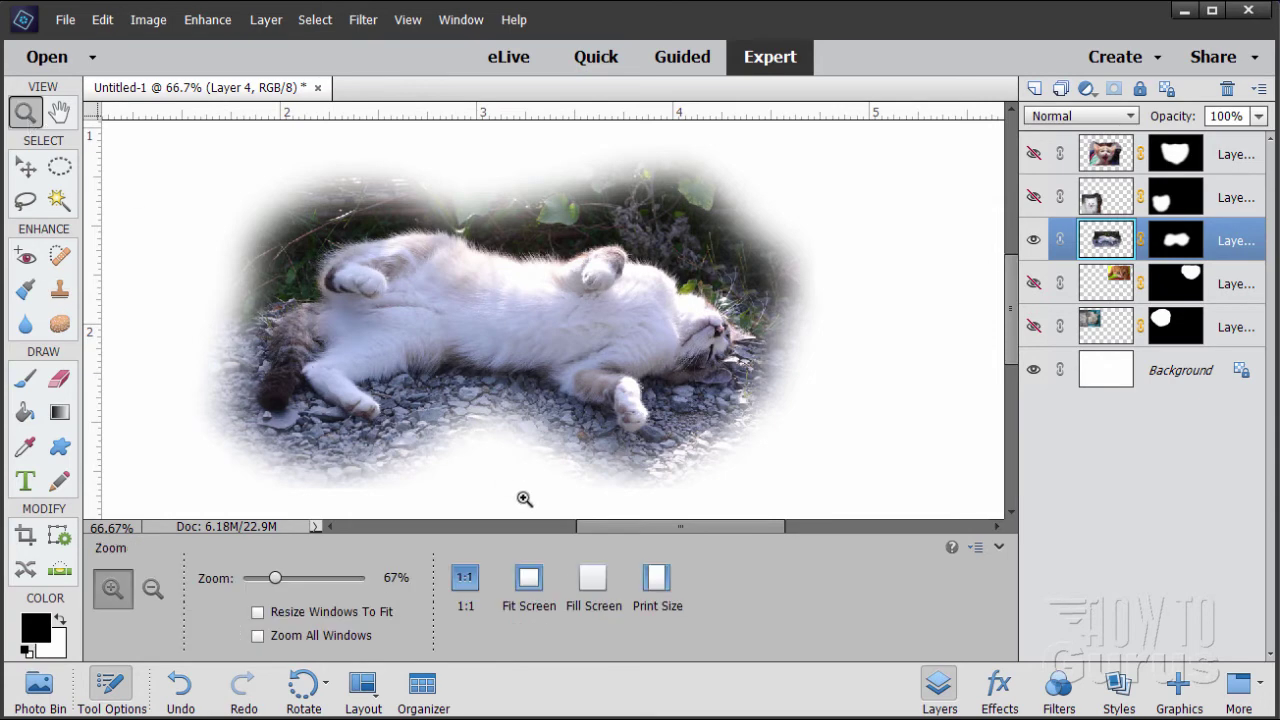
{"action": "left_click", "coordinate": [529, 578]}
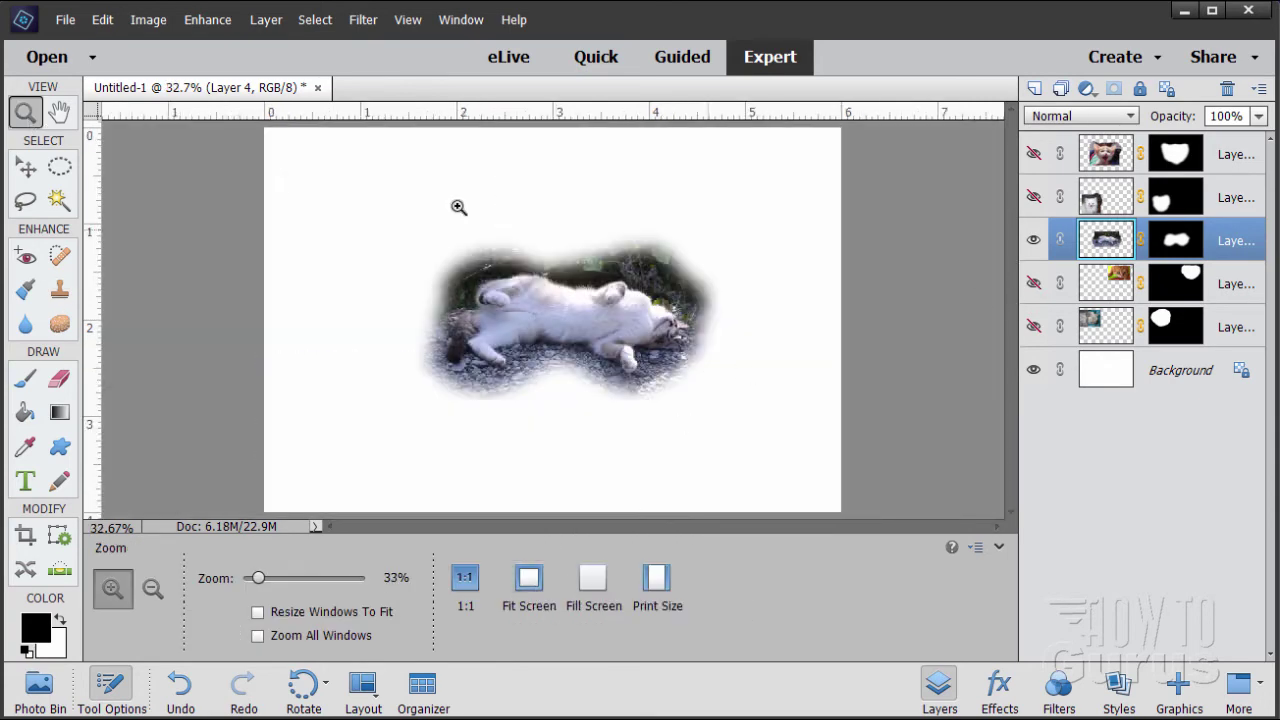
- Move the lying cat to the lower right and hide its layer
{"action": "left_click", "coordinate": [26, 167]}
{"action": "left_click_drag", "start_coordinate": [576, 331], "coordinate": [670, 434]}
{"action": "left_click", "coordinate": [1033, 240]}
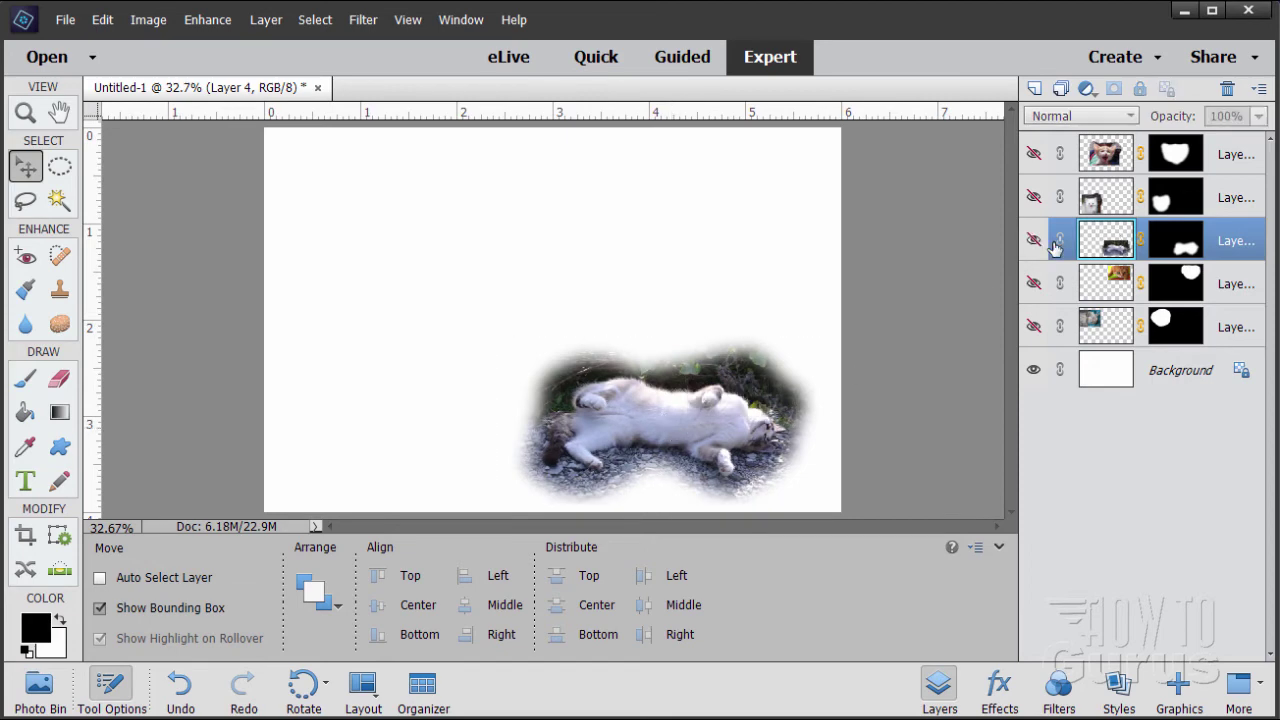
{"action": "left_click", "coordinate": [1034, 284]}
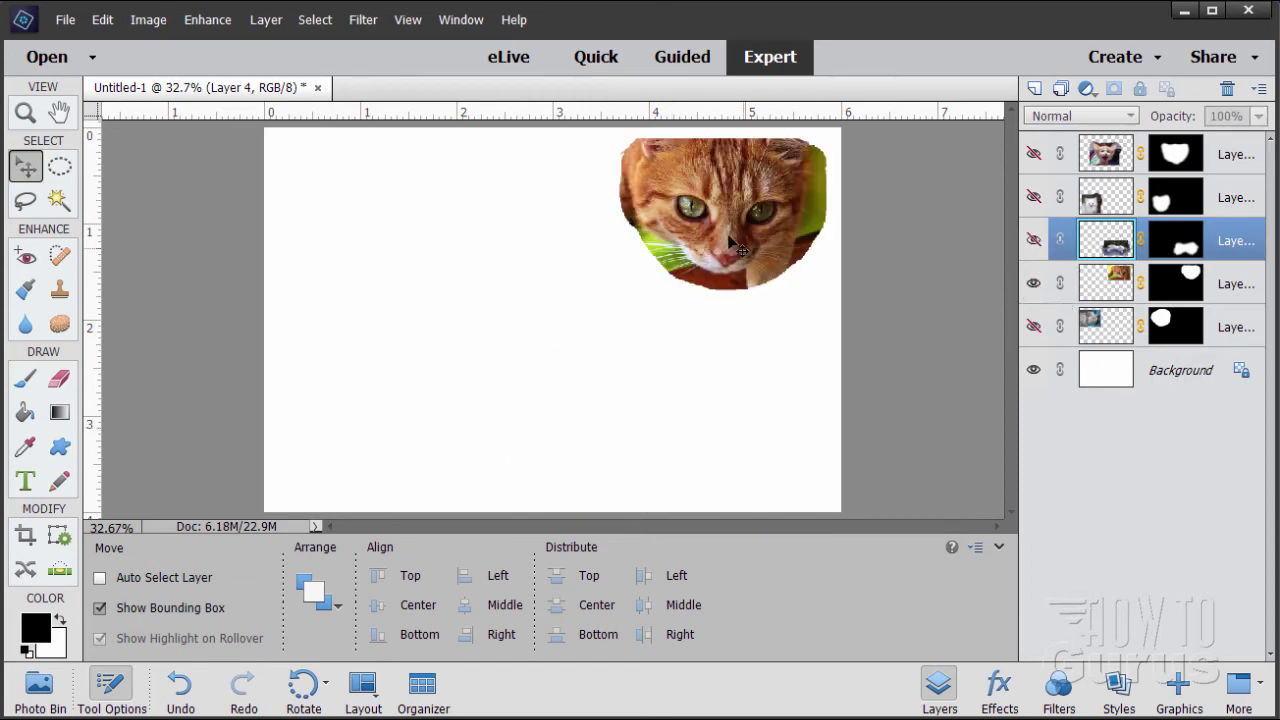
{"action": "left_click", "coordinate": [1034, 285]}
- Show Layer 1 and move the blanket cat down and right to the centre
{"action": "left_click", "coordinate": [1033, 327]}
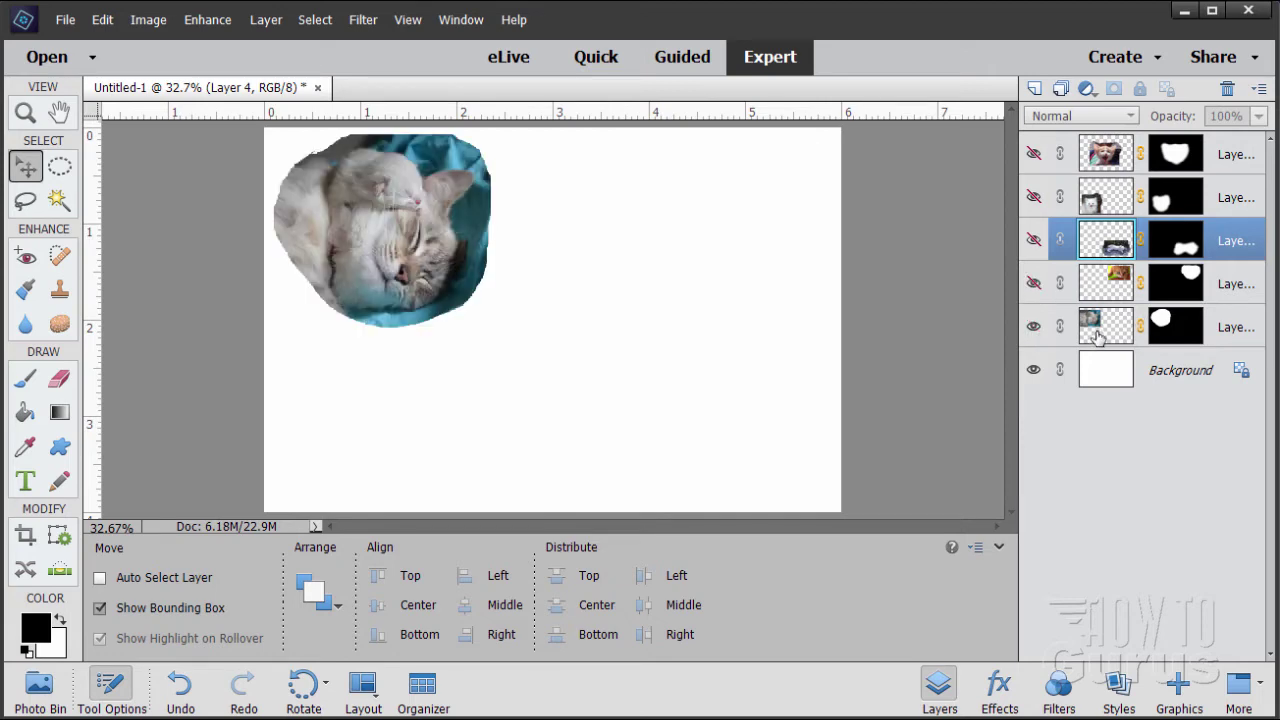
{"action": "left_click", "coordinate": [1098, 336]}
{"action": "left_click_drag", "start_coordinate": [472, 249], "coordinate": [606, 322]}
- Reapply Gaussian Blur to Layer 1's mask to soften its edges, then select Background
{"action": "left_click", "coordinate": [1175, 338]}
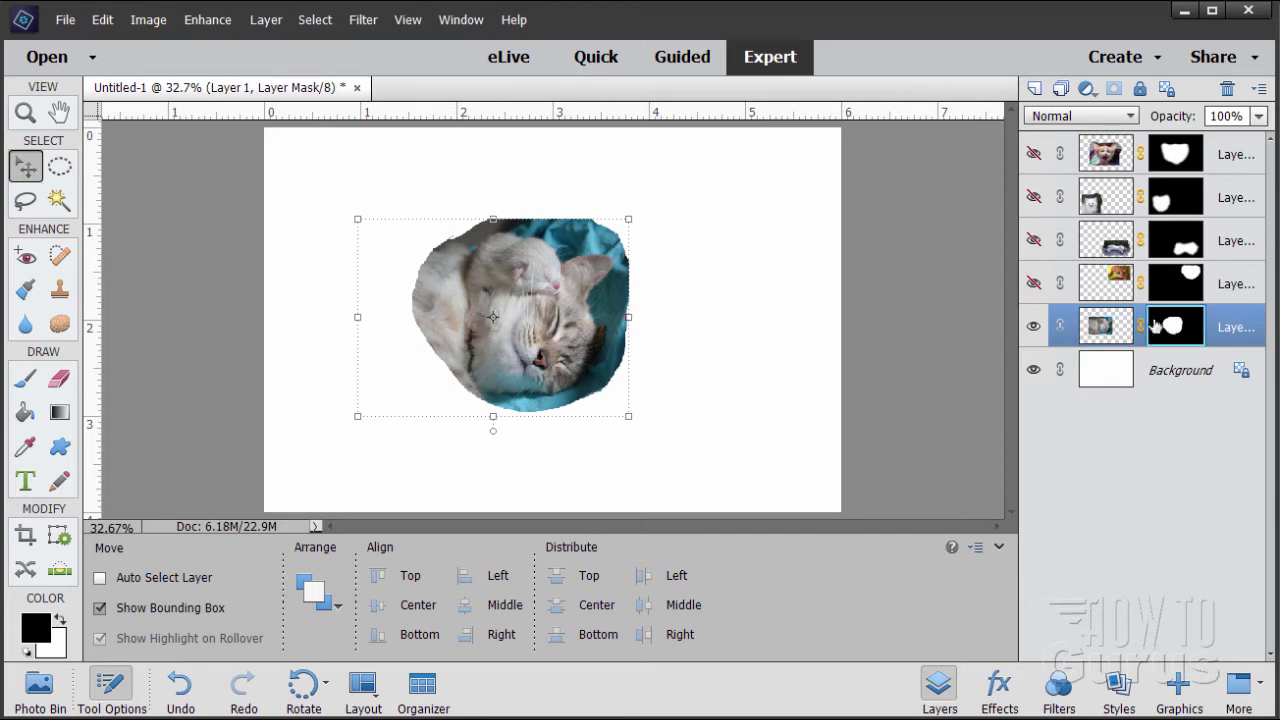
{"action": "left_click", "coordinate": [363, 19]}
{"action": "left_click", "coordinate": [390, 40]}
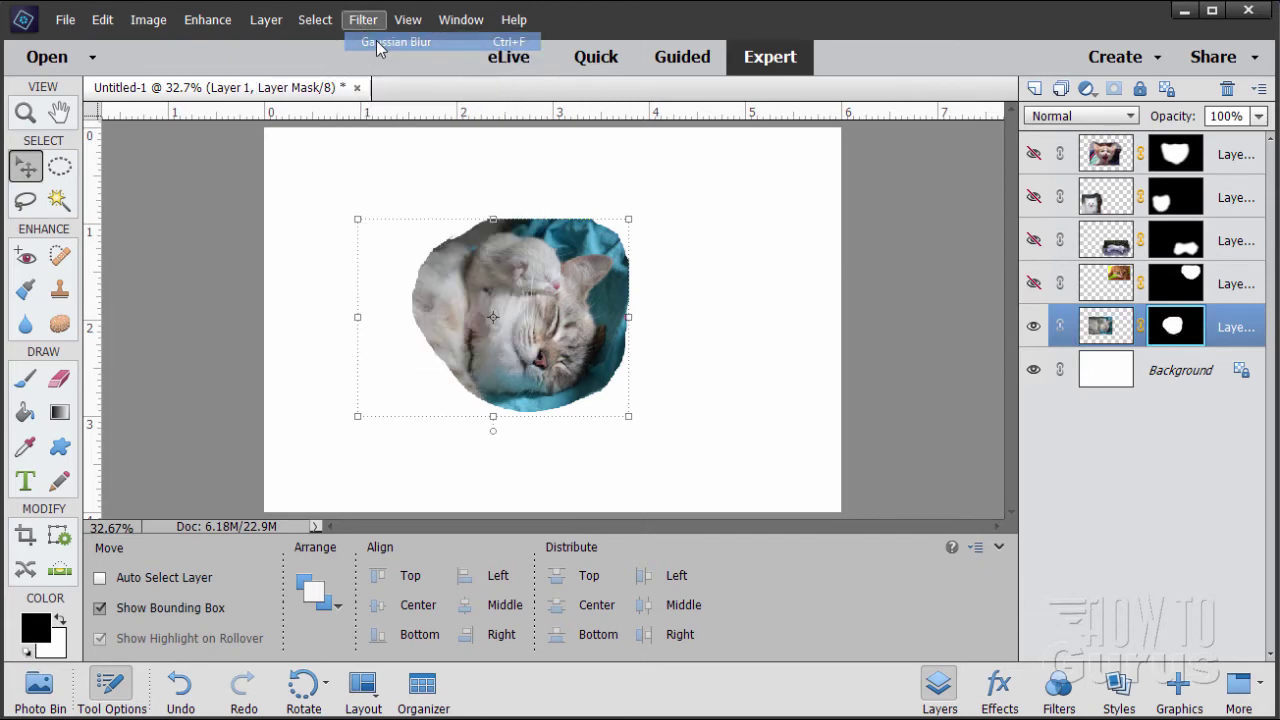
{"action": "left_click", "coordinate": [1124, 377]}
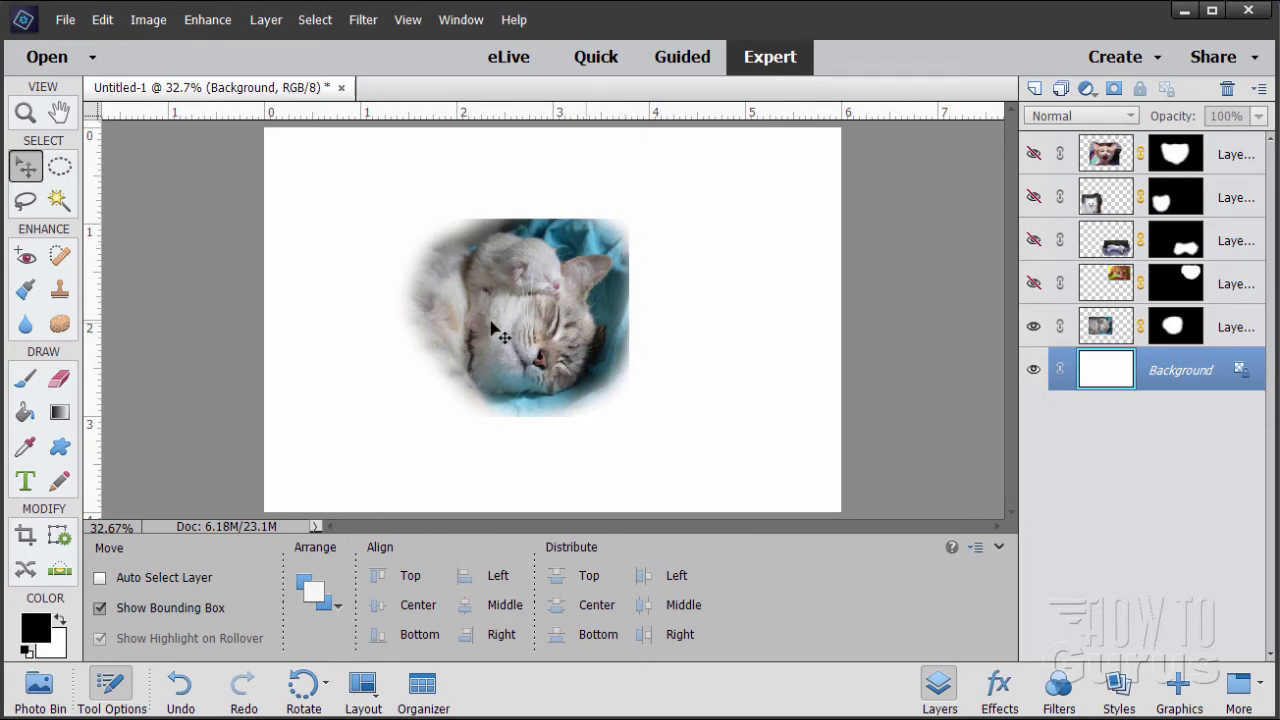
- Zoom in on the blanket cat and begin cloning blanket over Layer 1's right edge
{"action": "left_click", "coordinate": [25, 112]}
{"action": "left_click", "coordinate": [521, 311]}
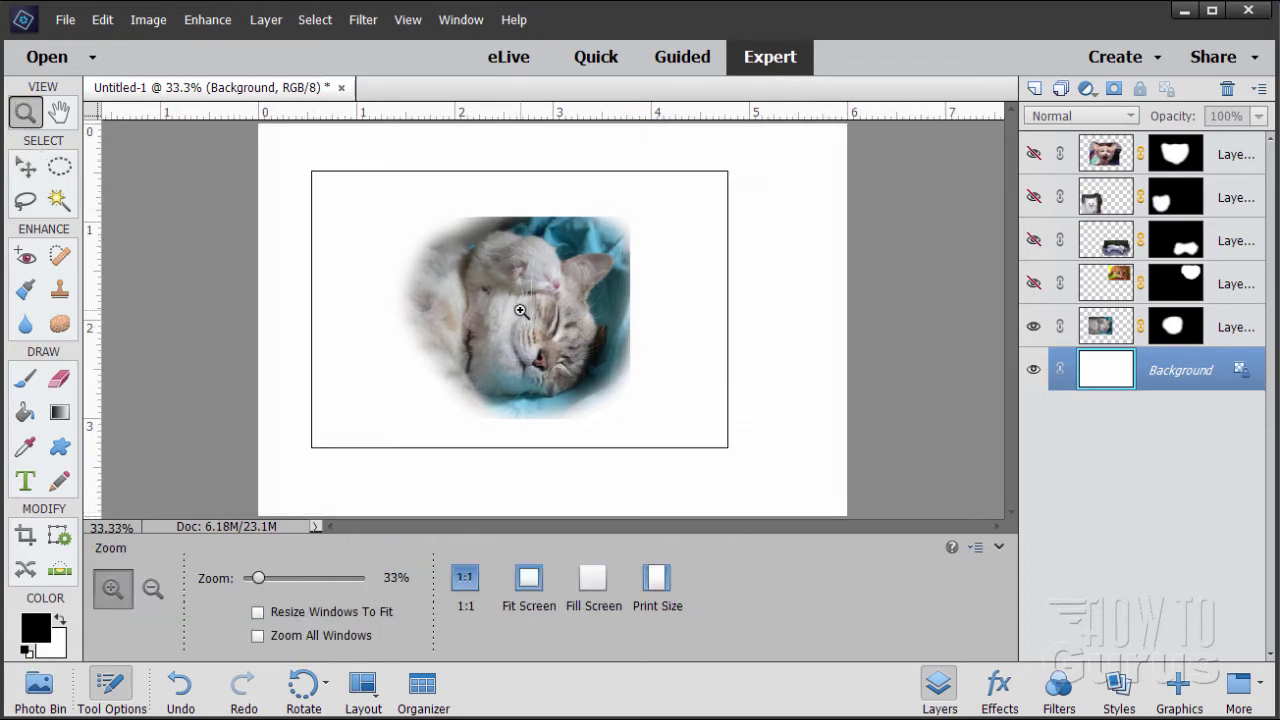
{"action": "left_click", "coordinate": [521, 311]}
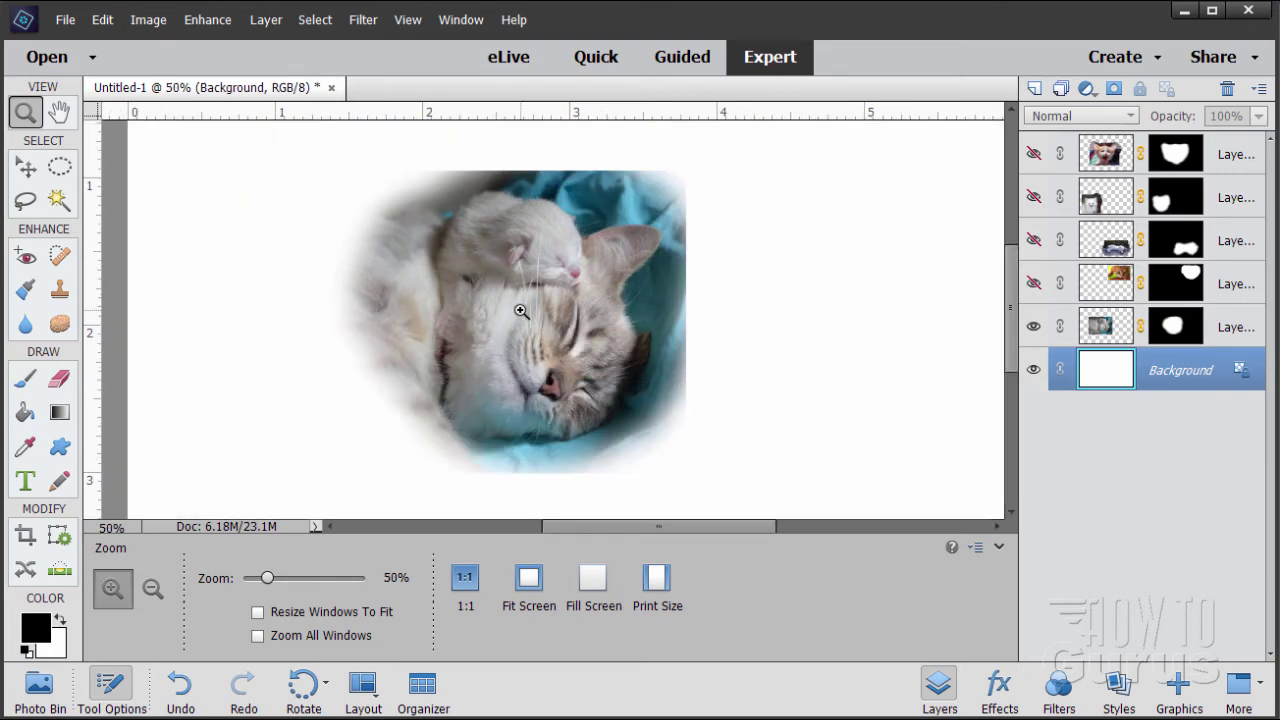
{"action": "left_click", "coordinate": [58, 291]}
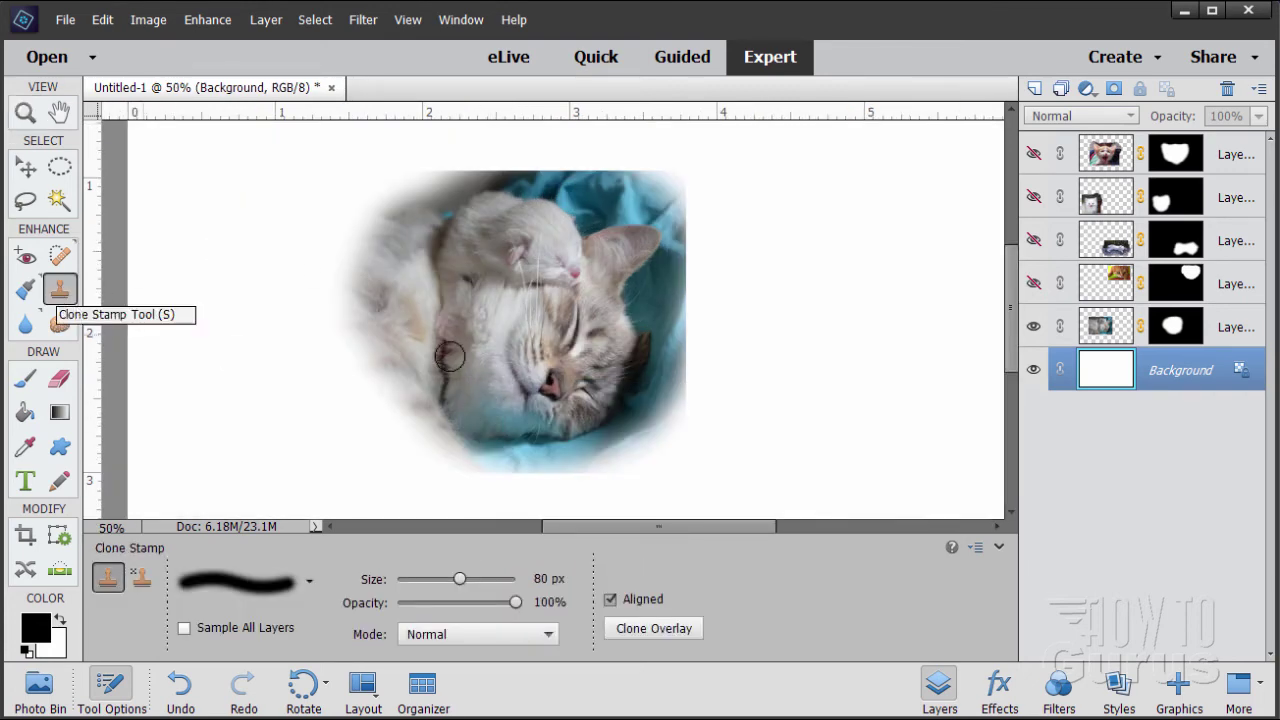
{"action": "left_click", "coordinate": [1114, 333]}
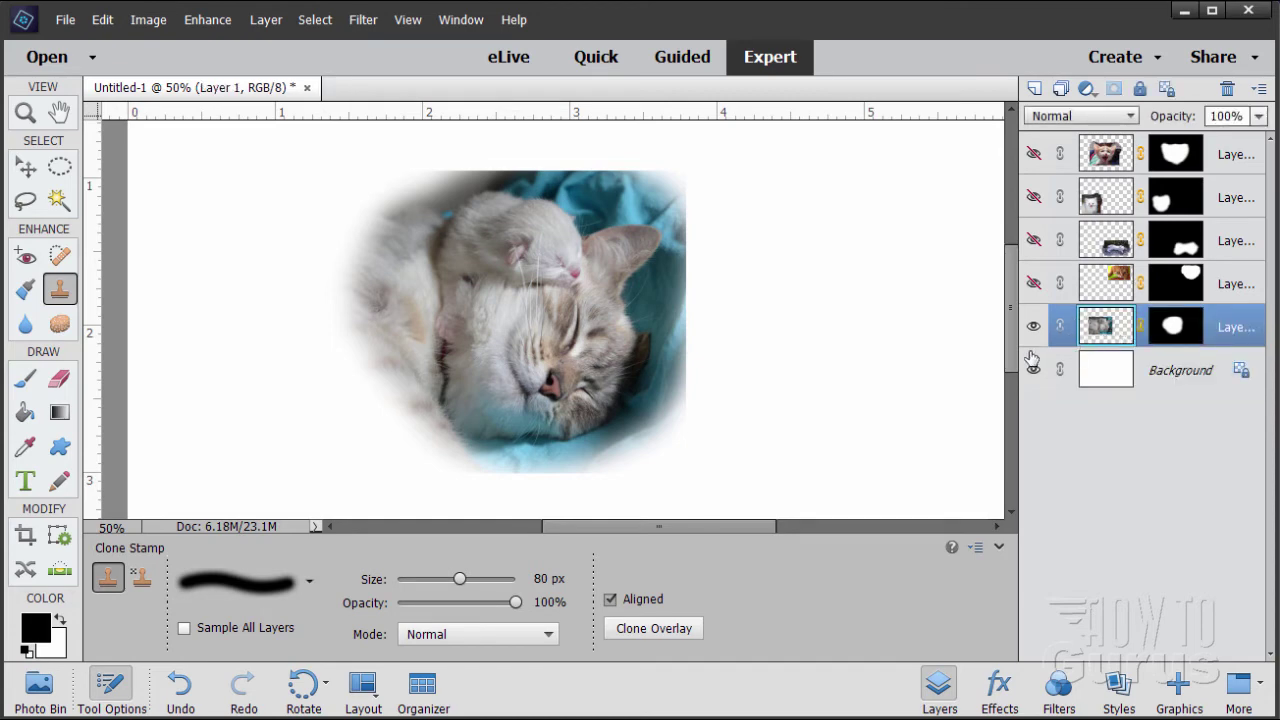
{"action": "key", "text": "alt"}
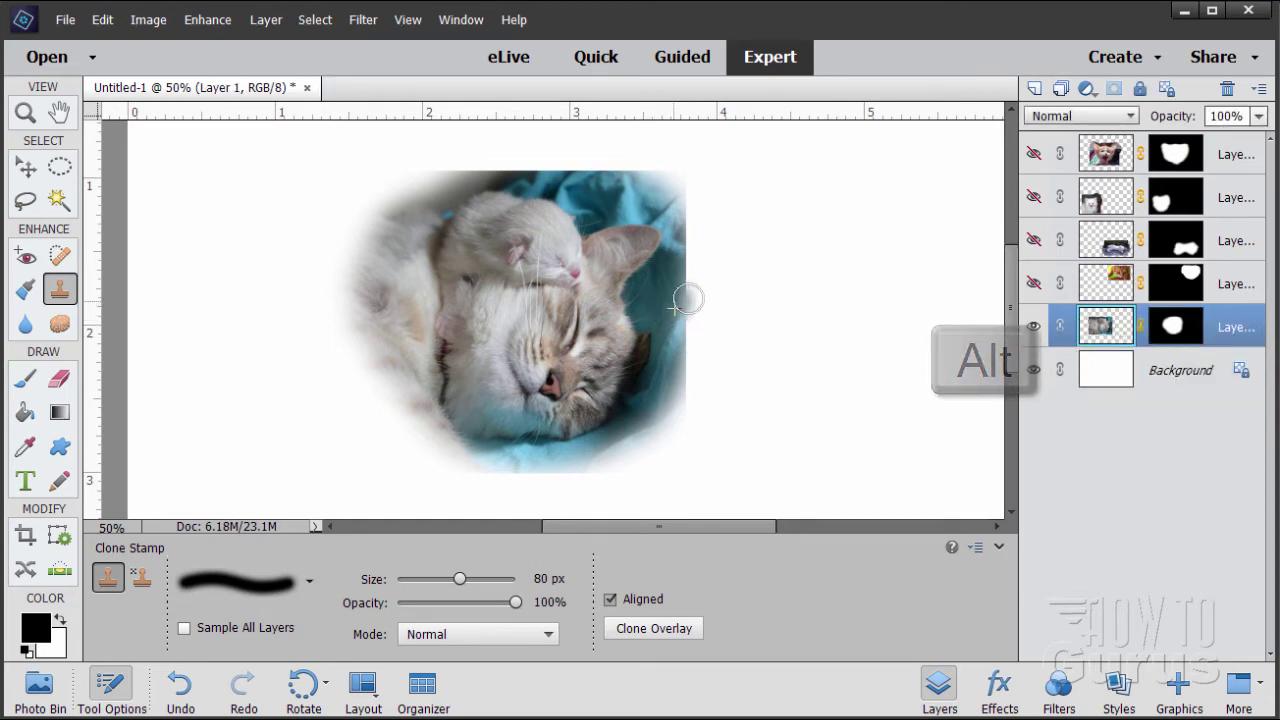
{"action": "left_click", "coordinate": [688, 298], "text": "alt"}
{"action": "mouse_move", "coordinate": [670, 301]}
{"action": "left_mouse_down"}
{"action": "mouse_move", "coordinate": [709, 297]}
{"action": "mouse_move", "coordinate": [663, 309]}
{"action": "mouse_move", "coordinate": [680, 286]}
{"action": "mouse_move", "coordinate": [703, 298]}
{"action": "mouse_move", "coordinate": [651, 300]}
{"action": "mouse_move", "coordinate": [697, 337]}
{"action": "mouse_move", "coordinate": [659, 375]}
{"action": "left_mouse_up"}
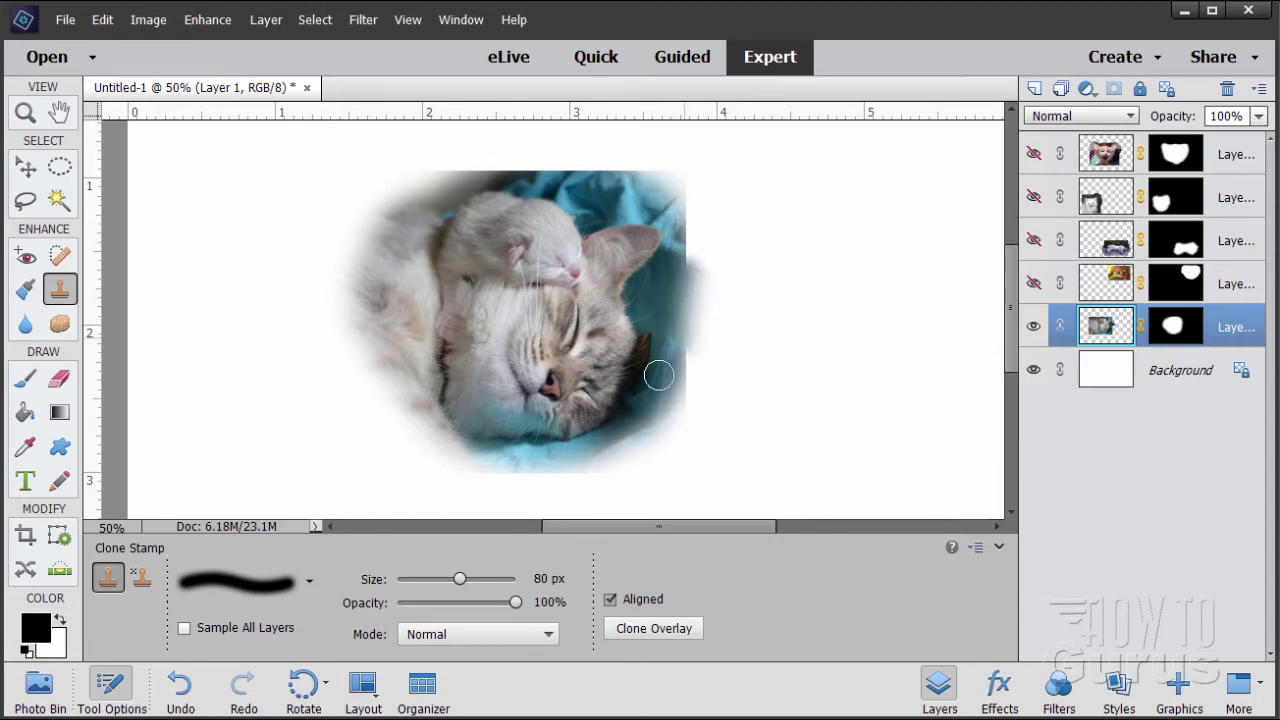
- Continue cloning blue blanket along the right and upper-right edges
{"action": "left_click", "coordinate": [659, 312], "text": "alt"}
{"action": "left_click", "coordinate": [700, 366]}
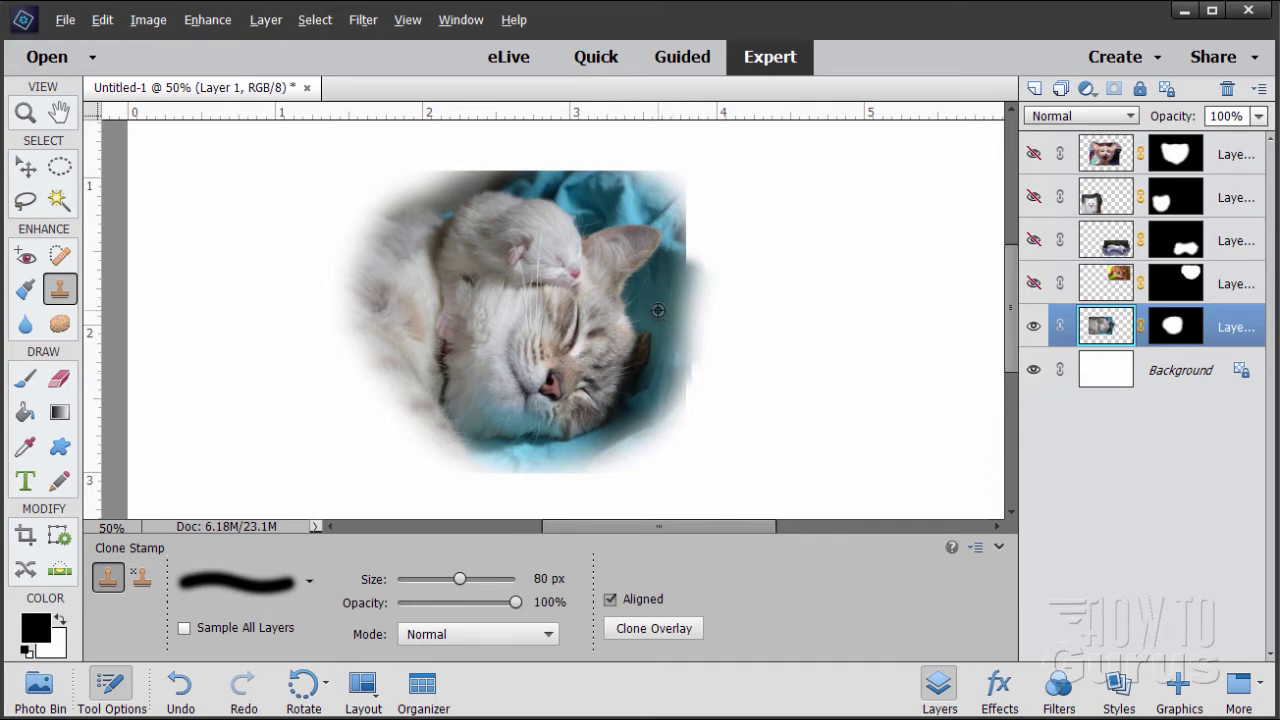
{"action": "left_click", "coordinate": [658, 311], "text": "alt"}
{"action": "left_click_drag", "start_coordinate": [675, 350], "coordinate": [677, 400]}
{"action": "left_click", "coordinate": [662, 313], "text": "alt"}
{"action": "mouse_move", "coordinate": [679, 352]}
{"action": "left_mouse_down"}
{"action": "mouse_move", "coordinate": [686, 370]}
{"action": "mouse_move", "coordinate": [700, 343]}
{"action": "mouse_move", "coordinate": [706, 374]}
{"action": "left_mouse_up"}
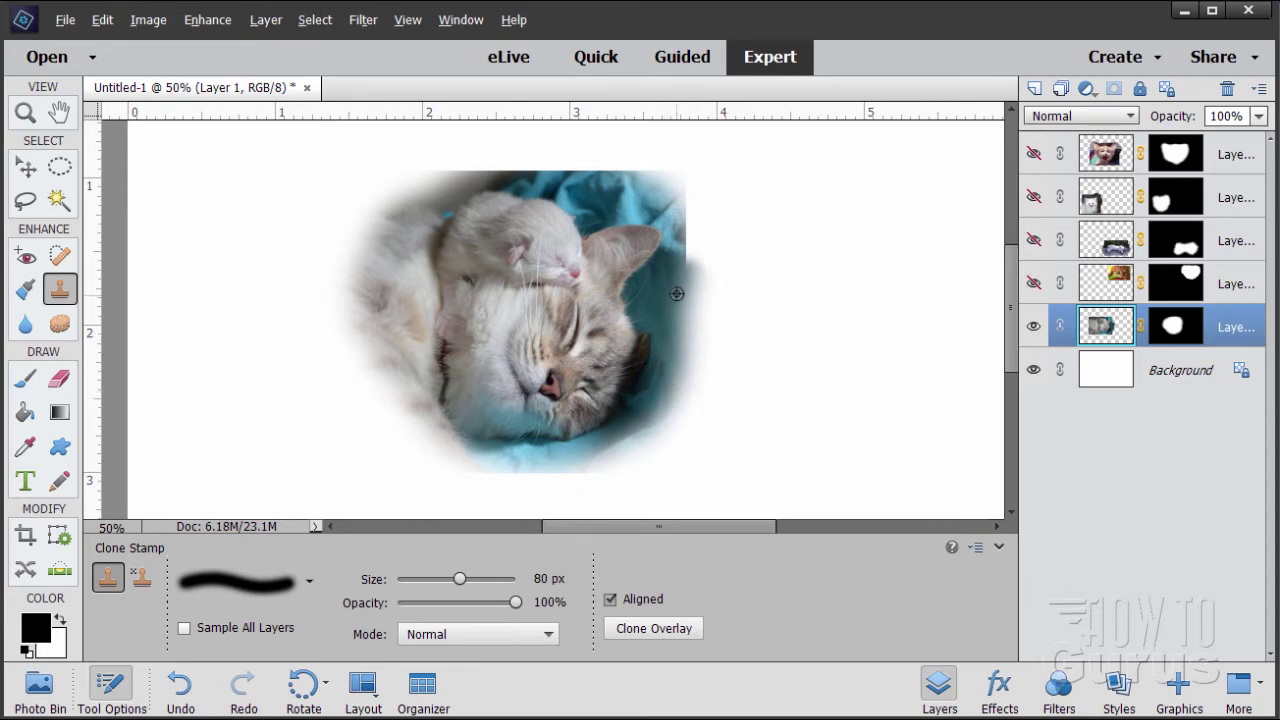
{"action": "mouse_move", "coordinate": [688, 254]}
{"action": "left_mouse_down"}
{"action": "mouse_move", "coordinate": [680, 280]}
{"action": "mouse_move", "coordinate": [697, 237]}
{"action": "mouse_move", "coordinate": [706, 260]}
{"action": "mouse_move", "coordinate": [688, 233]}
{"action": "mouse_move", "coordinate": [709, 271]}
{"action": "mouse_move", "coordinate": [697, 283]}
{"action": "mouse_move", "coordinate": [689, 263]}
{"action": "mouse_move", "coordinate": [675, 275]}
{"action": "left_mouse_up"}
{"action": "left_click", "coordinate": [694, 217], "text": "alt"}
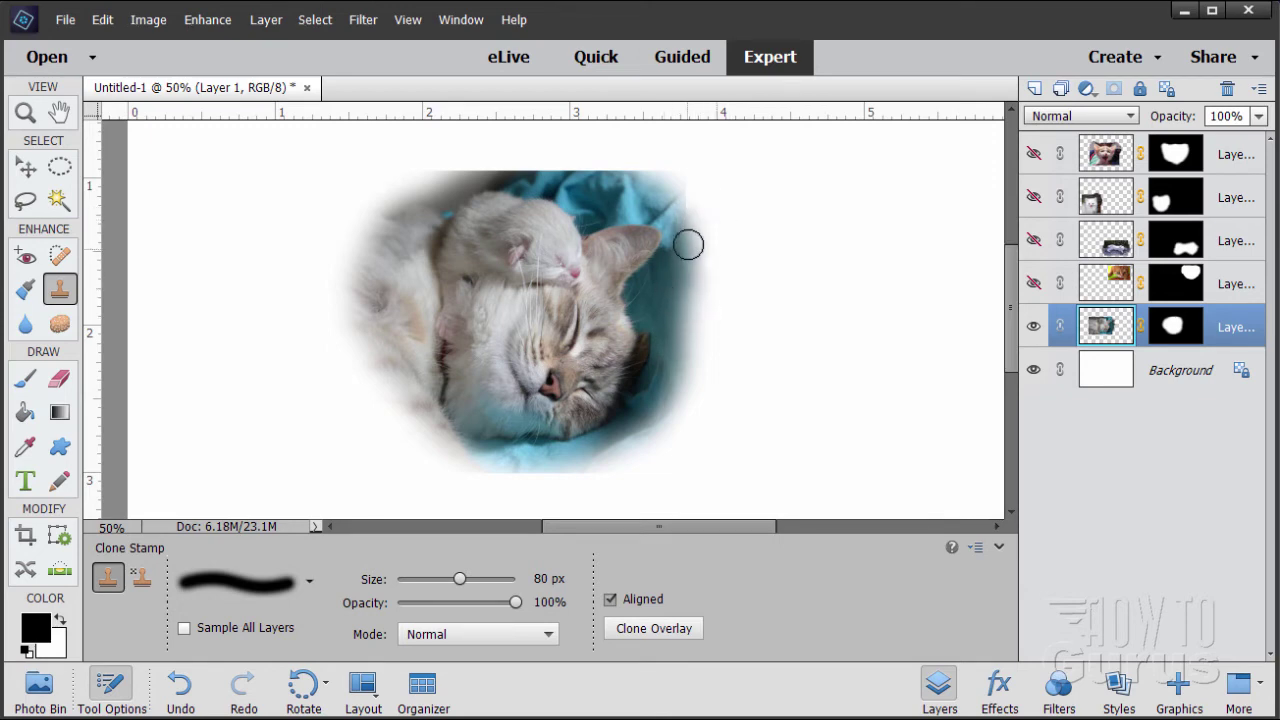
- Fill the photo's top and top-left edges with cloned blue blanket
{"action": "left_click", "coordinate": [602, 197], "text": "alt"}
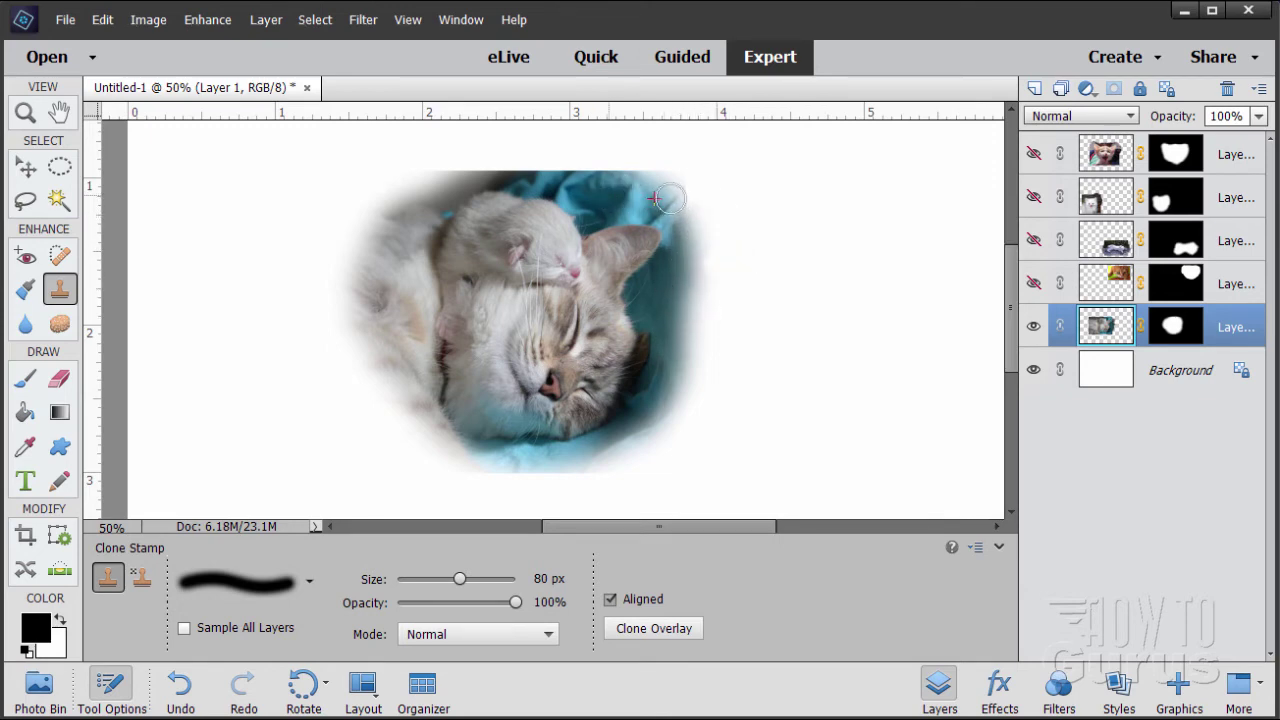
{"action": "mouse_move", "coordinate": [612, 187]}
{"action": "left_mouse_down"}
{"action": "mouse_move", "coordinate": [659, 180]}
{"action": "mouse_move", "coordinate": [605, 156]}
{"action": "mouse_move", "coordinate": [638, 162]}
{"action": "left_mouse_up"}
{"action": "left_click", "coordinate": [615, 197], "text": "alt"}
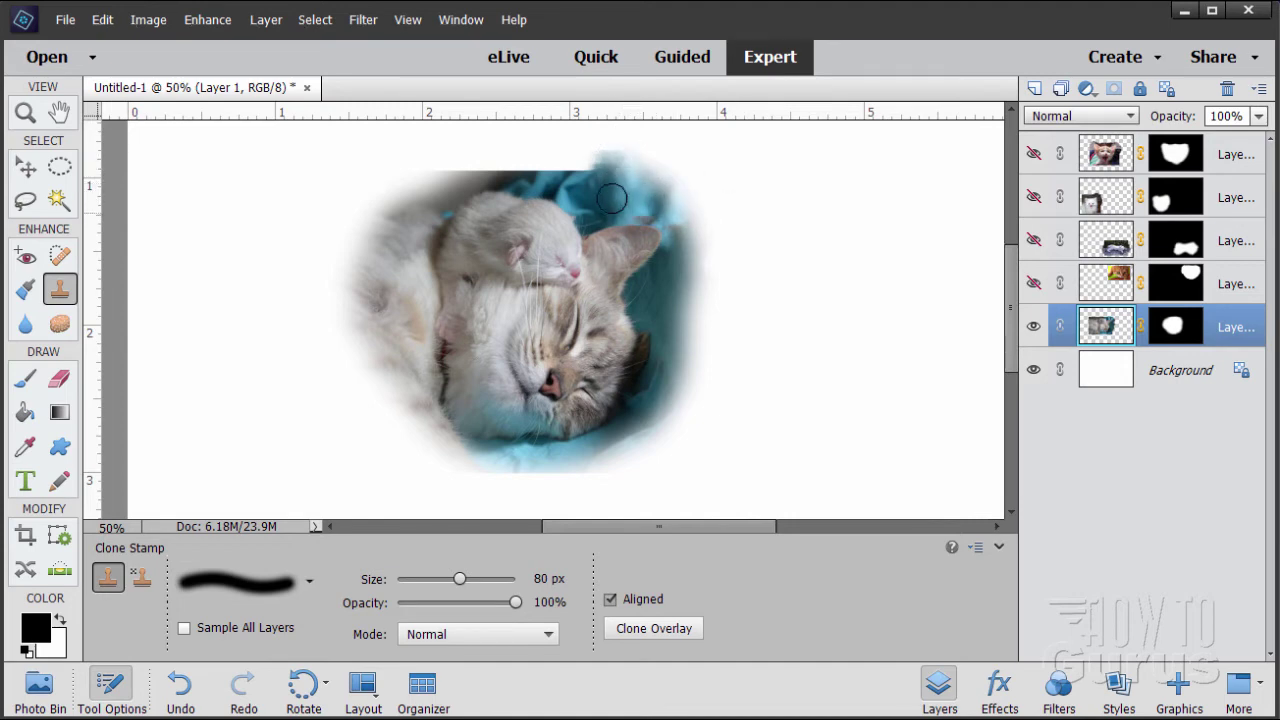
{"action": "left_click", "coordinate": [620, 187], "text": "alt"}
{"action": "mouse_move", "coordinate": [576, 160]}
{"action": "left_mouse_down"}
{"action": "mouse_move", "coordinate": [648, 182]}
{"action": "mouse_move", "coordinate": [595, 195]}
{"action": "mouse_move", "coordinate": [609, 195]}
{"action": "mouse_move", "coordinate": [581, 151]}
{"action": "mouse_move", "coordinate": [557, 156]}
{"action": "mouse_move", "coordinate": [614, 188]}
{"action": "mouse_move", "coordinate": [589, 202]}
{"action": "mouse_move", "coordinate": [544, 155]}
{"action": "mouse_move", "coordinate": [625, 192]}
{"action": "mouse_move", "coordinate": [566, 182]}
{"action": "mouse_move", "coordinate": [541, 153]}
{"action": "mouse_move", "coordinate": [552, 133]}
{"action": "mouse_move", "coordinate": [524, 145]}
{"action": "mouse_move", "coordinate": [607, 181]}
{"action": "mouse_move", "coordinate": [532, 148]}
{"action": "mouse_move", "coordinate": [534, 175]}
{"action": "mouse_move", "coordinate": [450, 165]}
{"action": "left_mouse_up"}
{"action": "left_click", "coordinate": [586, 195], "text": "alt"}
{"action": "left_click", "coordinate": [617, 190], "text": "alt"}
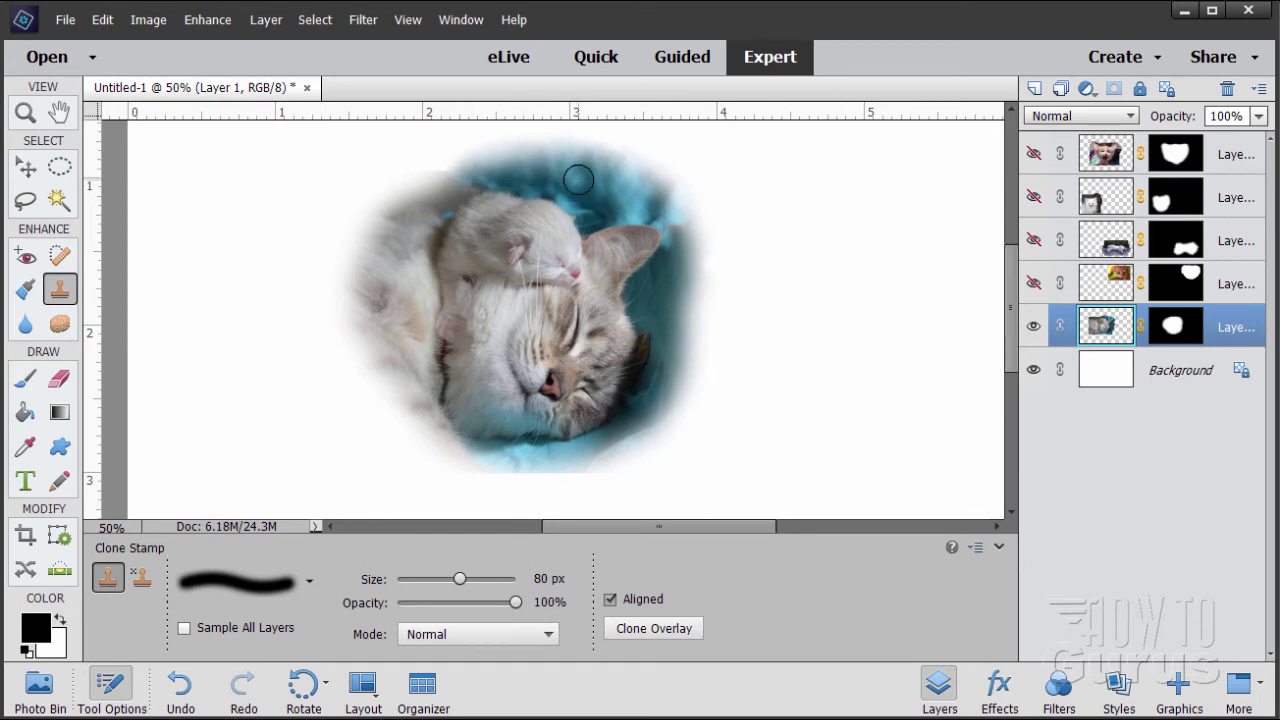
{"action": "left_click", "coordinate": [571, 166], "text": "alt"}
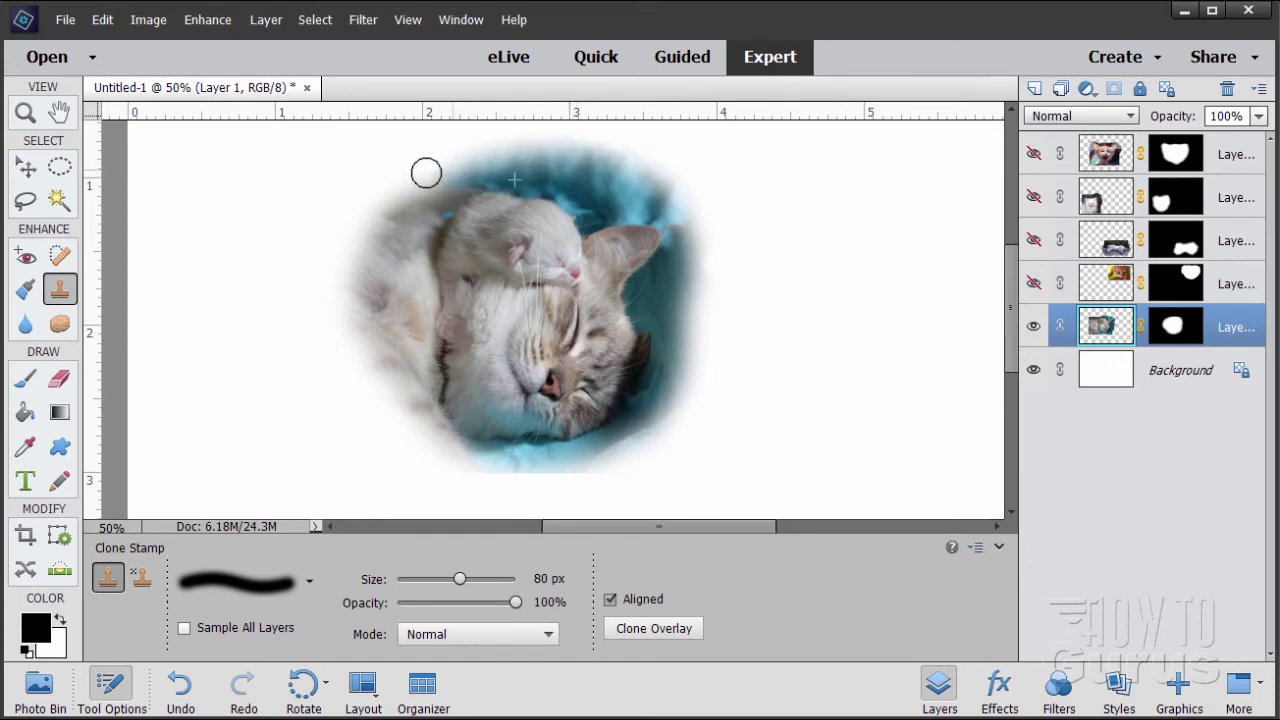
{"action": "mouse_move", "coordinate": [585, 160]}
{"action": "left_mouse_down"}
{"action": "mouse_move", "coordinate": [617, 189]}
{"action": "mouse_move", "coordinate": [630, 275]}
{"action": "mouse_move", "coordinate": [550, 447]}
{"action": "mouse_move", "coordinate": [666, 324]}
{"action": "mouse_move", "coordinate": [514, 474]}
{"action": "mouse_move", "coordinate": [664, 291]}
{"action": "mouse_move", "coordinate": [523, 215]}
{"action": "mouse_move", "coordinate": [619, 291]}
{"action": "left_mouse_up"}
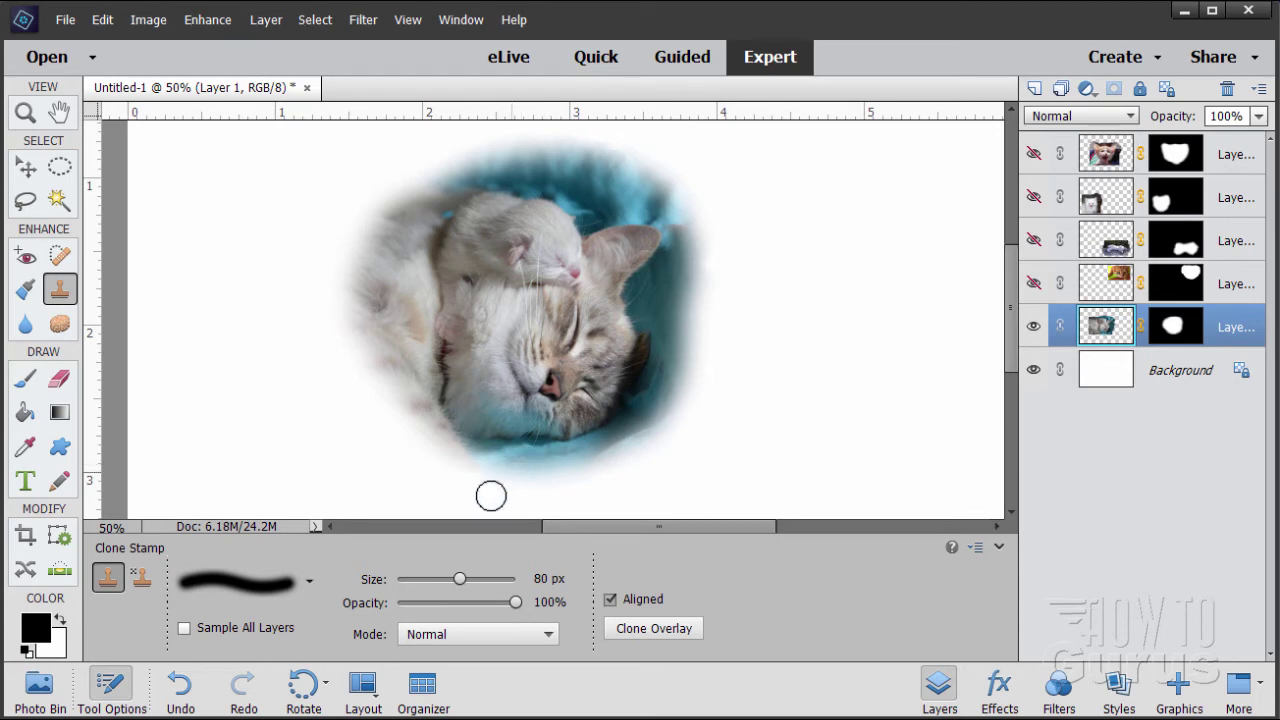
- Clone blanket into the bottom edge and touch up the right edge
{"action": "left_click_drag", "start_coordinate": [517, 463], "coordinate": [491, 476]}
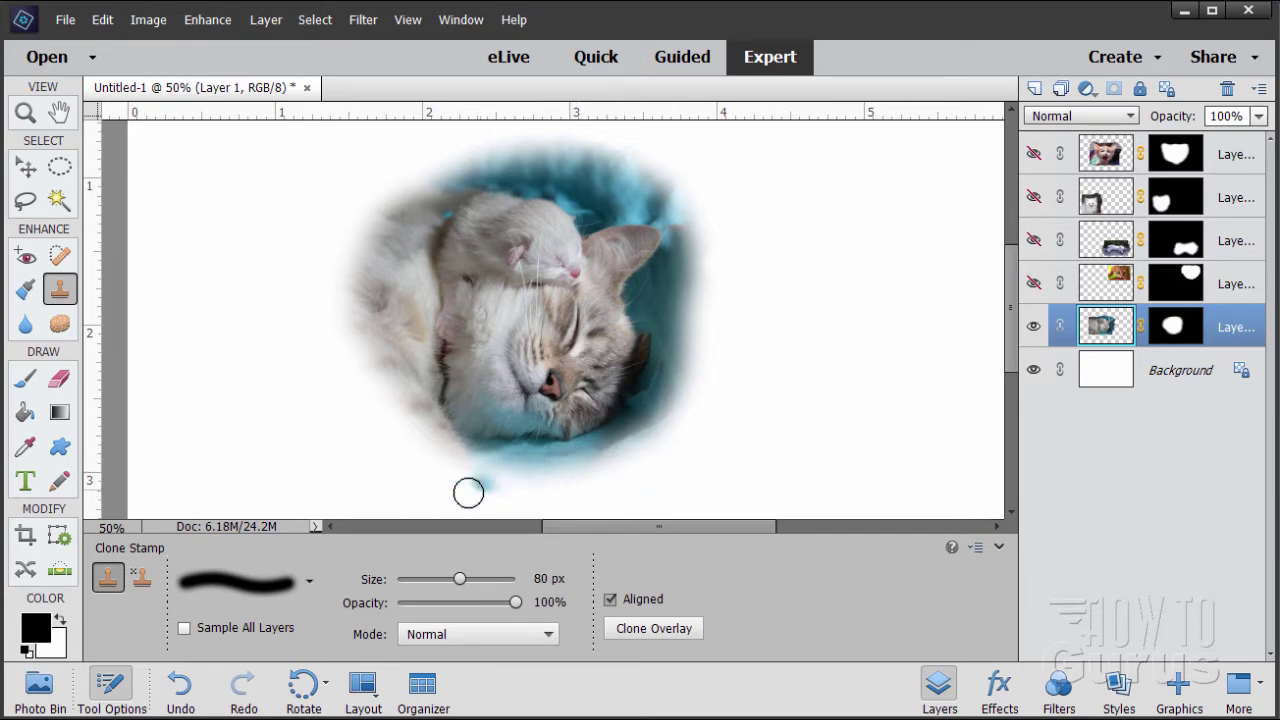
{"action": "left_click", "coordinate": [702, 382]}
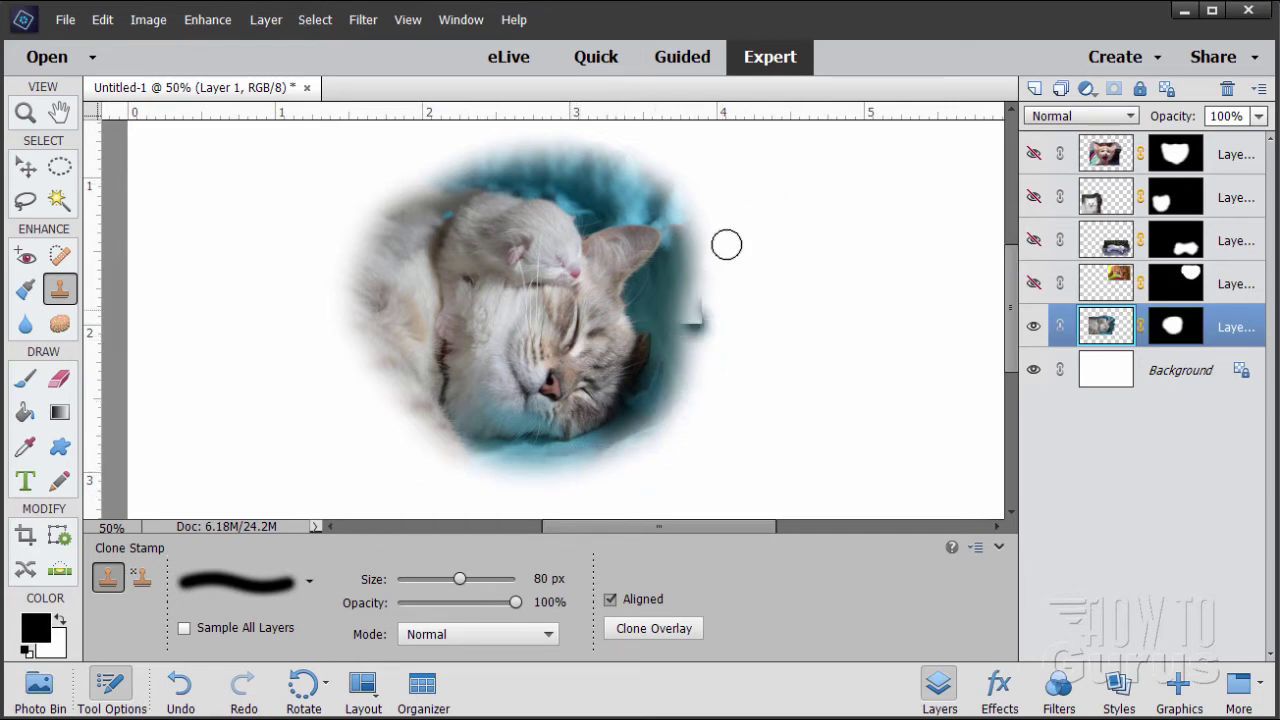
{"action": "mouse_move", "coordinate": [726, 243]}
{"action": "left_mouse_down"}
{"action": "mouse_move", "coordinate": [692, 297]}
{"action": "mouse_move", "coordinate": [681, 223]}
{"action": "left_mouse_up"}
{"action": "key", "text": "ctrl+z"}
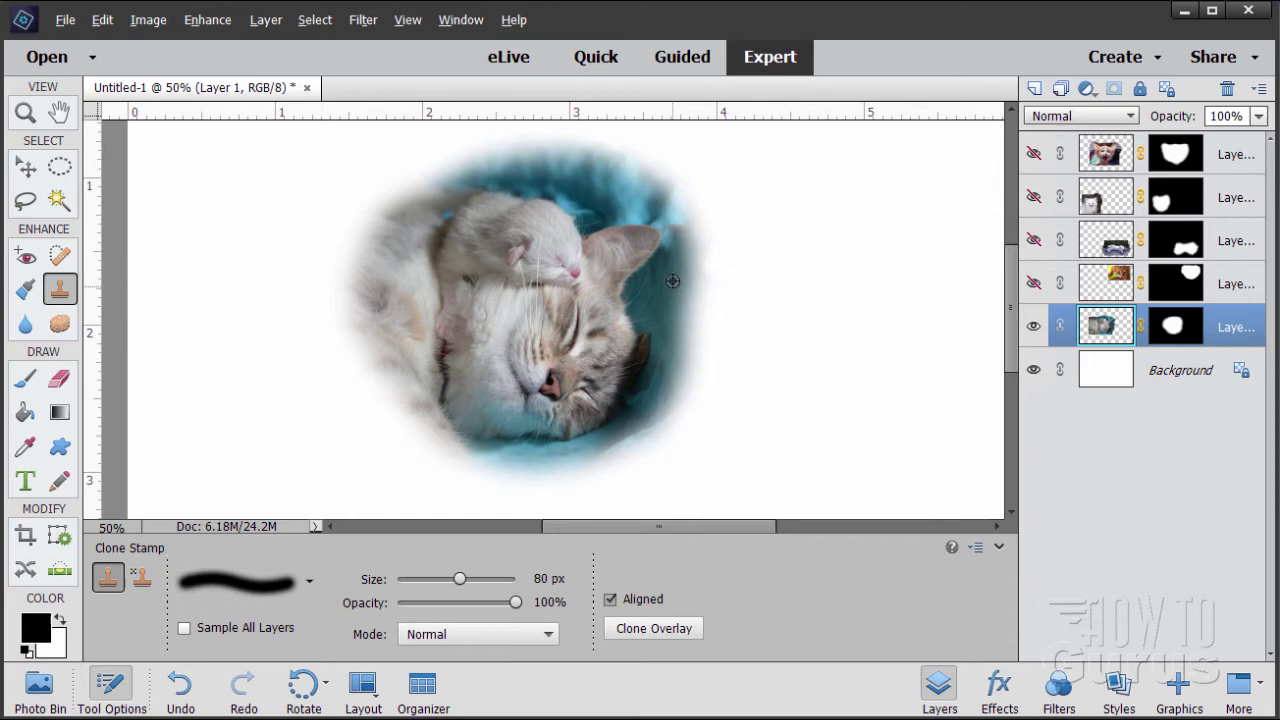
{"action": "left_click", "coordinate": [629, 188], "text": "alt"}
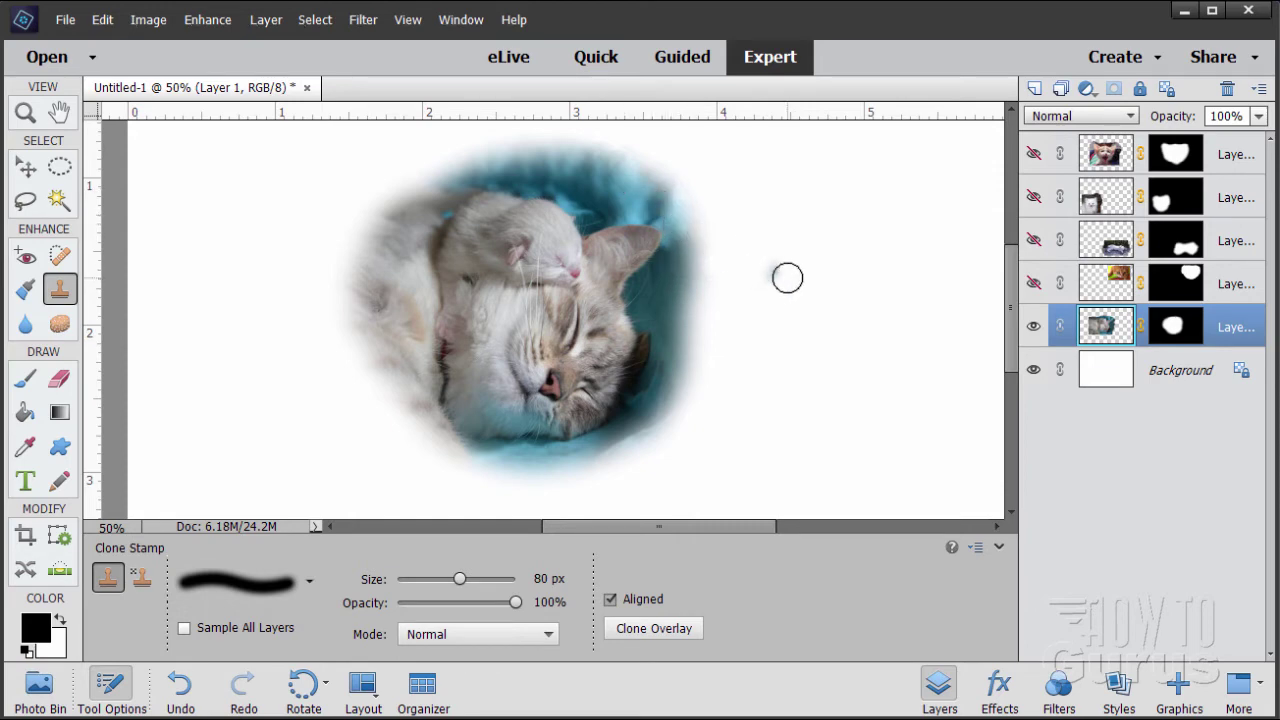
{"action": "left_click", "coordinate": [725, 268]}
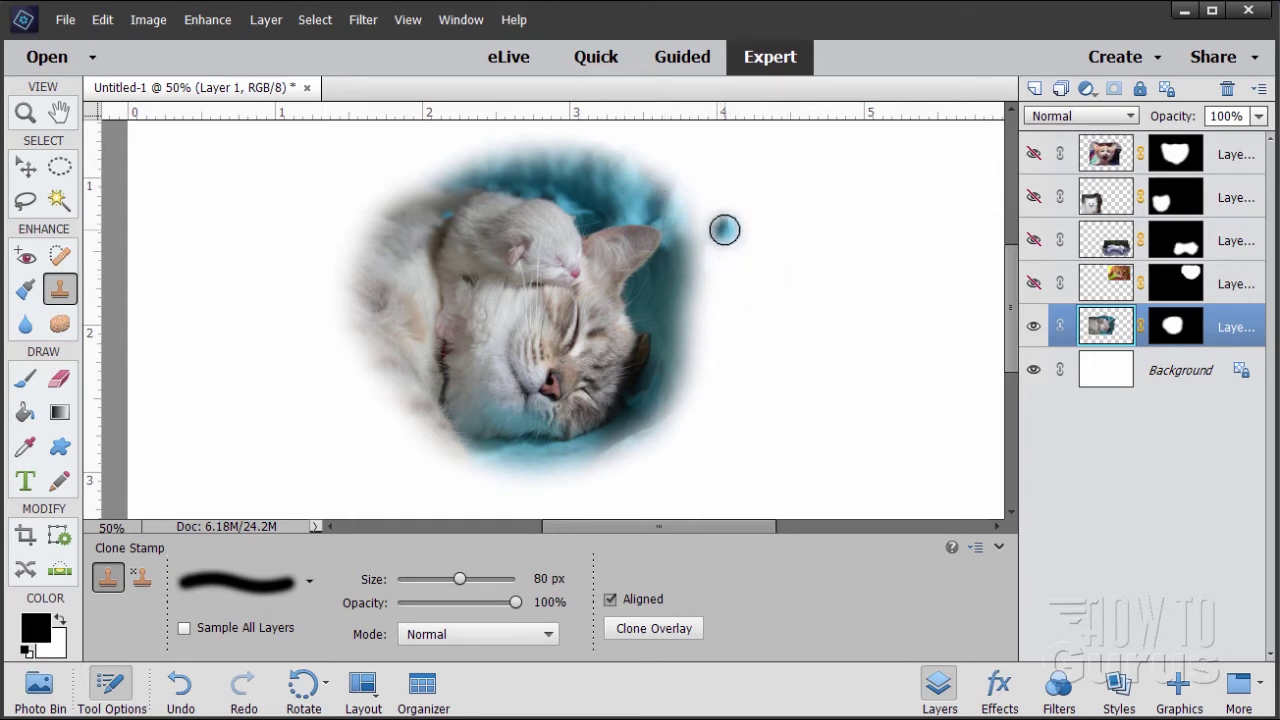
- Fit the canvas on screen, move the blanket cat to the upper left, and hide it
{"action": "left_click", "coordinate": [25, 113]}
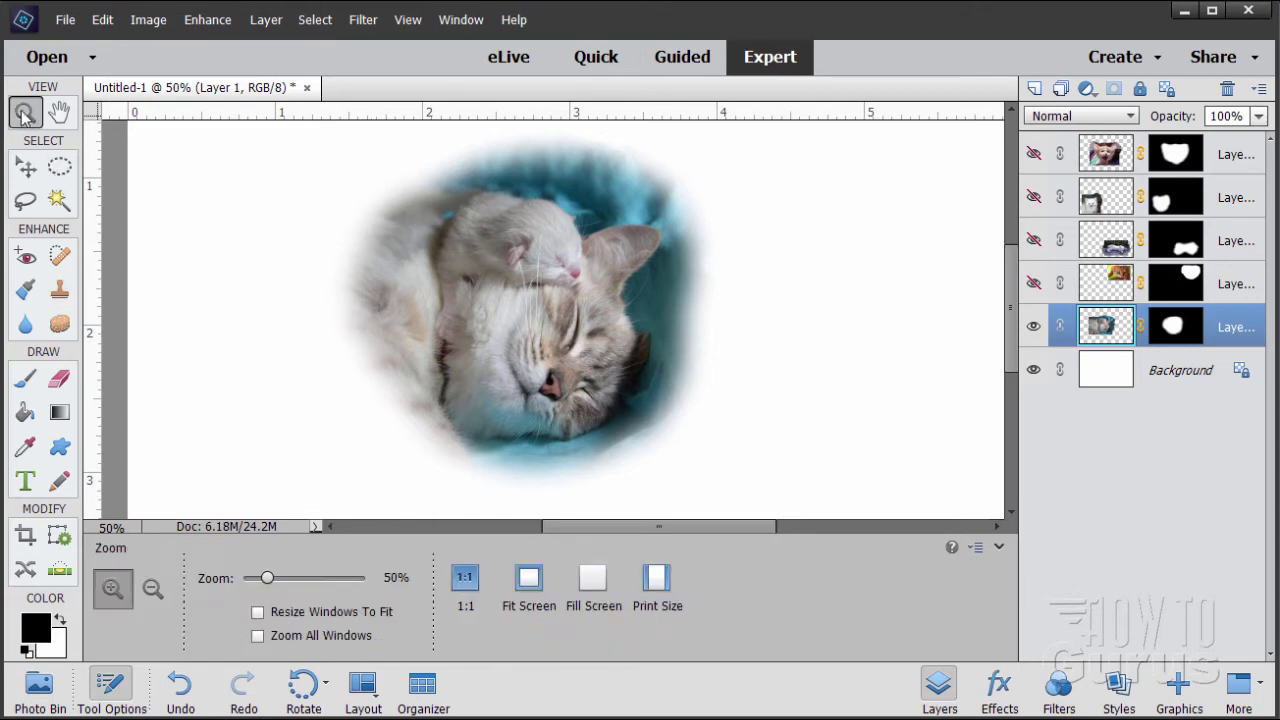
{"action": "left_click", "coordinate": [529, 578]}
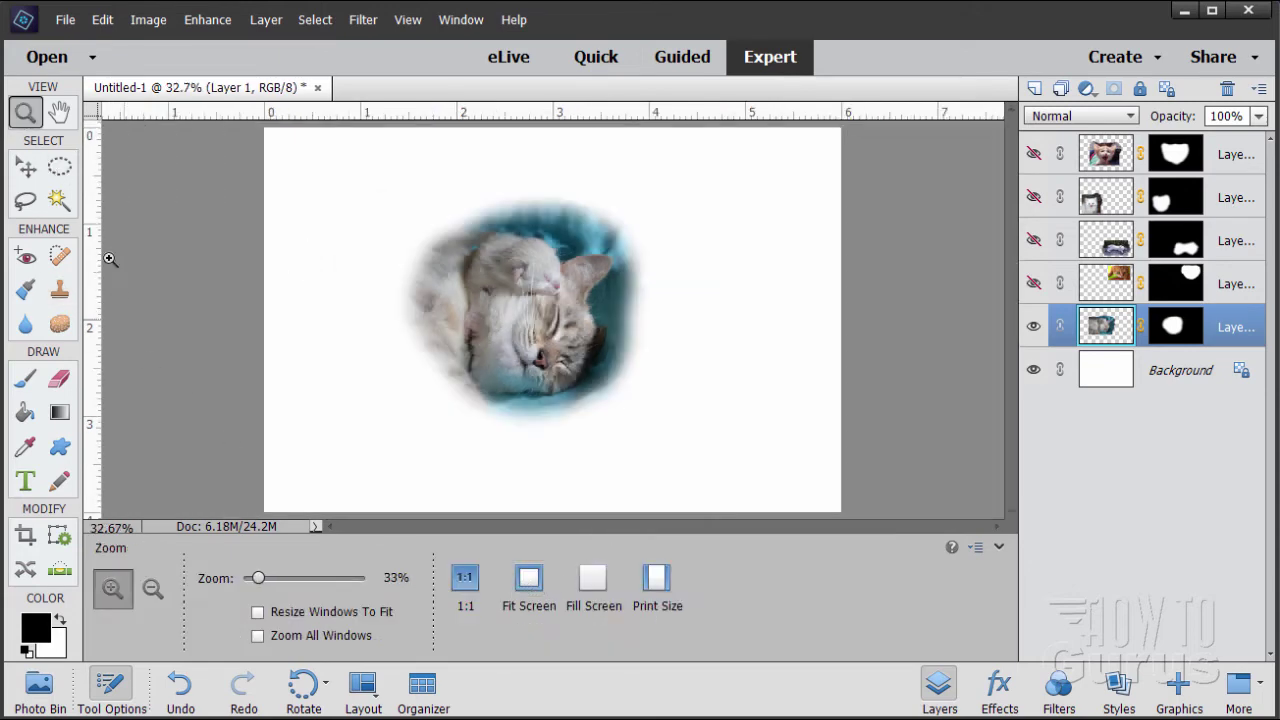
{"action": "left_click", "coordinate": [25, 170]}
{"action": "left_click_drag", "start_coordinate": [514, 300], "coordinate": [378, 247]}
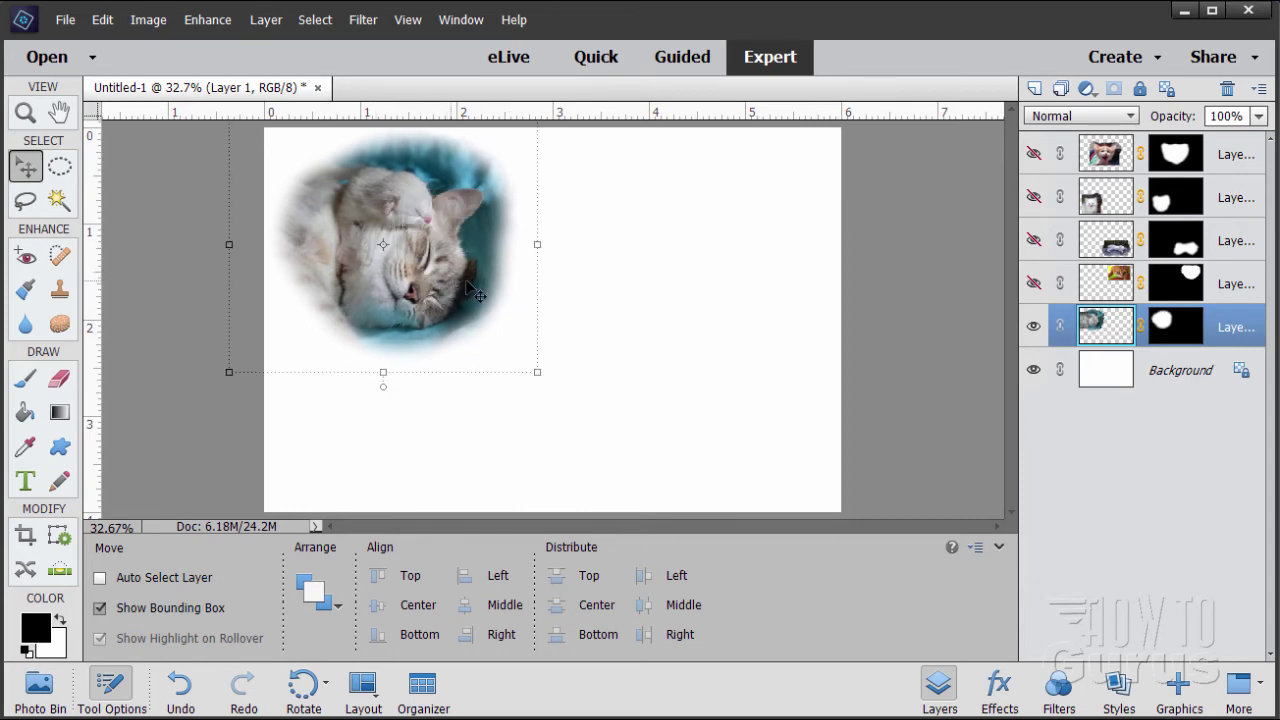
{"action": "left_click", "coordinate": [1034, 326]}
- Show Layer 3, move the orange cat to the centre, and select Background
{"action": "left_click", "coordinate": [1034, 283]}
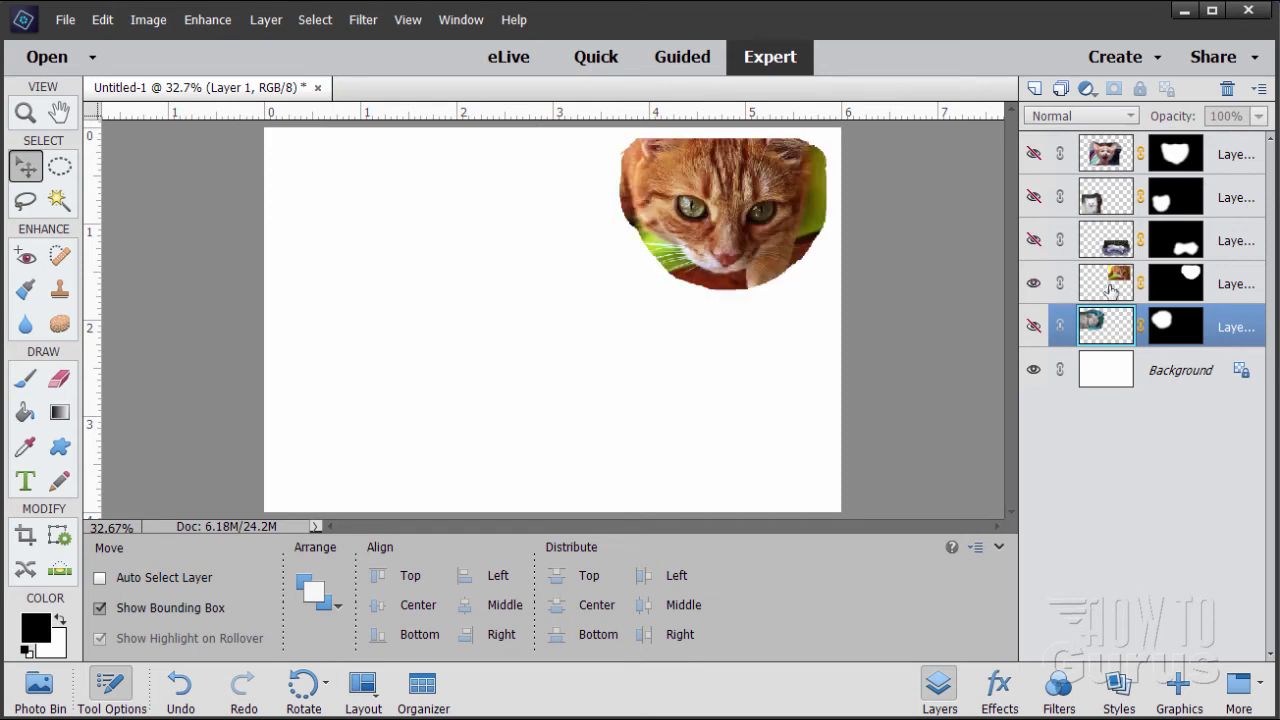
{"action": "left_click", "coordinate": [1110, 290]}
{"action": "left_click_drag", "start_coordinate": [797, 250], "coordinate": [667, 330]}
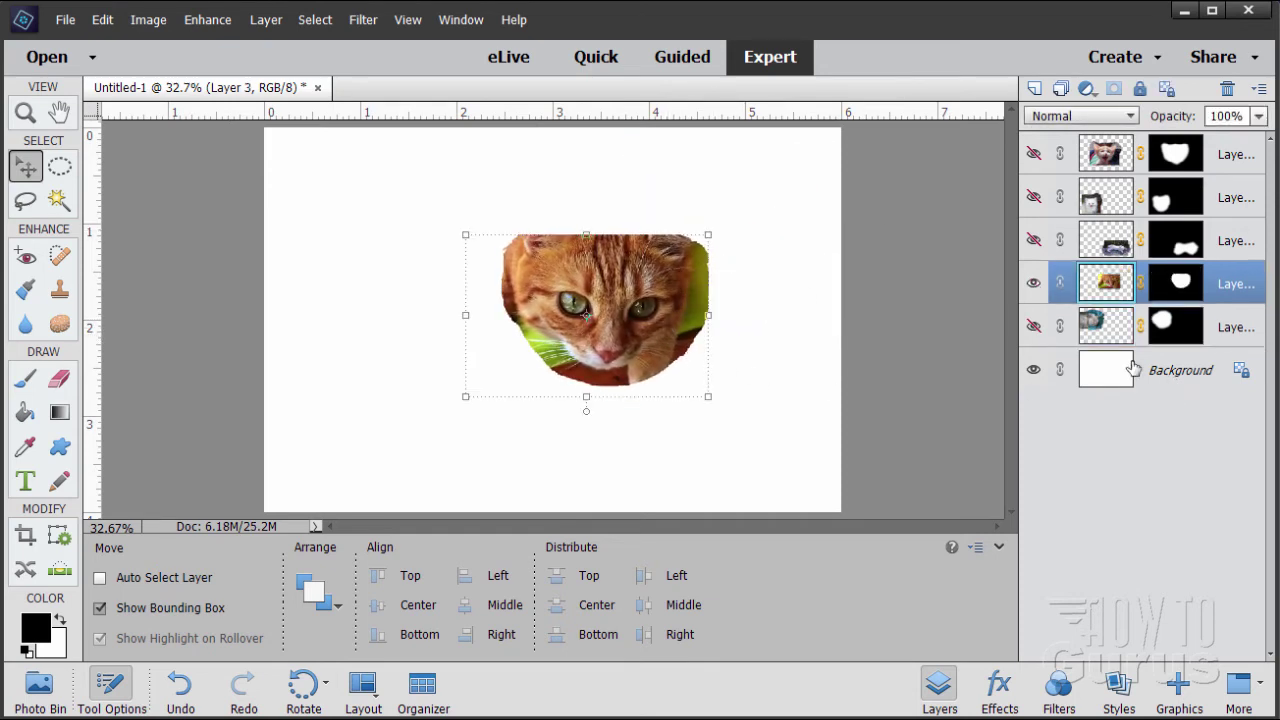
{"action": "left_click", "coordinate": [1133, 369]}
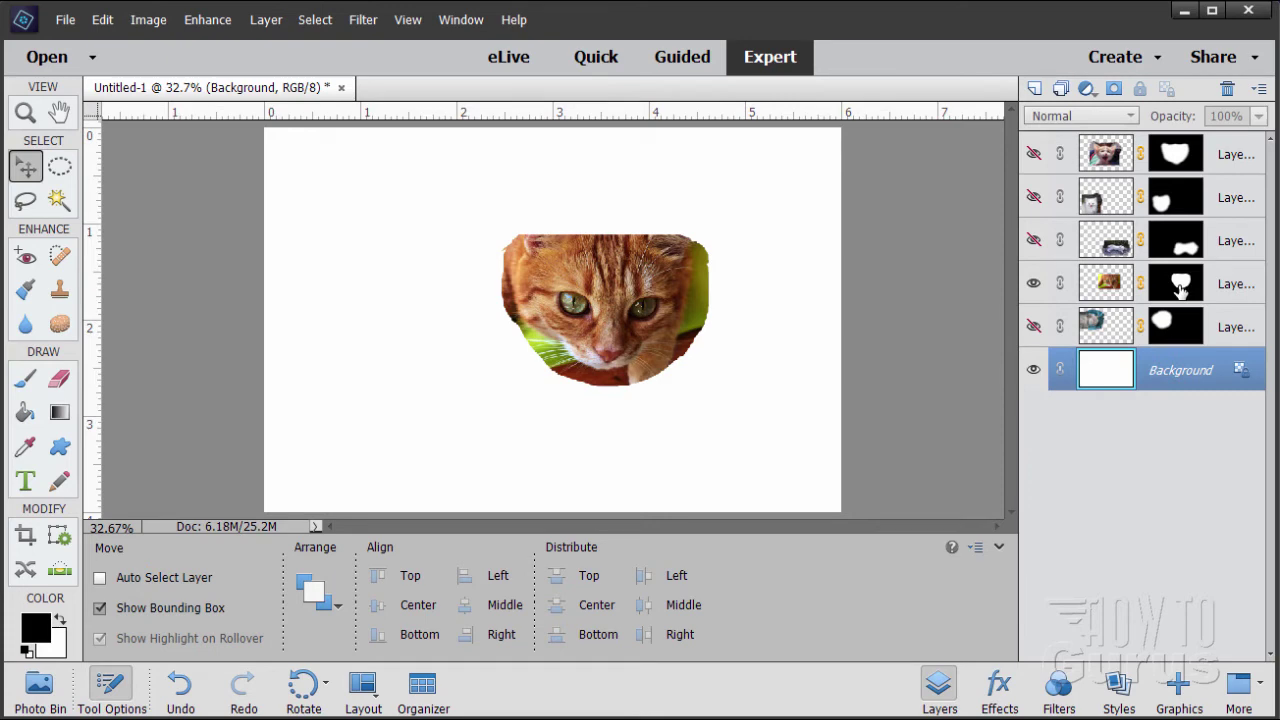
- Zoom in closely on the orange tabby photo
{"action": "left_click", "coordinate": [26, 113]}
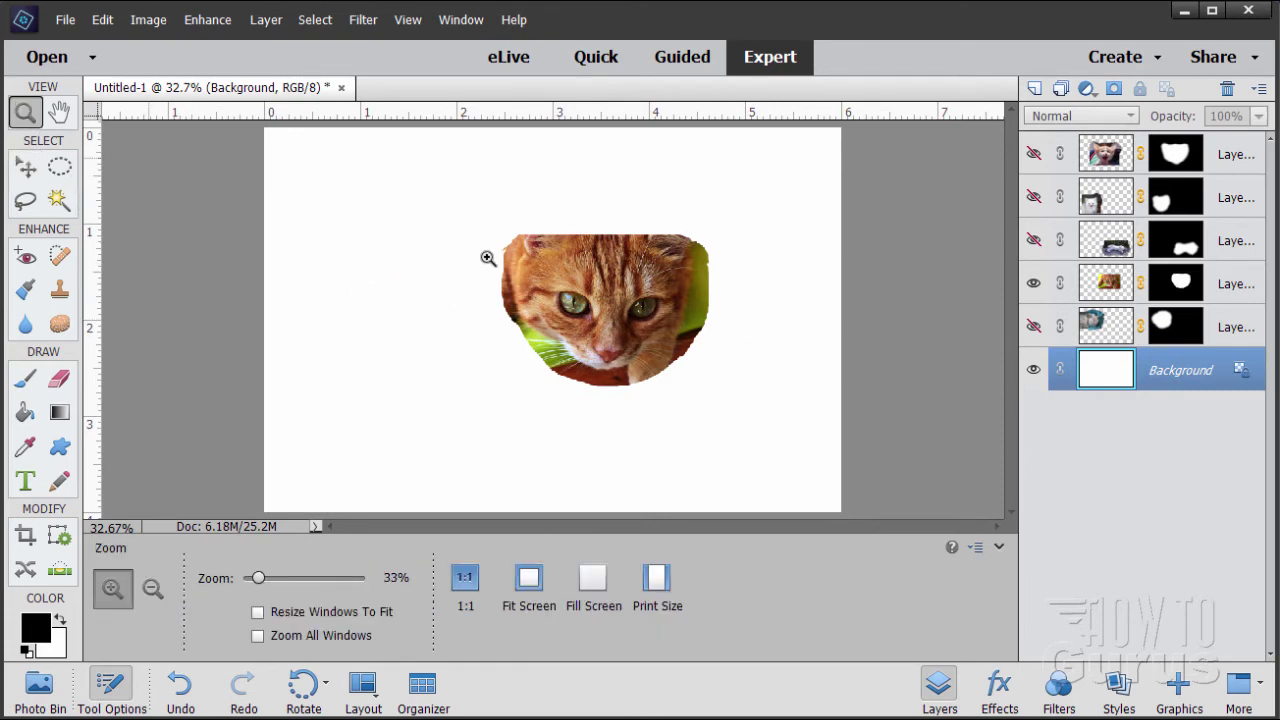
{"action": "left_click", "coordinate": [671, 278]}
{"action": "left_click", "coordinate": [668, 287]}
{"action": "left_click", "coordinate": [670, 292]}
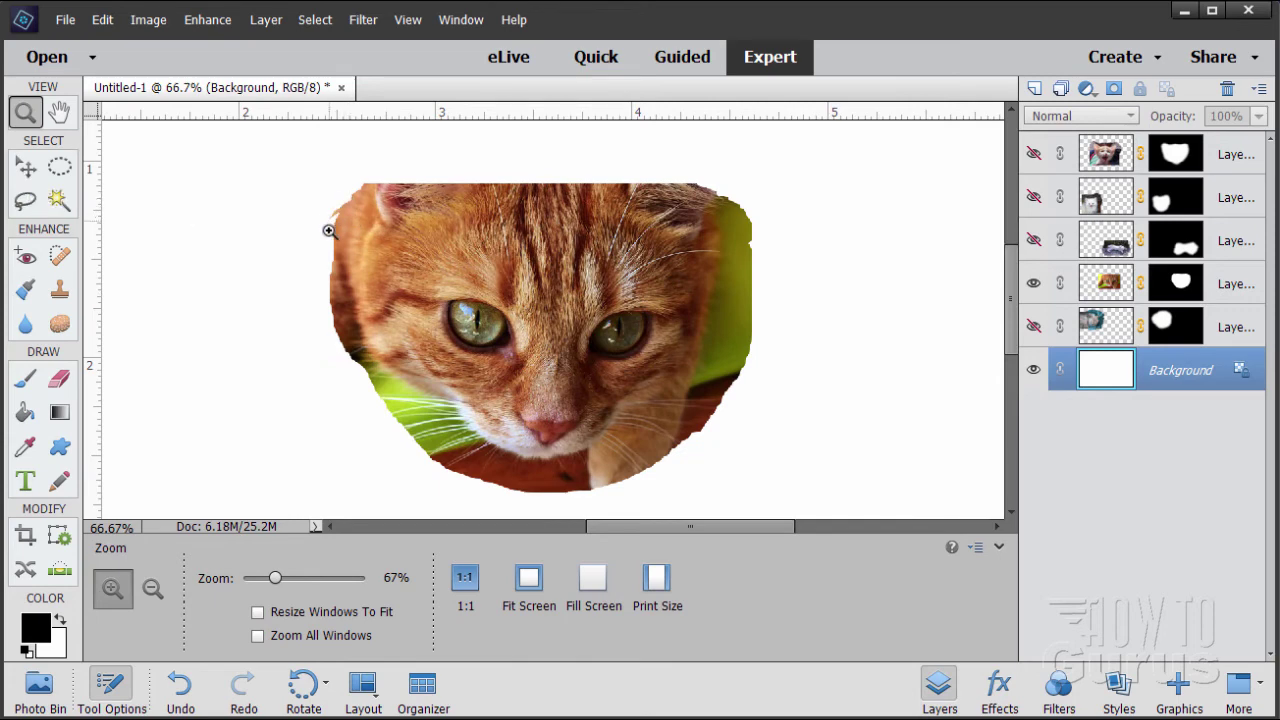
{"action": "left_click", "coordinate": [43, 181]}
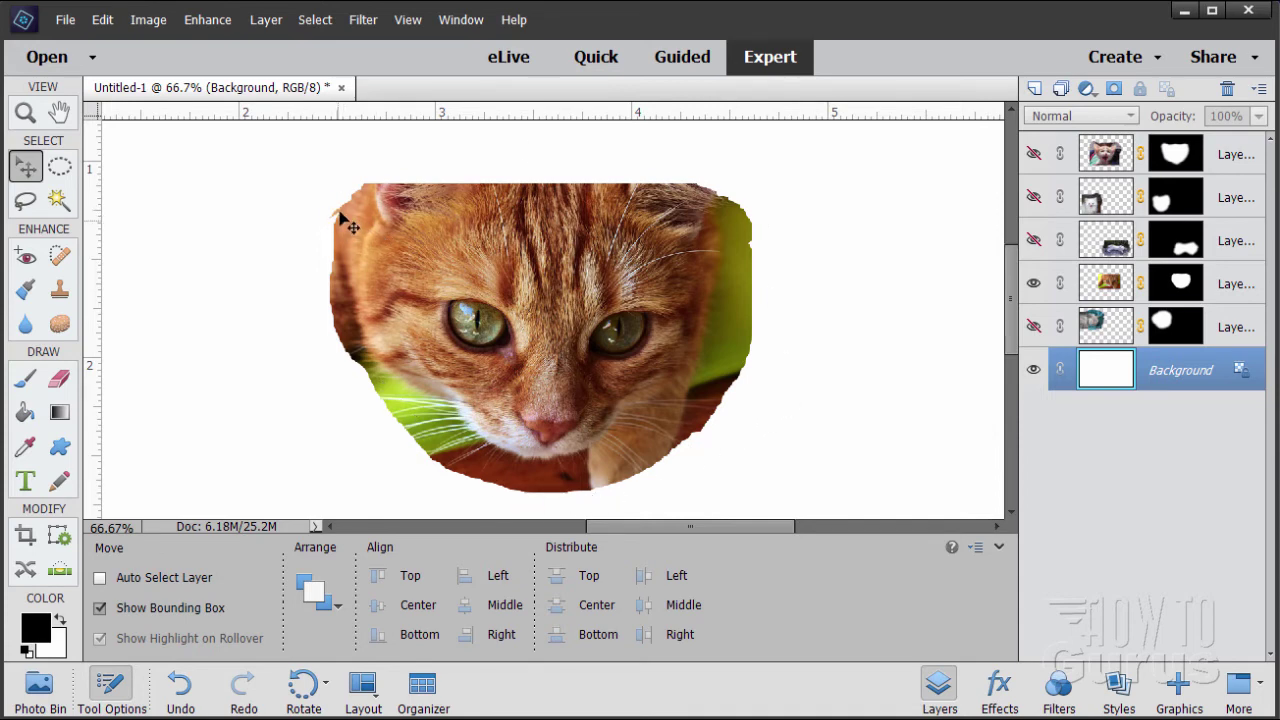
- Target Layer 3's mask and choose the 19 px Brush preset, then return to Move
{"action": "left_click", "coordinate": [1183, 281]}
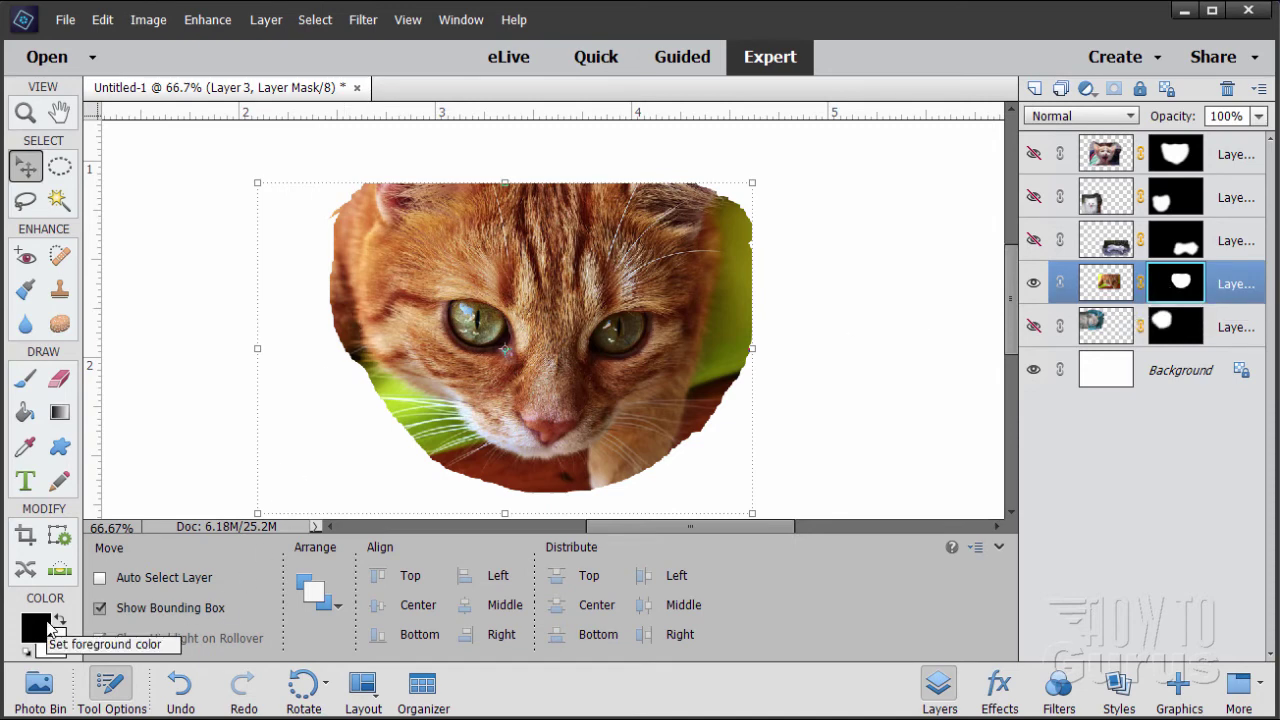
{"action": "left_click", "coordinate": [26, 379]}
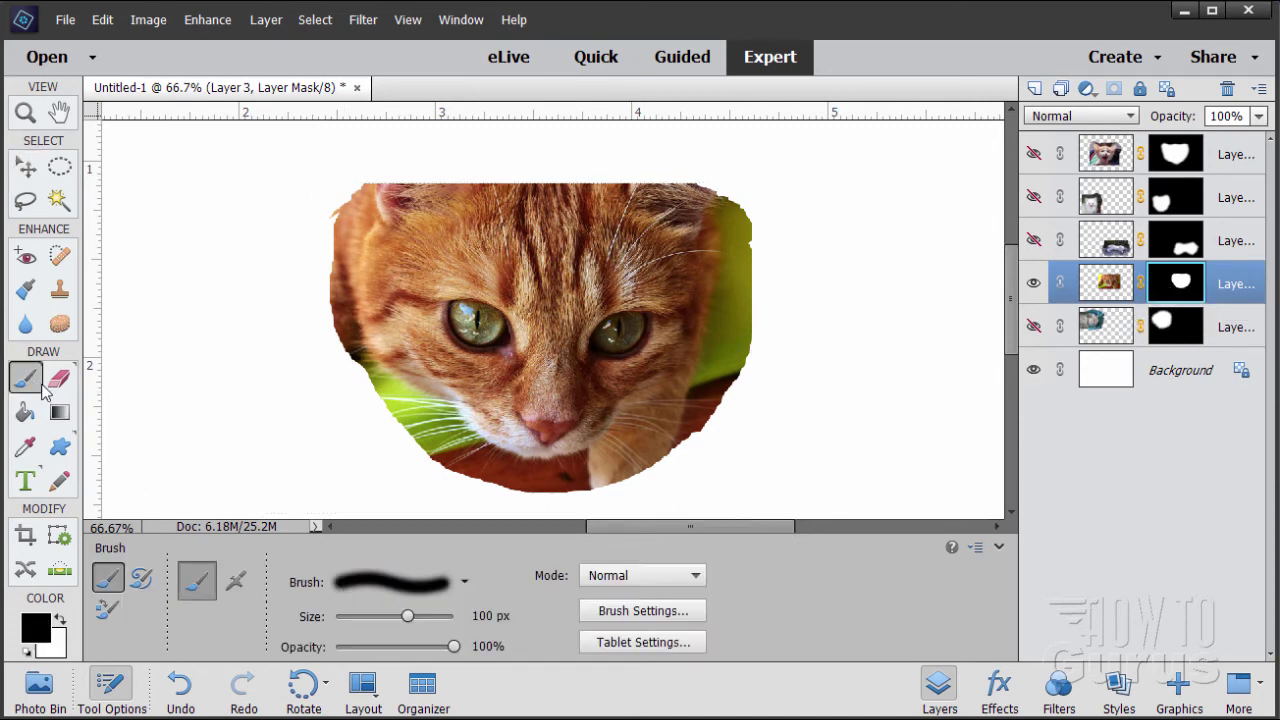
{"action": "left_click", "coordinate": [465, 582]}
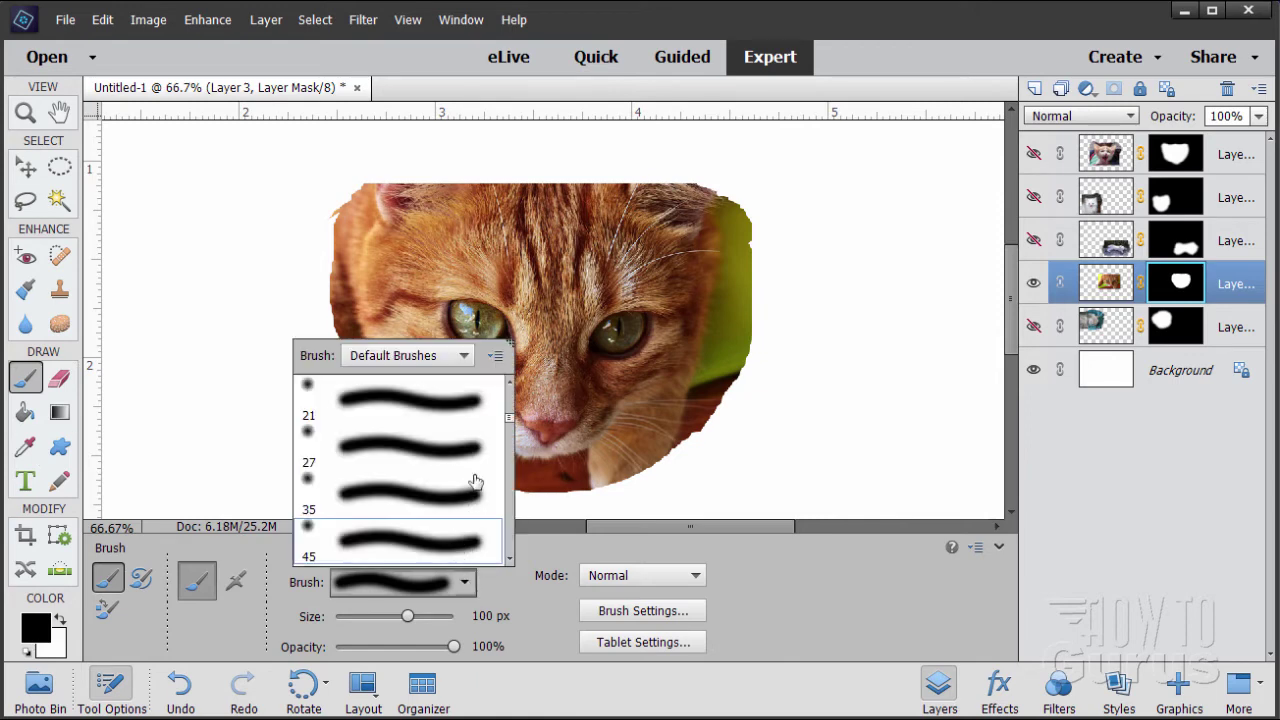
{"action": "left_click_drag", "start_coordinate": [509, 425], "coordinate": [509, 408]}
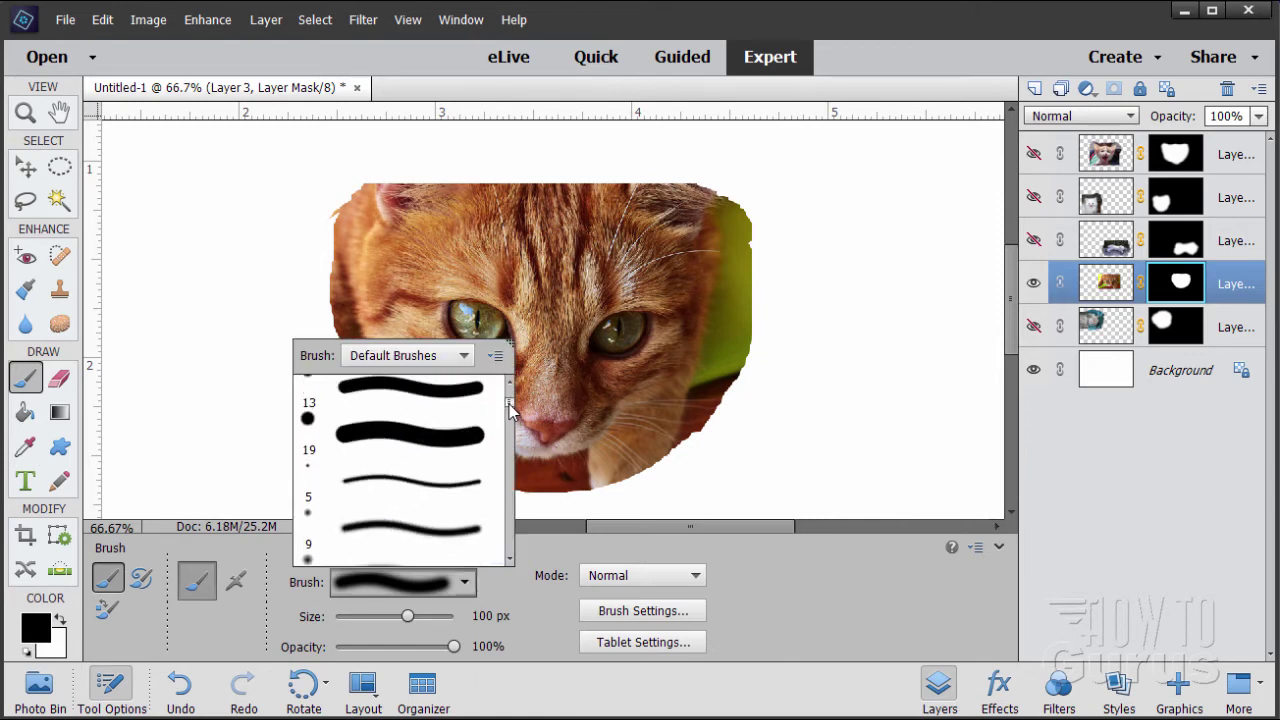
{"action": "double_click", "coordinate": [349, 434]}
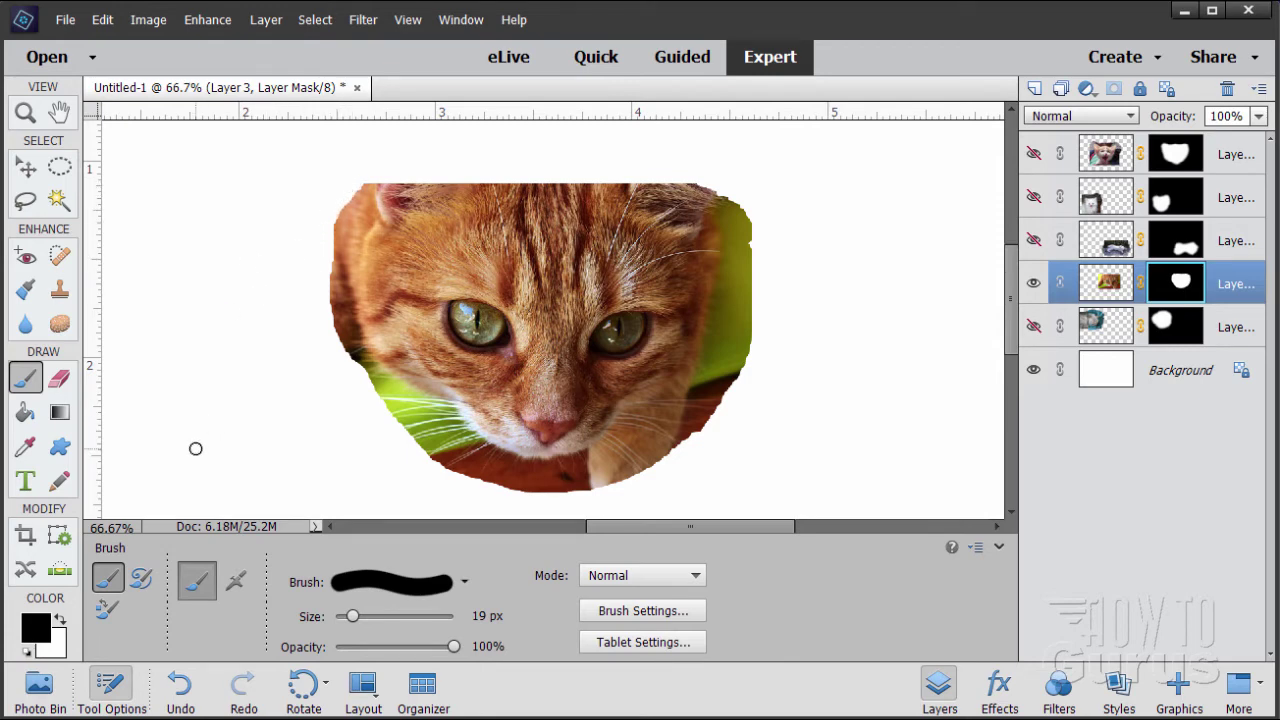
{"action": "left_click", "coordinate": [27, 168]}
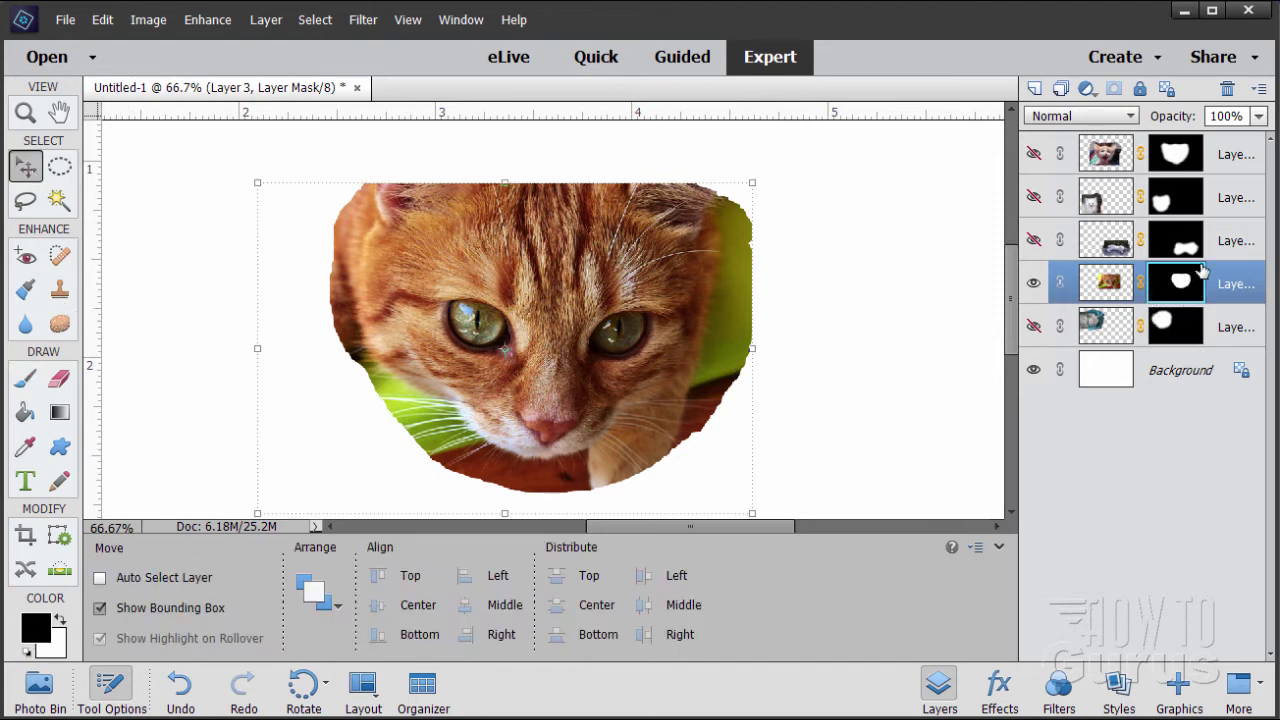
- Reapply Gaussian Blur to Layer 3's mask, then make Layer 3 active again
{"action": "left_click", "coordinate": [362, 19]}
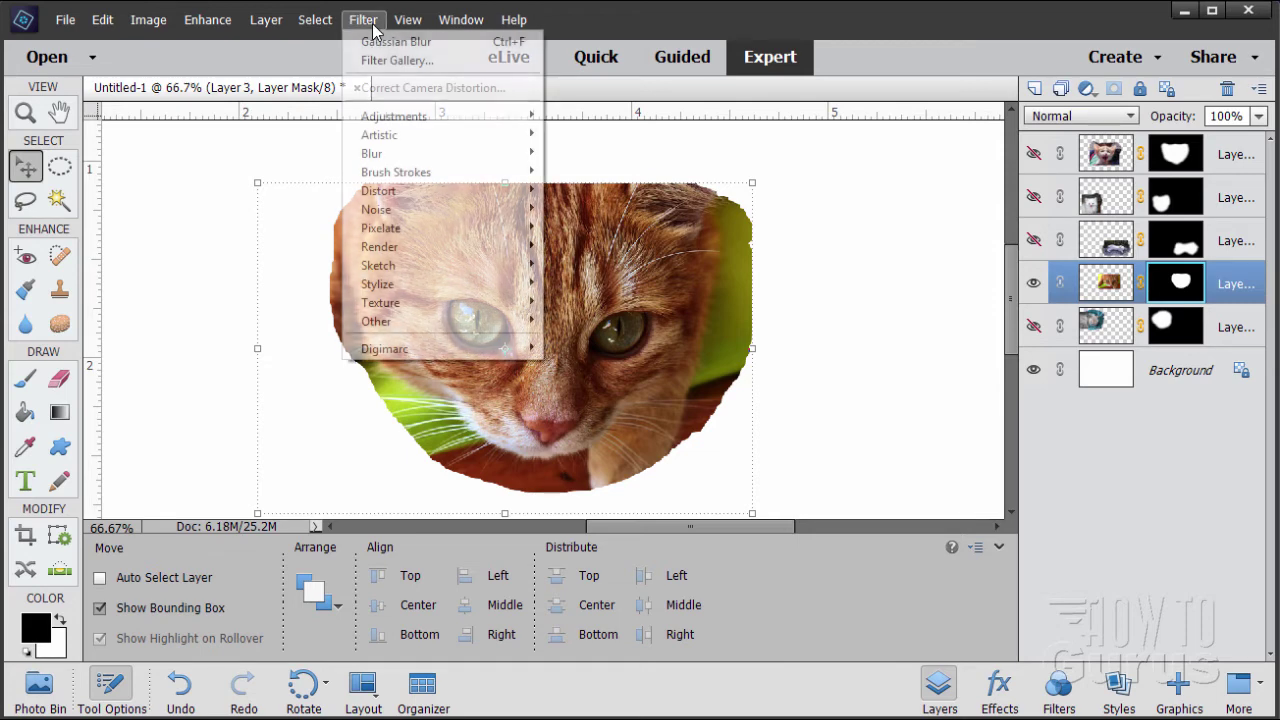
{"action": "left_click", "coordinate": [385, 39]}
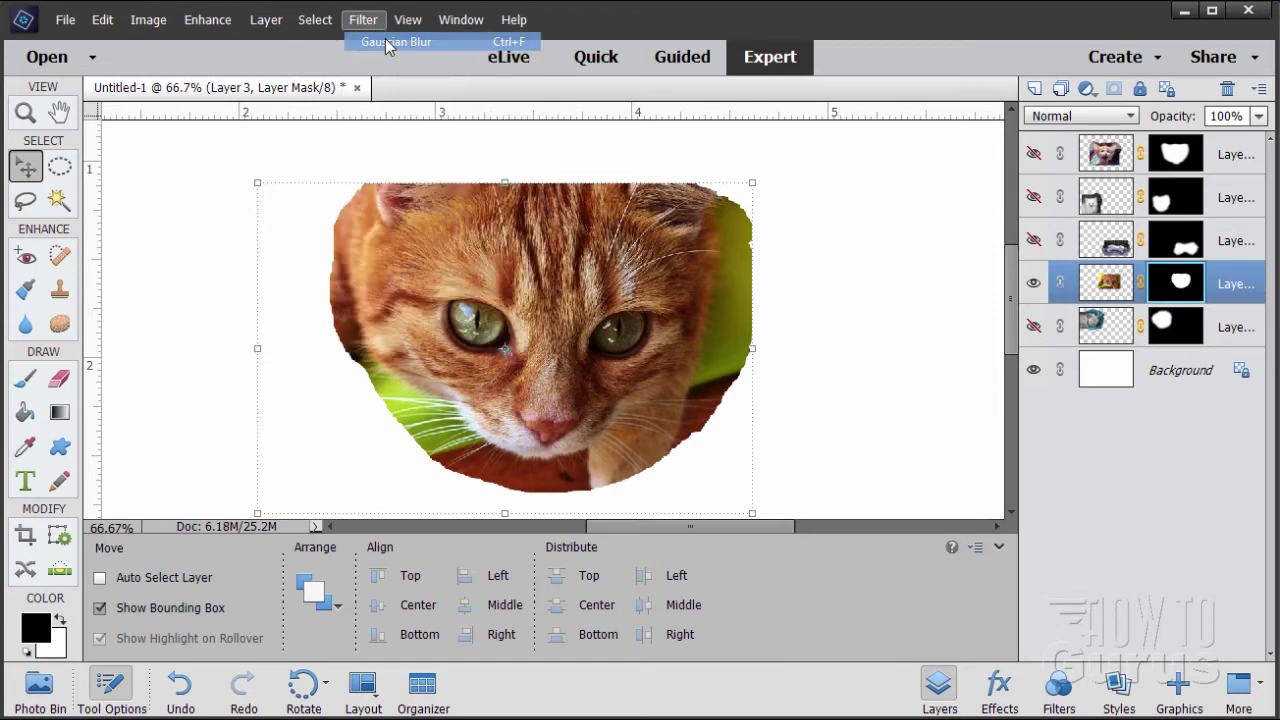
{"action": "left_click", "coordinate": [1110, 376]}
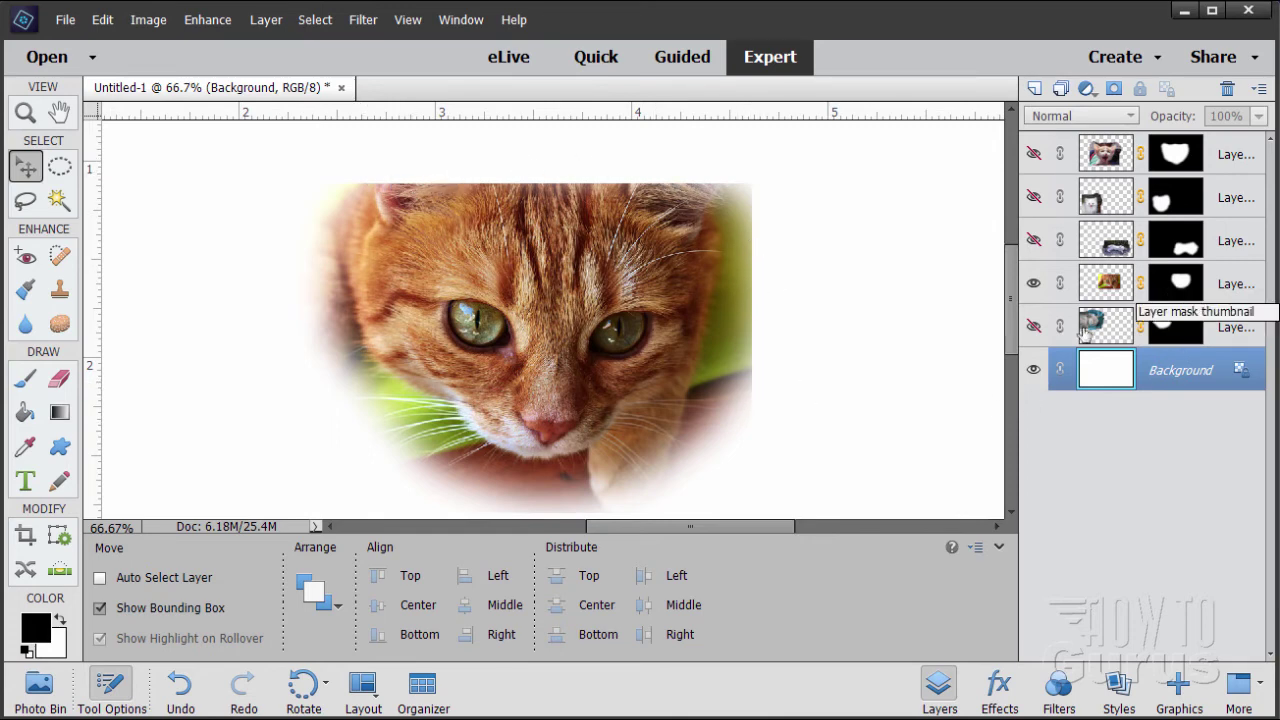
{"action": "scroll", "coordinate": [1013, 371], "scroll_direction": "down", "scroll_amount": 2}
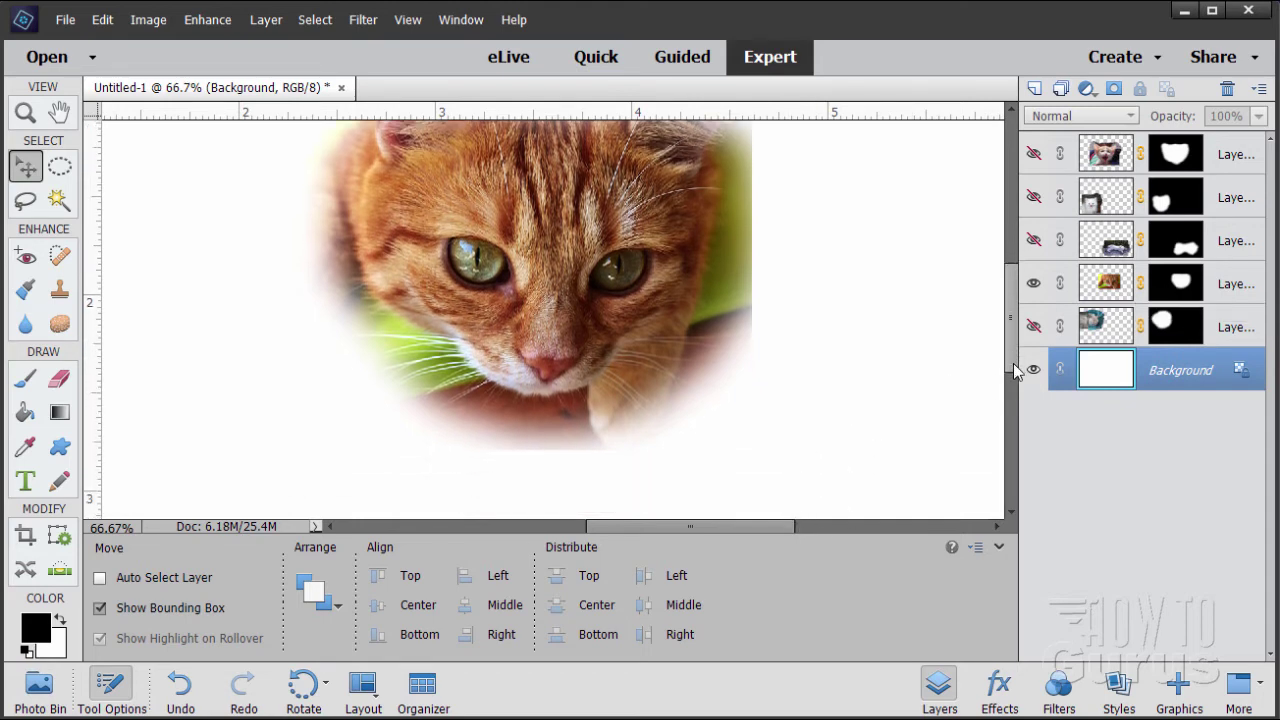
{"action": "left_click", "coordinate": [1112, 292]}
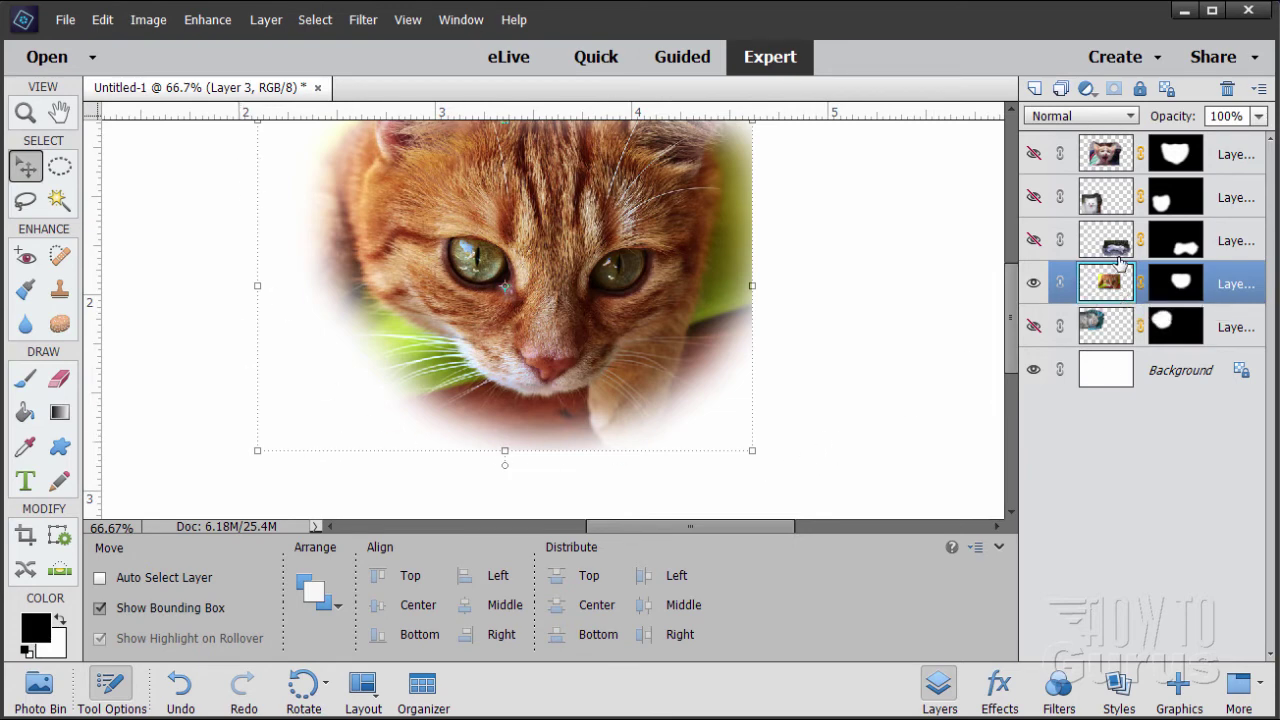
- Sample the tabby's forehead fur and clone it above the photo's cut-off top edge
{"action": "left_click", "coordinate": [59, 289]}
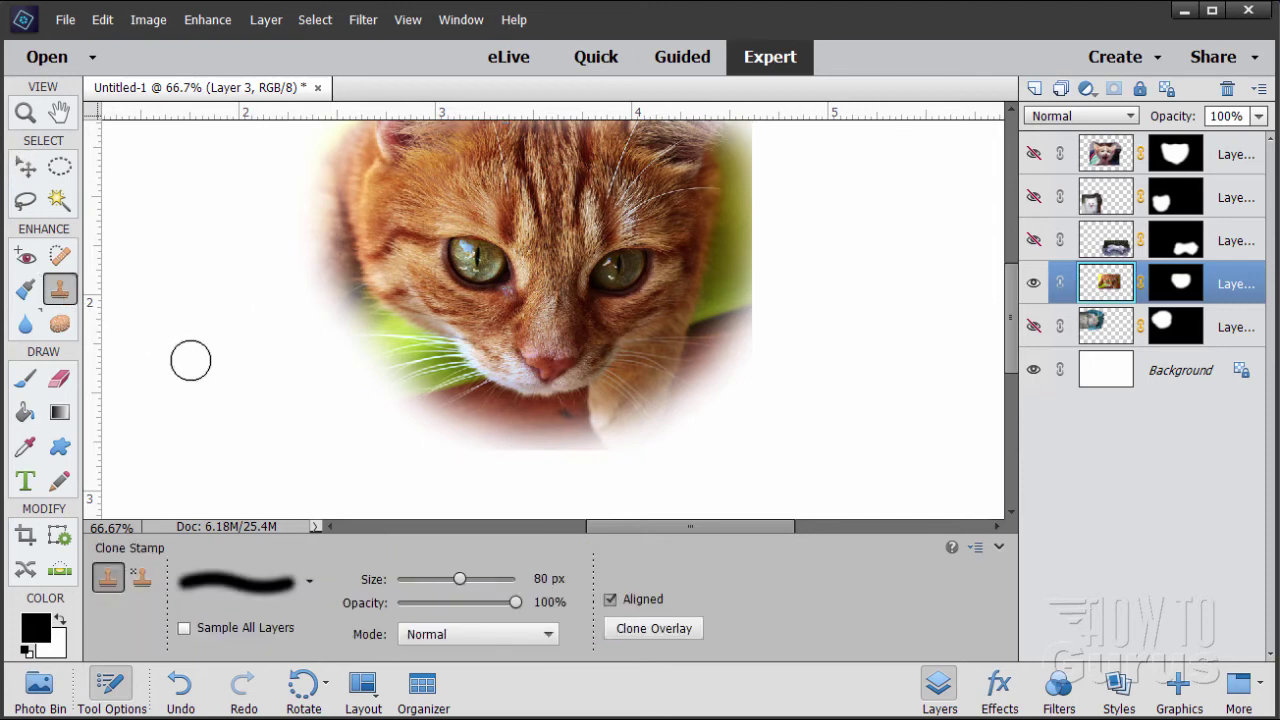
{"action": "key", "text": "alt"}
{"action": "left_click", "coordinate": [499, 419], "text": "alt"}
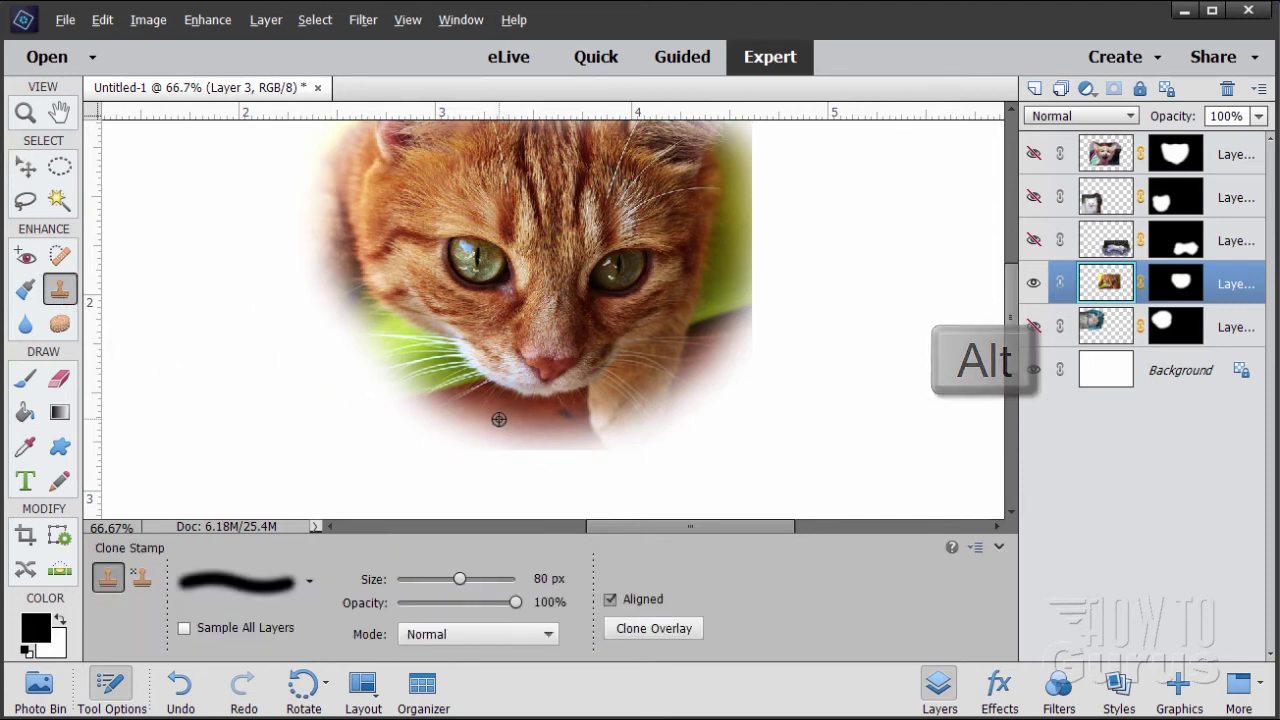
{"action": "mouse_move", "coordinate": [514, 446]}
{"action": "left_mouse_down"}
{"action": "mouse_move", "coordinate": [560, 459]}
{"action": "mouse_move", "coordinate": [533, 444]}
{"action": "left_mouse_up"}
{"action": "key", "text": "ctrl+z"}
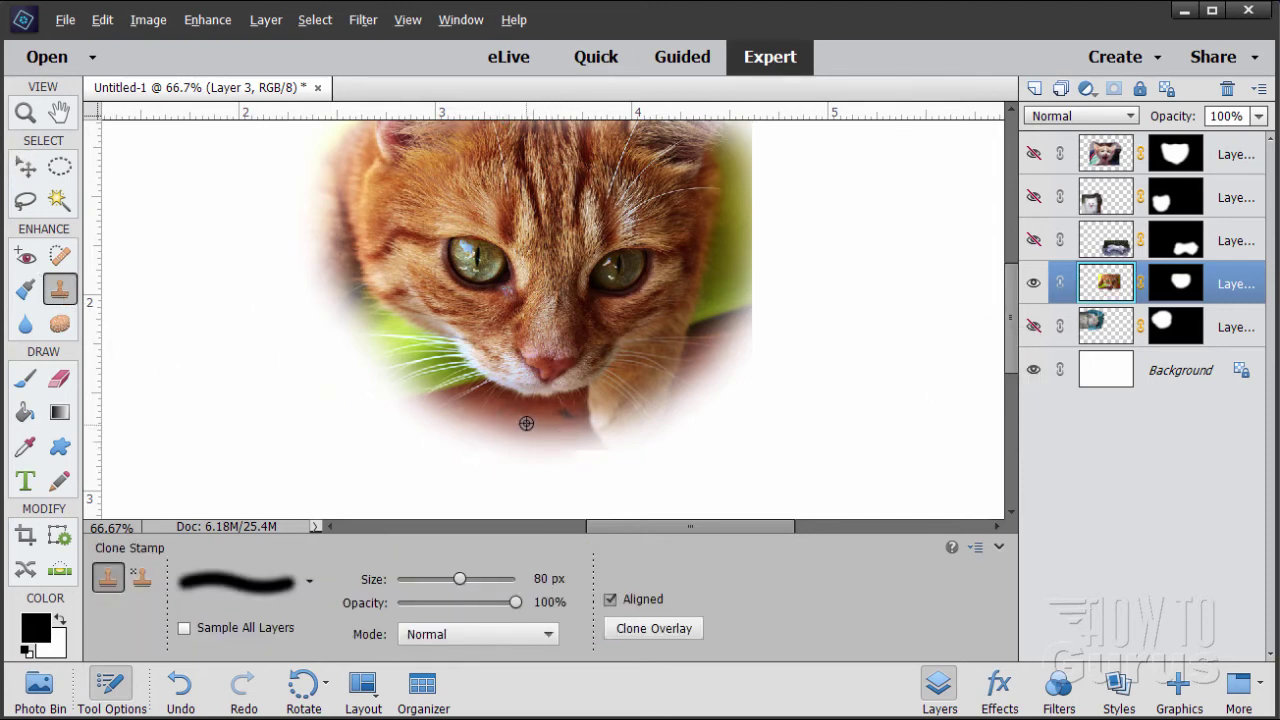
{"action": "key", "text": "alt"}
{"action": "scroll", "coordinate": [1011, 340], "scroll_direction": "up", "scroll_amount": 3}
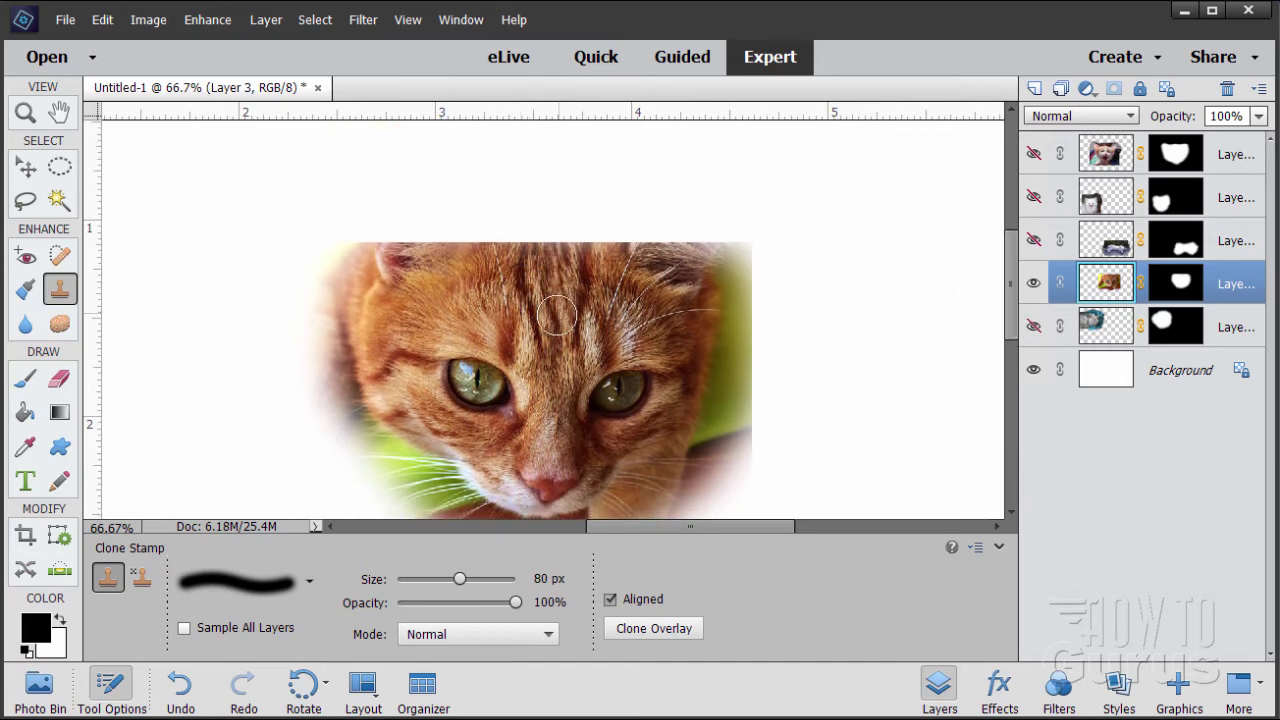
{"action": "left_click", "coordinate": [432, 272]}
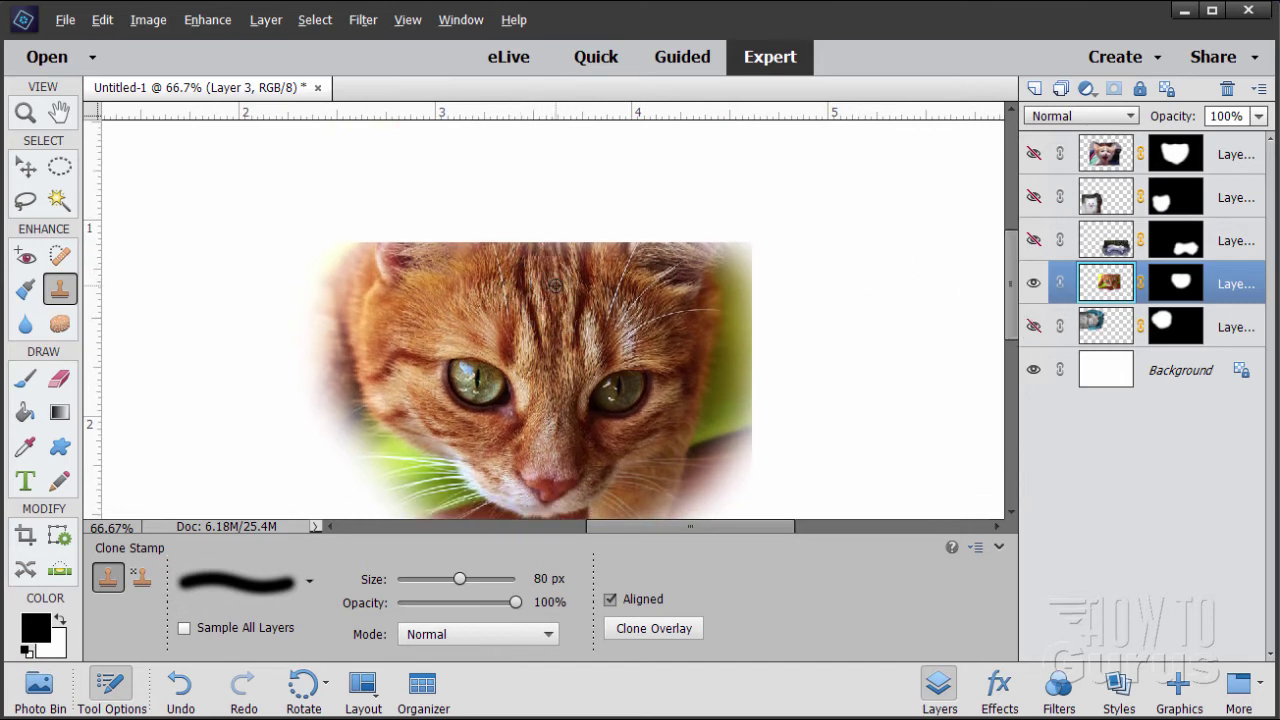
{"action": "mouse_move", "coordinate": [557, 262]}
{"action": "left_mouse_down"}
{"action": "mouse_move", "coordinate": [553, 225]}
{"action": "mouse_move", "coordinate": [549, 242]}
{"action": "mouse_move", "coordinate": [549, 225]}
{"action": "mouse_move", "coordinate": [500, 236]}
{"action": "left_mouse_up"}
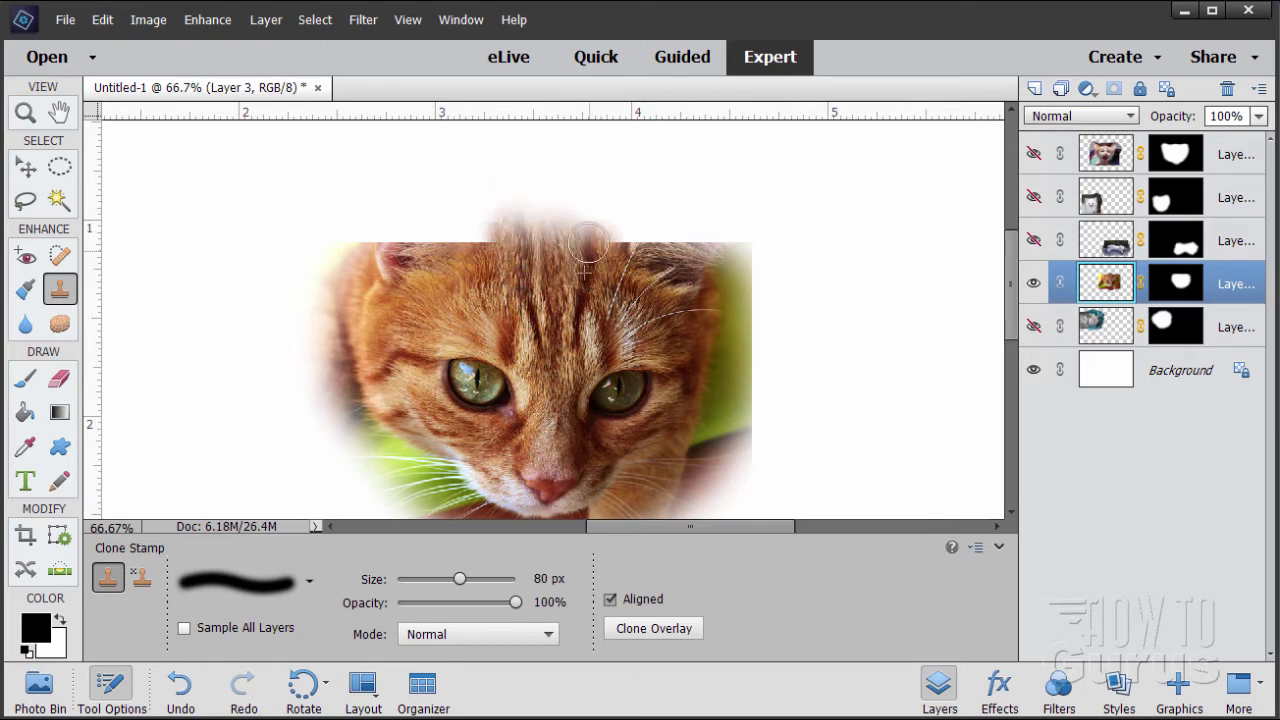
{"action": "left_click_drag", "start_coordinate": [591, 244], "coordinate": [591, 240]}
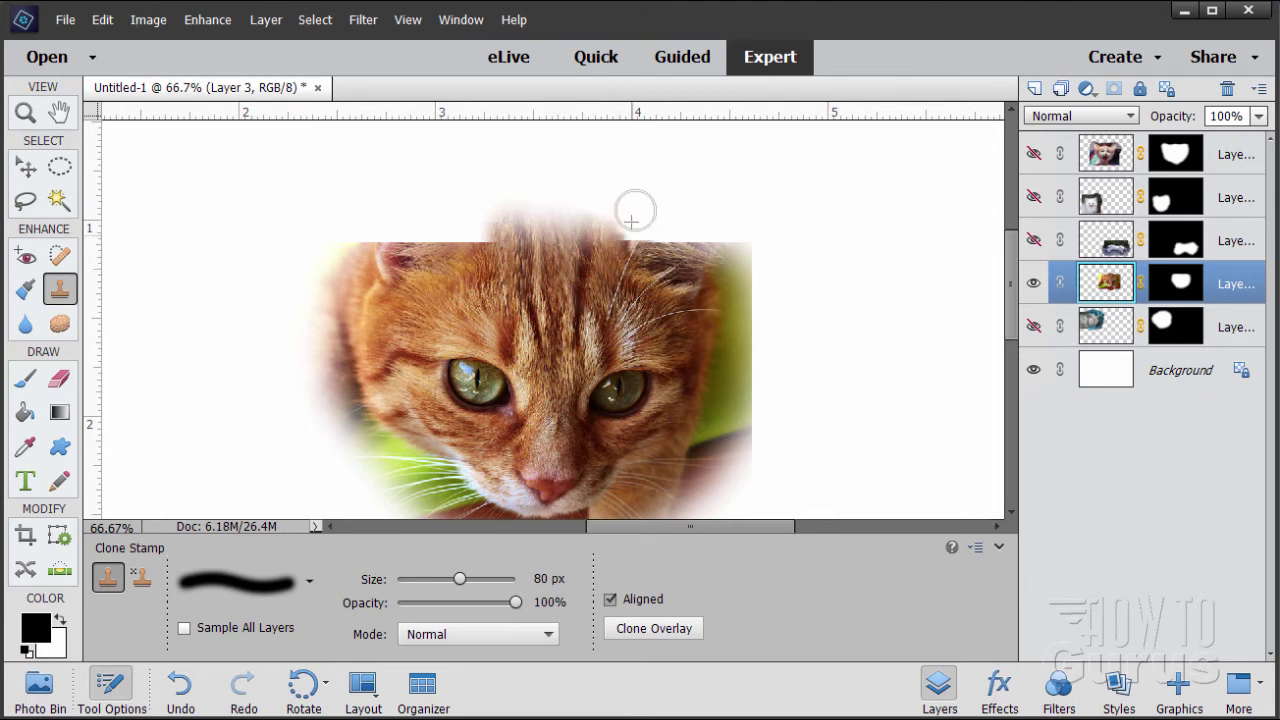
- Cover the white areas at the head's top right and the top-edge notch with cloned fur
{"action": "left_click", "coordinate": [641, 269], "text": "alt"}
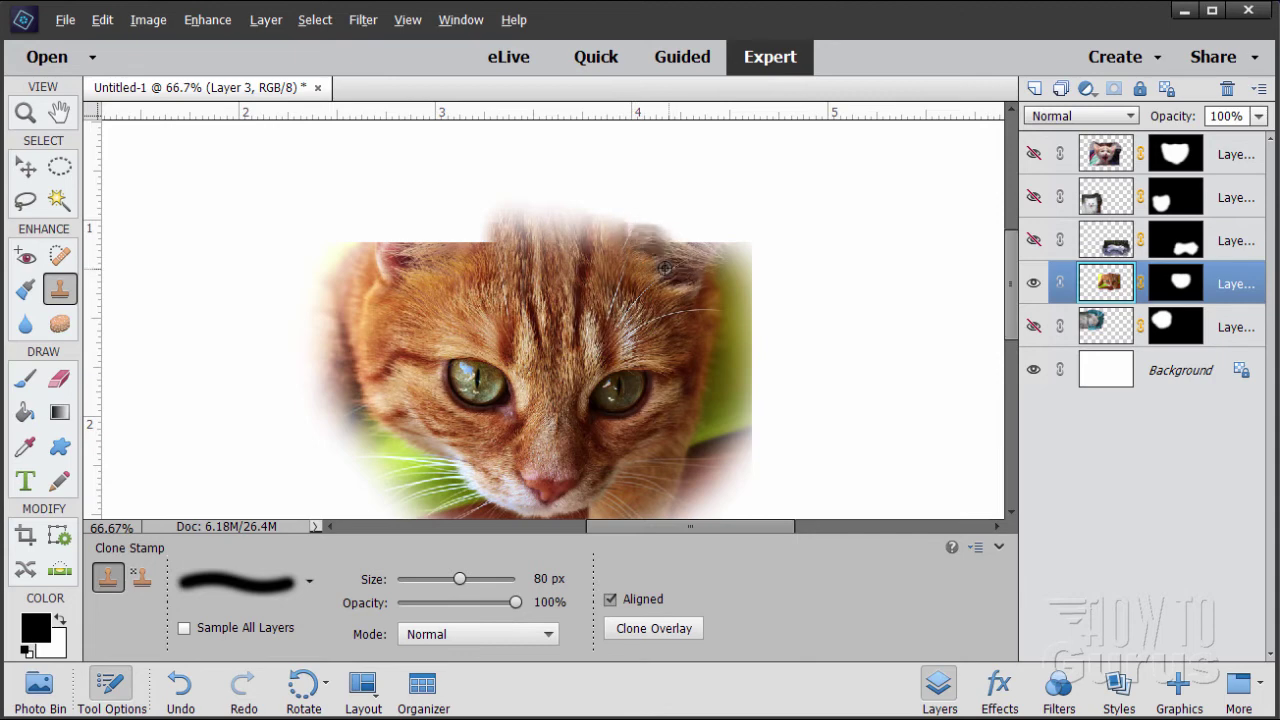
{"action": "mouse_move", "coordinate": [653, 264]}
{"action": "left_mouse_down"}
{"action": "mouse_move", "coordinate": [652, 232]}
{"action": "mouse_move", "coordinate": [641, 218]}
{"action": "mouse_move", "coordinate": [606, 226]}
{"action": "left_mouse_up"}
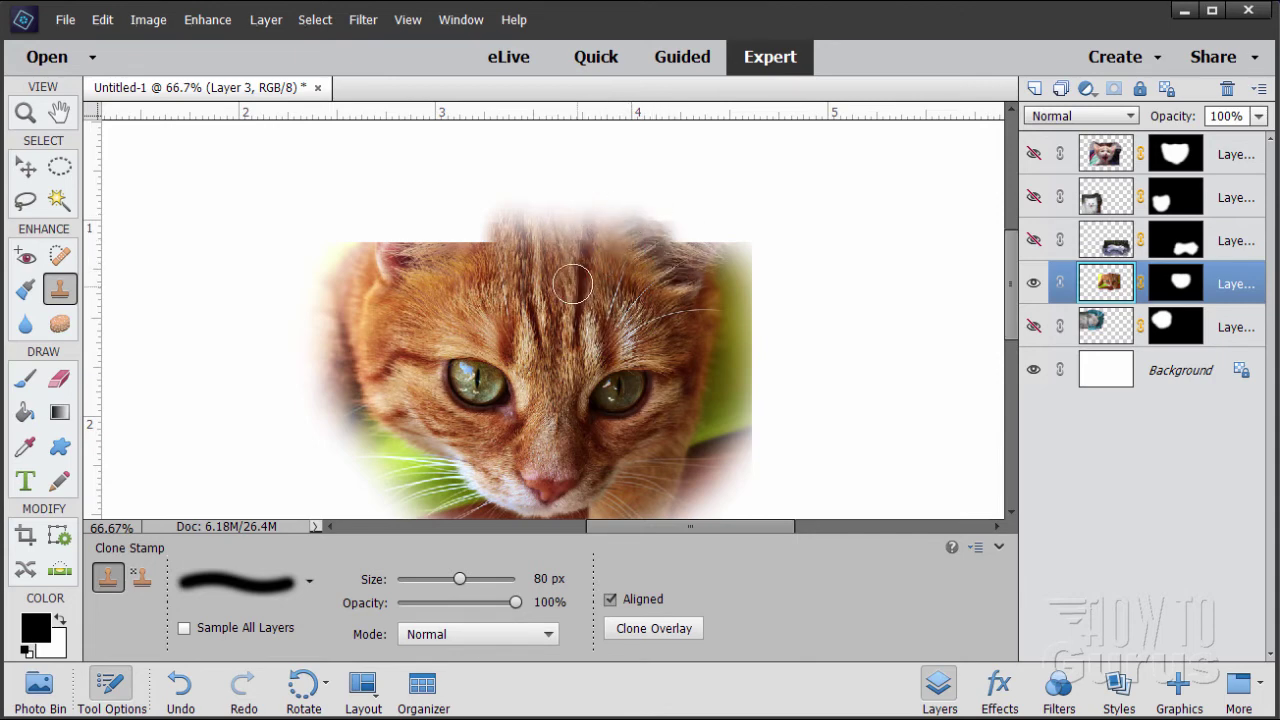
{"action": "left_click_drag", "start_coordinate": [590, 270], "coordinate": [575, 285]}
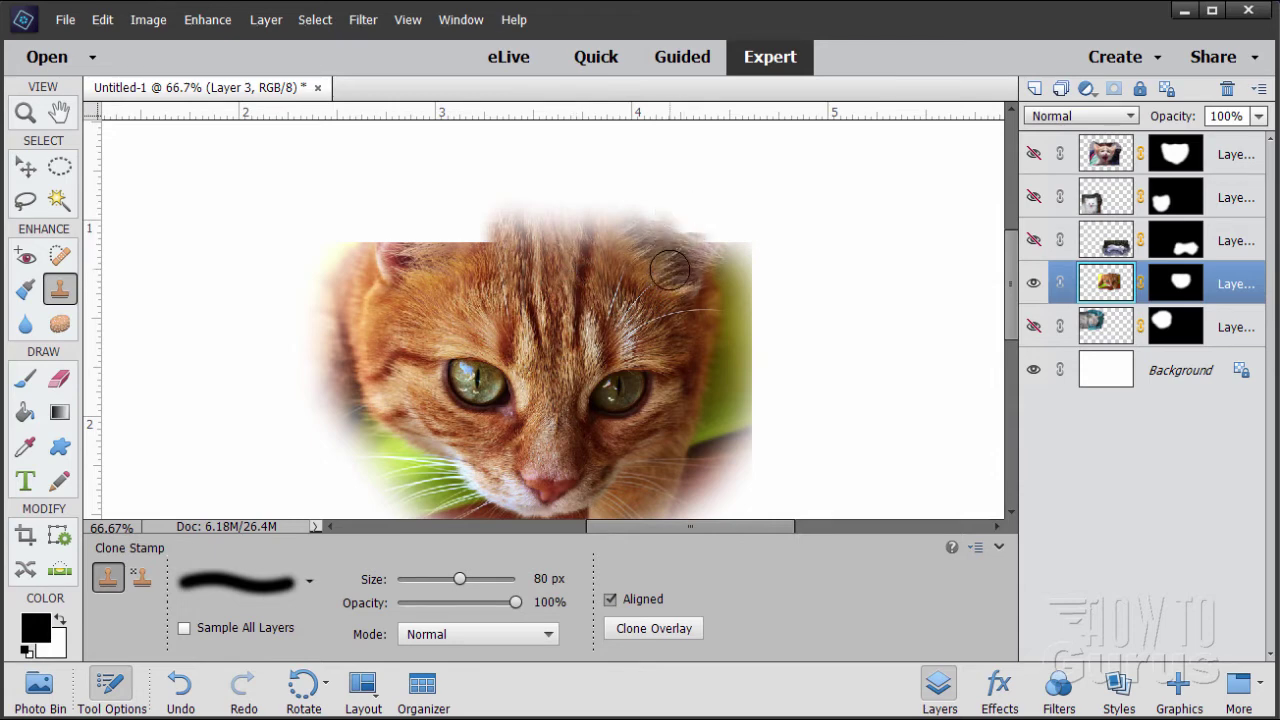
{"action": "left_click_drag", "start_coordinate": [697, 234], "coordinate": [665, 259]}
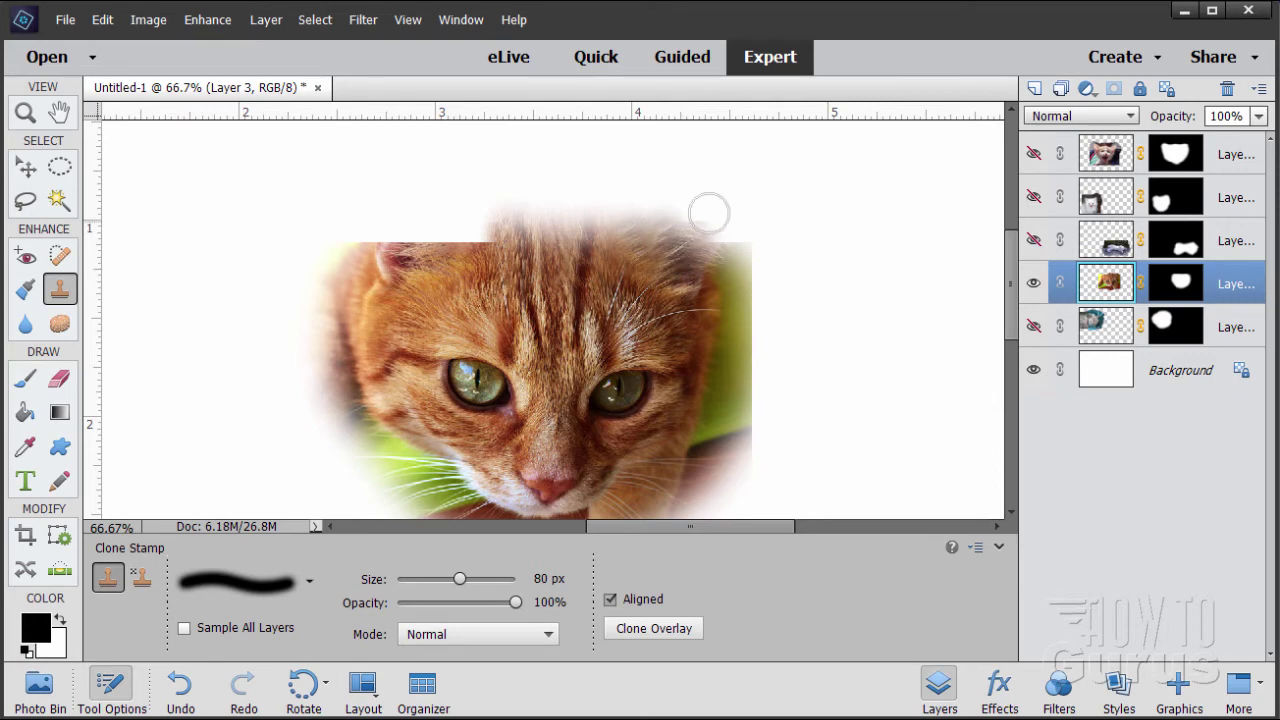
{"action": "left_click_drag", "start_coordinate": [712, 202], "coordinate": [730, 217]}
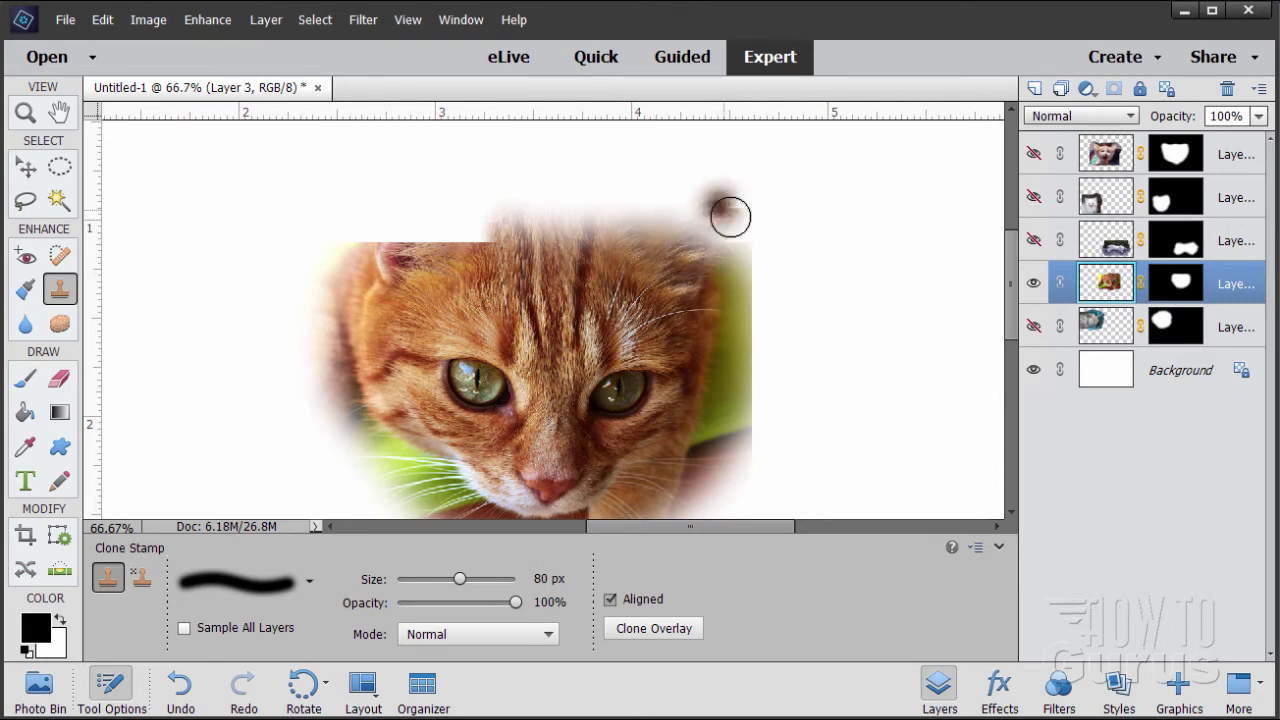
{"action": "key", "text": "ctrl+z"}
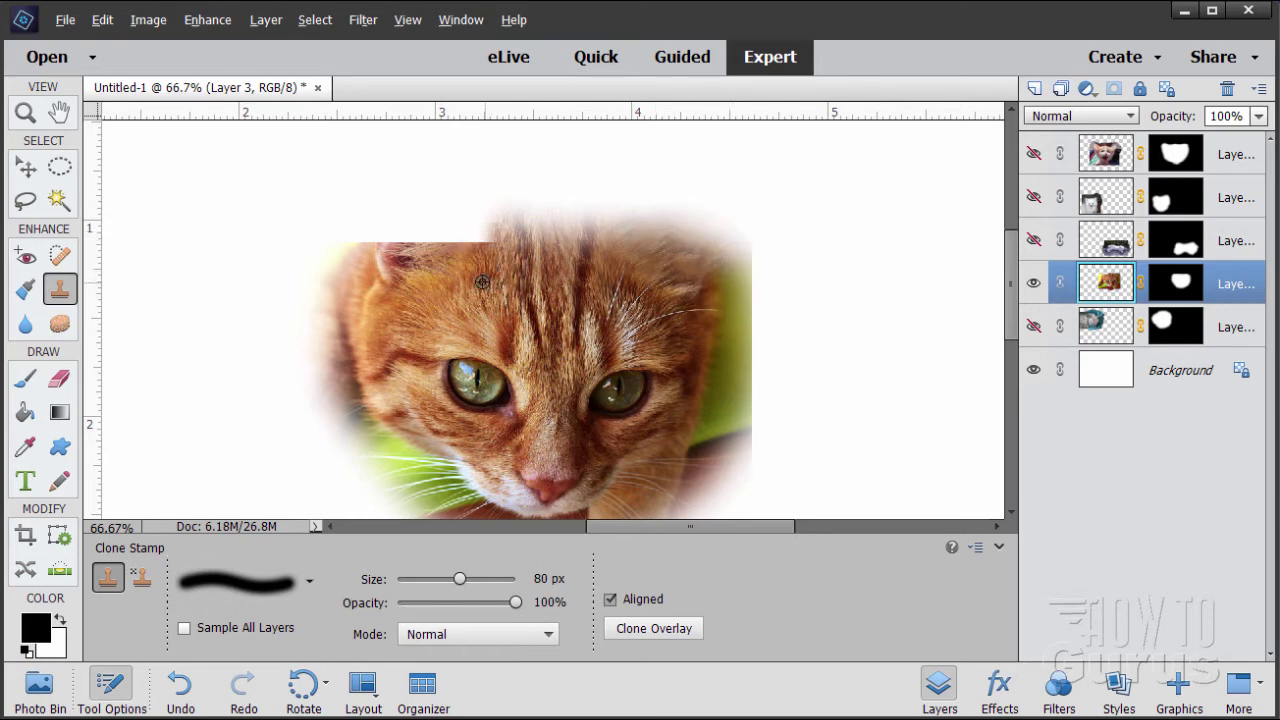
{"action": "mouse_move", "coordinate": [469, 279]}
{"action": "left_mouse_down"}
{"action": "mouse_move", "coordinate": [457, 229]}
{"action": "mouse_move", "coordinate": [491, 277]}
{"action": "mouse_move", "coordinate": [486, 240]}
{"action": "mouse_move", "coordinate": [446, 226]}
{"action": "mouse_move", "coordinate": [449, 266]}
{"action": "mouse_move", "coordinate": [414, 237]}
{"action": "mouse_move", "coordinate": [449, 274]}
{"action": "mouse_move", "coordinate": [399, 233]}
{"action": "mouse_move", "coordinate": [391, 206]}
{"action": "mouse_move", "coordinate": [418, 261]}
{"action": "mouse_move", "coordinate": [380, 211]}
{"action": "mouse_move", "coordinate": [486, 271]}
{"action": "mouse_move", "coordinate": [449, 260]}
{"action": "left_mouse_up"}
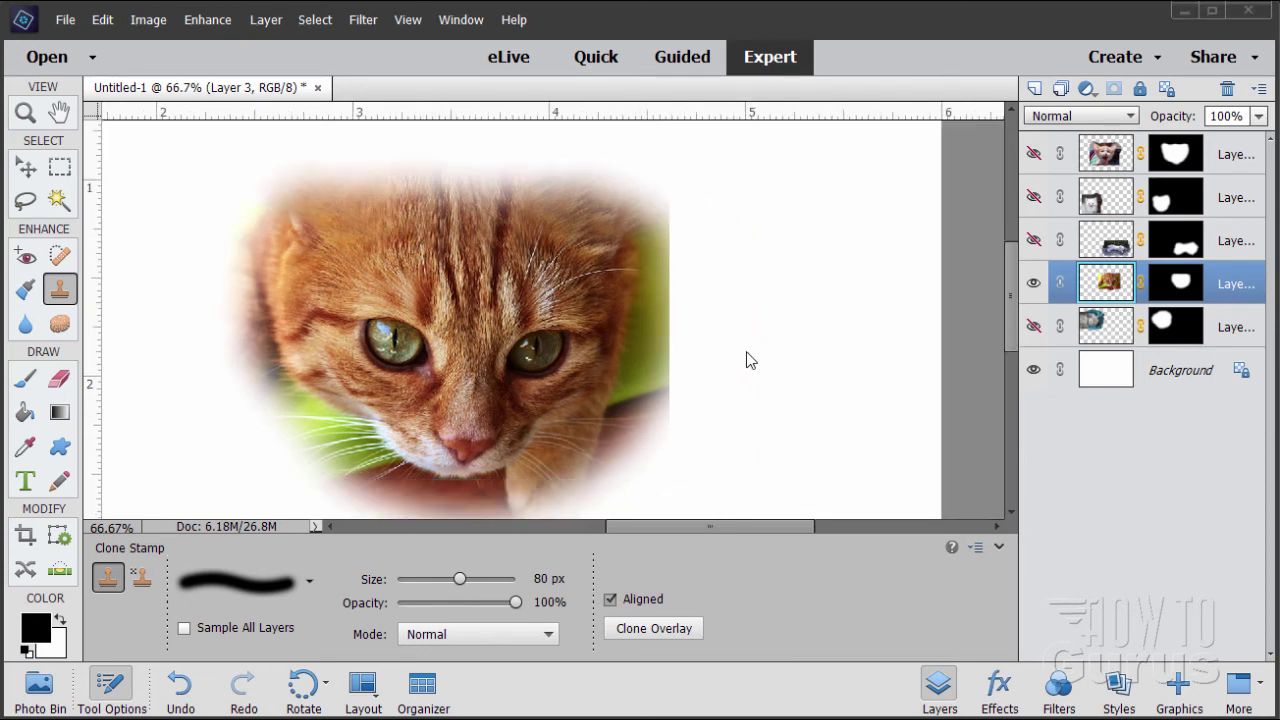
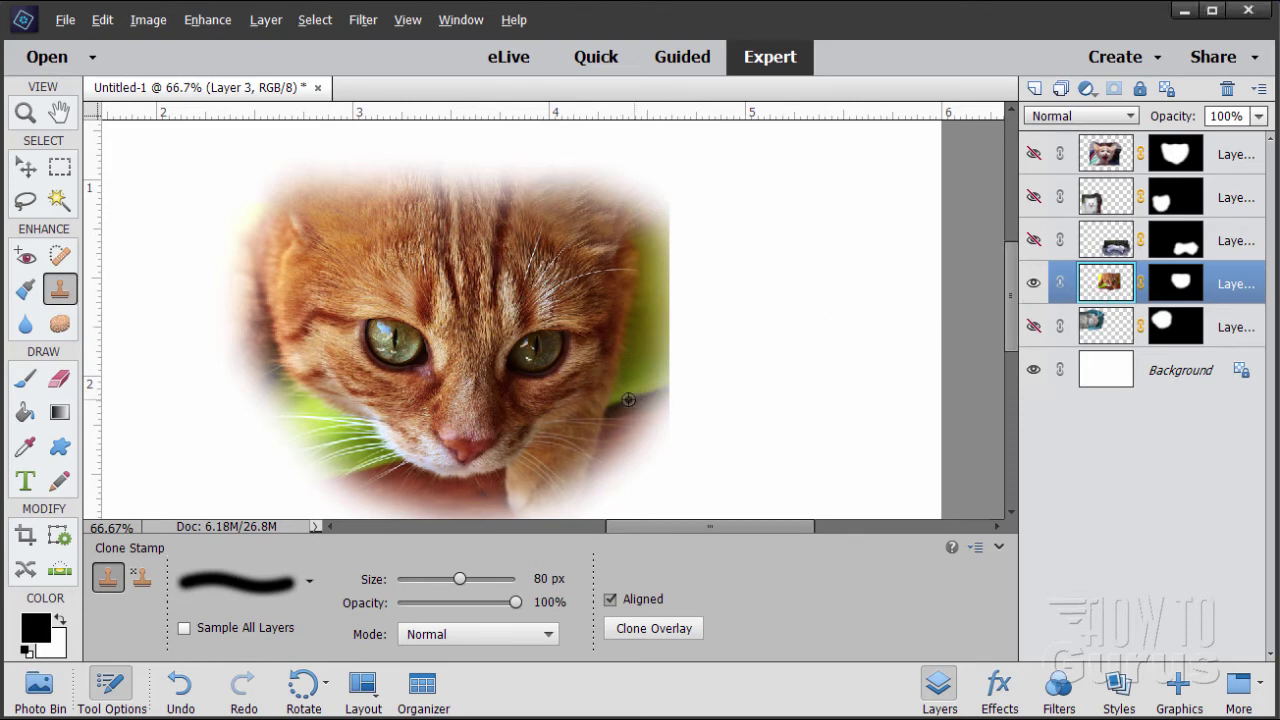
- Clone green background over the orange cat's right edge, undoing stray strokes, then select Layer 3's mask
{"action": "mouse_move", "coordinate": [634, 401]}
{"action": "left_mouse_down"}
{"action": "mouse_move", "coordinate": [666, 377]}
{"action": "mouse_move", "coordinate": [674, 389]}
{"action": "mouse_move", "coordinate": [628, 413]}
{"action": "left_mouse_up"}
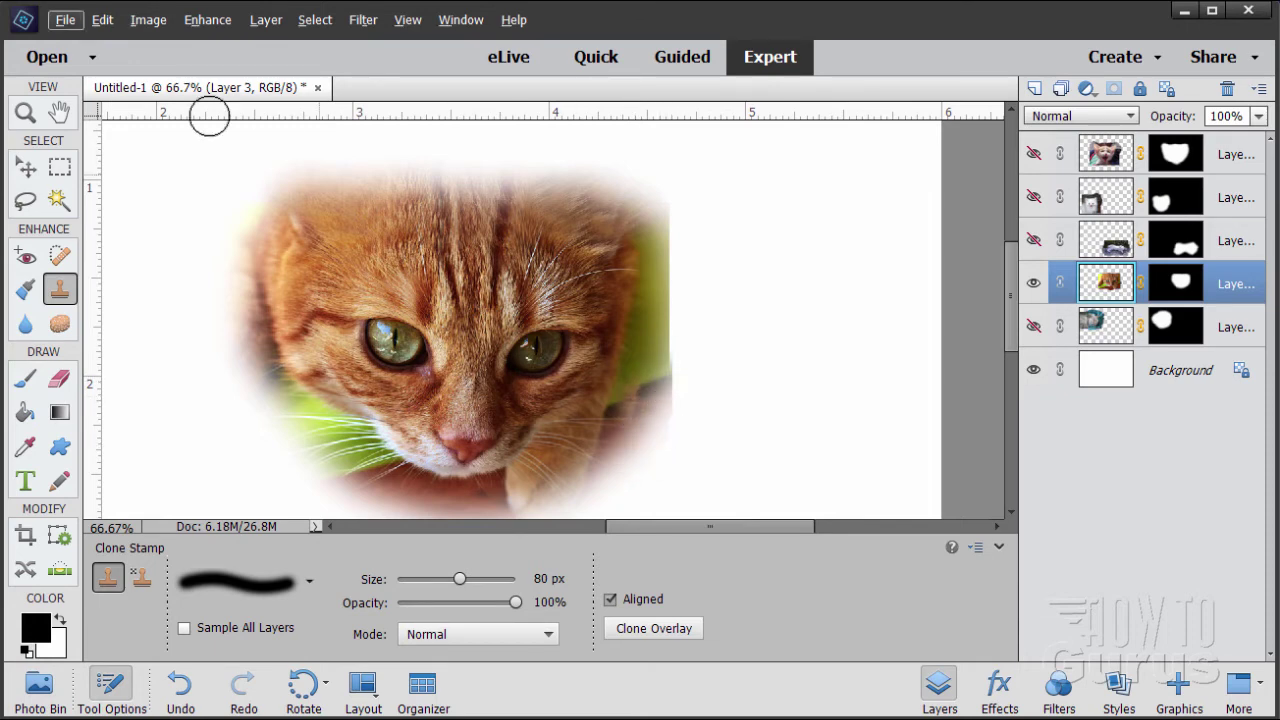
{"action": "left_click", "coordinate": [102, 19]}
{"action": "left_click", "coordinate": [120, 45]}
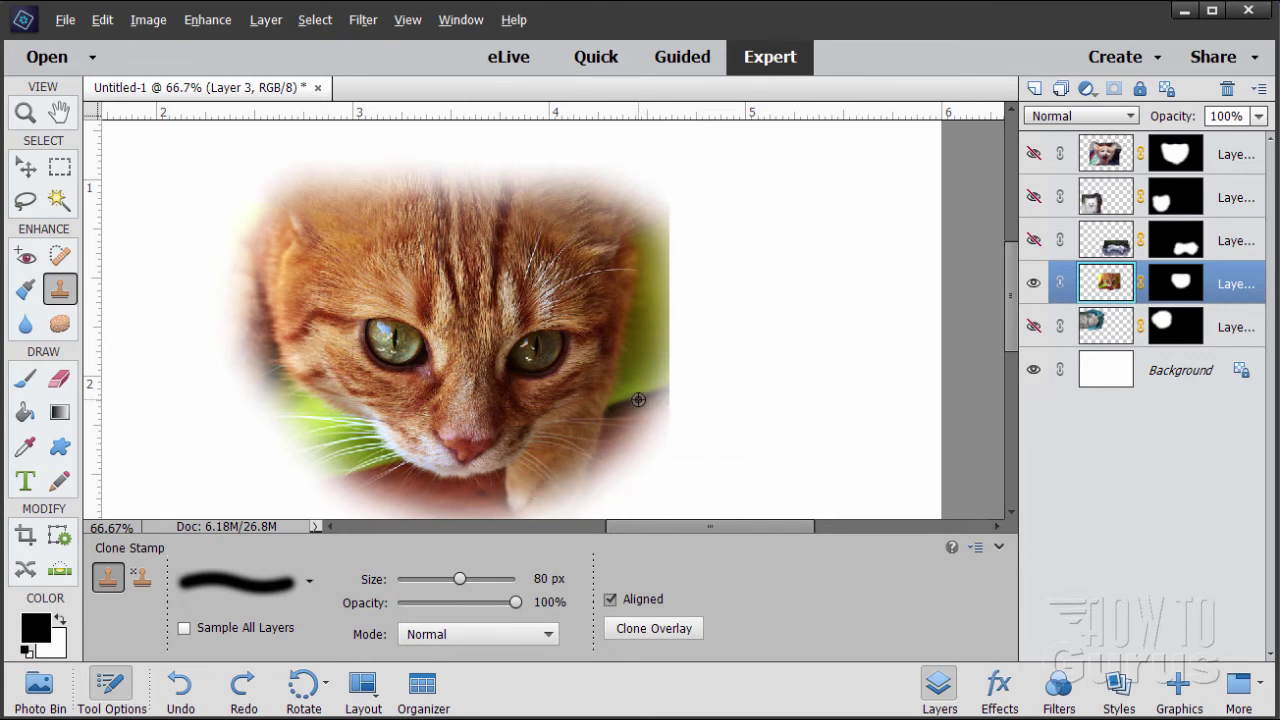
{"action": "mouse_move", "coordinate": [637, 400]}
{"action": "left_mouse_down"}
{"action": "mouse_move", "coordinate": [670, 381]}
{"action": "mouse_move", "coordinate": [676, 393]}
{"action": "mouse_move", "coordinate": [685, 373]}
{"action": "mouse_move", "coordinate": [638, 428]}
{"action": "mouse_move", "coordinate": [603, 416]}
{"action": "mouse_move", "coordinate": [623, 409]}
{"action": "mouse_move", "coordinate": [618, 438]}
{"action": "mouse_move", "coordinate": [652, 368]}
{"action": "left_mouse_up"}
{"action": "key", "text": "ctrl+z"}
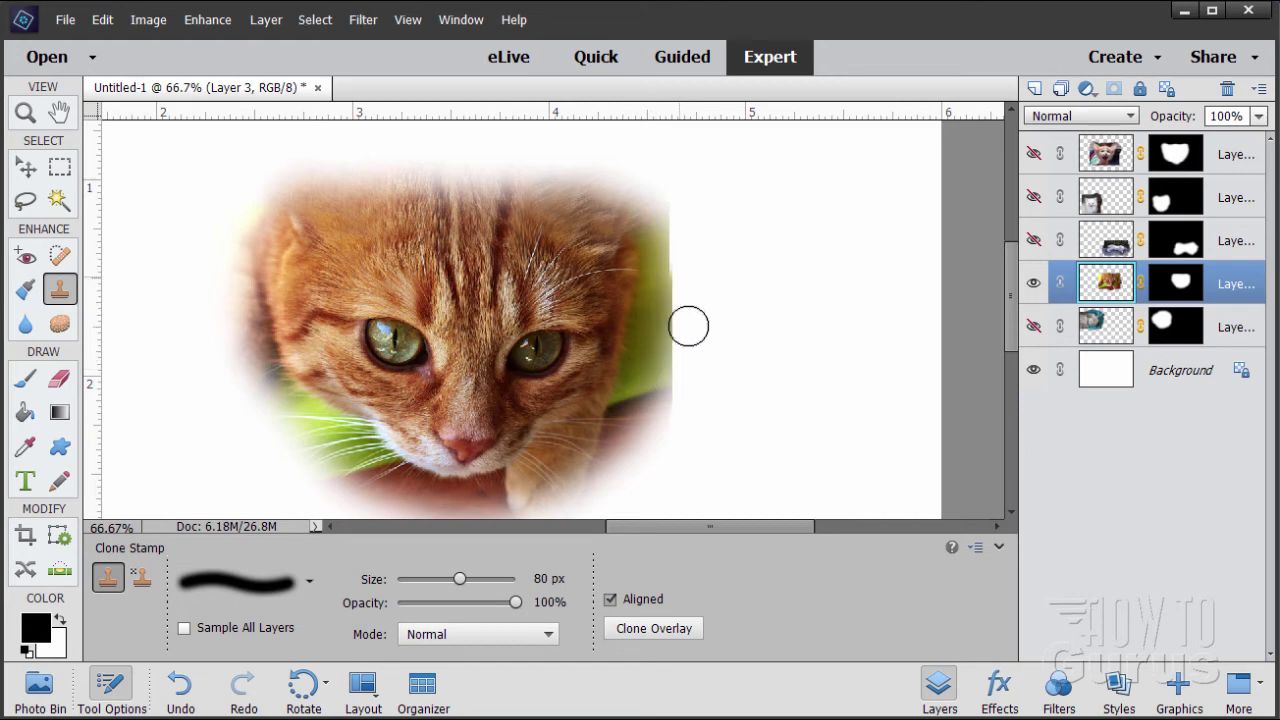
{"action": "left_click", "coordinate": [663, 333], "text": "alt"}
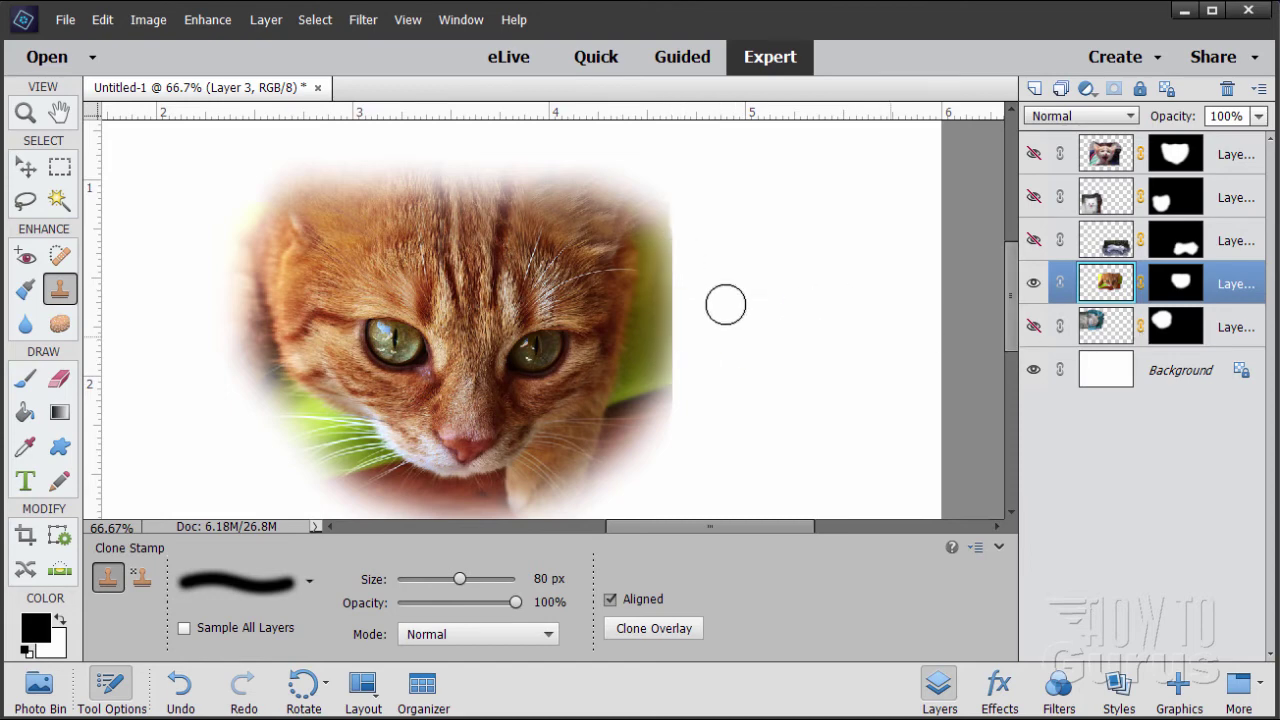
{"action": "left_click", "coordinate": [1183, 290]}
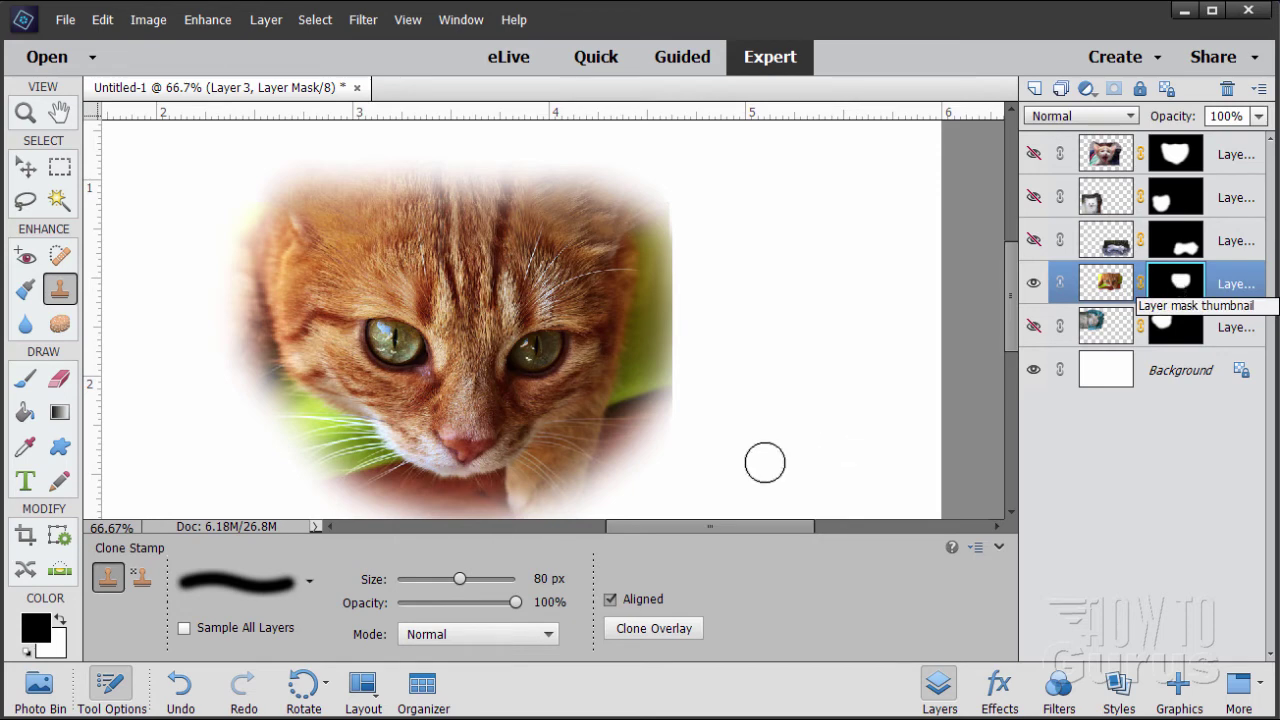
- Set white as the painting colour with a soft round brush preset
{"action": "left_click", "coordinate": [60, 621]}
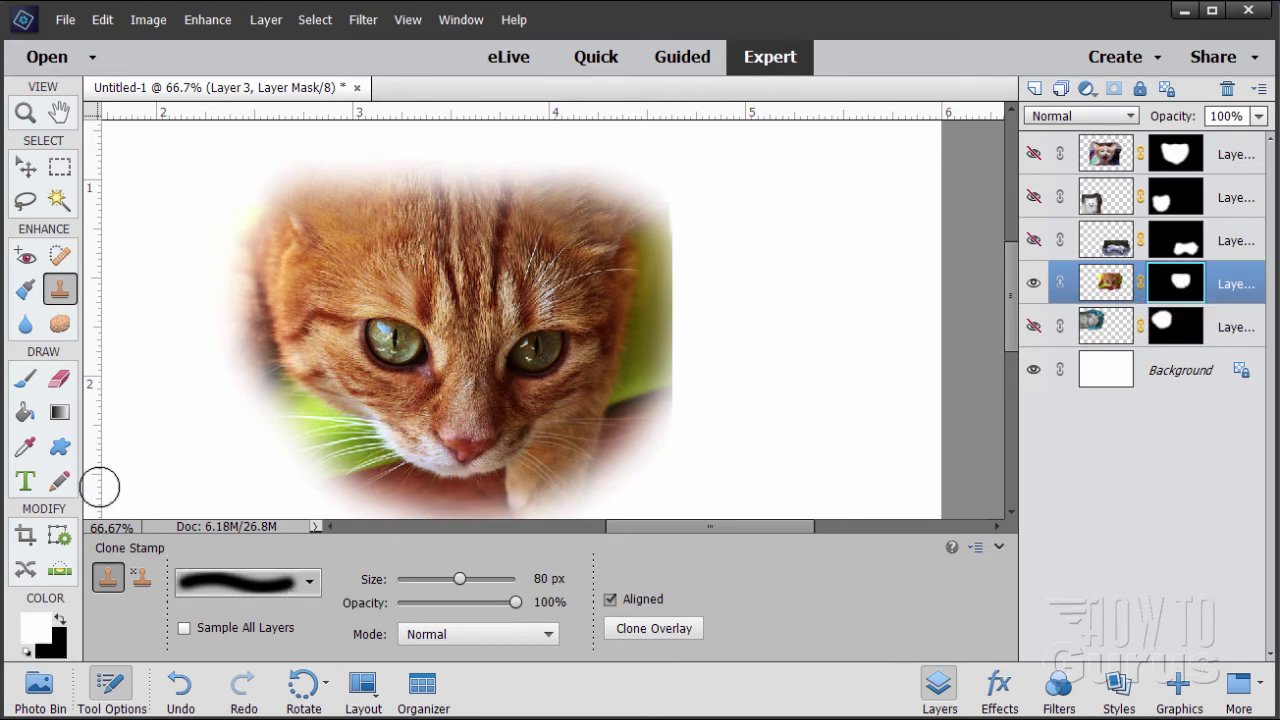
{"action": "left_click", "coordinate": [27, 379]}
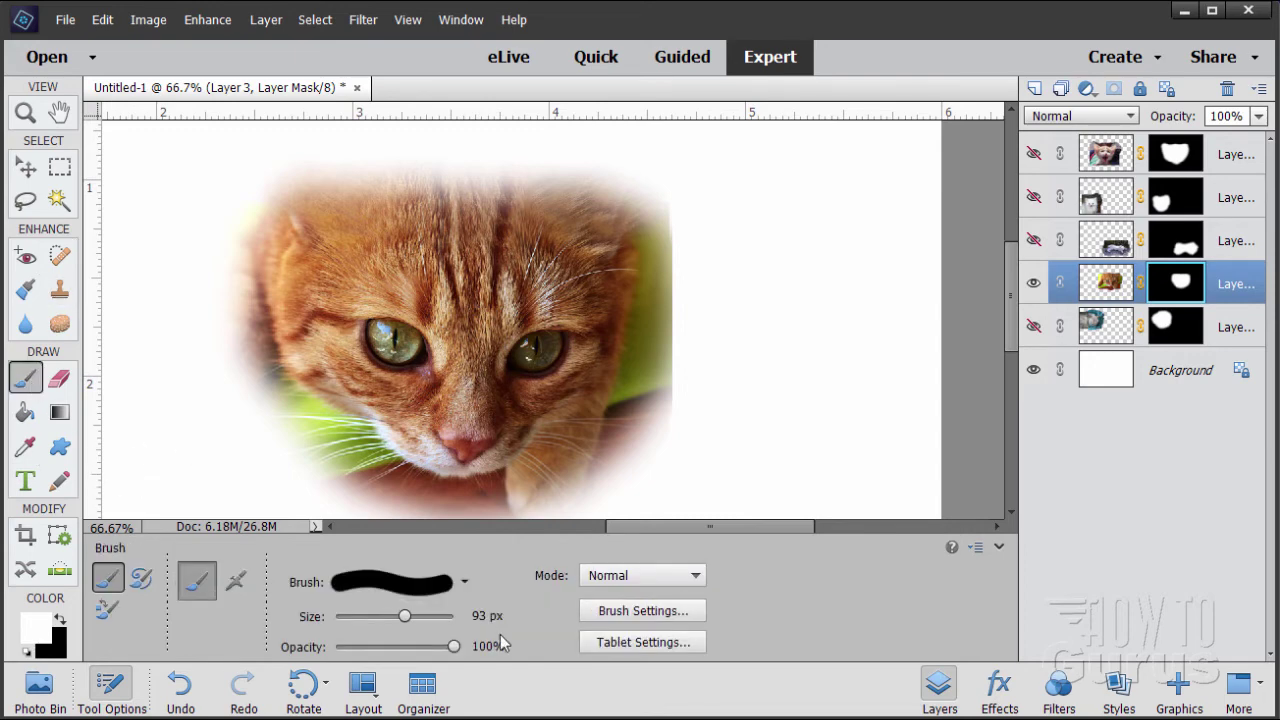
{"action": "left_click", "coordinate": [466, 584]}
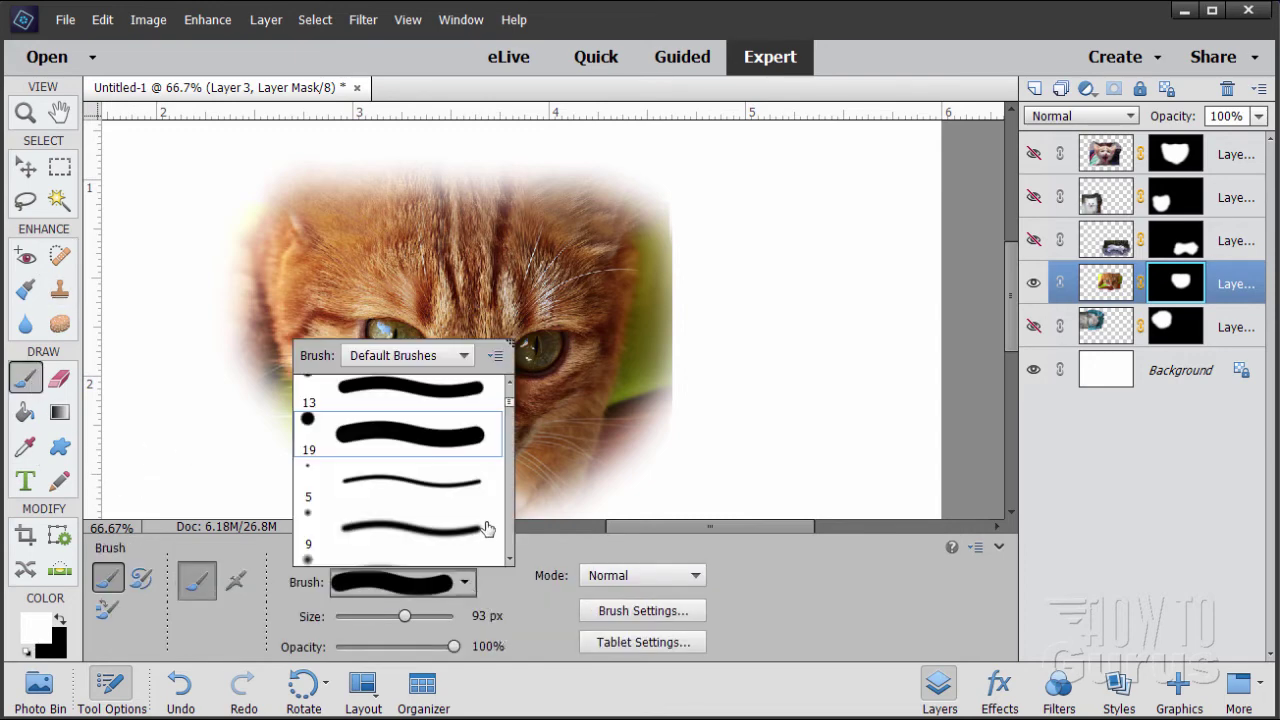
{"action": "scroll", "coordinate": [466, 465], "scroll_direction": "down", "scroll_amount": 5}
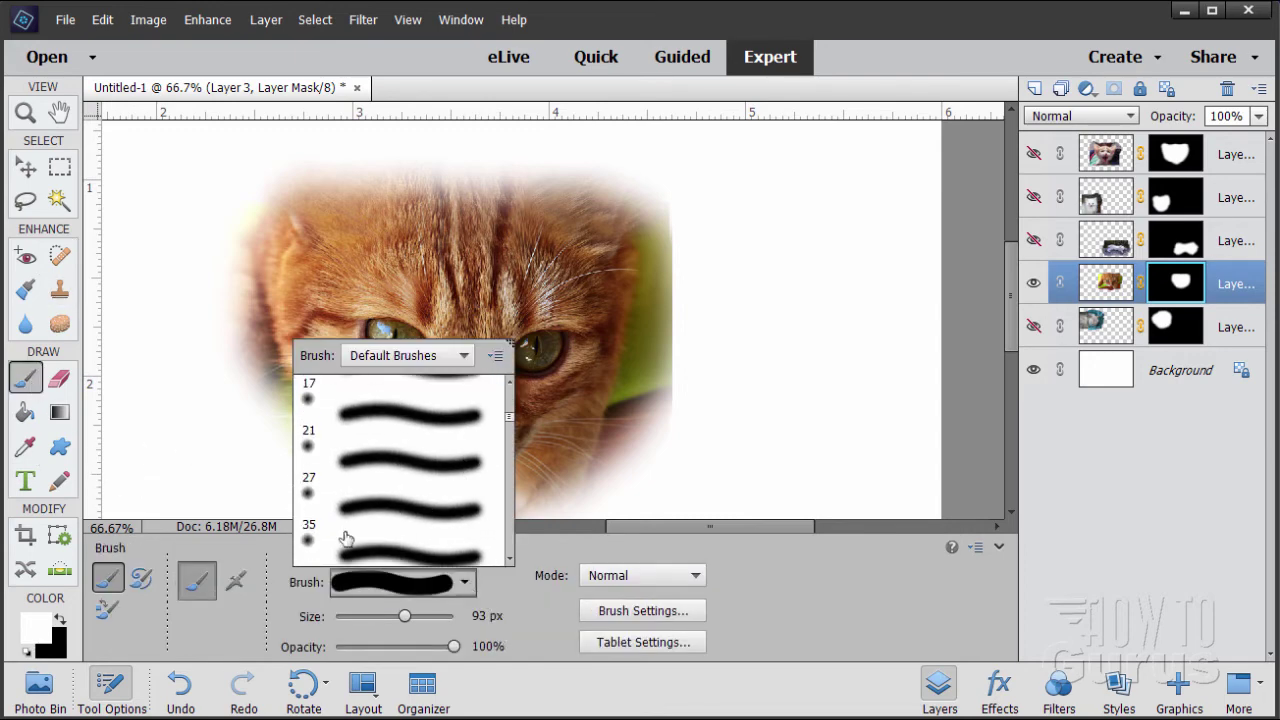
{"action": "left_click", "coordinate": [365, 505]}
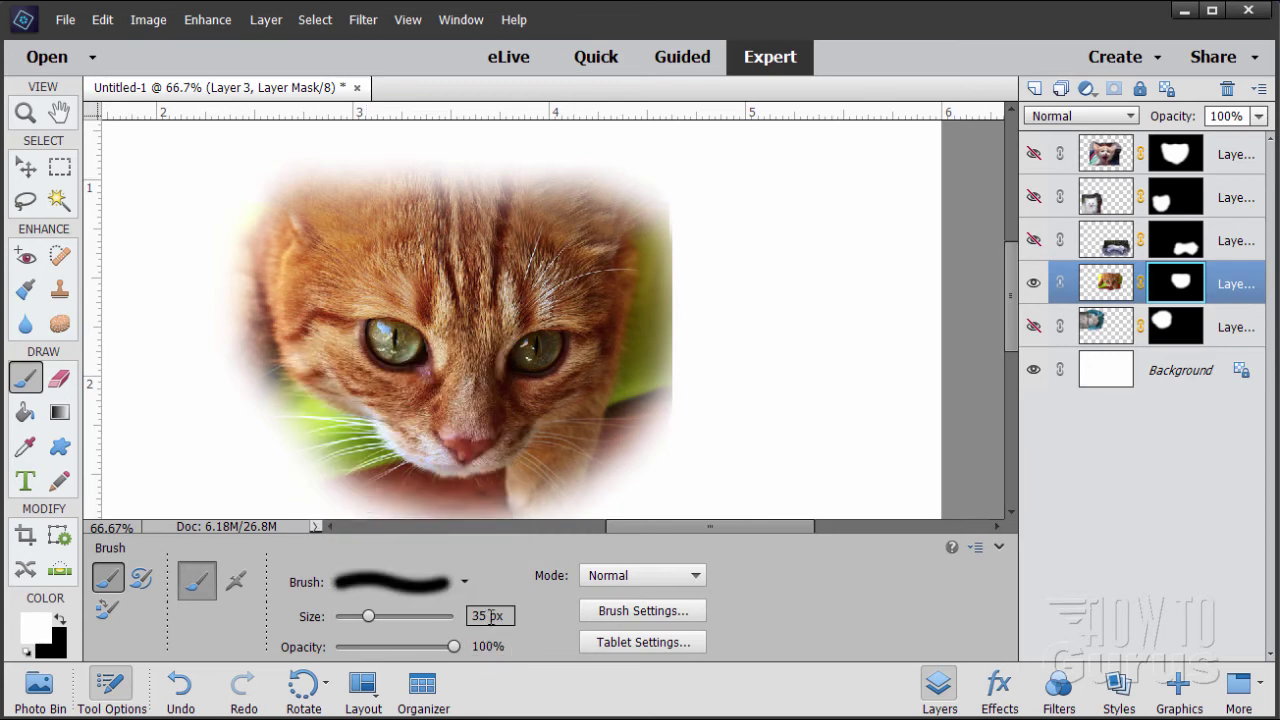
- Paint white on Layer 3's mask with a 150 px brush to reveal more green right of the cat
{"action": "type", "text": "100"}
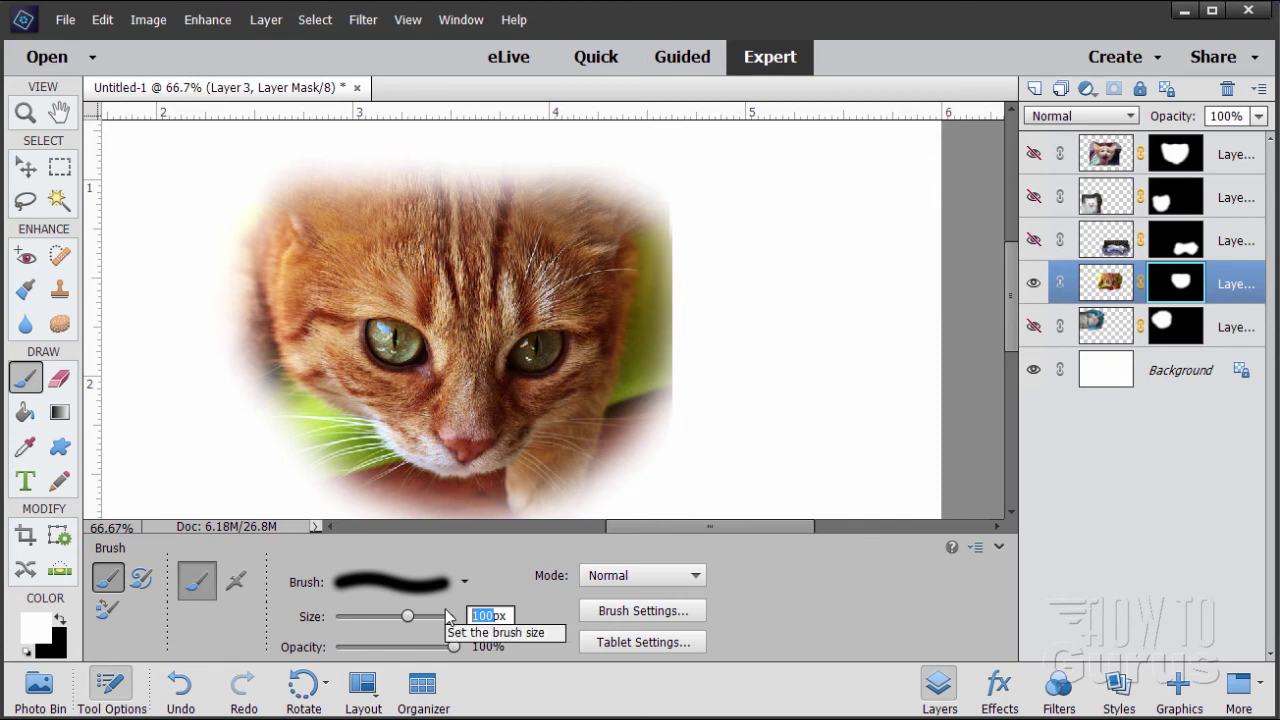
{"action": "type", "text": "150"}
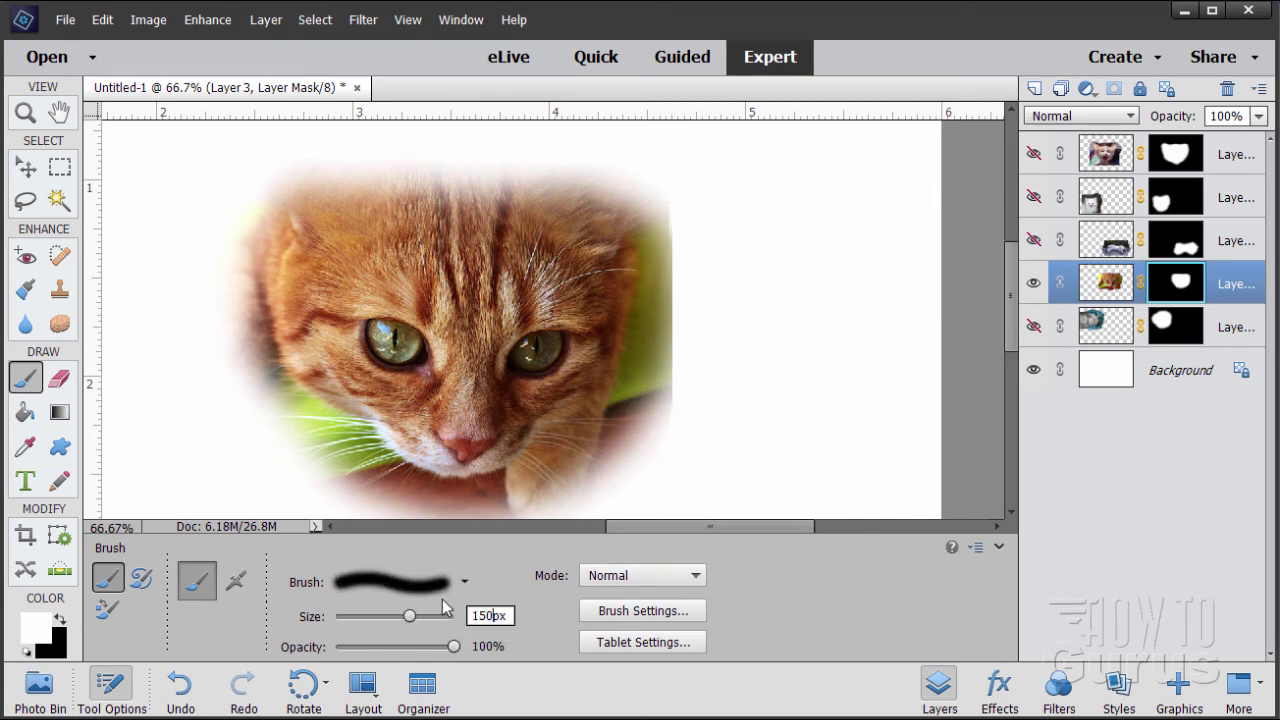
{"action": "left_click", "coordinate": [438, 594]}
{"action": "left_click", "coordinate": [495, 615]}
{"action": "mouse_move", "coordinate": [651, 277]}
{"action": "left_mouse_down"}
{"action": "mouse_move", "coordinate": [644, 352]}
{"action": "mouse_move", "coordinate": [659, 303]}
{"action": "mouse_move", "coordinate": [649, 251]}
{"action": "mouse_move", "coordinate": [644, 363]}
{"action": "mouse_move", "coordinate": [662, 337]}
{"action": "mouse_move", "coordinate": [643, 378]}
{"action": "mouse_move", "coordinate": [671, 330]}
{"action": "mouse_move", "coordinate": [653, 384]}
{"action": "mouse_move", "coordinate": [685, 307]}
{"action": "mouse_move", "coordinate": [673, 284]}
{"action": "mouse_move", "coordinate": [688, 313]}
{"action": "mouse_move", "coordinate": [678, 343]}
{"action": "mouse_move", "coordinate": [665, 268]}
{"action": "mouse_move", "coordinate": [678, 329]}
{"action": "mouse_move", "coordinate": [661, 354]}
{"action": "mouse_move", "coordinate": [681, 334]}
{"action": "mouse_move", "coordinate": [679, 288]}
{"action": "mouse_move", "coordinate": [663, 391]}
{"action": "mouse_move", "coordinate": [680, 313]}
{"action": "mouse_move", "coordinate": [671, 257]}
{"action": "mouse_move", "coordinate": [685, 304]}
{"action": "mouse_move", "coordinate": [671, 362]}
{"action": "mouse_move", "coordinate": [674, 274]}
{"action": "left_mouse_up"}
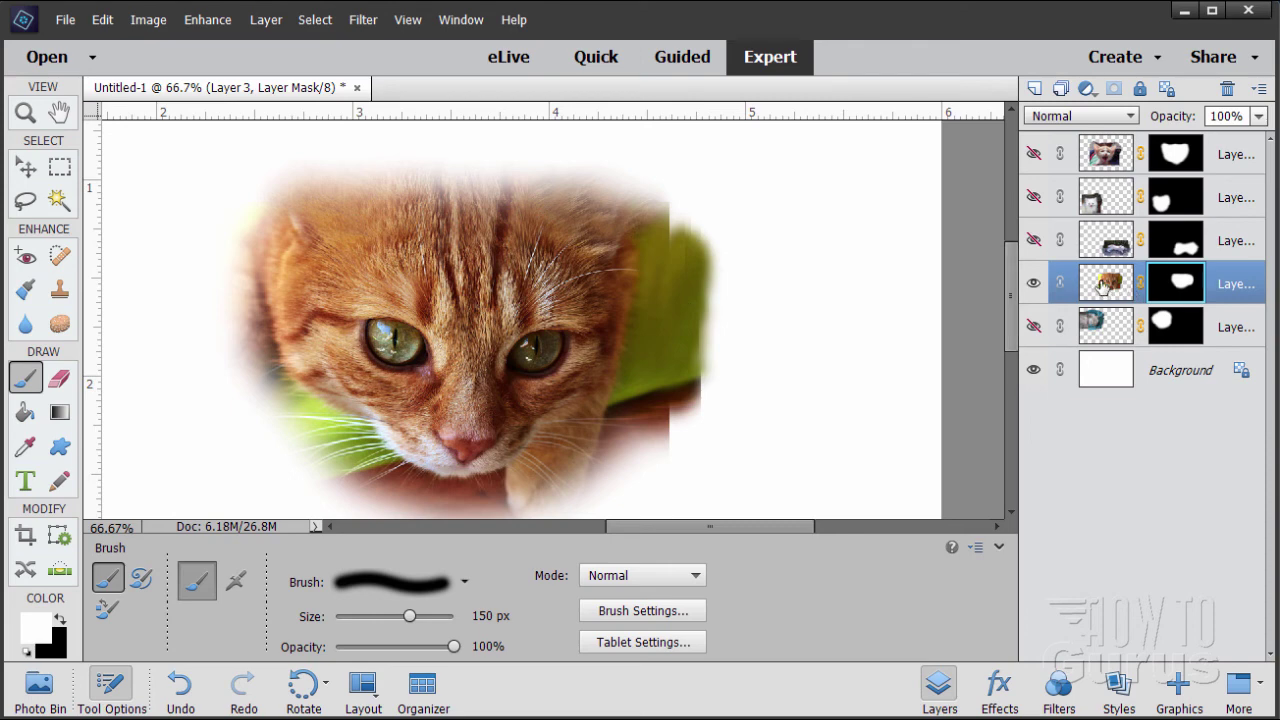
{"action": "left_click", "coordinate": [1103, 286]}
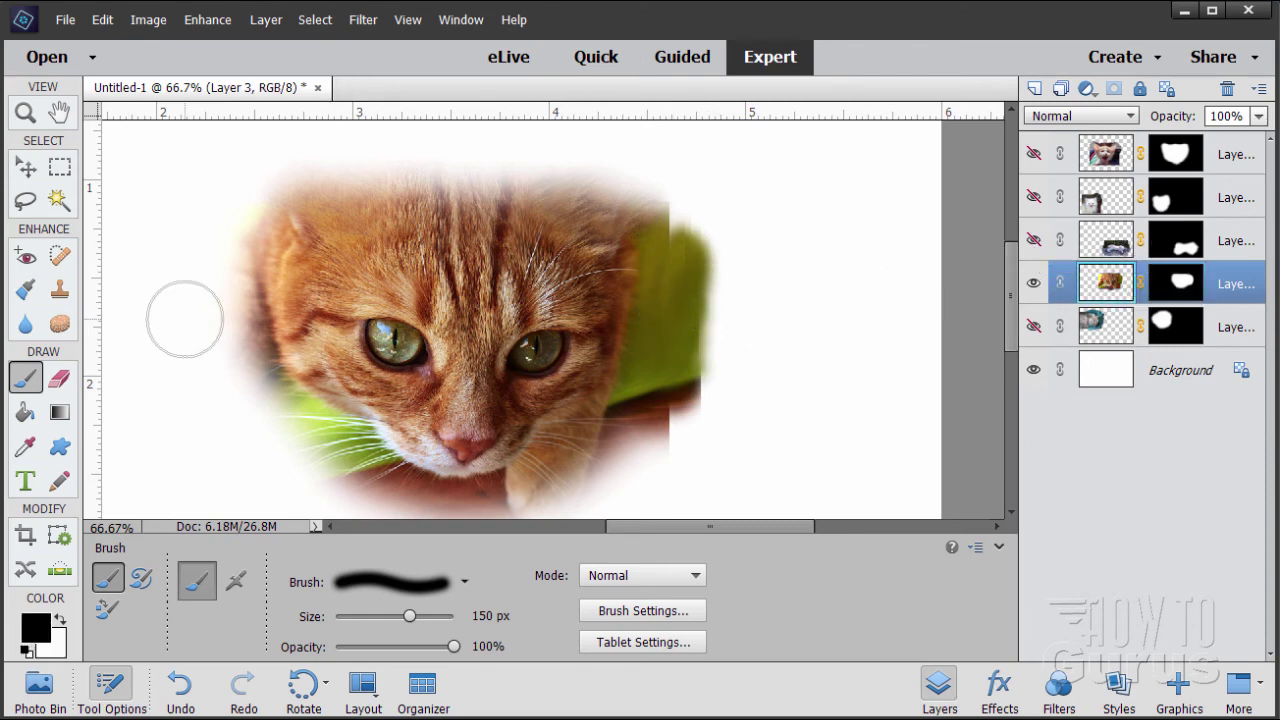
- Clone green over the hard edge of the strip beside the orange cat
{"action": "left_click", "coordinate": [60, 290]}
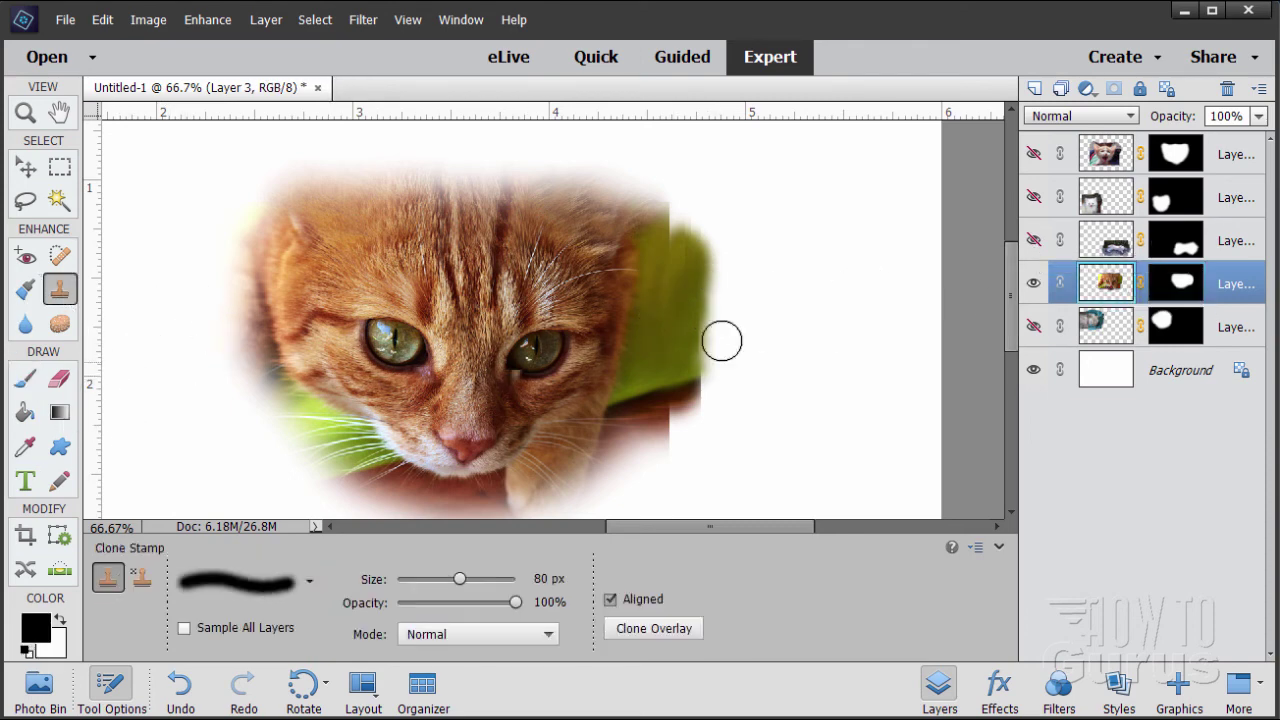
{"action": "left_click", "coordinate": [673, 277], "text": "alt"}
{"action": "left_click_drag", "start_coordinate": [674, 229], "coordinate": [669, 229]}
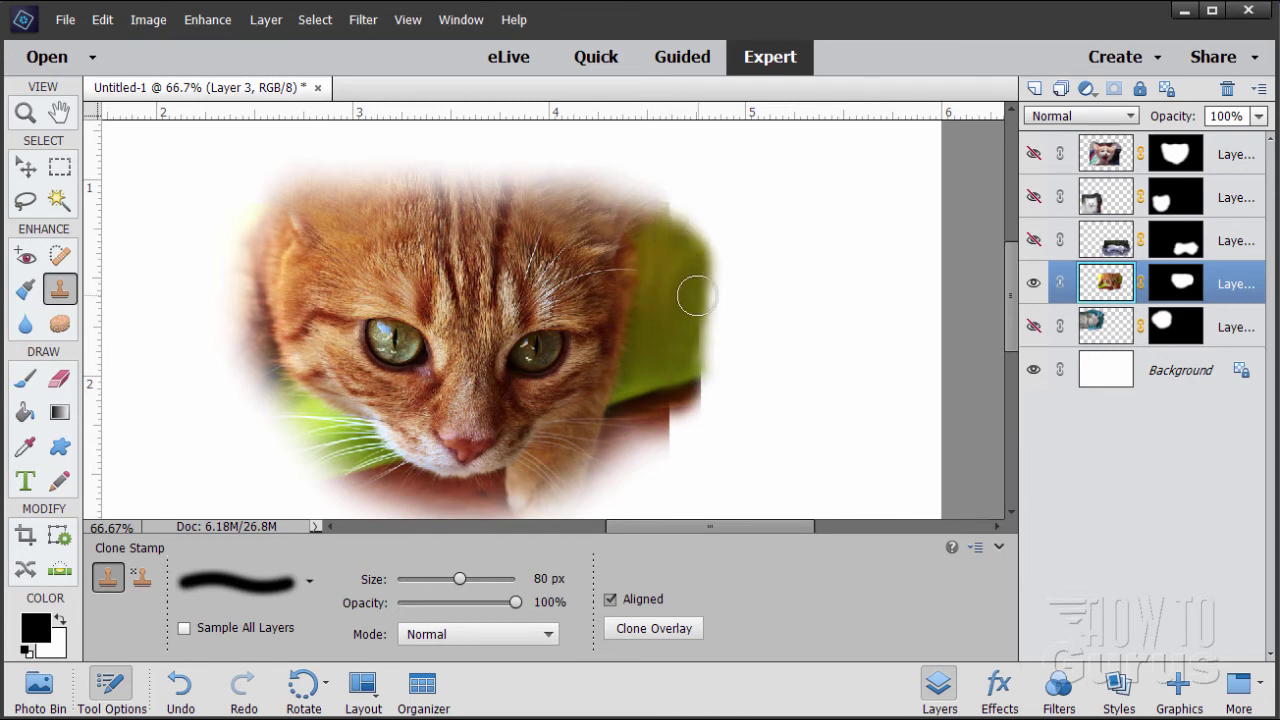
{"action": "left_click", "coordinate": [641, 419], "text": "alt"}
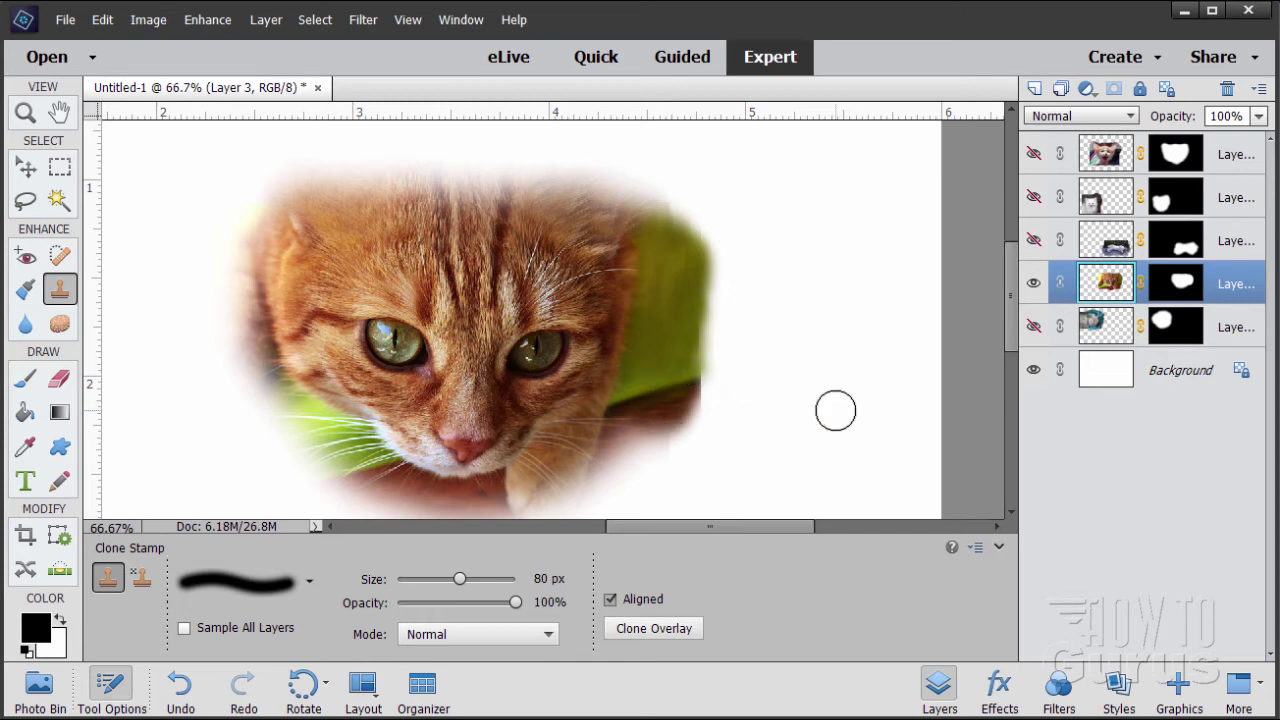
- Brush black on Layer 3's mask along the right and lower-right edges to fade them into white
{"action": "left_click", "coordinate": [1180, 294]}
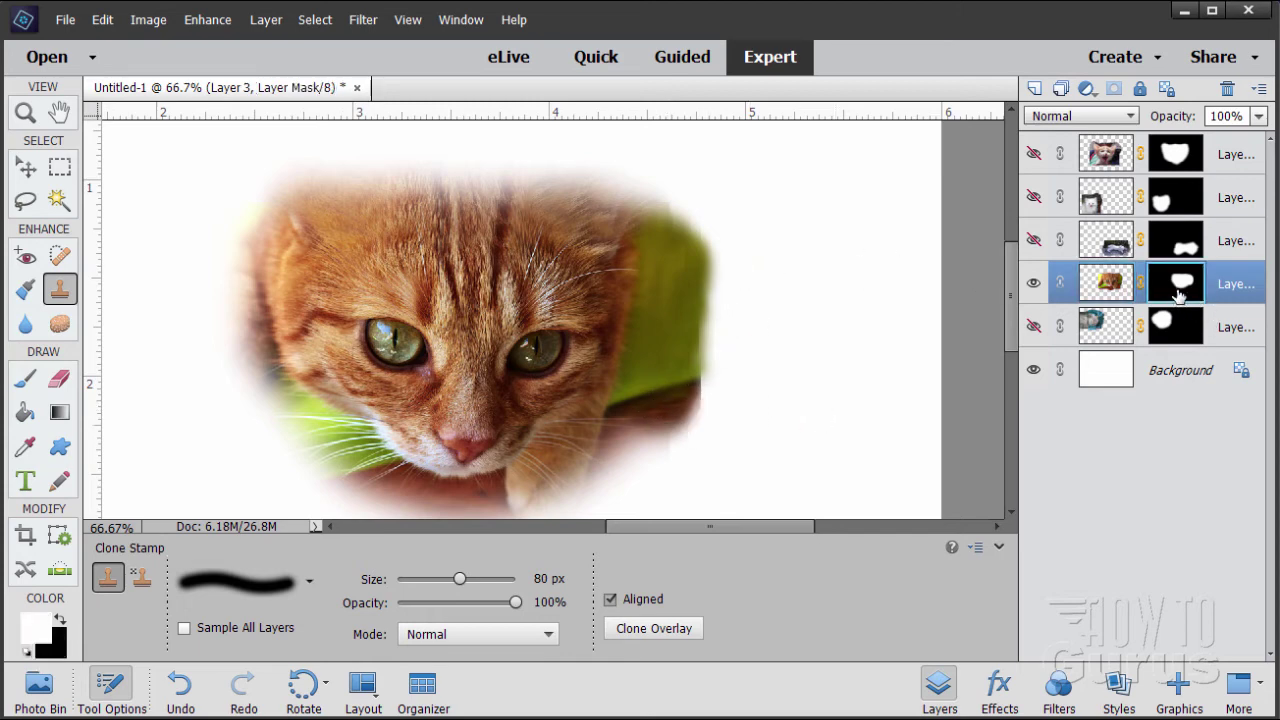
{"action": "left_click", "coordinate": [61, 619]}
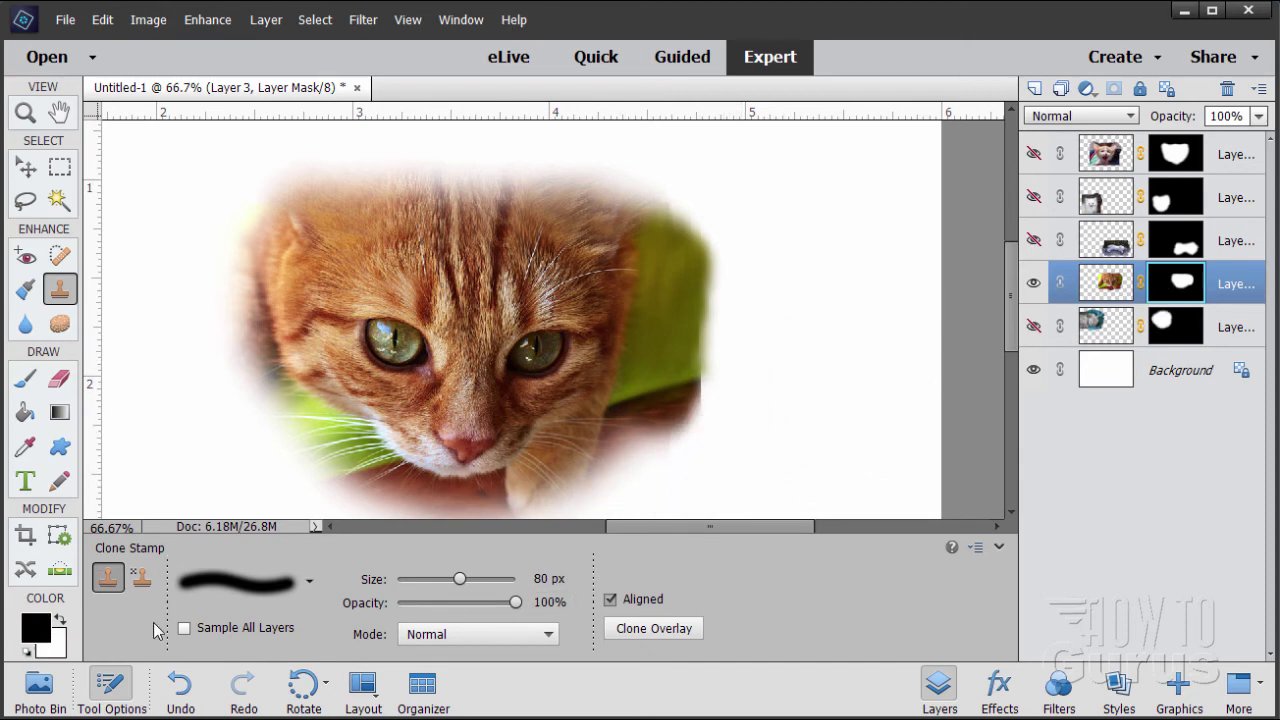
{"action": "left_click", "coordinate": [25, 380]}
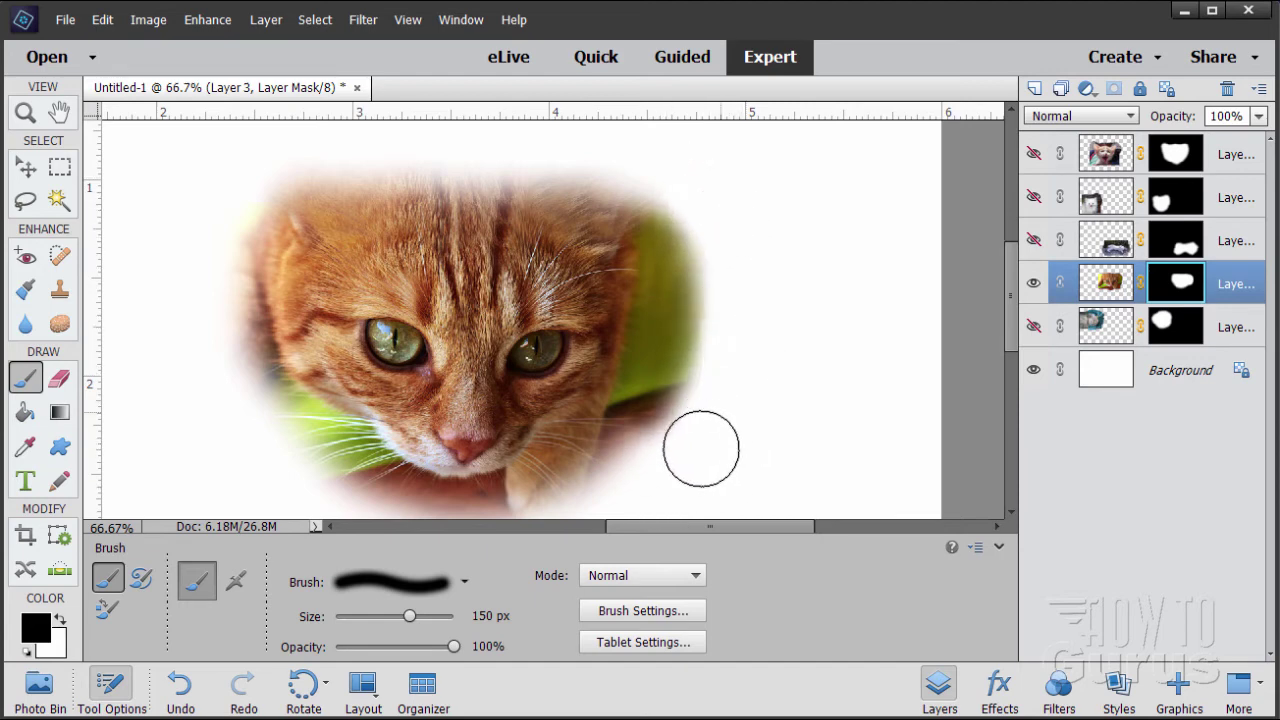
{"action": "mouse_move", "coordinate": [710, 373]}
{"action": "left_mouse_down"}
{"action": "mouse_move", "coordinate": [720, 284]}
{"action": "mouse_move", "coordinate": [700, 188]}
{"action": "mouse_move", "coordinate": [730, 358]}
{"action": "mouse_move", "coordinate": [658, 488]}
{"action": "mouse_move", "coordinate": [714, 363]}
{"action": "mouse_move", "coordinate": [718, 256]}
{"action": "mouse_move", "coordinate": [698, 183]}
{"action": "left_mouse_up"}
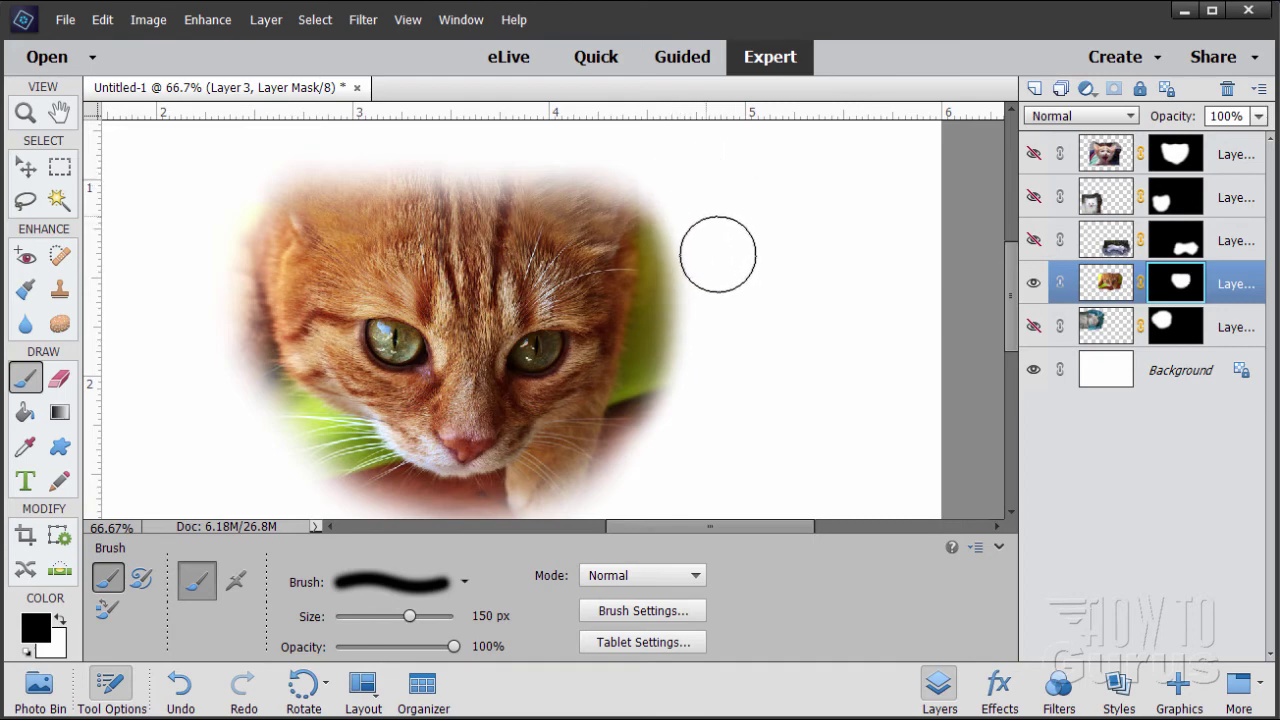
{"action": "left_click_drag", "start_coordinate": [683, 440], "coordinate": [646, 483]}
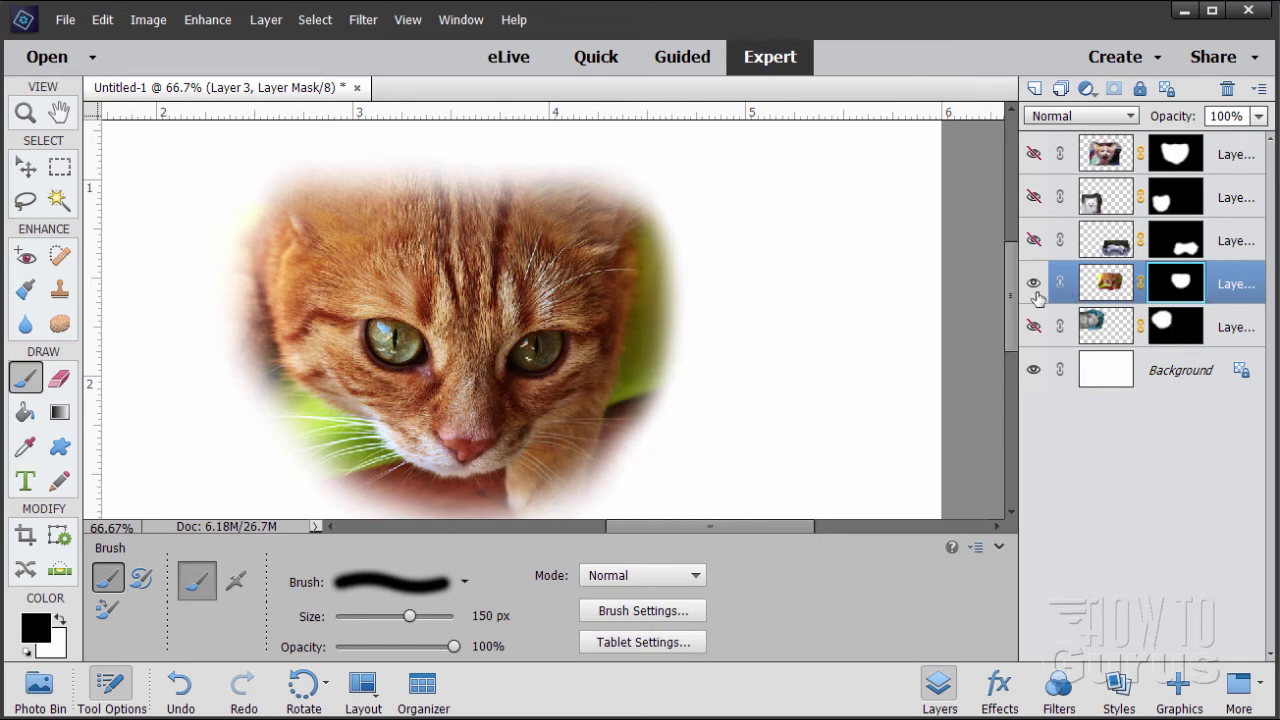
- Fit the collage to the screen and move the orange cat to the top right
{"action": "left_click", "coordinate": [25, 167]}
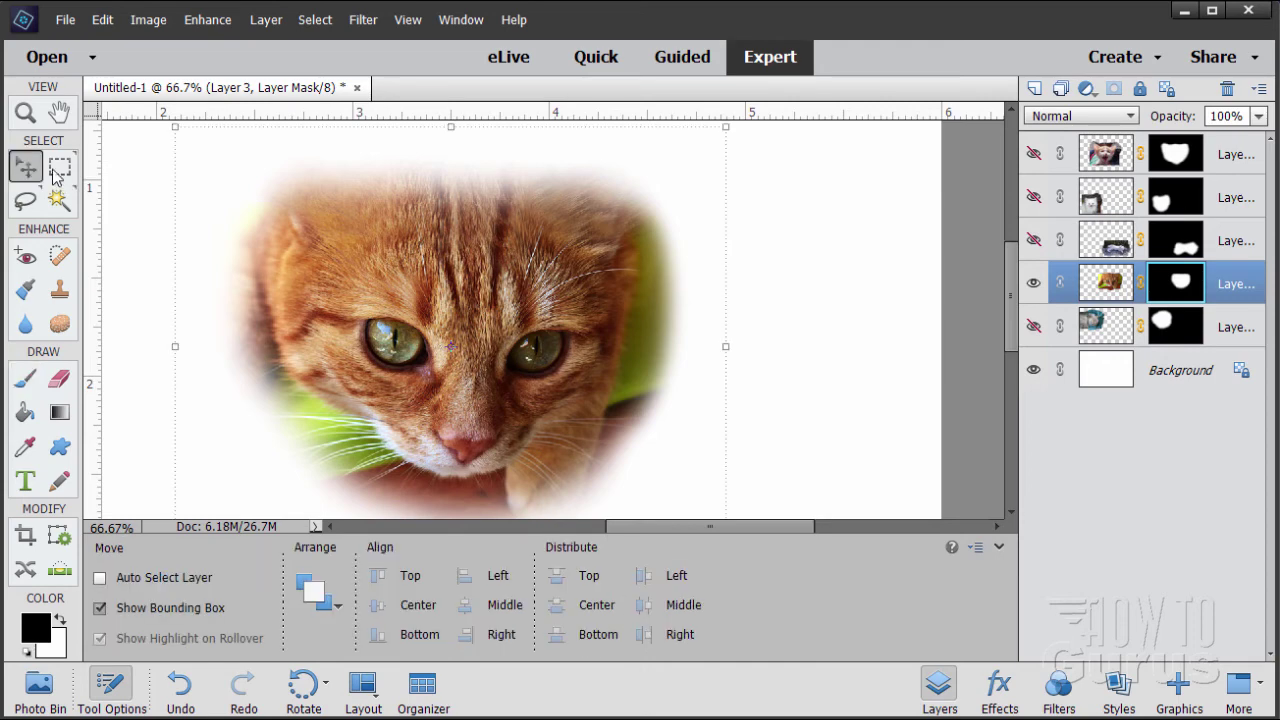
{"action": "left_click", "coordinate": [24, 113]}
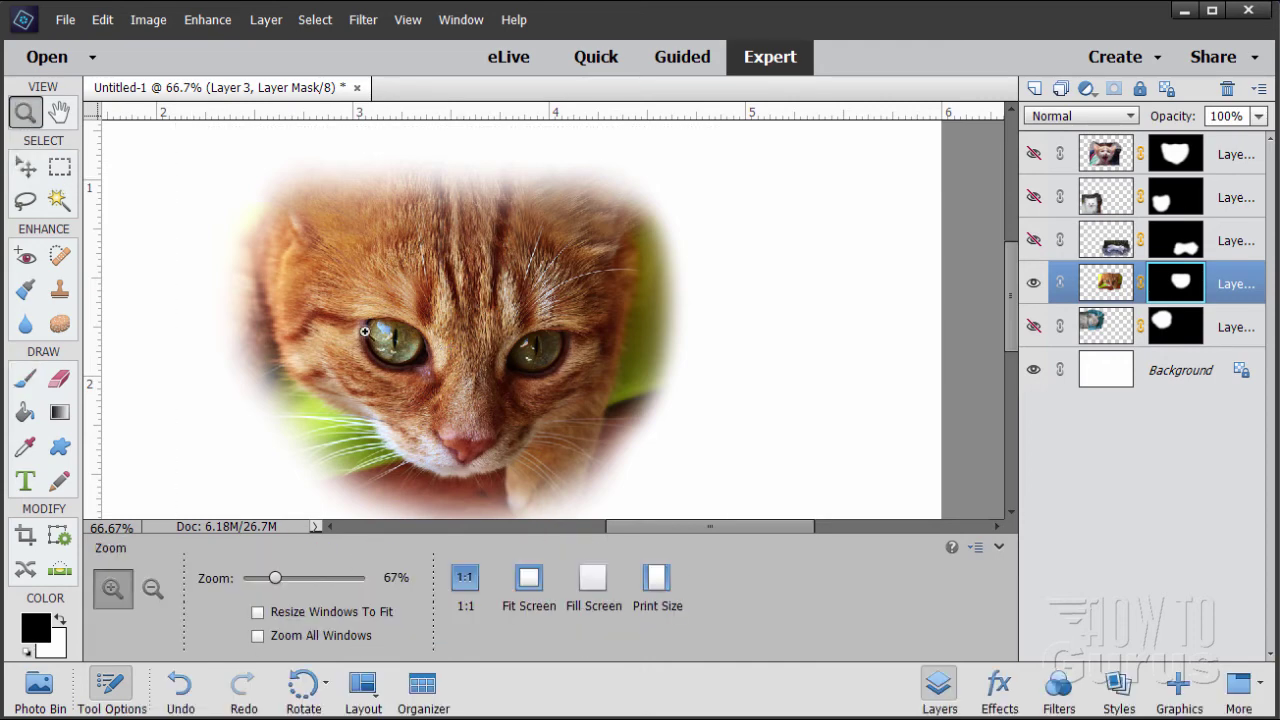
{"action": "left_click", "coordinate": [530, 580]}
{"action": "left_click", "coordinate": [26, 168]}
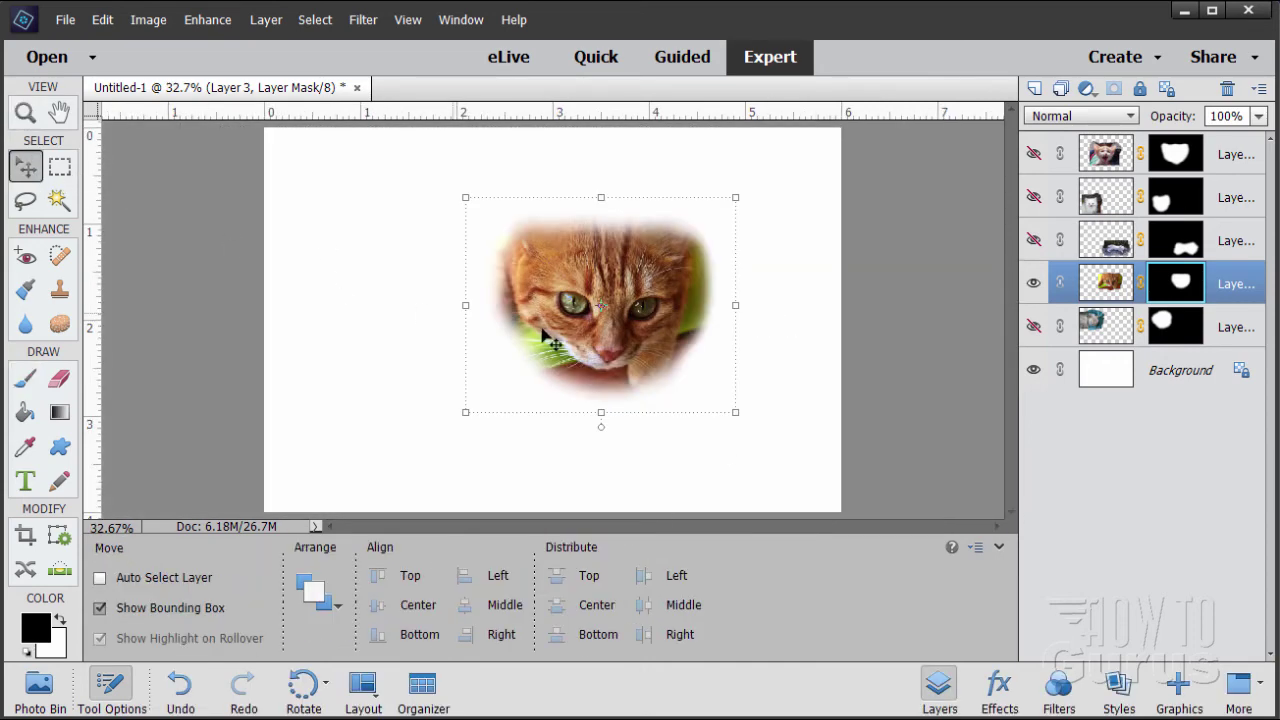
{"action": "left_click_drag", "start_coordinate": [568, 326], "coordinate": [695, 247]}
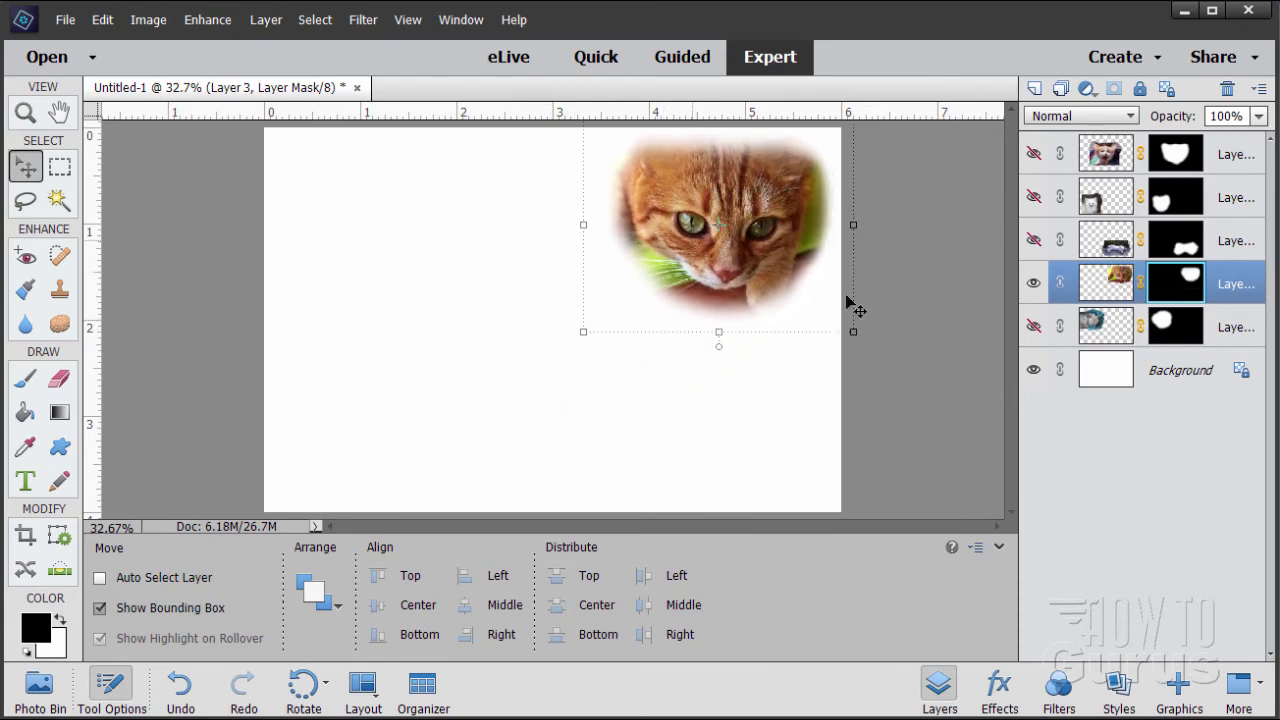
- Show all six cat photo layers and nudge the white kitten on Layer 5 down and left
{"action": "left_click", "coordinate": [1031, 156]}
{"action": "left_click", "coordinate": [1033, 198]}
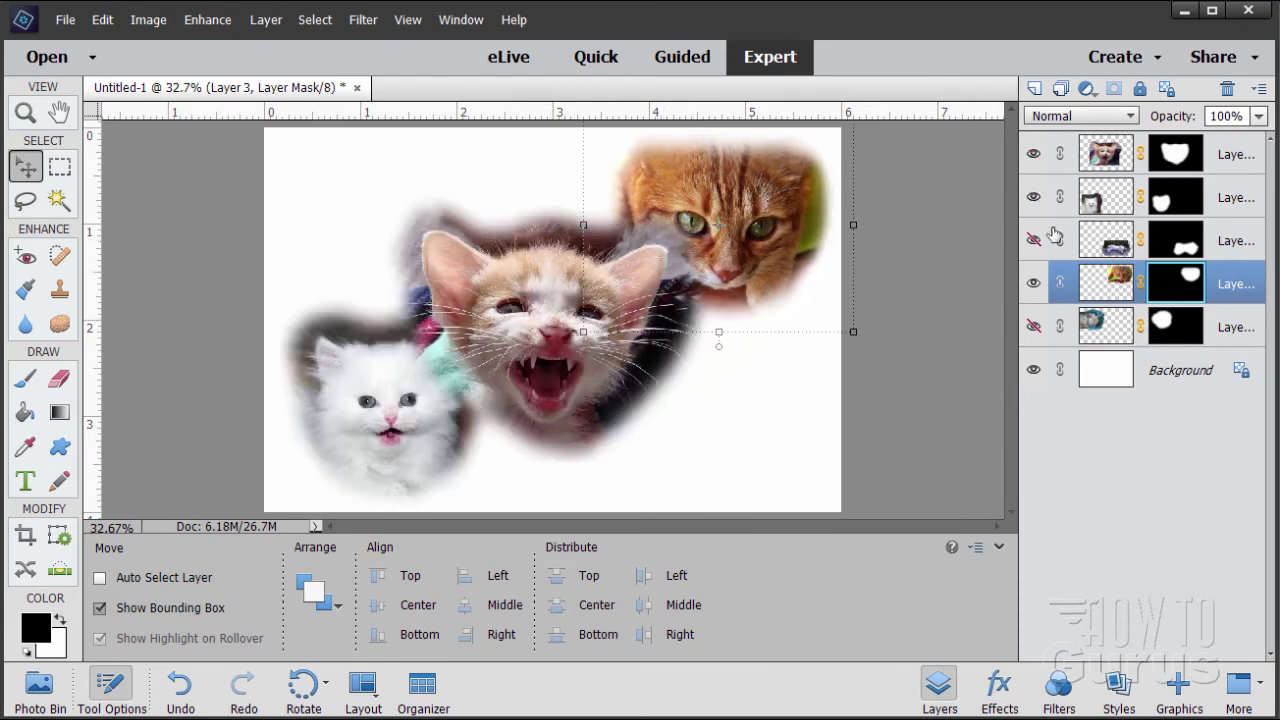
{"action": "left_click", "coordinate": [1033, 283]}
{"action": "left_click", "coordinate": [1033, 240]}
{"action": "left_click", "coordinate": [1033, 283]}
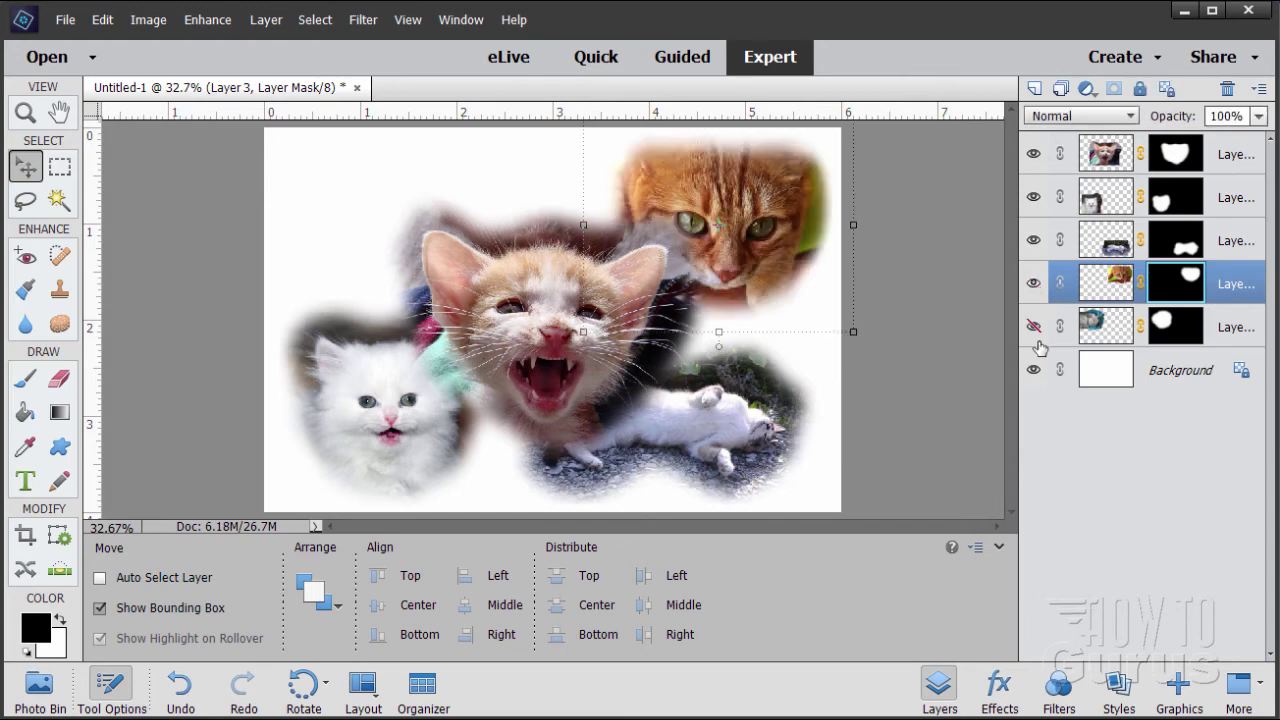
{"action": "left_click", "coordinate": [1033, 326]}
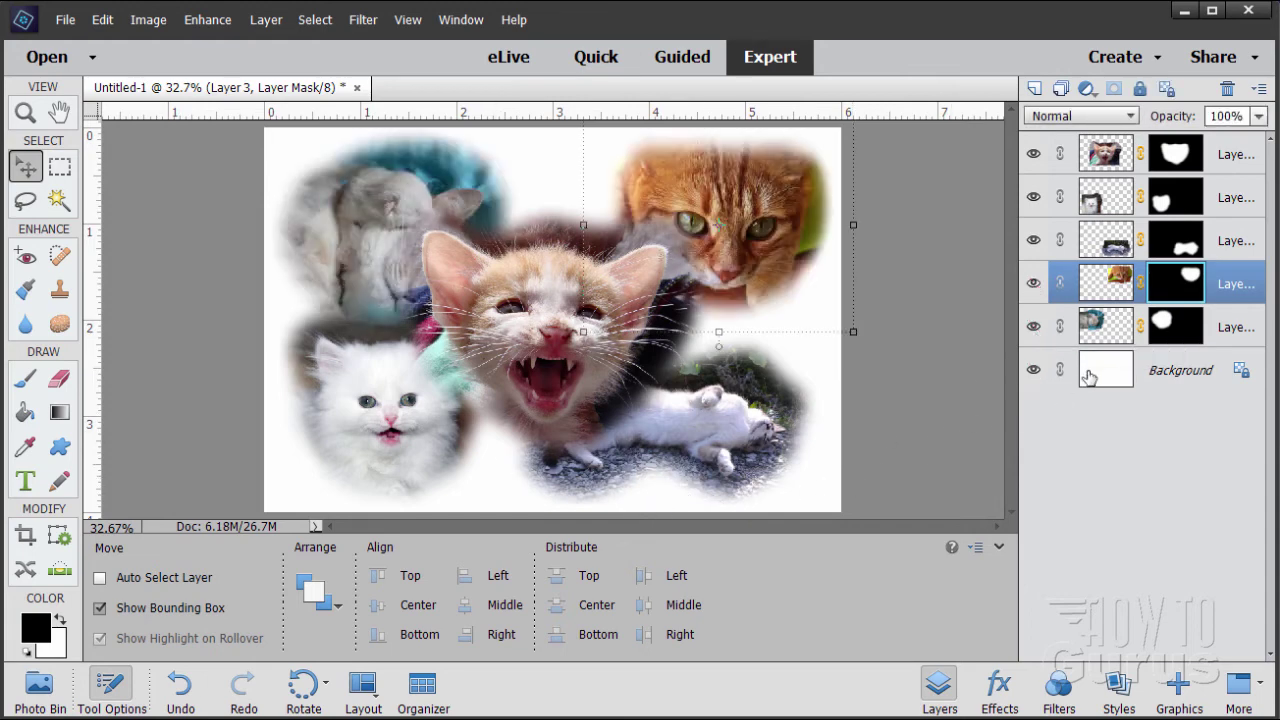
{"action": "left_click", "coordinate": [1102, 212]}
{"action": "mouse_move", "coordinate": [408, 415]}
{"action": "left_mouse_down"}
{"action": "mouse_move", "coordinate": [386, 432]}
{"action": "mouse_move", "coordinate": [392, 420]}
{"action": "left_mouse_up"}
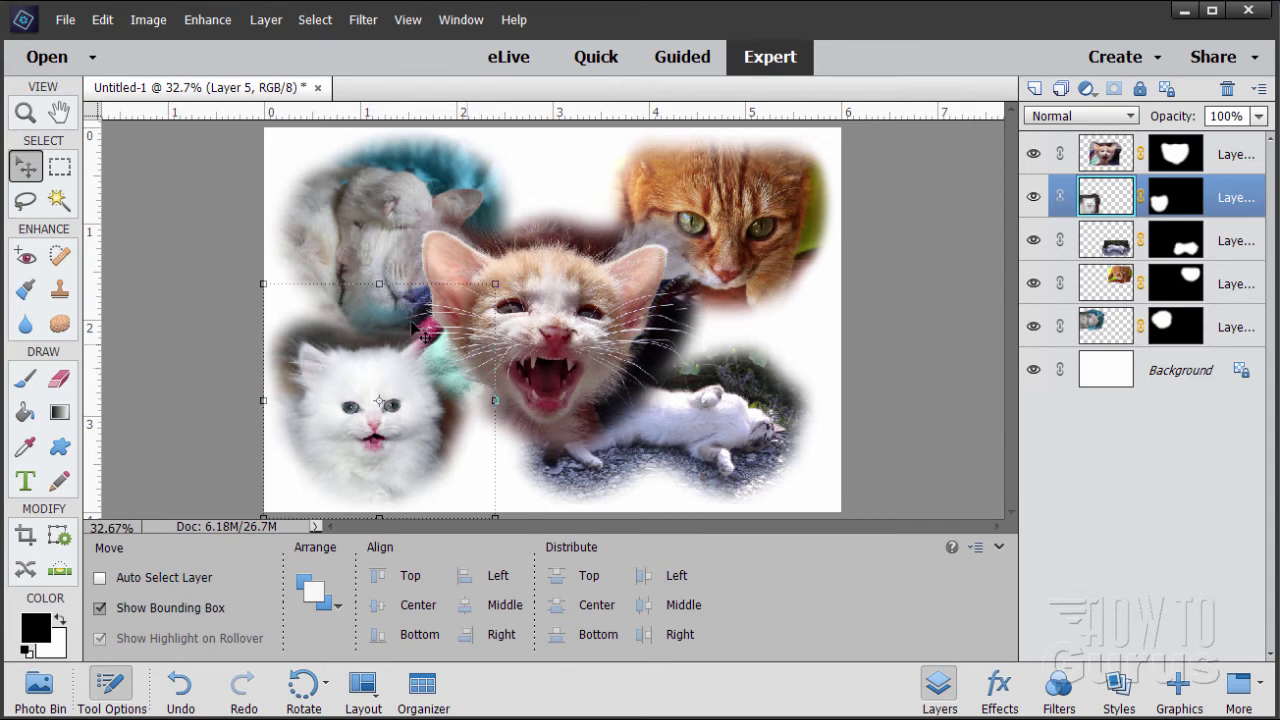
- Scale the grey sleeping cat to 83.29% and settle it slightly up-left at the top left
{"action": "left_click", "coordinate": [1108, 328]}
{"action": "left_click_drag", "start_coordinate": [398, 285], "coordinate": [377, 263]}
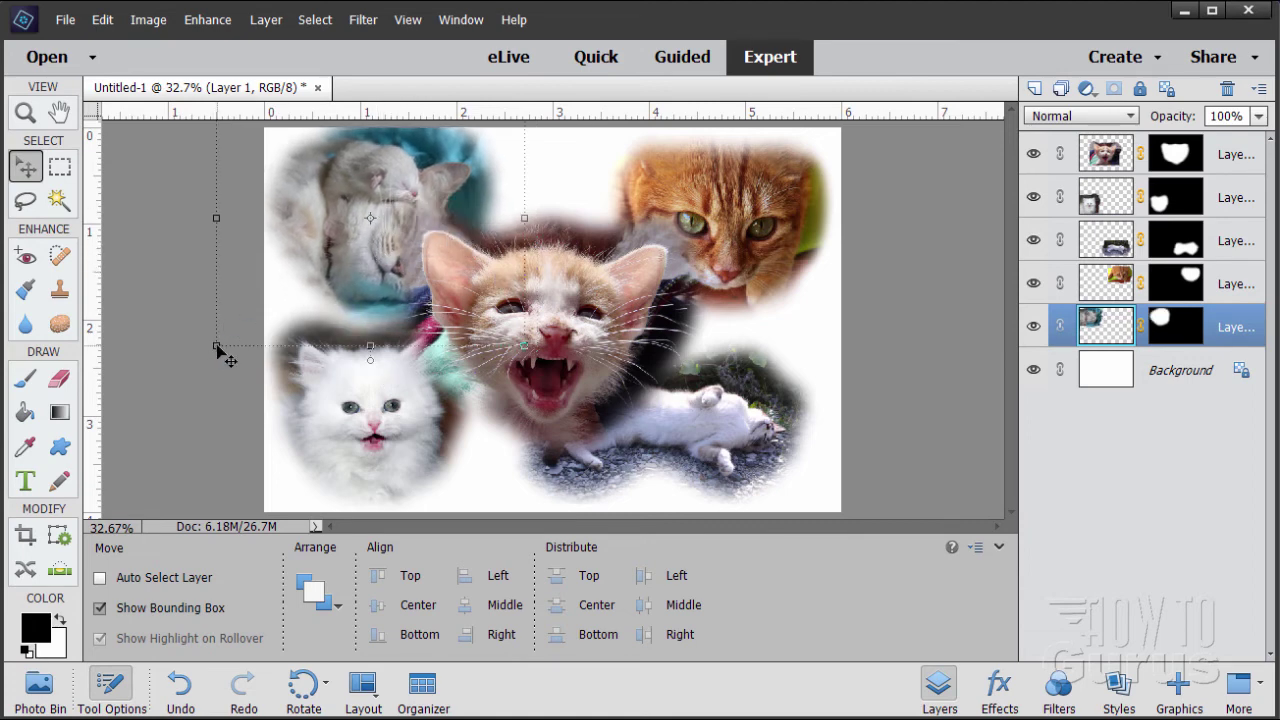
{"action": "left_click_drag", "start_coordinate": [216, 346], "coordinate": [264, 298]}
{"action": "left_click_drag", "start_coordinate": [388, 227], "coordinate": [356, 256]}
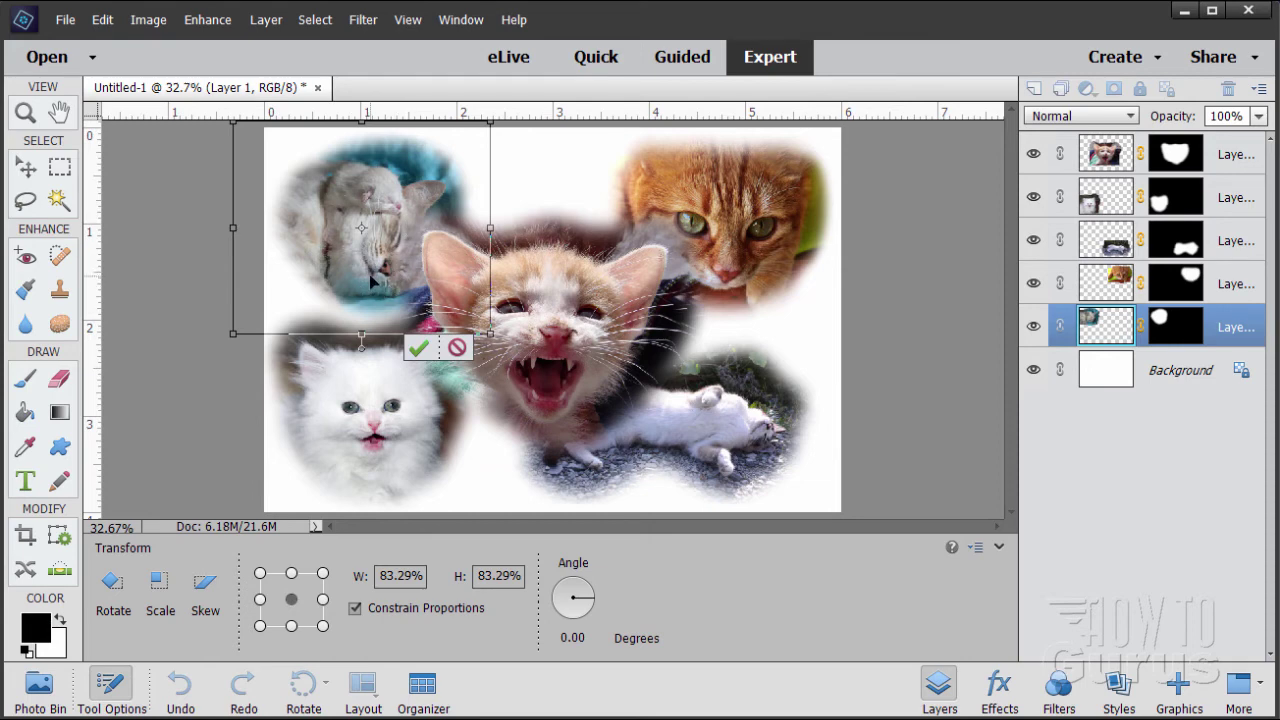
{"action": "left_click_drag", "start_coordinate": [368, 276], "coordinate": [365, 274]}
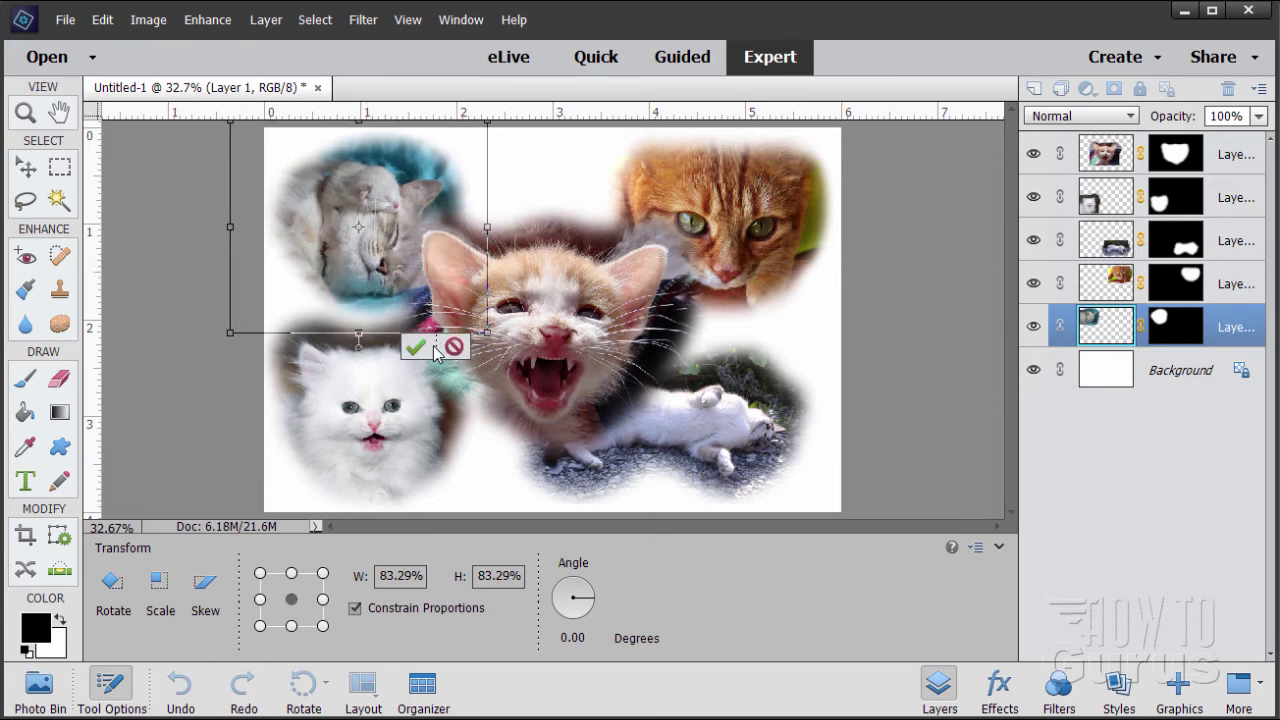
{"action": "left_click", "coordinate": [416, 347]}
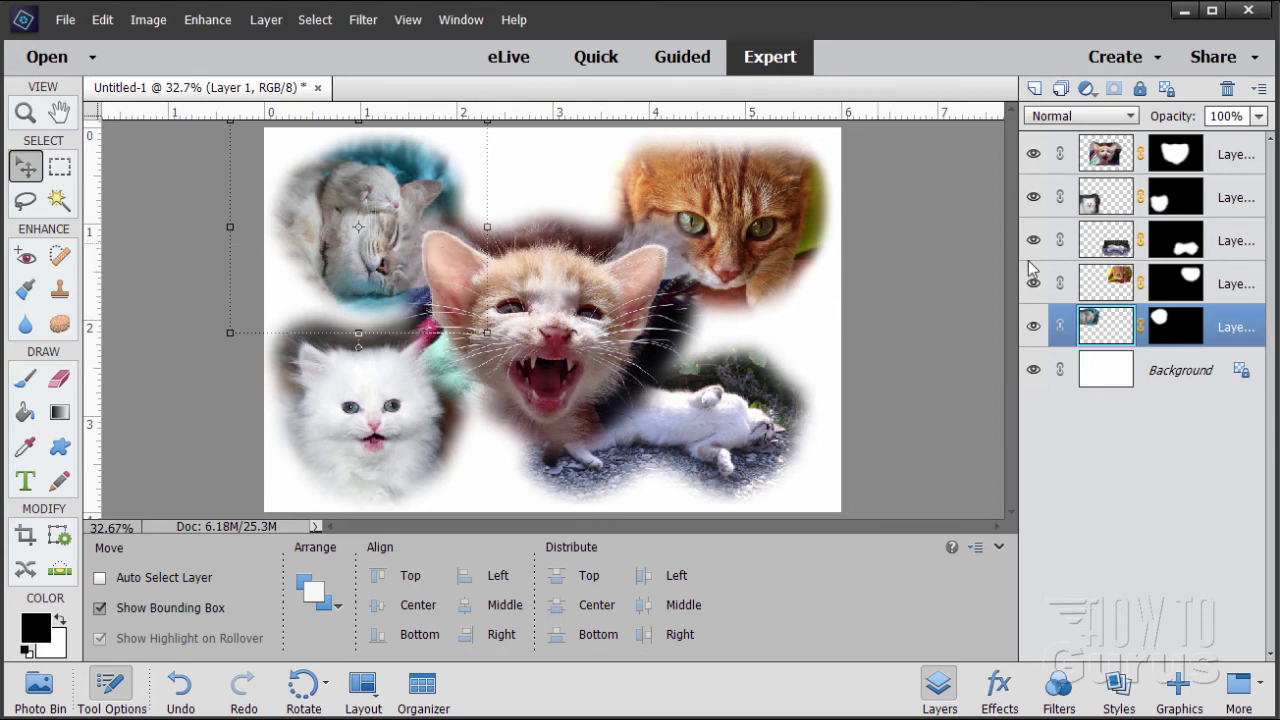
- Nudge the orange cat slightly, then move the lying white cat down-right and scale it to 90.64%
{"action": "left_click", "coordinate": [1125, 290]}
{"action": "left_click_drag", "start_coordinate": [748, 249], "coordinate": [750, 248]}
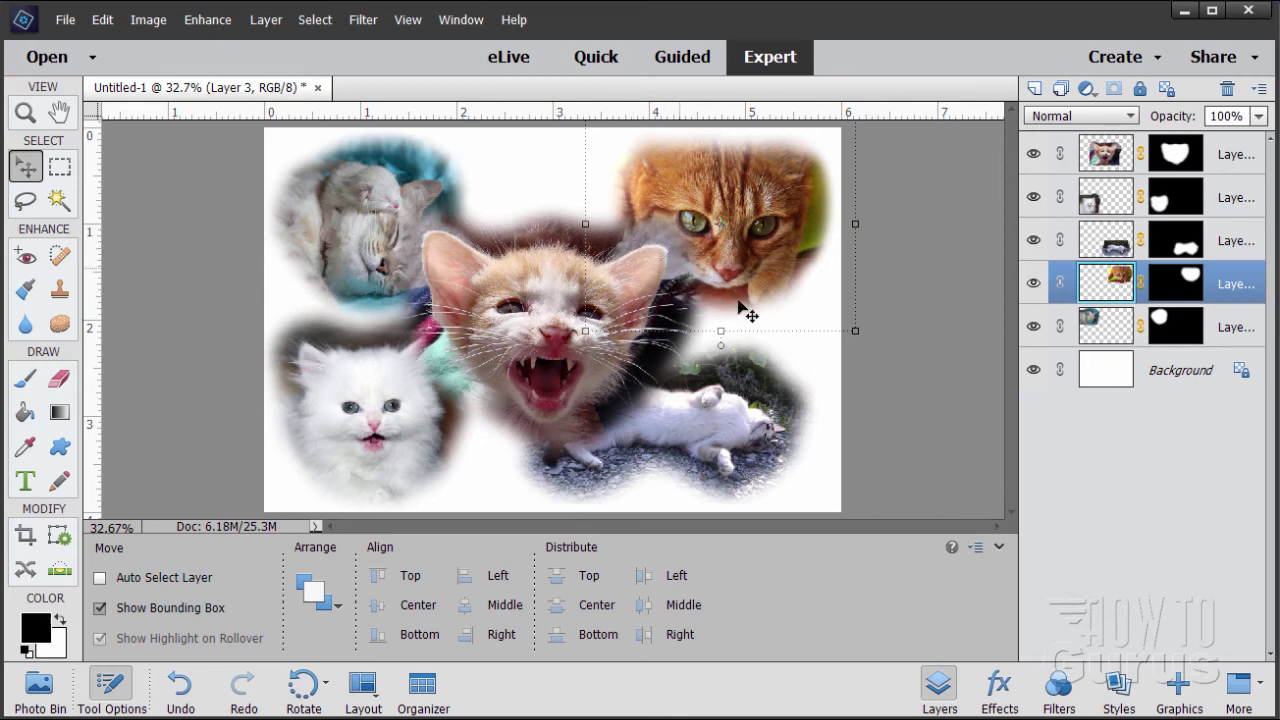
{"action": "left_click", "coordinate": [1107, 332]}
{"action": "left_click", "coordinate": [1043, 254]}
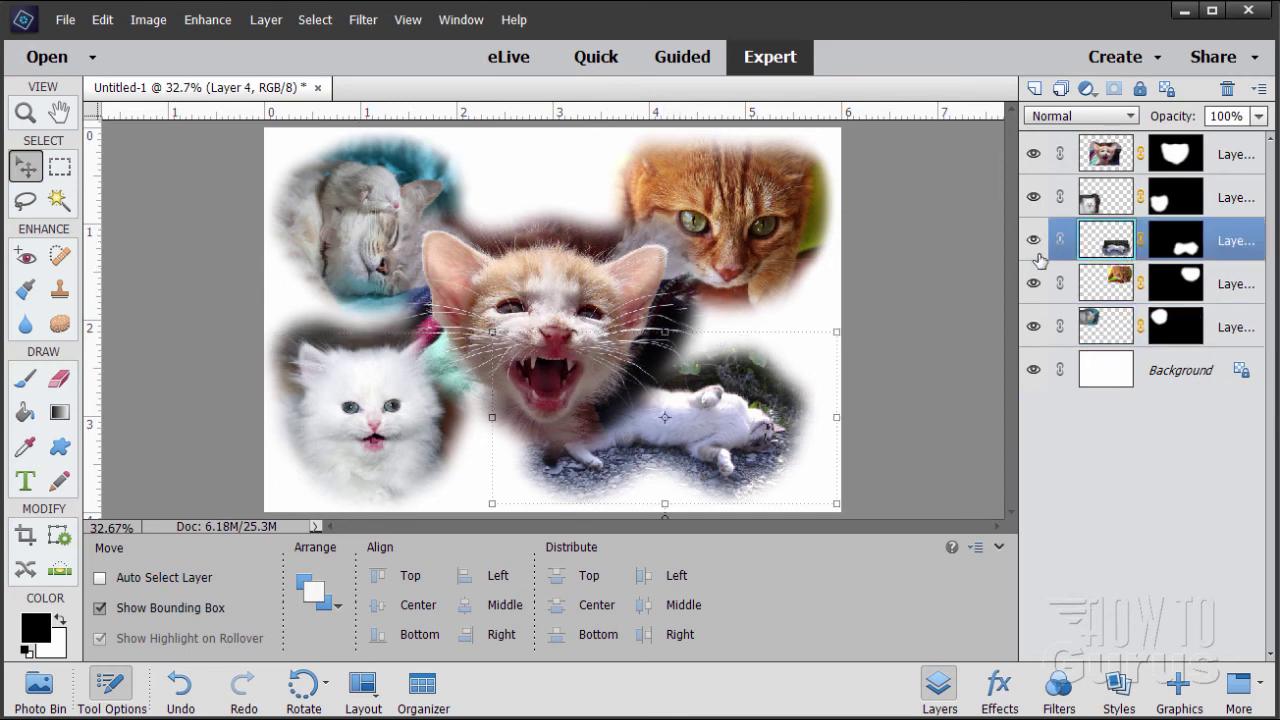
{"action": "left_click_drag", "start_coordinate": [729, 459], "coordinate": [748, 467]}
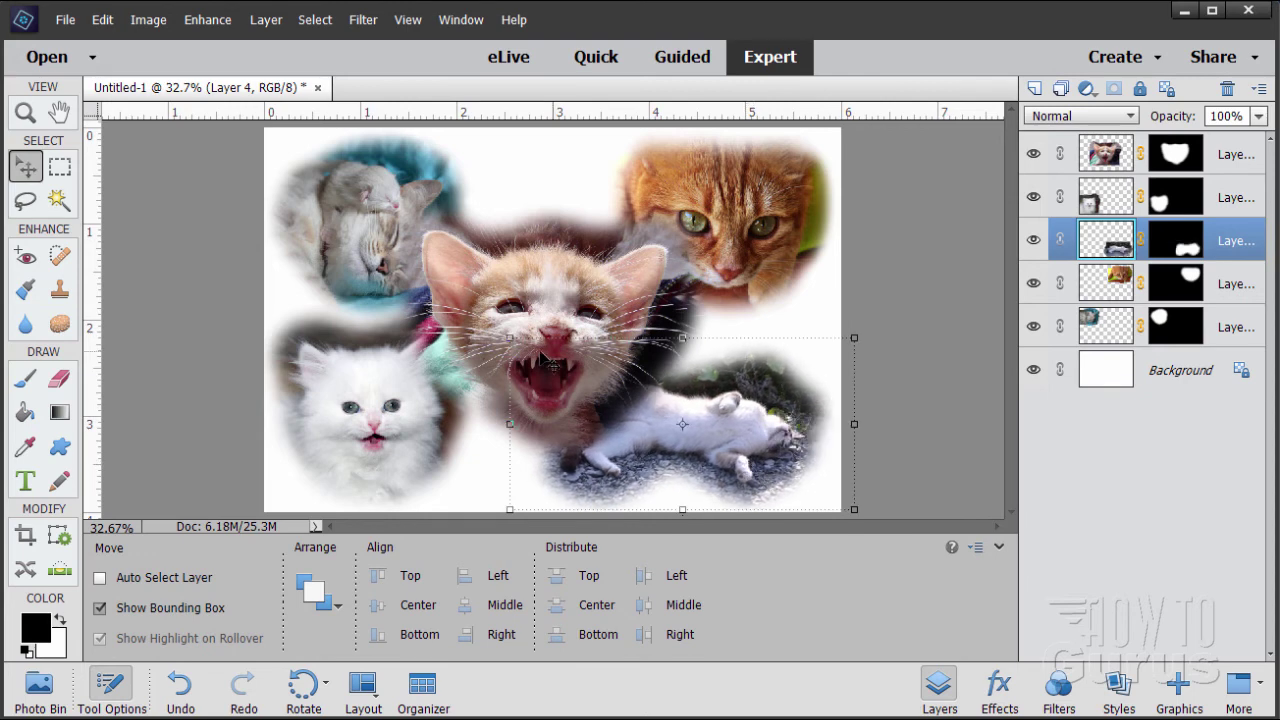
{"action": "left_click_drag", "start_coordinate": [512, 340], "coordinate": [542, 354]}
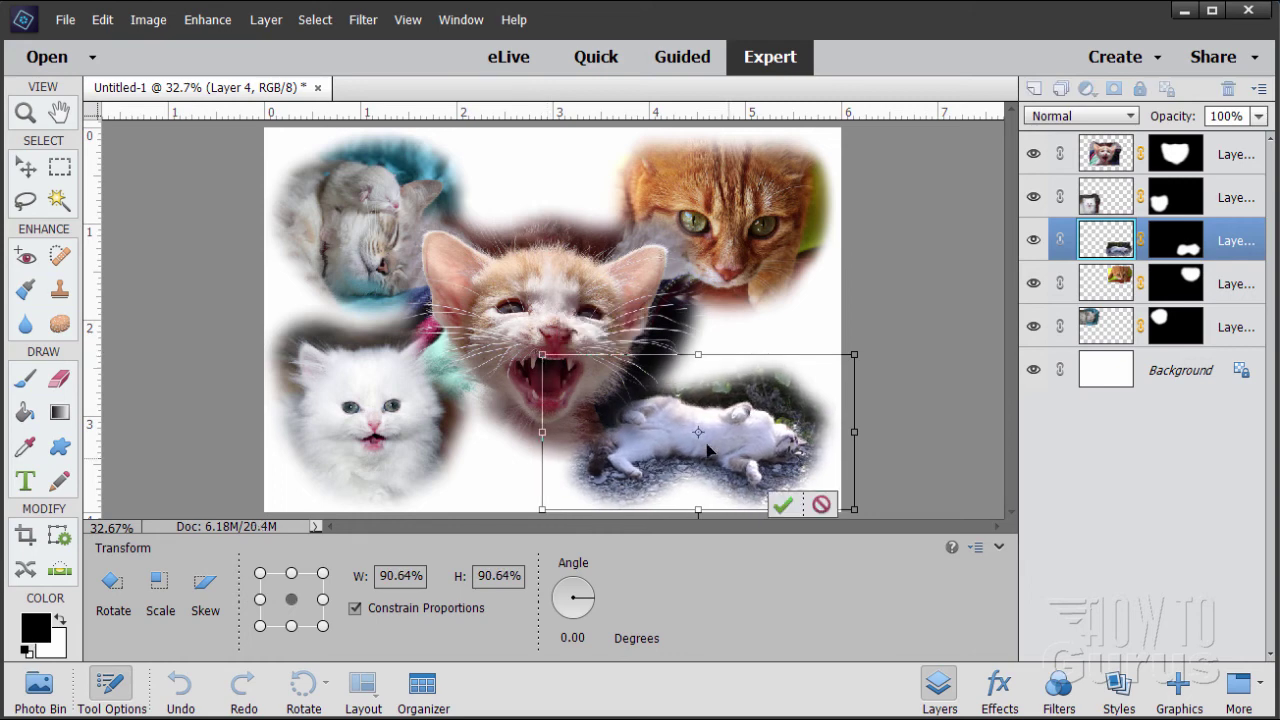
{"action": "left_click_drag", "start_coordinate": [701, 446], "coordinate": [705, 442]}
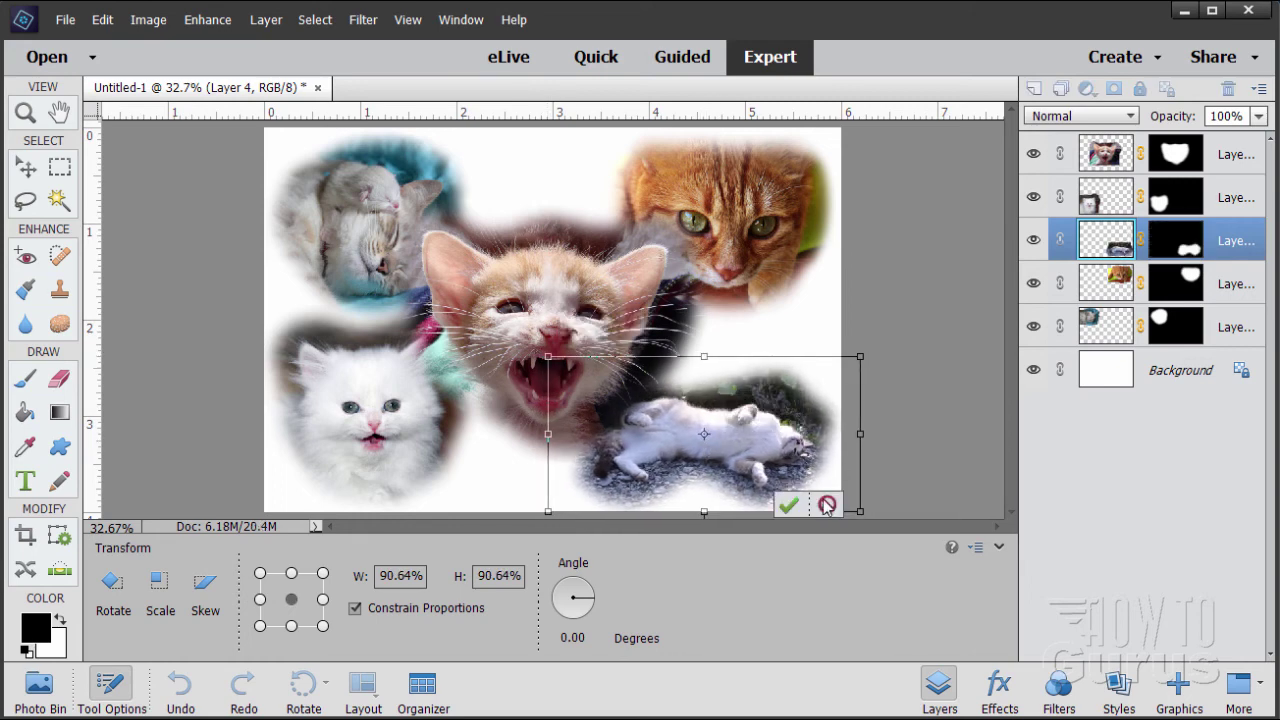
{"action": "left_click", "coordinate": [789, 506]}
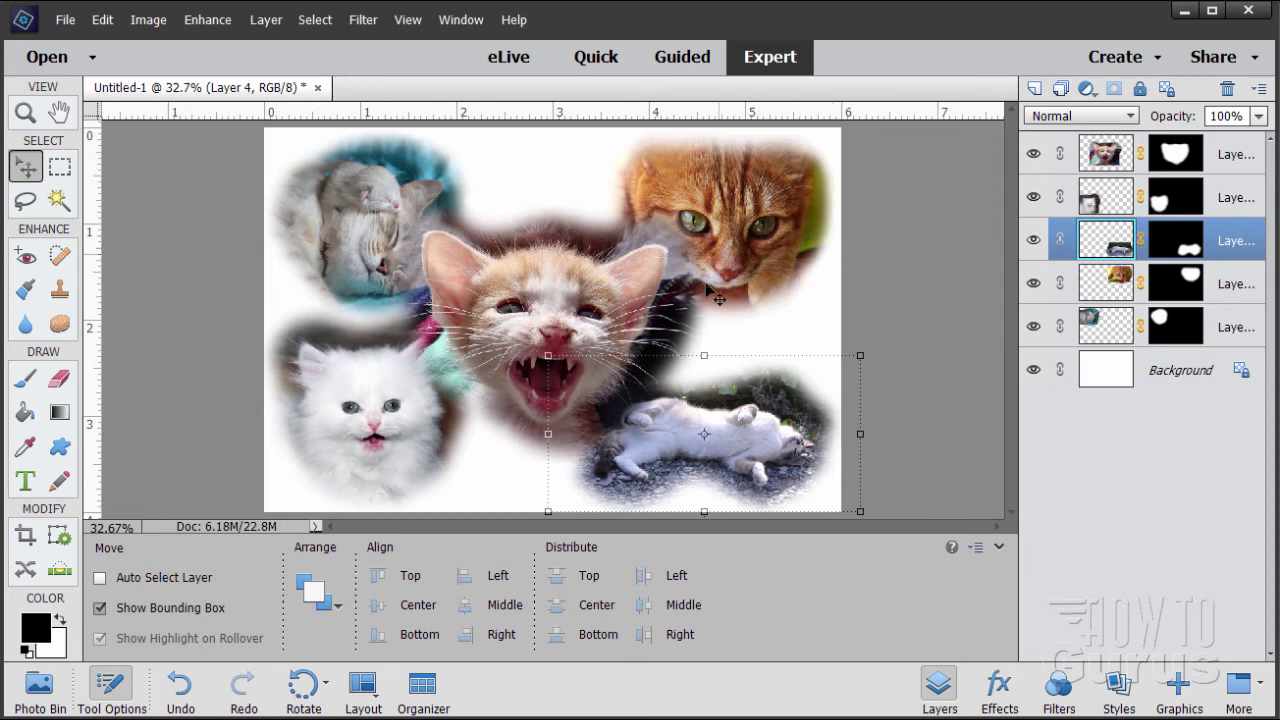
- Paint on Layer 2's mask to reveal more of the top photo
{"action": "left_click", "coordinate": [1107, 163]}
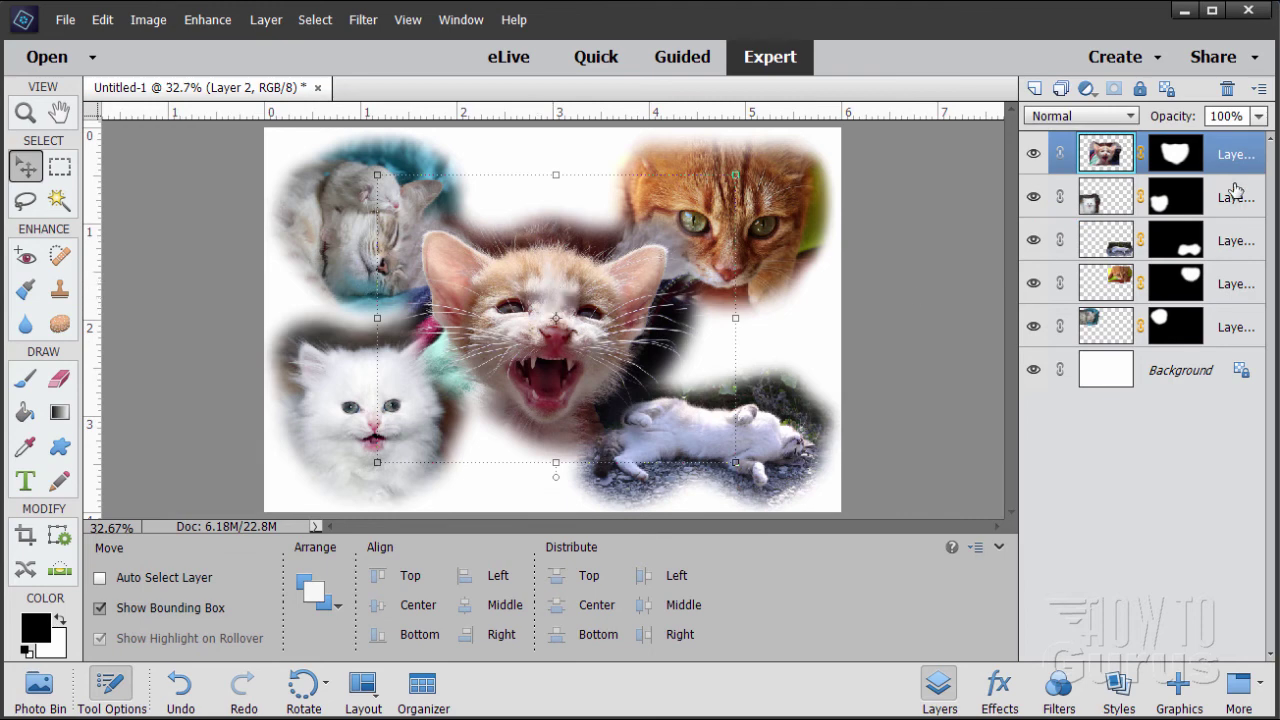
{"action": "left_click", "coordinate": [1178, 155]}
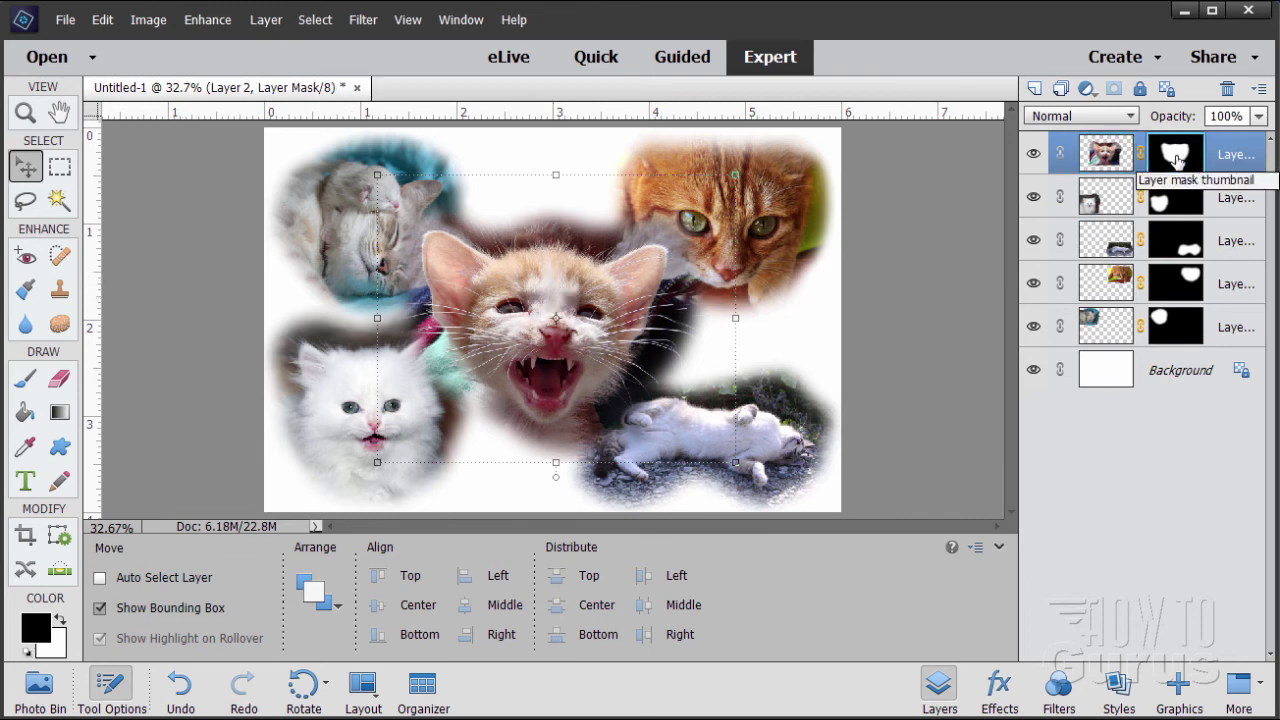
{"action": "left_click", "coordinate": [26, 379]}
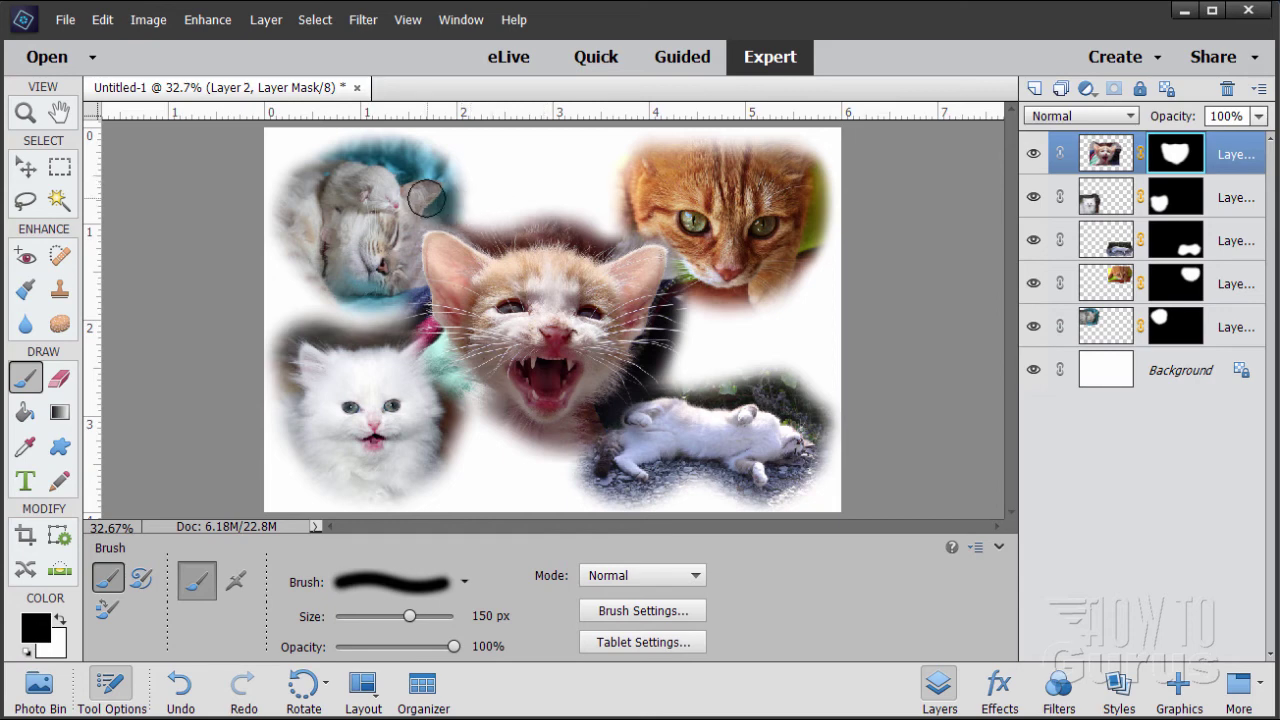
{"action": "mouse_move", "coordinate": [401, 207]}
{"action": "left_mouse_down"}
{"action": "mouse_move", "coordinate": [398, 295]}
{"action": "mouse_move", "coordinate": [387, 241]}
{"action": "mouse_move", "coordinate": [414, 205]}
{"action": "mouse_move", "coordinate": [396, 245]}
{"action": "left_mouse_up"}
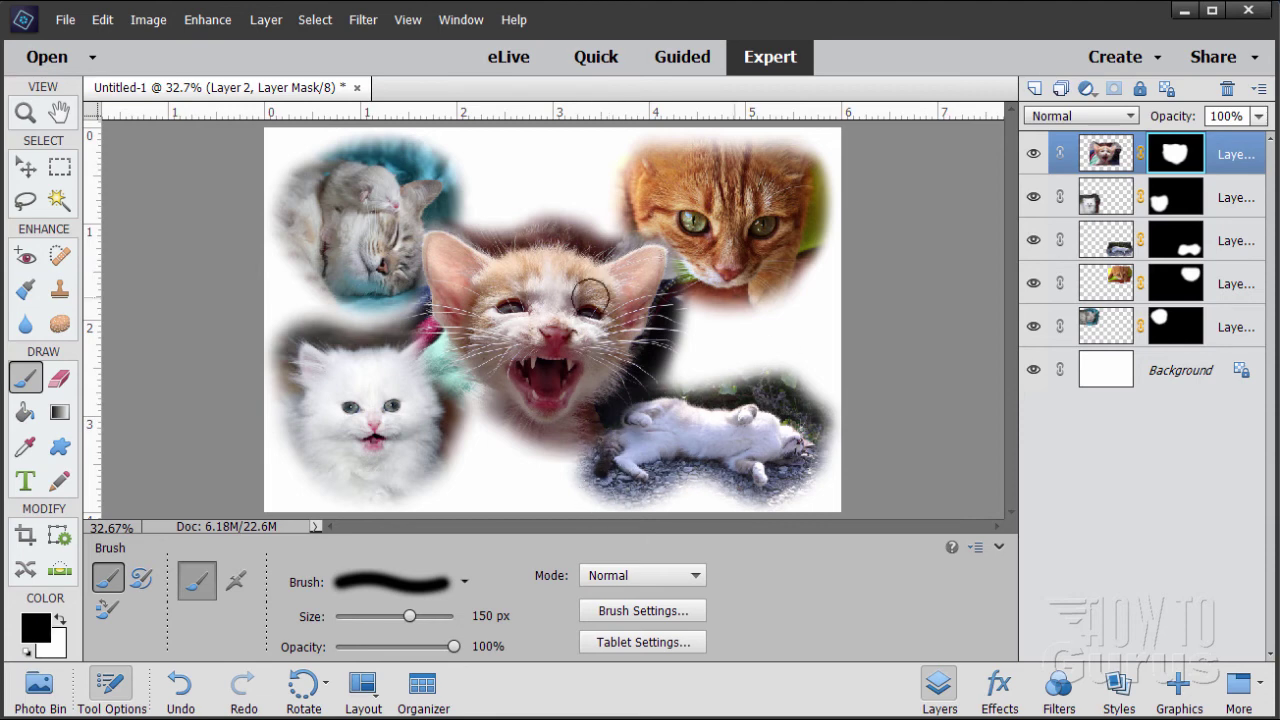
- Hide all five cat photo layers and select the Background layer
{"action": "left_click", "coordinate": [37, 167]}
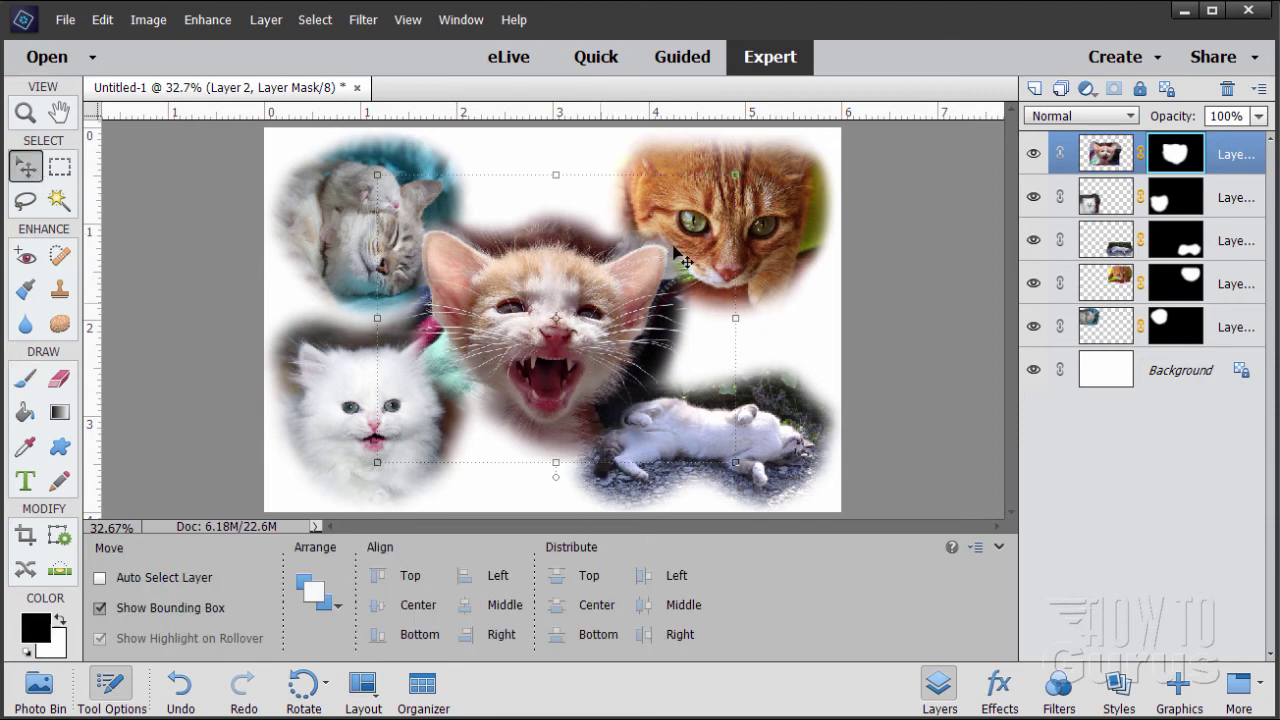
{"action": "left_click", "coordinate": [1034, 154]}
{"action": "left_click", "coordinate": [1034, 197]}
{"action": "left_click", "coordinate": [1034, 240]}
{"action": "left_click", "coordinate": [1034, 283]}
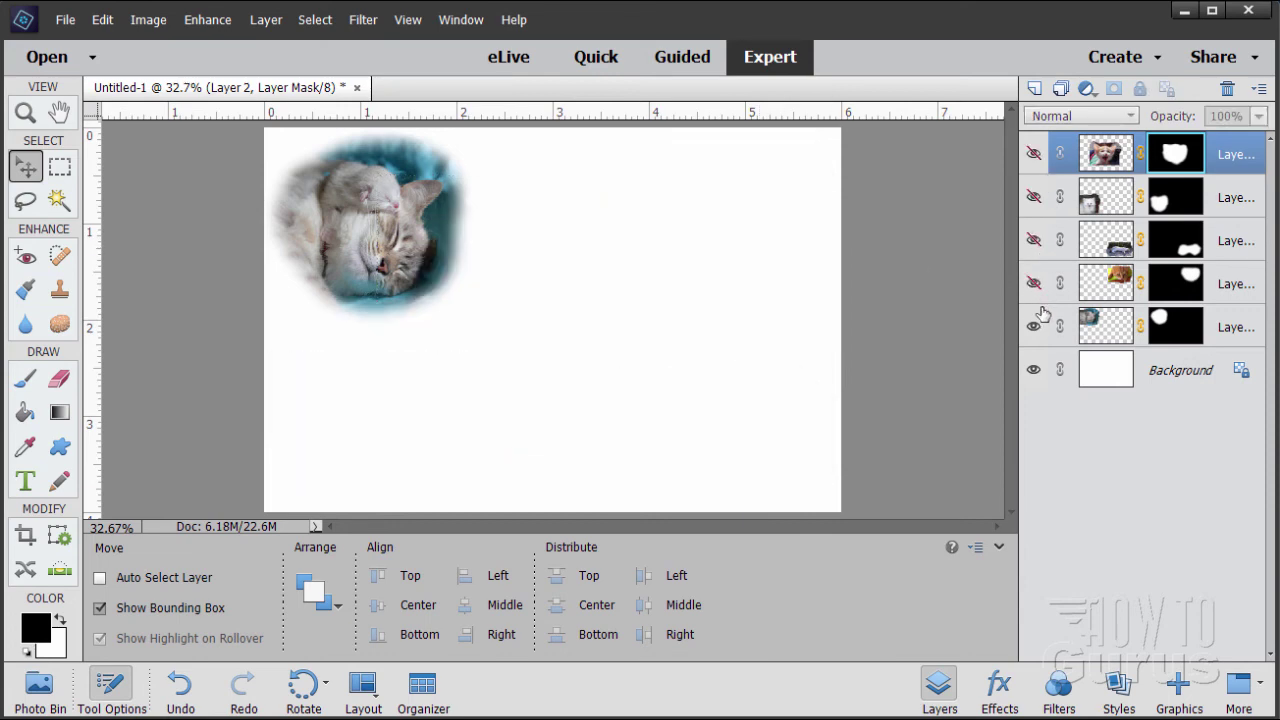
{"action": "left_click", "coordinate": [1034, 327]}
{"action": "left_click", "coordinate": [1111, 375]}
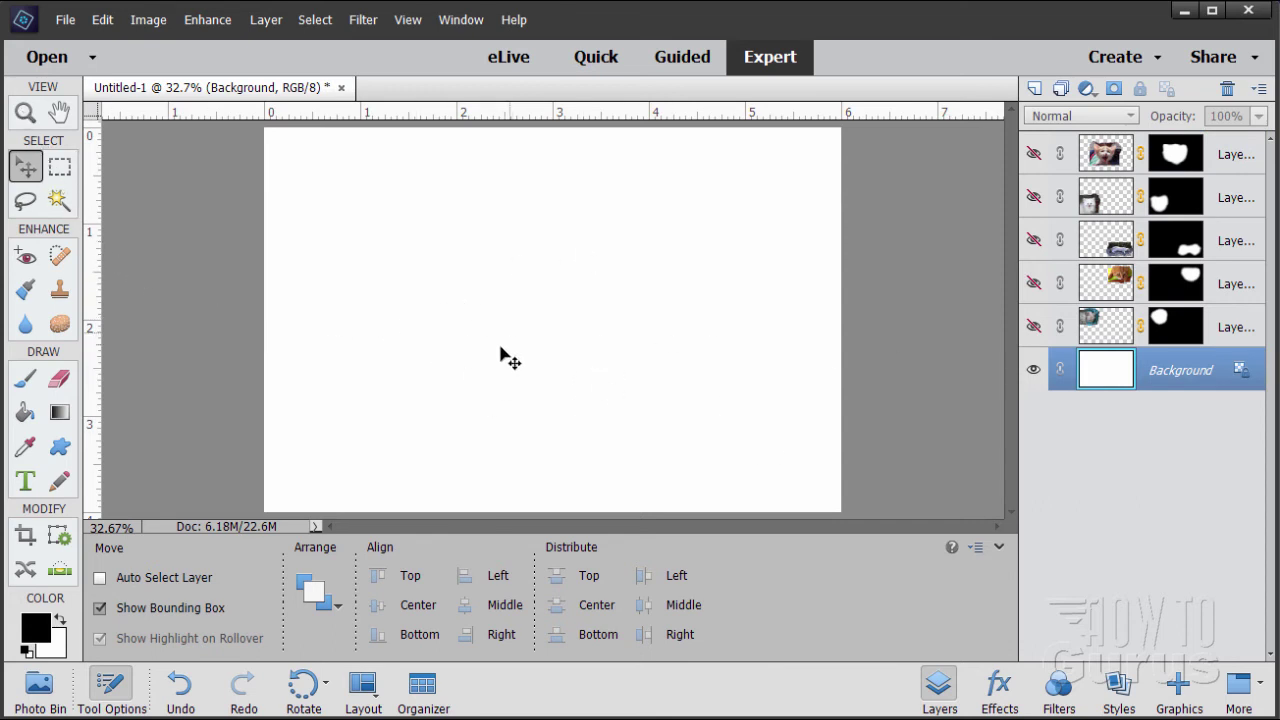
- Set the foreground colour to CMYK Cyan from the Color Swatches panel
{"action": "left_click", "coordinate": [36, 636]}
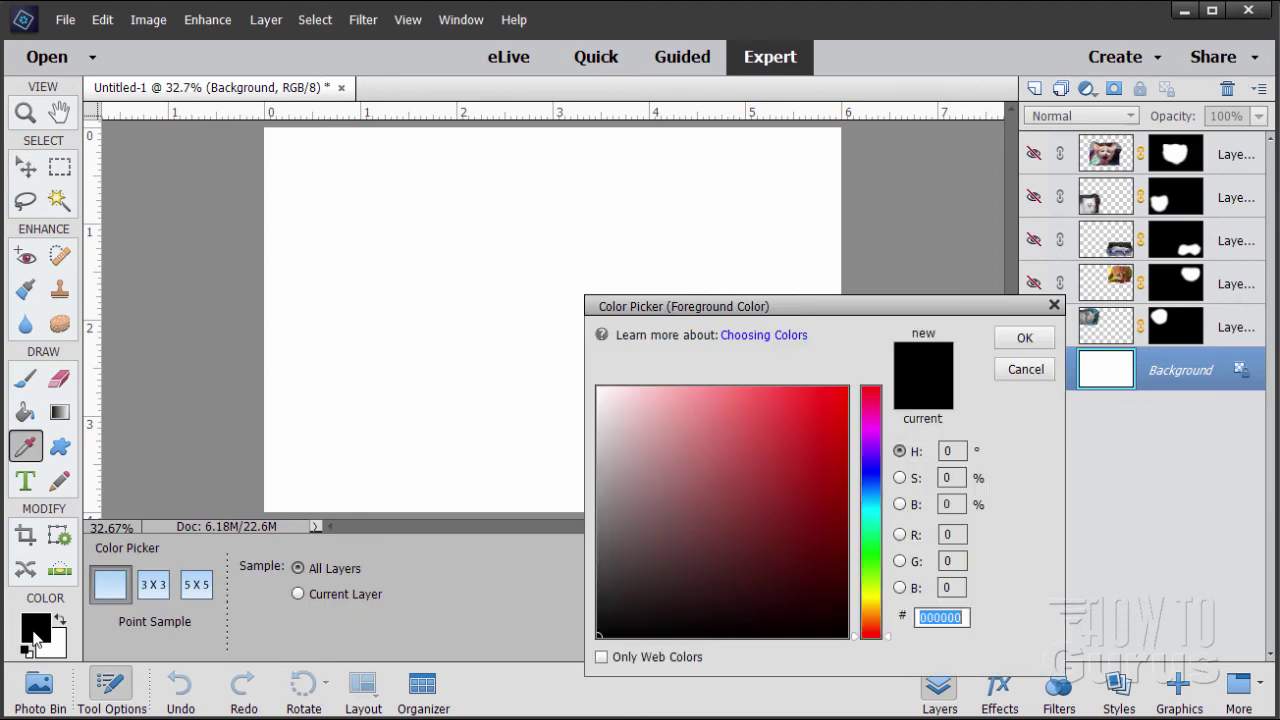
{"action": "left_click", "coordinate": [1025, 369]}
{"action": "left_click", "coordinate": [458, 27]}
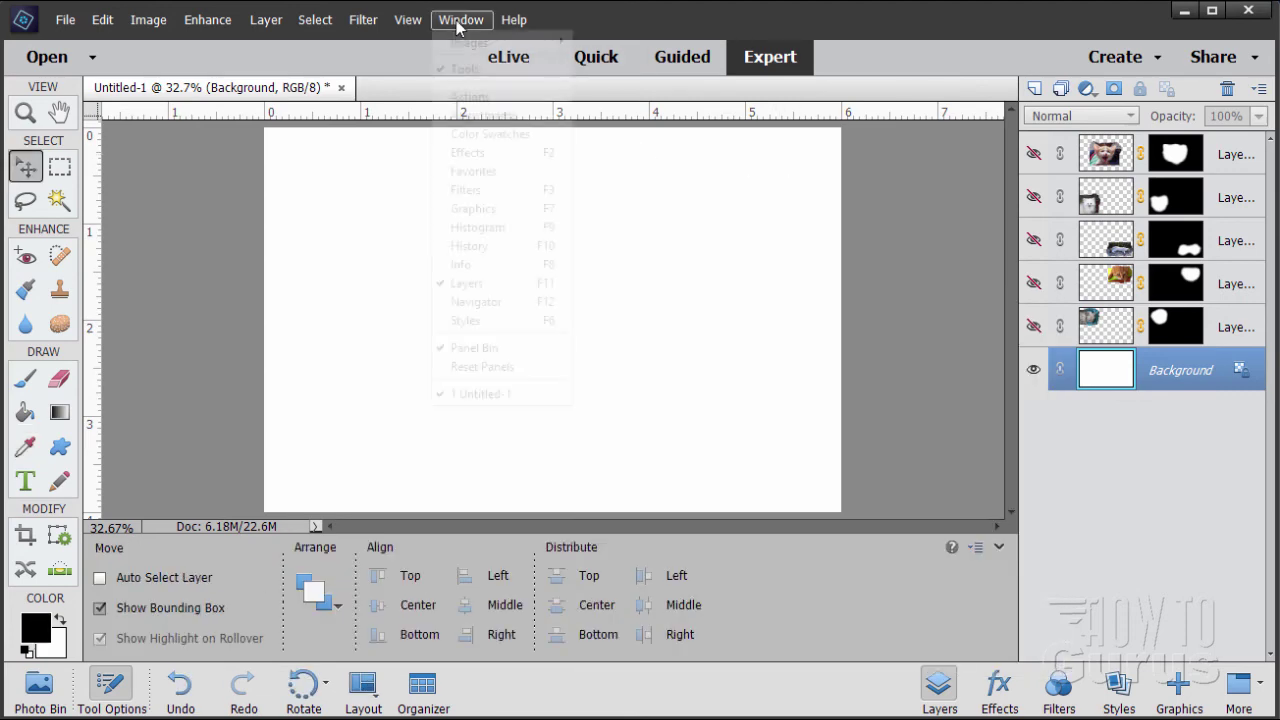
{"action": "left_click", "coordinate": [514, 133]}
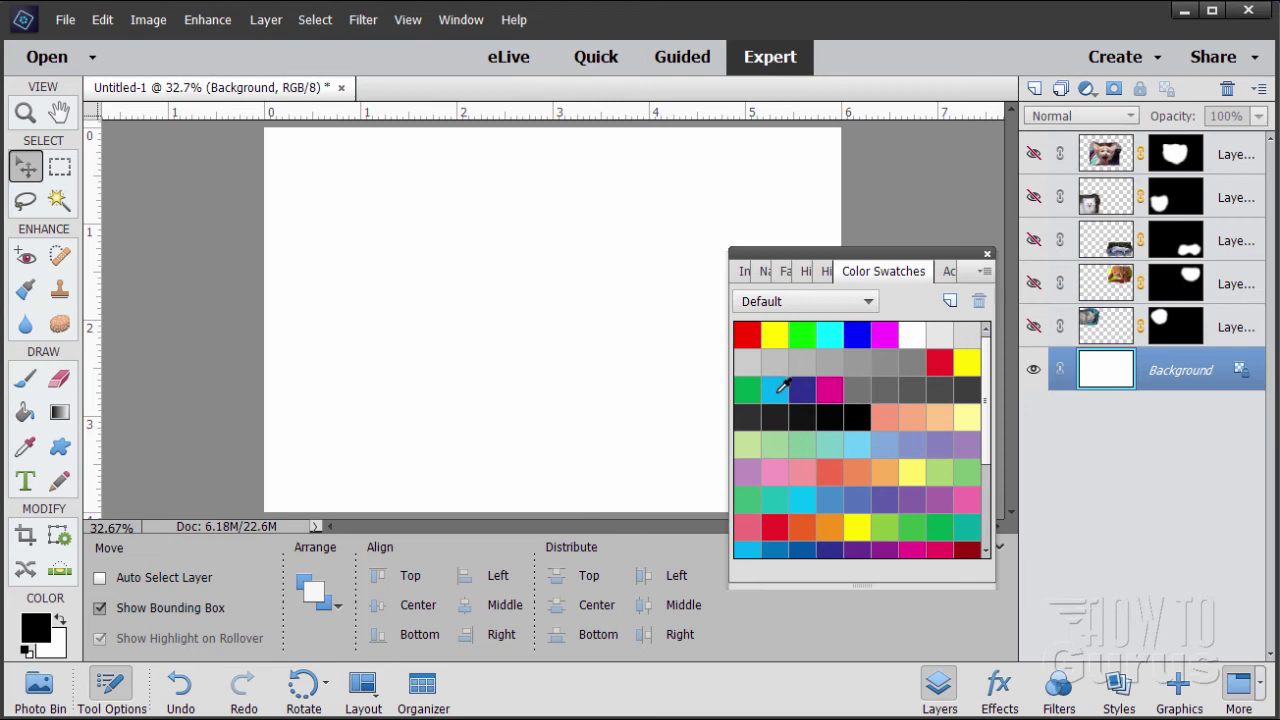
{"action": "left_click", "coordinate": [777, 390]}
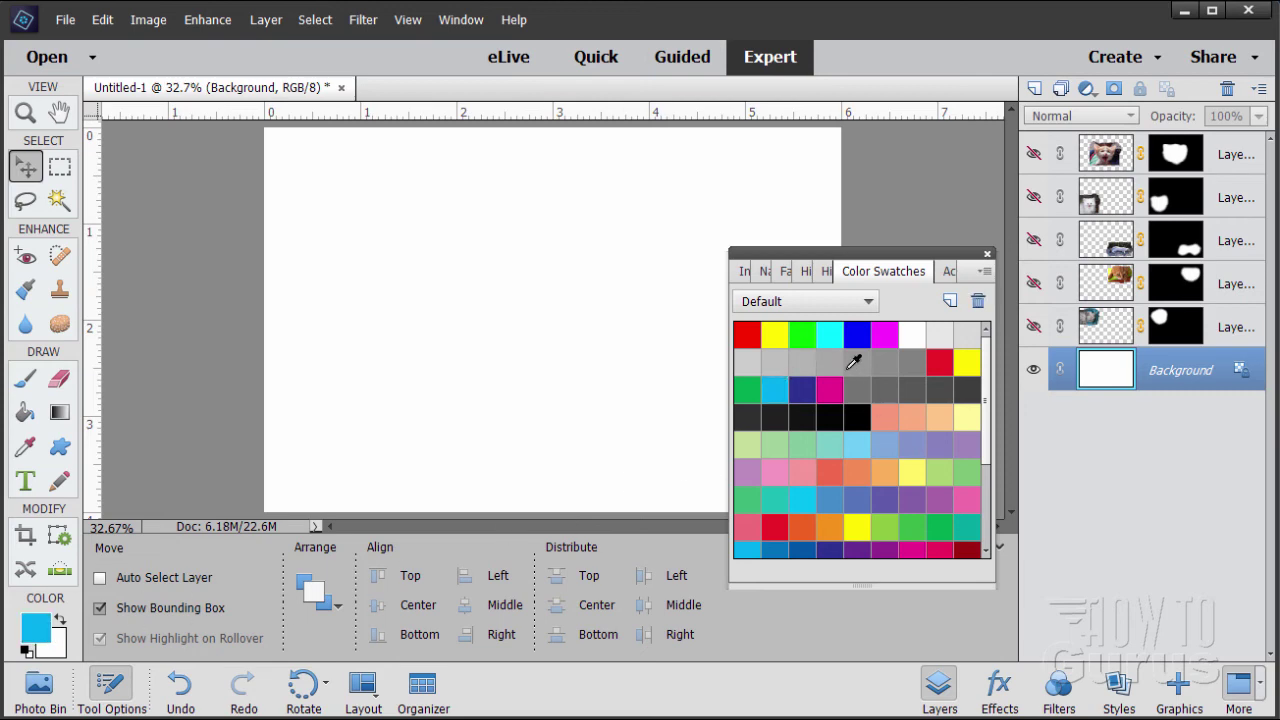
{"action": "left_click", "coordinate": [987, 255]}
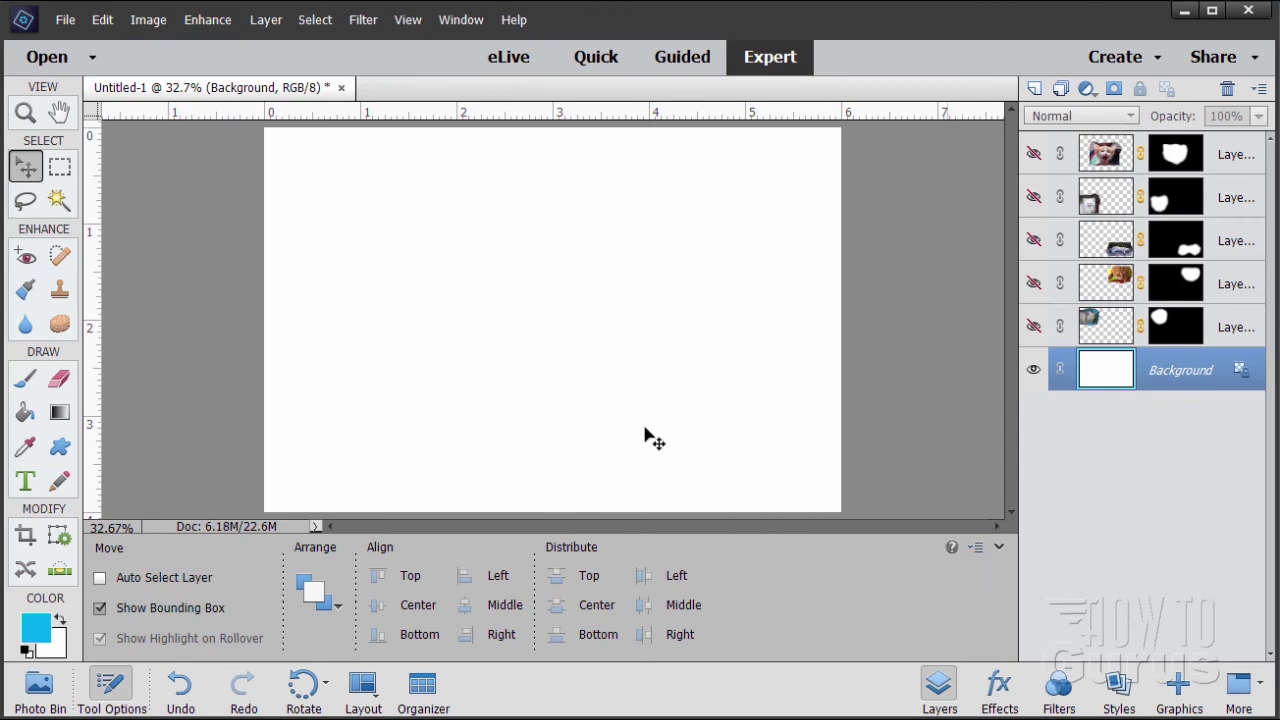
- Set up the Gradient tool with the first blue preset, Radial, and Reverse ticked
{"action": "left_click", "coordinate": [62, 416]}
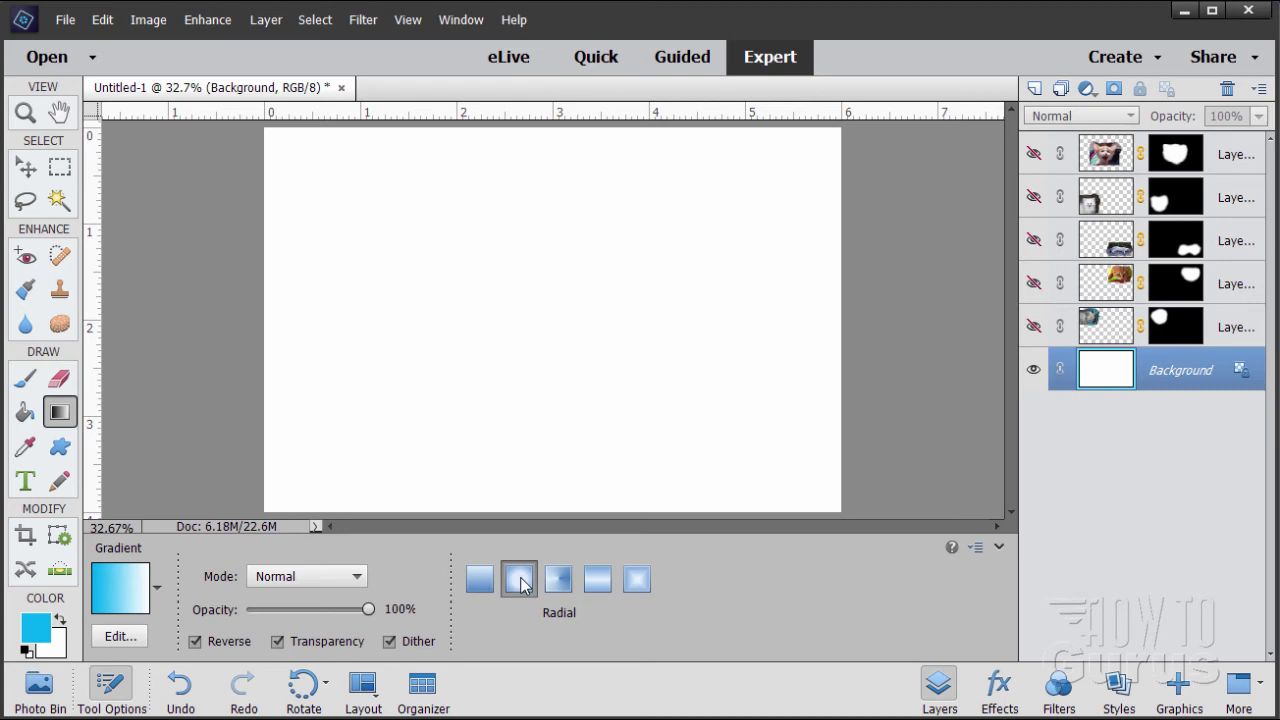
{"action": "left_click", "coordinate": [156, 590]}
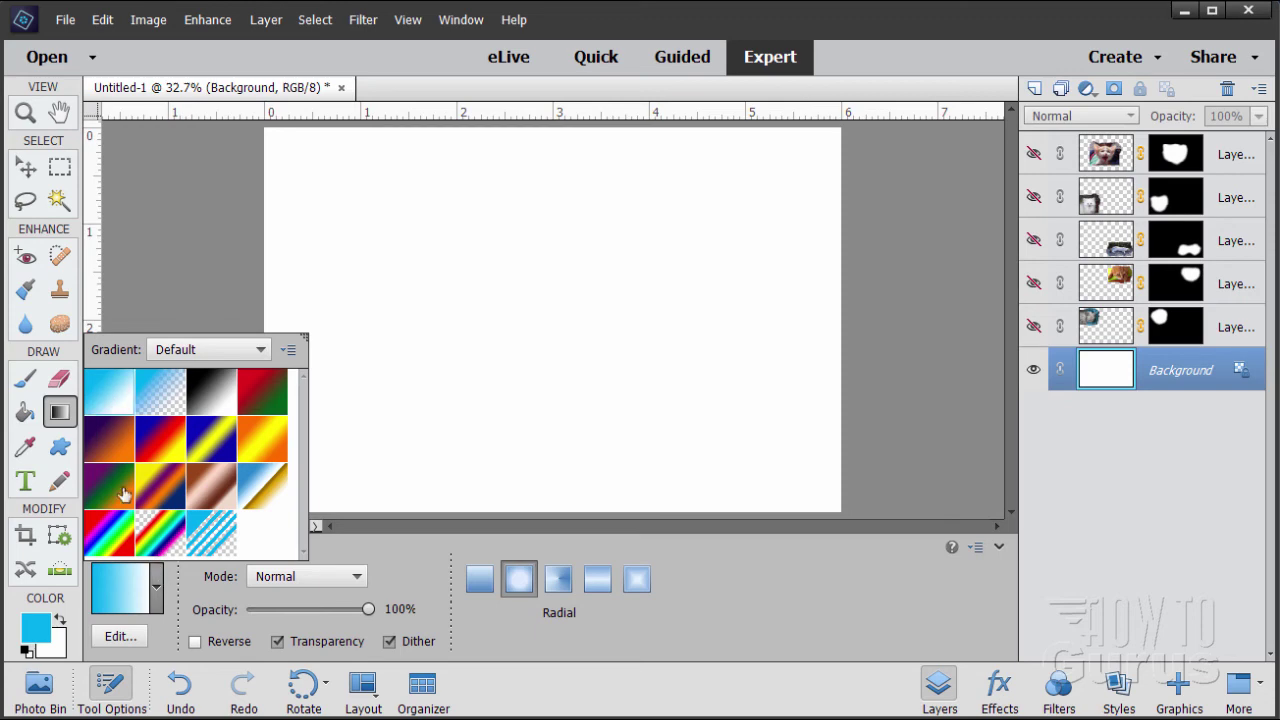
{"action": "double_click", "coordinate": [101, 408]}
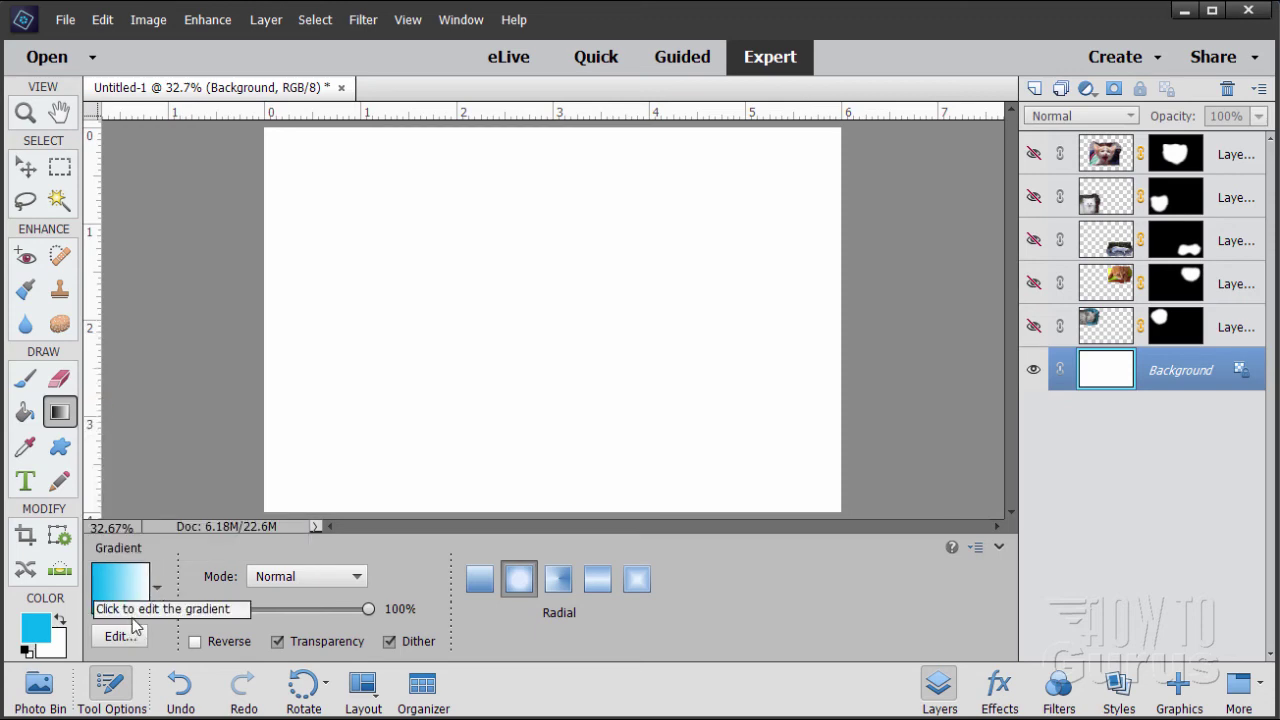
{"action": "left_click", "coordinate": [196, 642]}
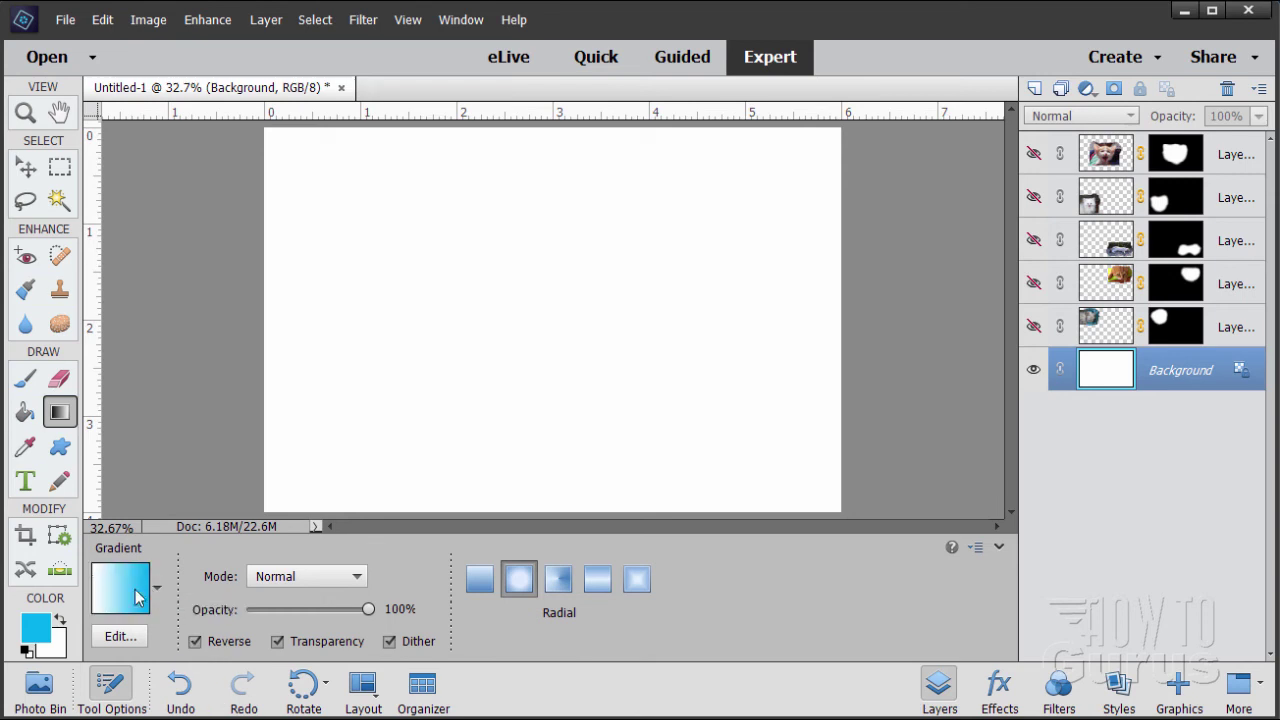
- Zoom out and draw the radial gradient from the canvas centre past the left edge
{"action": "left_click", "coordinate": [26, 114]}
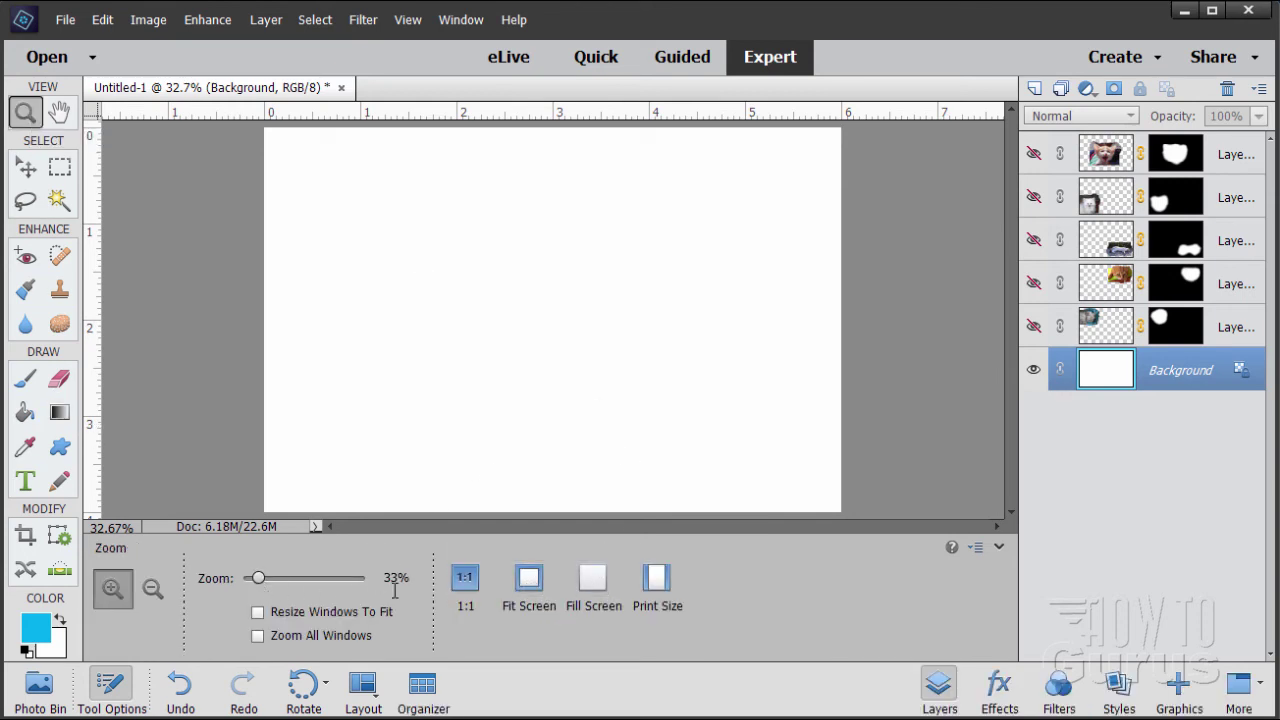
{"action": "left_click_drag", "start_coordinate": [262, 581], "coordinate": [254, 587]}
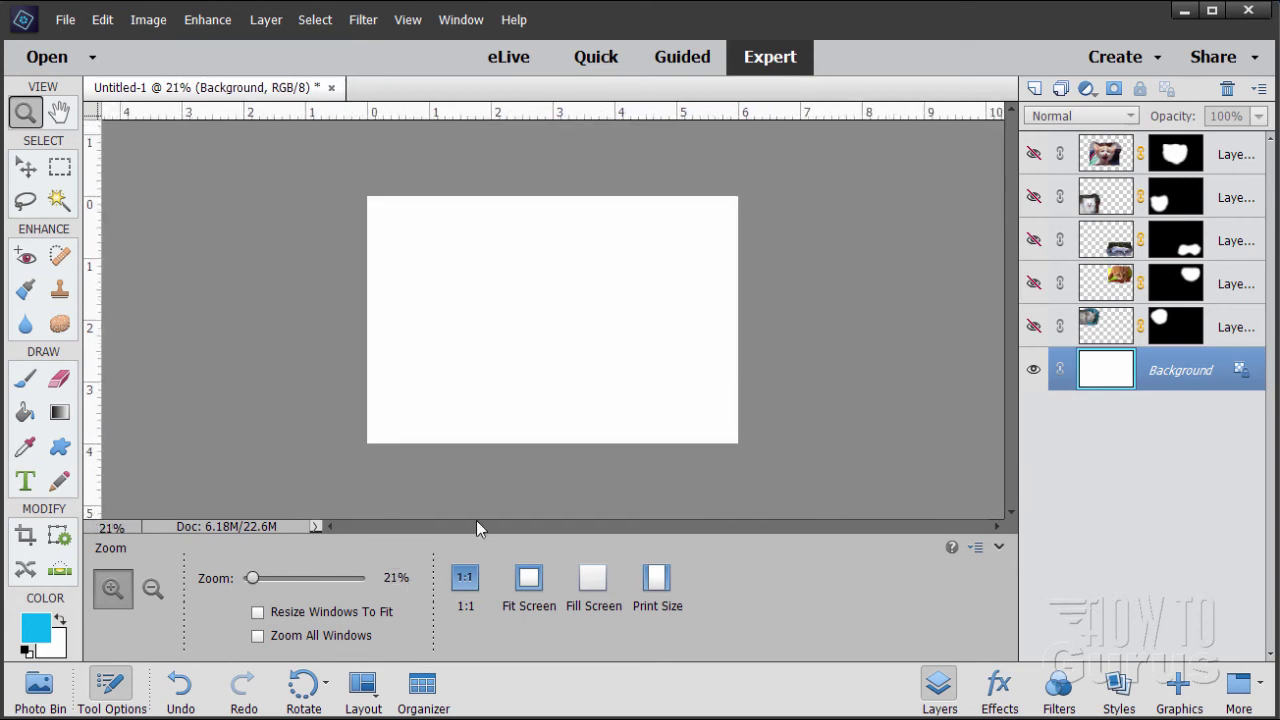
{"action": "left_click", "coordinate": [62, 412]}
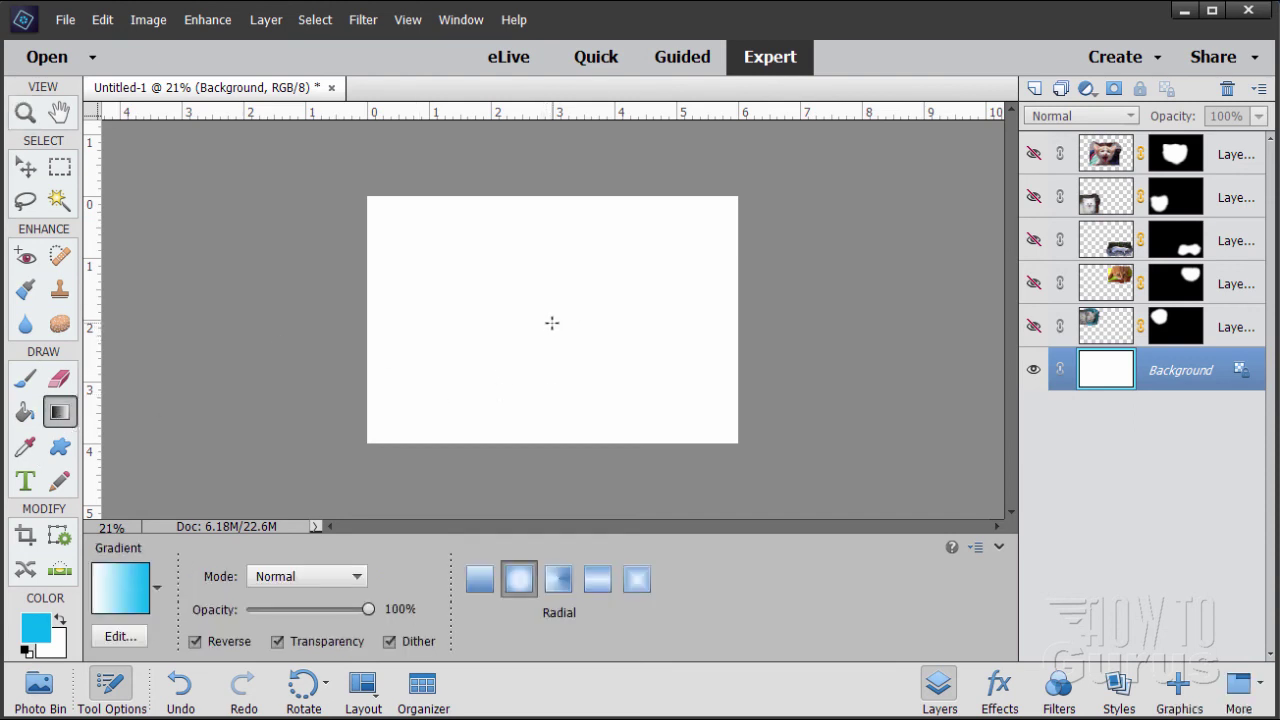
{"action": "left_click_drag", "start_coordinate": [554, 322], "coordinate": [132, 322]}
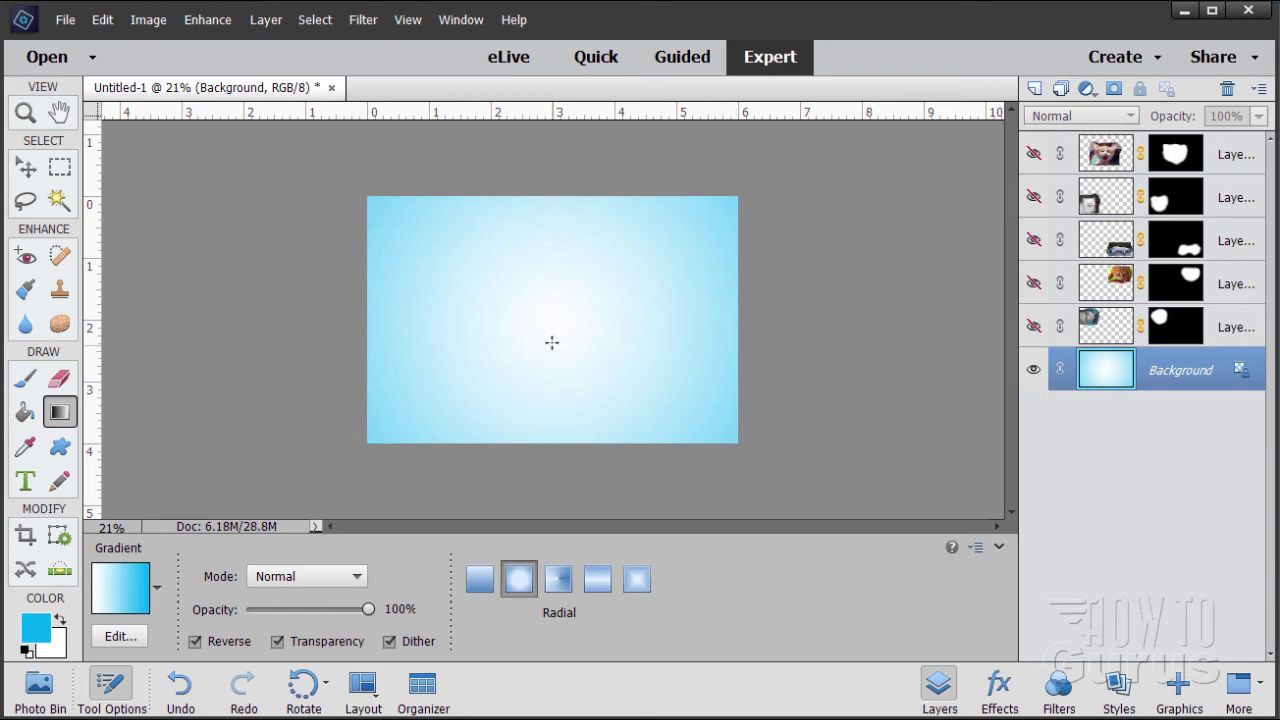
{"action": "left_click_drag", "start_coordinate": [351, 317], "coordinate": [109, 330]}
- Convert the Background to Layer 0 and add a white-filled Layer 6 beneath it
{"action": "left_click", "coordinate": [32, 169]}
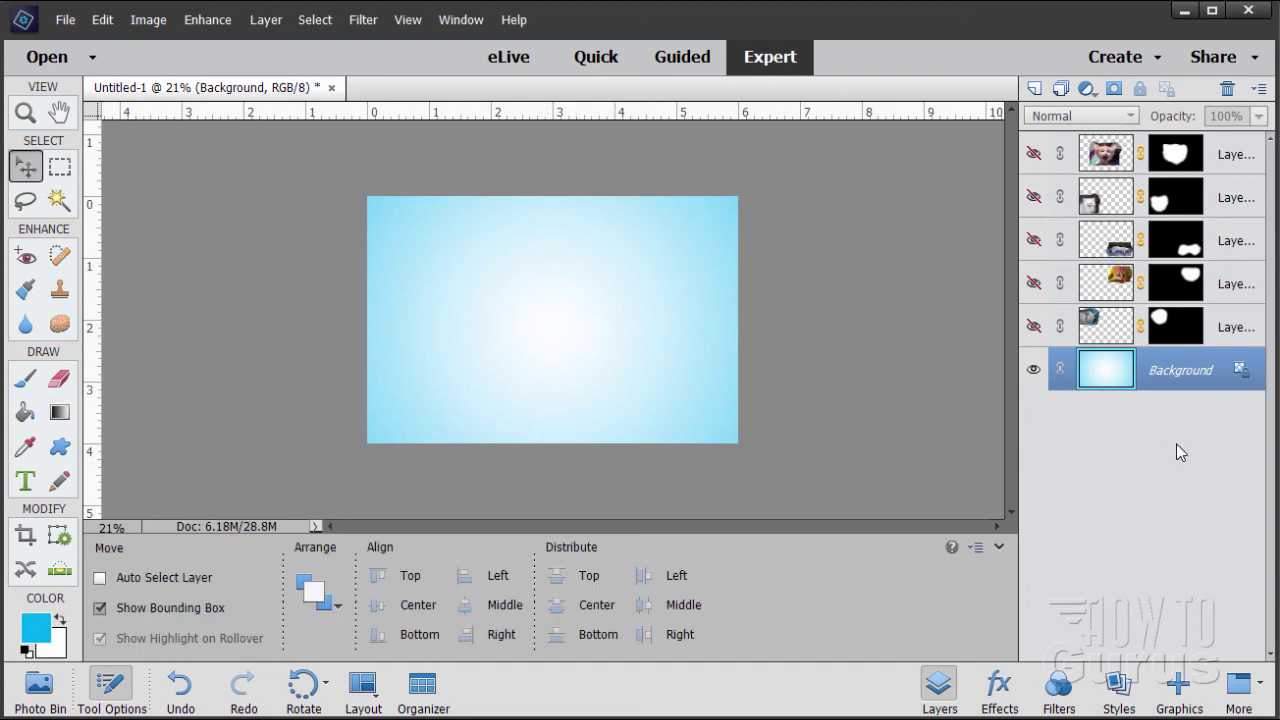
{"action": "double_click", "coordinate": [1160, 378]}
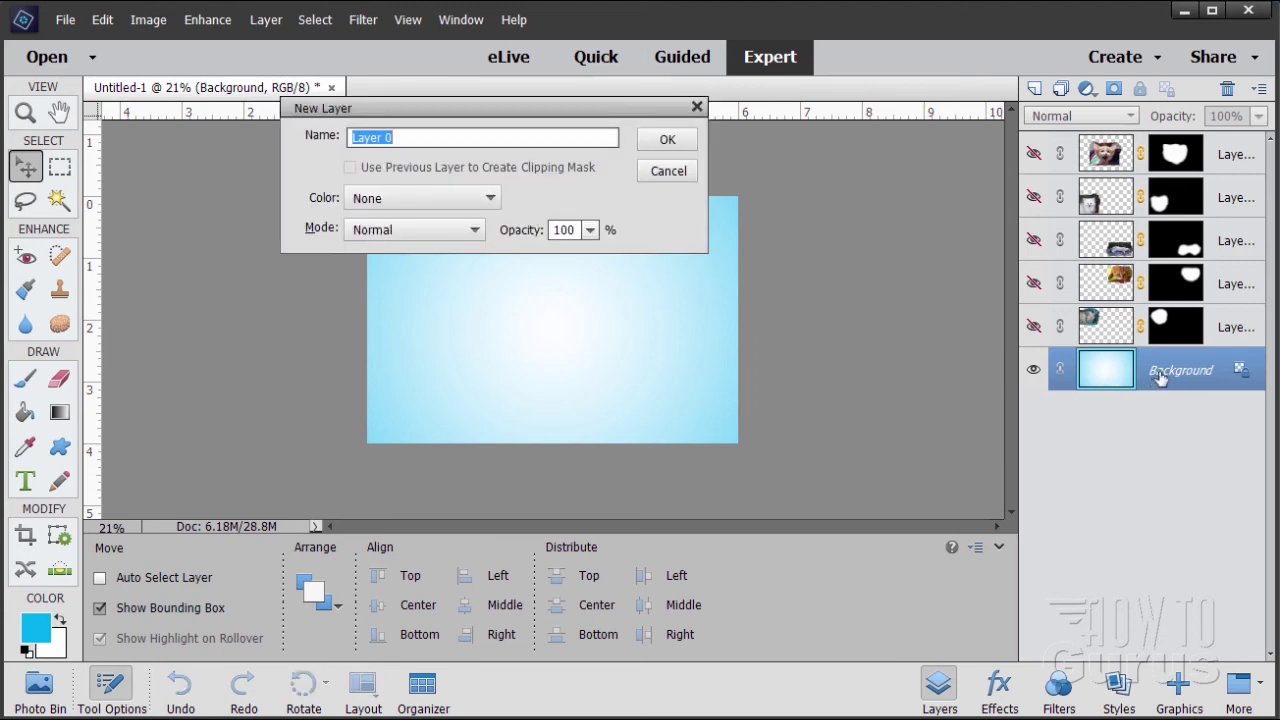
{"action": "left_click", "coordinate": [676, 146]}
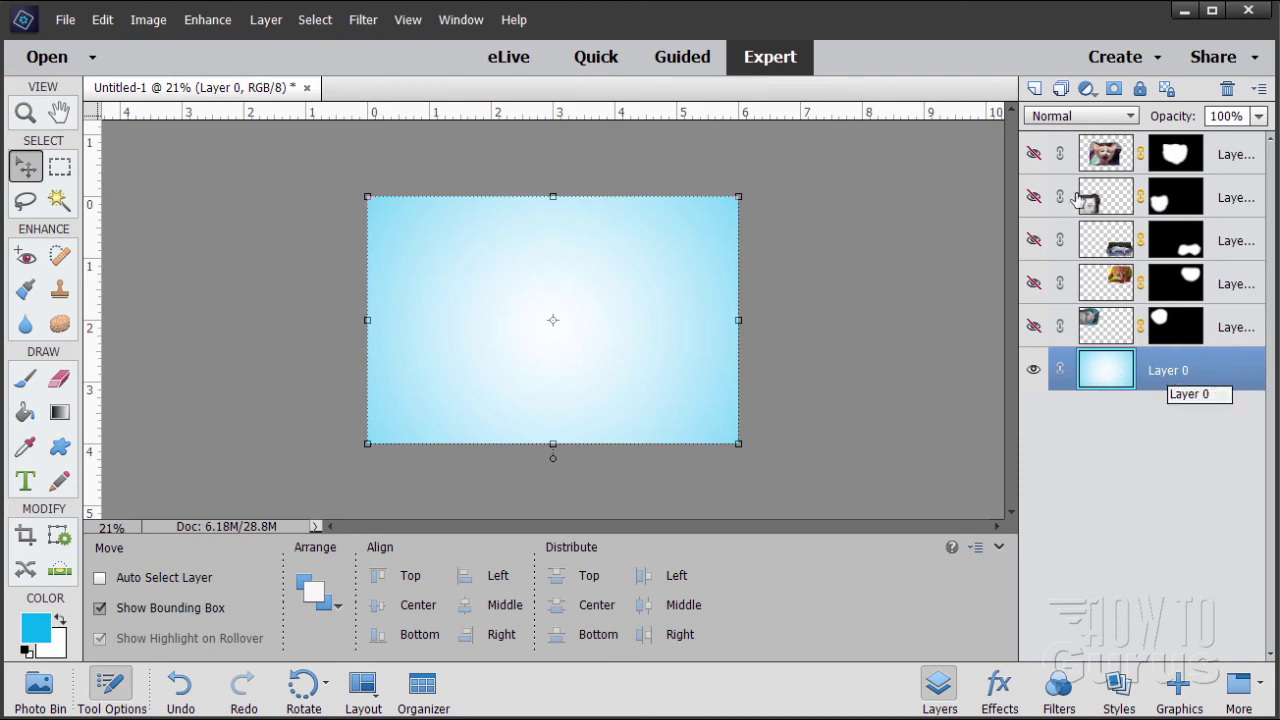
{"action": "left_click", "coordinate": [1035, 88]}
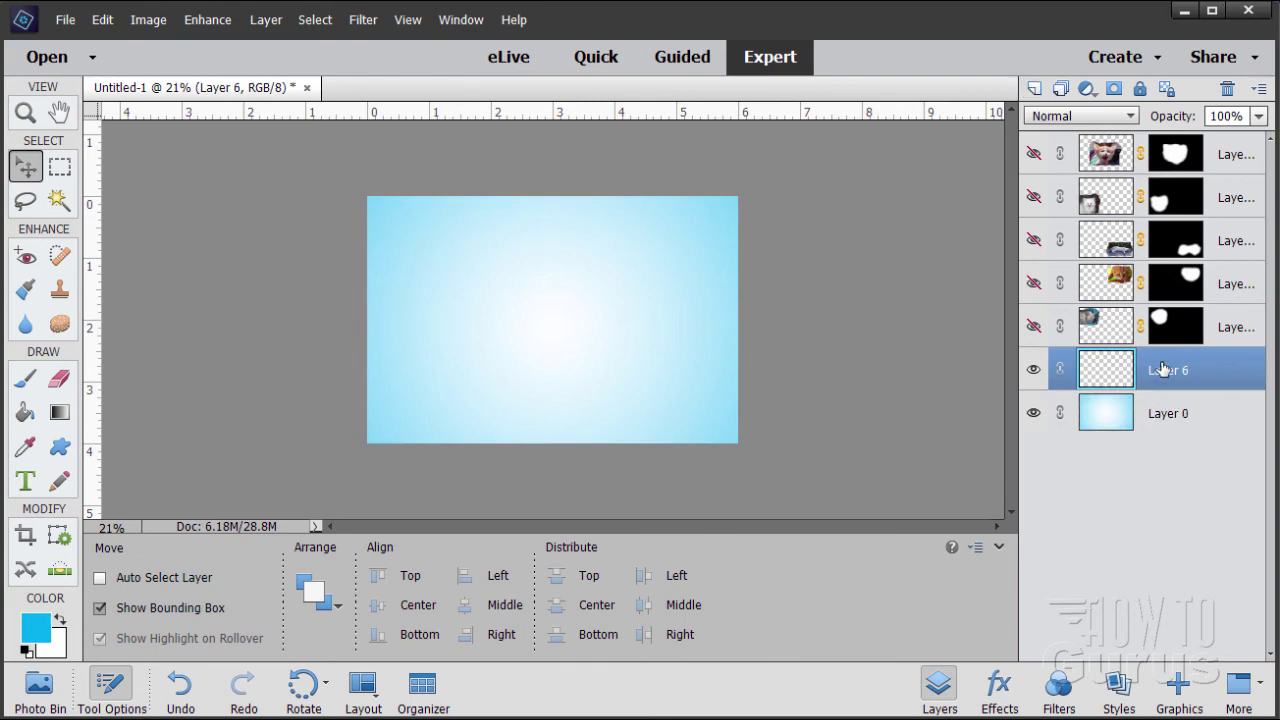
{"action": "left_click_drag", "start_coordinate": [1155, 372], "coordinate": [1161, 430]}
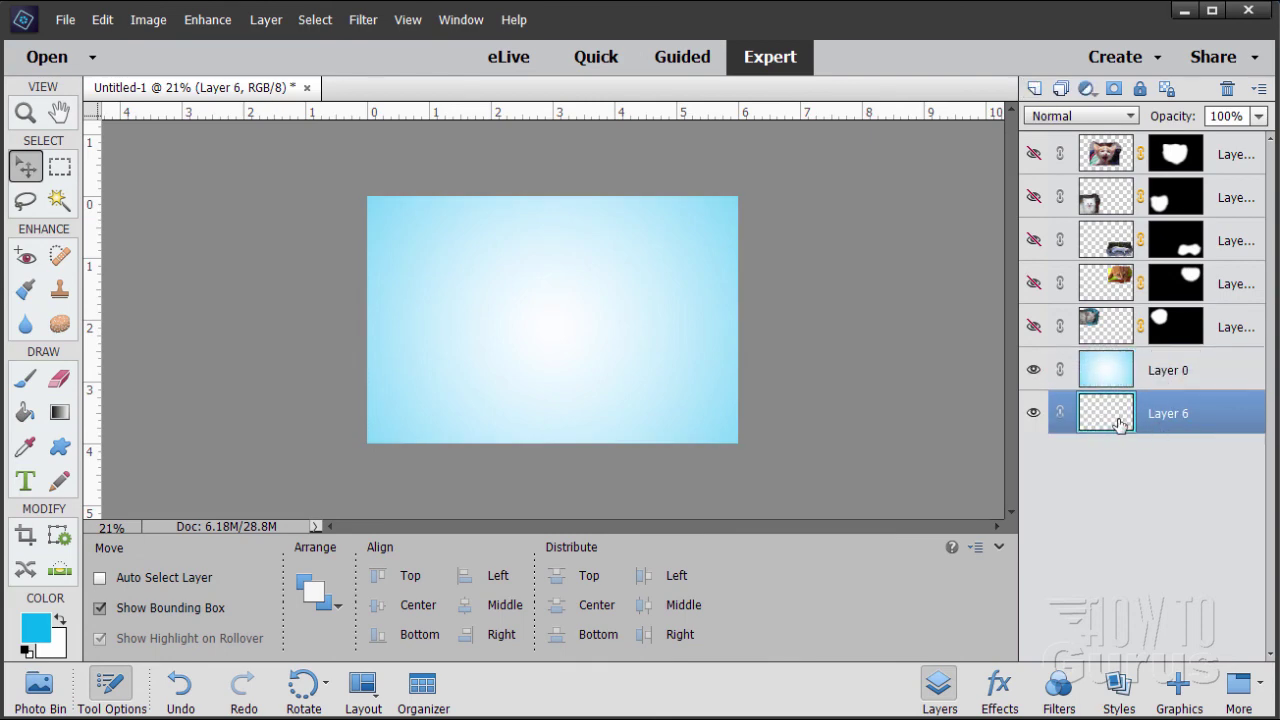
{"action": "left_click", "coordinate": [60, 621]}
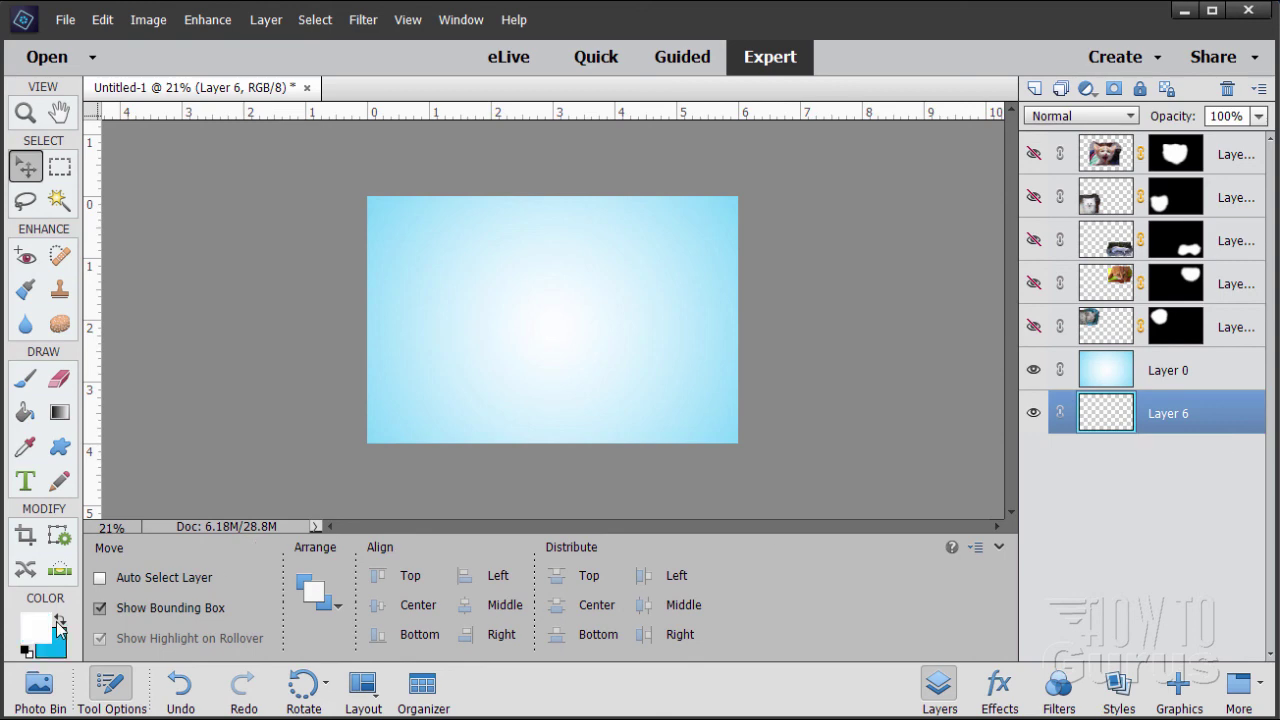
{"action": "left_click", "coordinate": [25, 411]}
{"action": "left_click", "coordinate": [549, 392]}
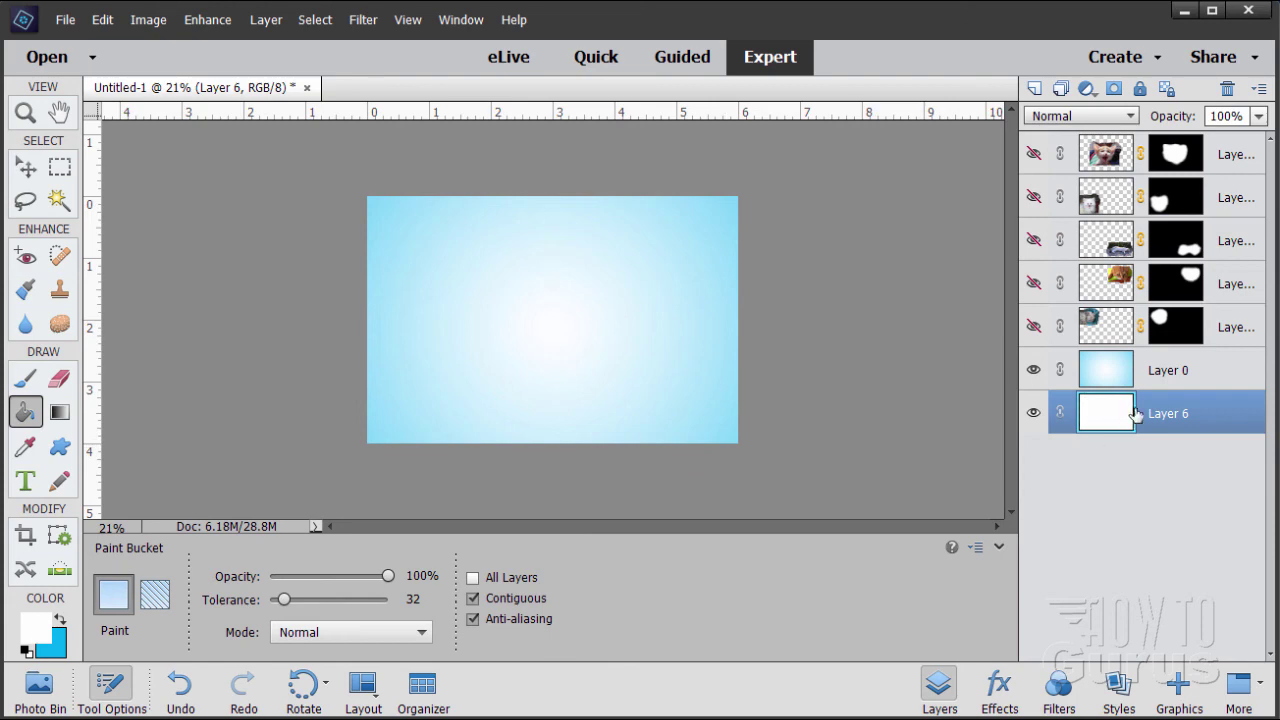
- Lower the gradient Layer 0's opacity to 70%
{"action": "left_click", "coordinate": [22, 172]}
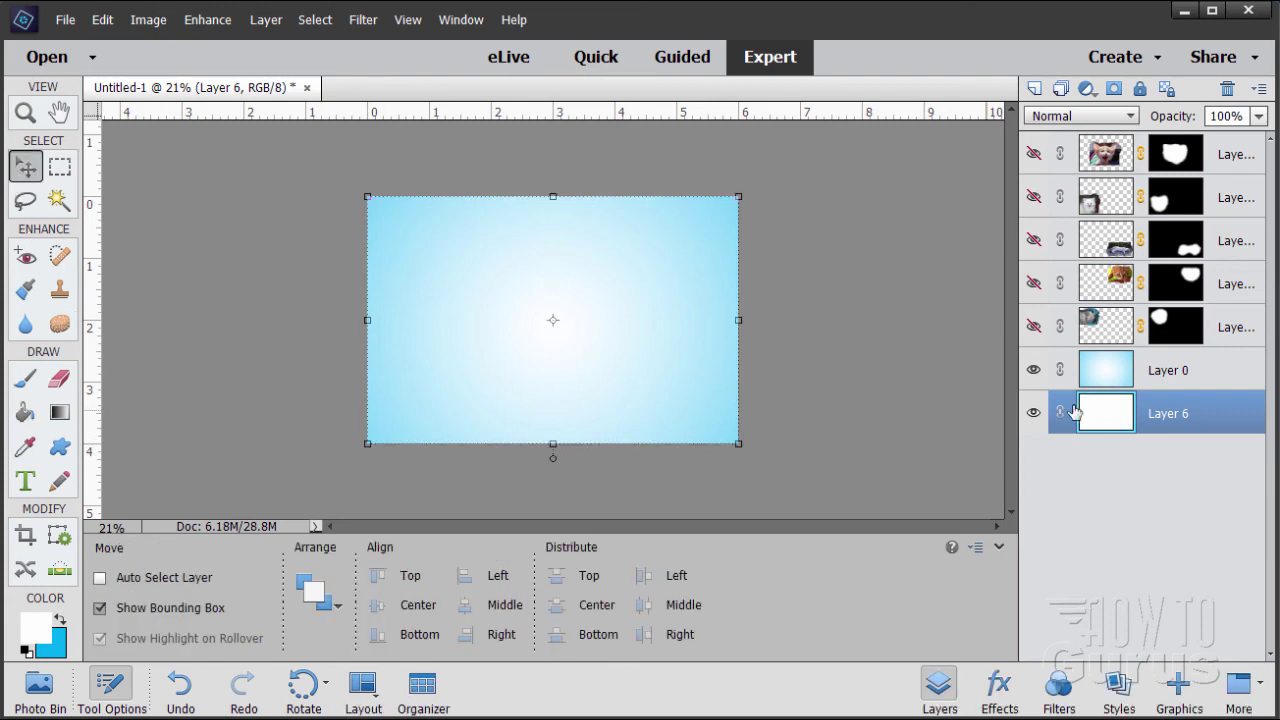
{"action": "left_click", "coordinate": [1095, 373]}
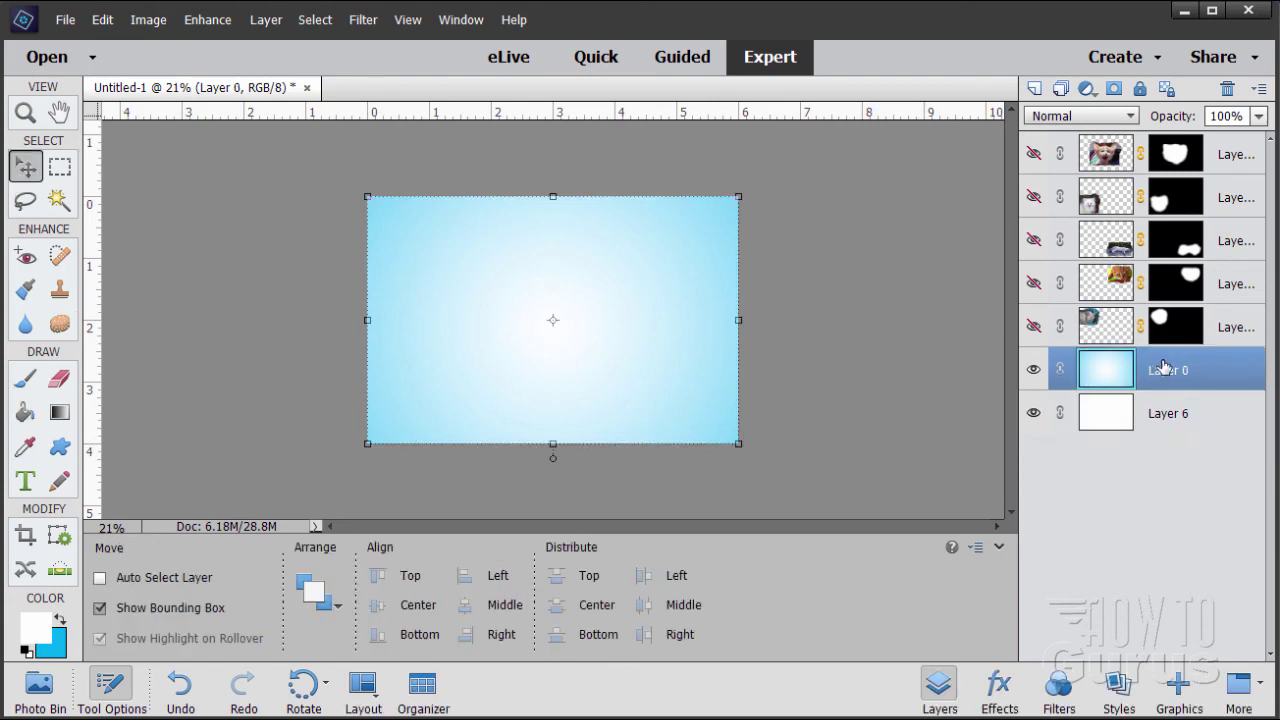
{"action": "left_click", "coordinate": [1259, 116]}
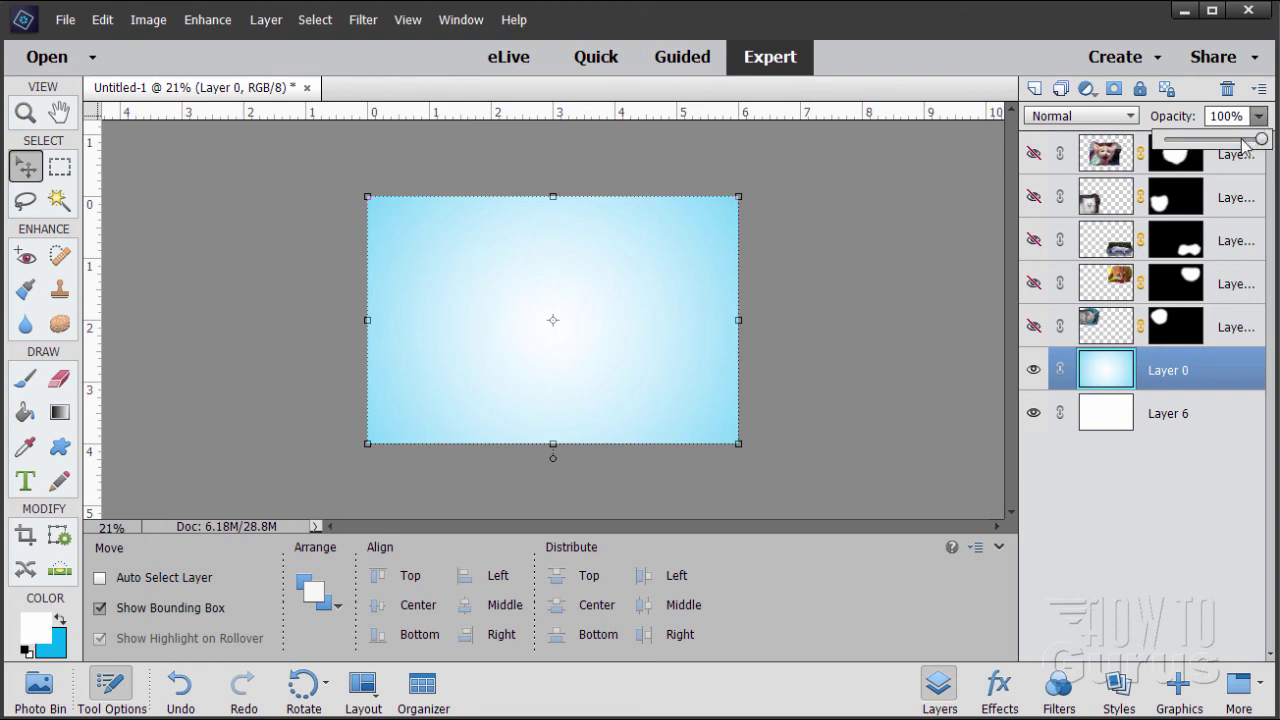
{"action": "left_click_drag", "start_coordinate": [1249, 140], "coordinate": [1222, 146]}
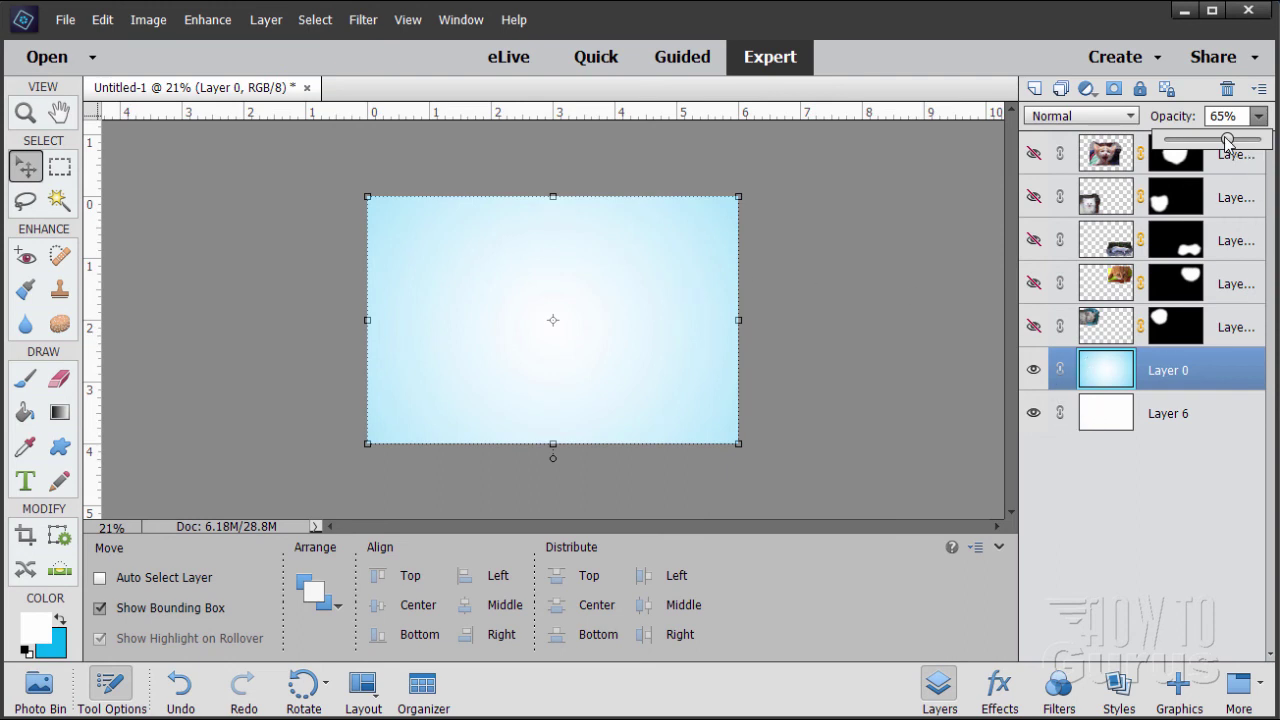
{"action": "left_click_drag", "start_coordinate": [1228, 141], "coordinate": [1235, 146]}
{"action": "left_click", "coordinate": [25, 112]}
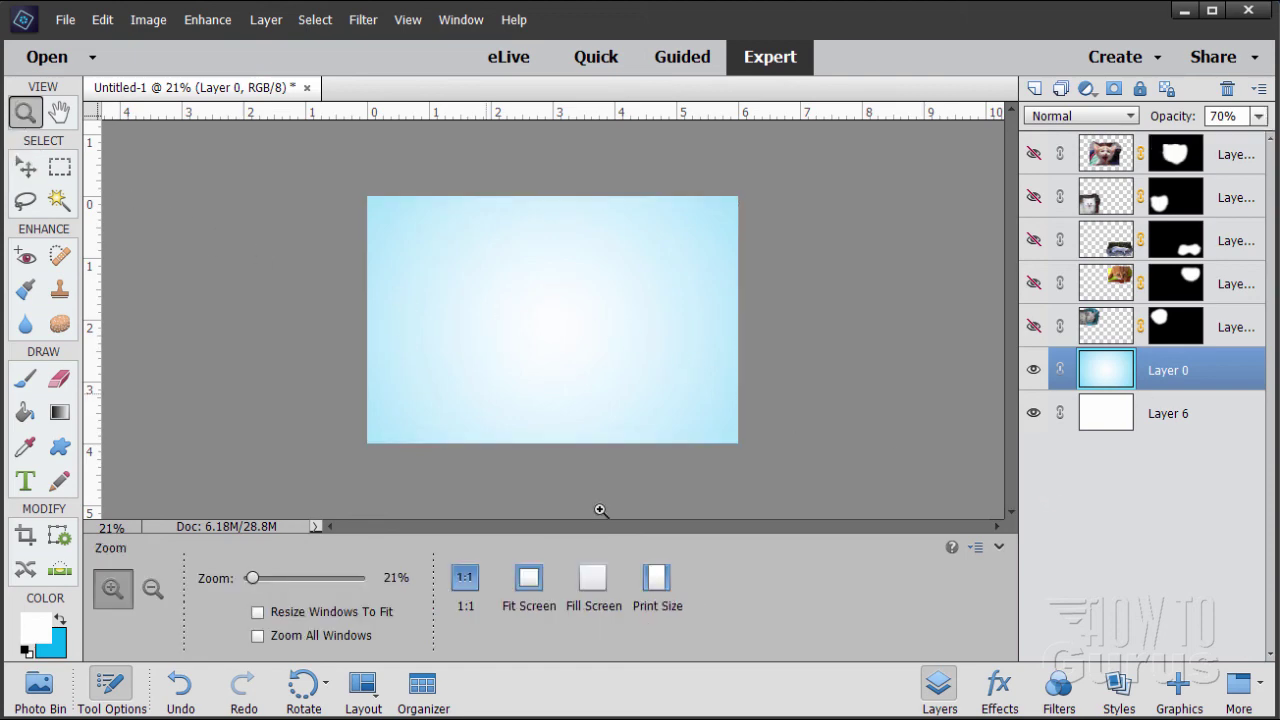
- Fit the canvas in the window and show the five hidden cat photo layers
{"action": "left_click", "coordinate": [529, 586]}
{"action": "left_click", "coordinate": [1034, 154]}
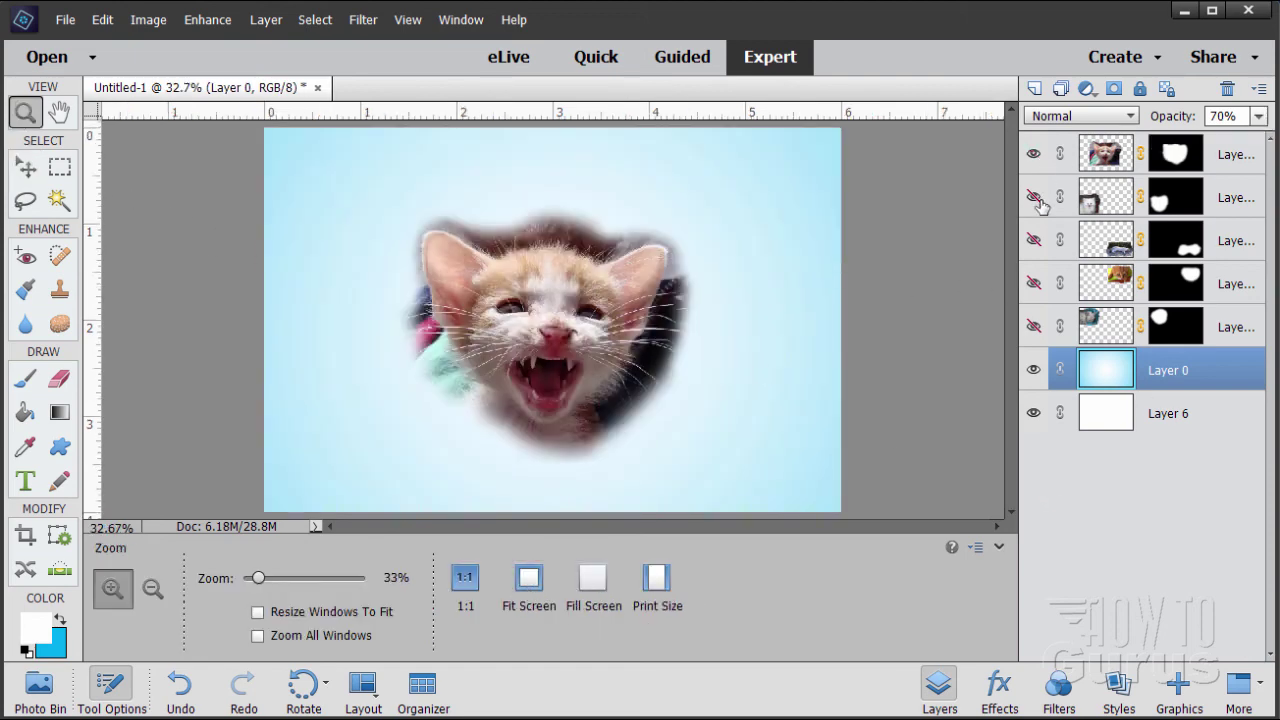
{"action": "left_click", "coordinate": [1034, 197]}
{"action": "left_click", "coordinate": [1034, 240]}
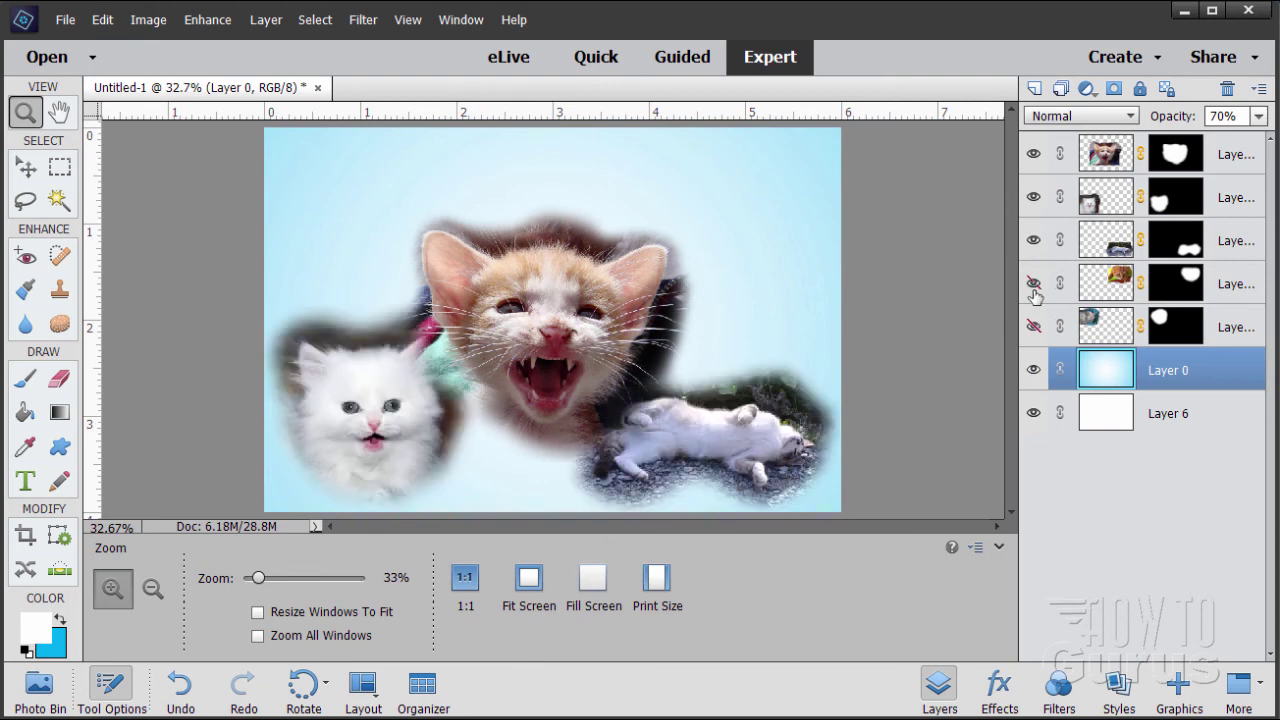
{"action": "left_click", "coordinate": [1034, 283]}
{"action": "left_click", "coordinate": [1033, 327]}
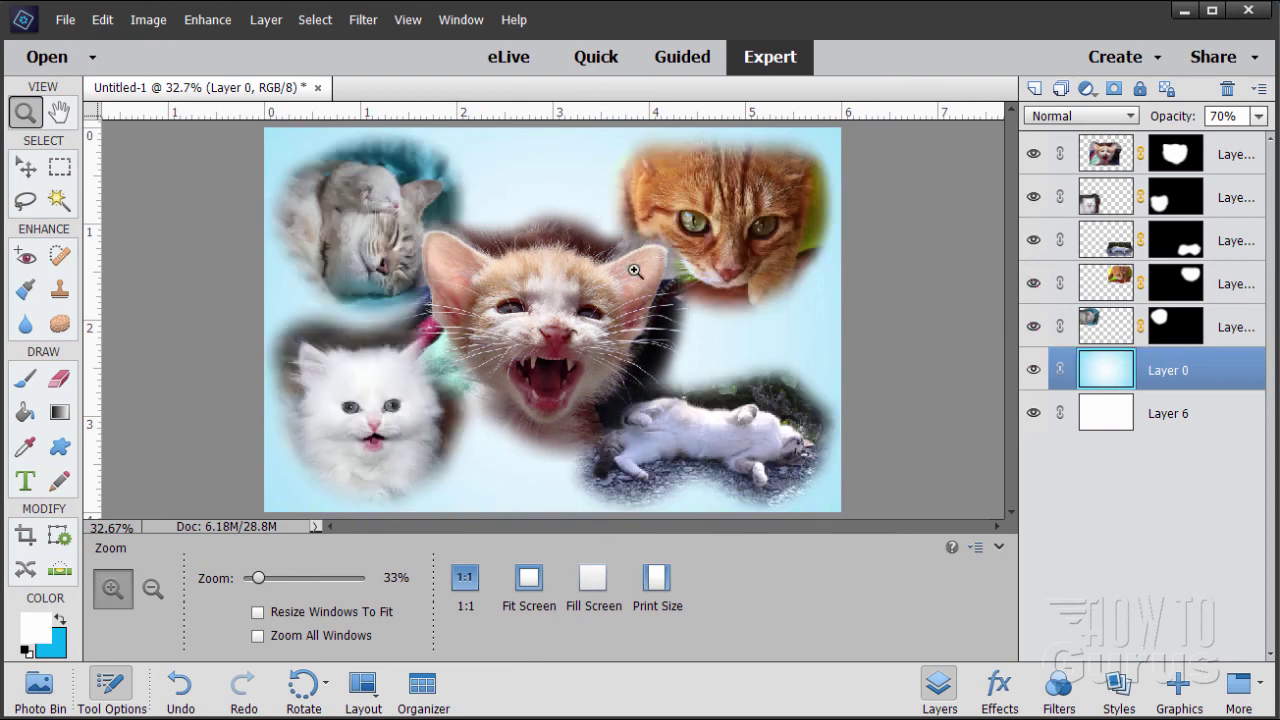
- Float the document in an enlarged window and zoom in on the central kitten's face
{"action": "left_click", "coordinate": [28, 167]}
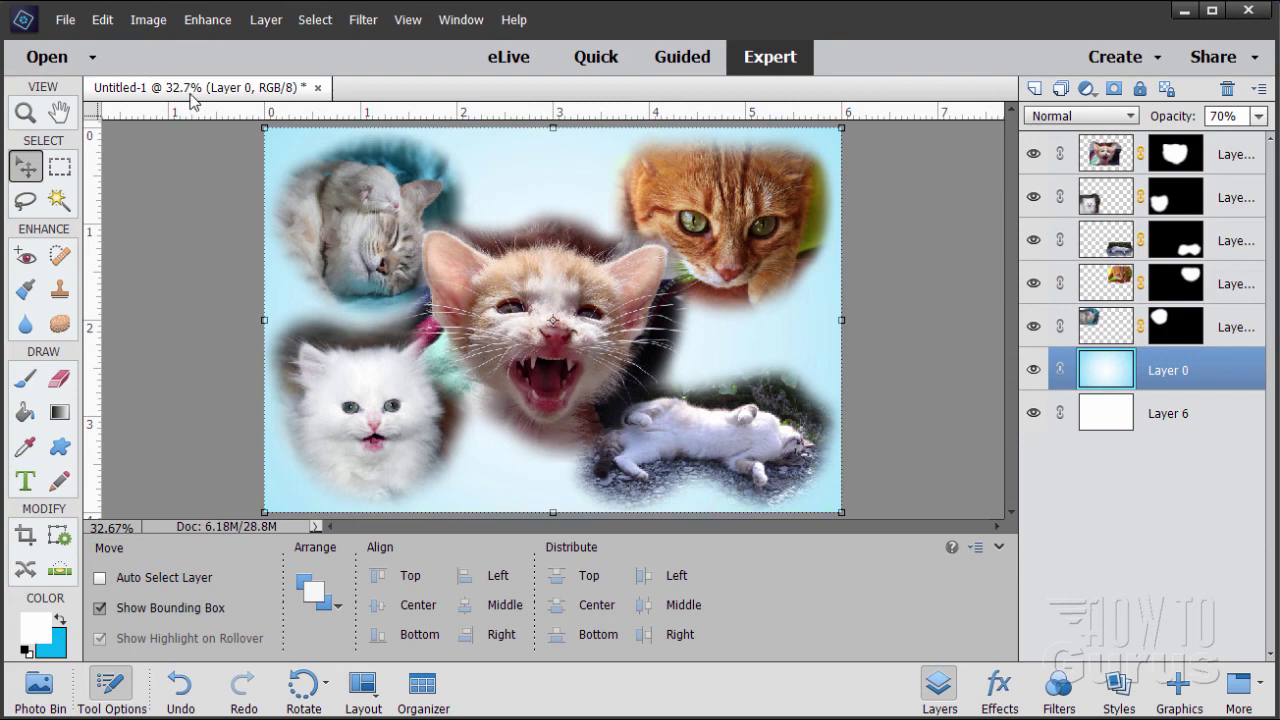
{"action": "left_click_drag", "start_coordinate": [193, 100], "coordinate": [267, 45]}
{"action": "left_click_drag", "start_coordinate": [746, 463], "coordinate": [1055, 675]}
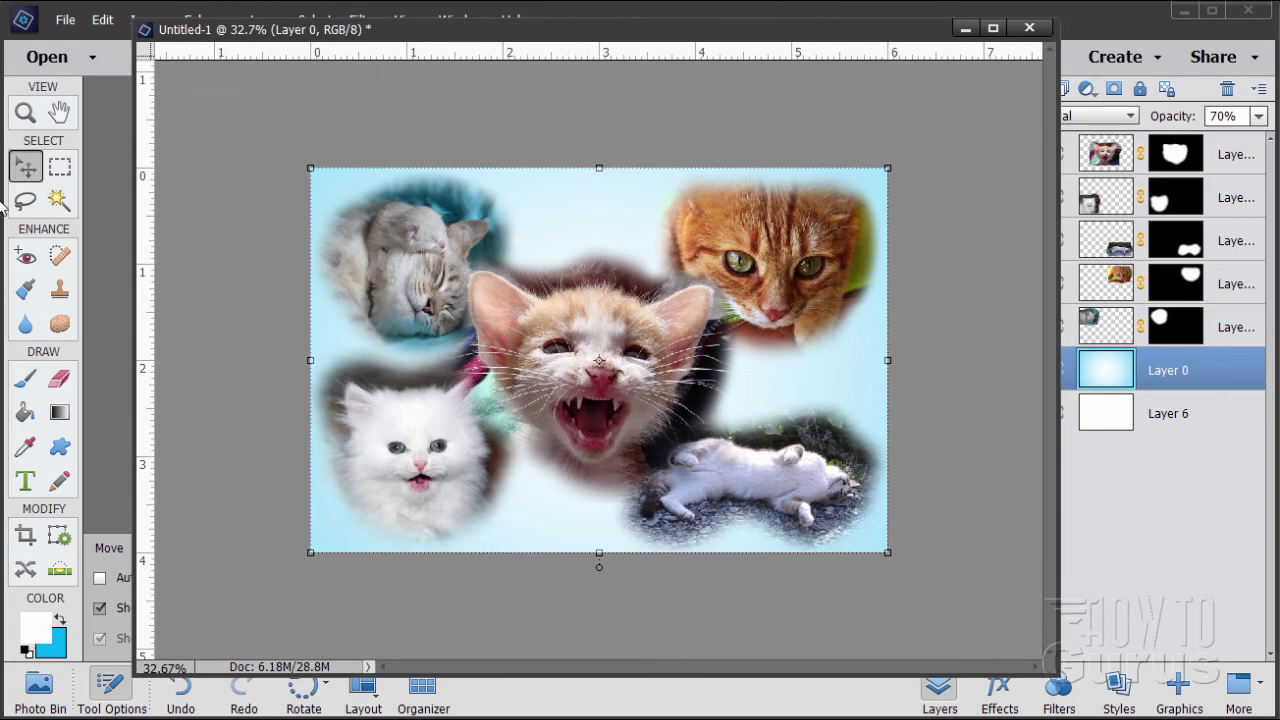
{"action": "left_click", "coordinate": [25, 112]}
{"action": "left_click", "coordinate": [600, 389]}
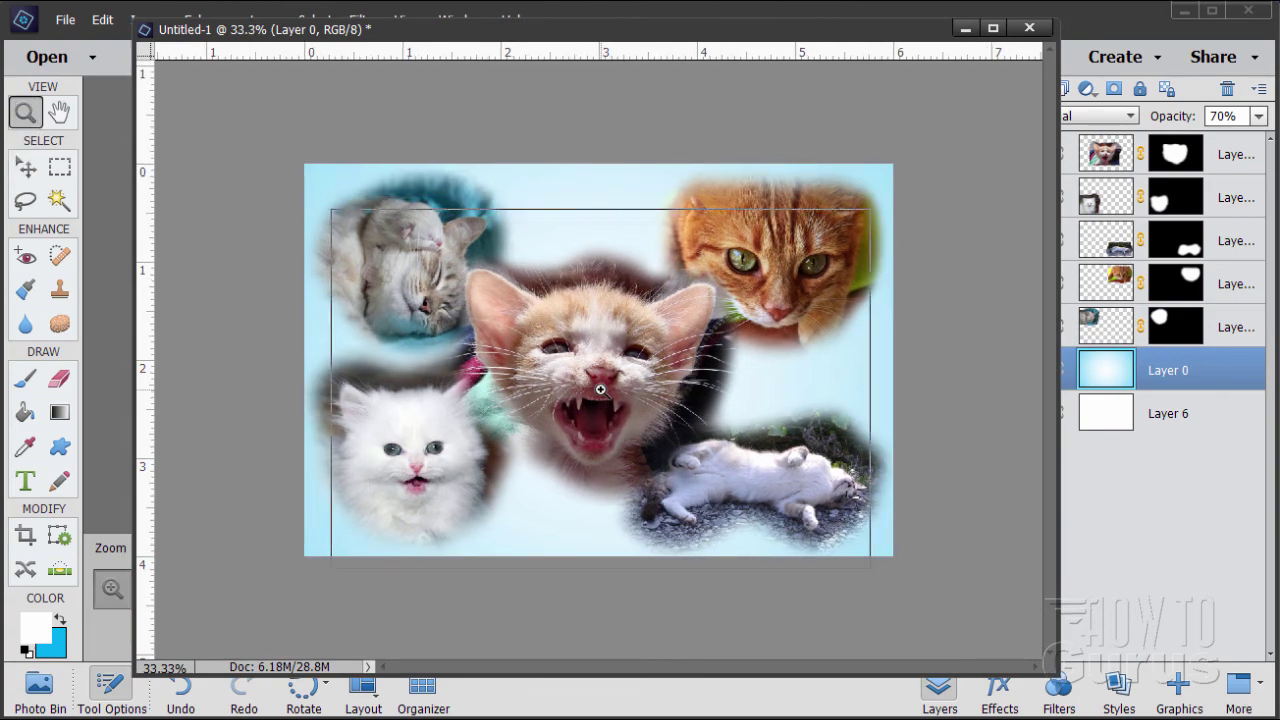
{"action": "left_click", "coordinate": [600, 389]}
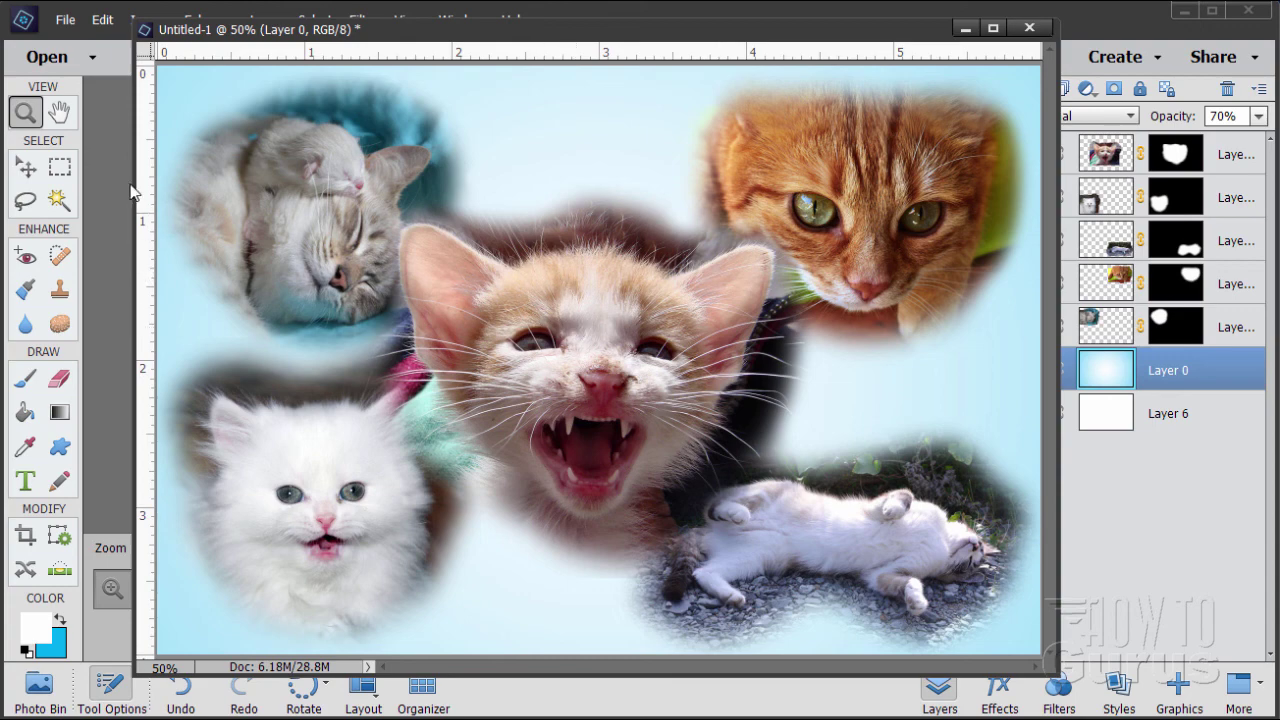
- Dock the document back as a tab and fit the whole collage on screen
{"action": "key", "text": "v"}
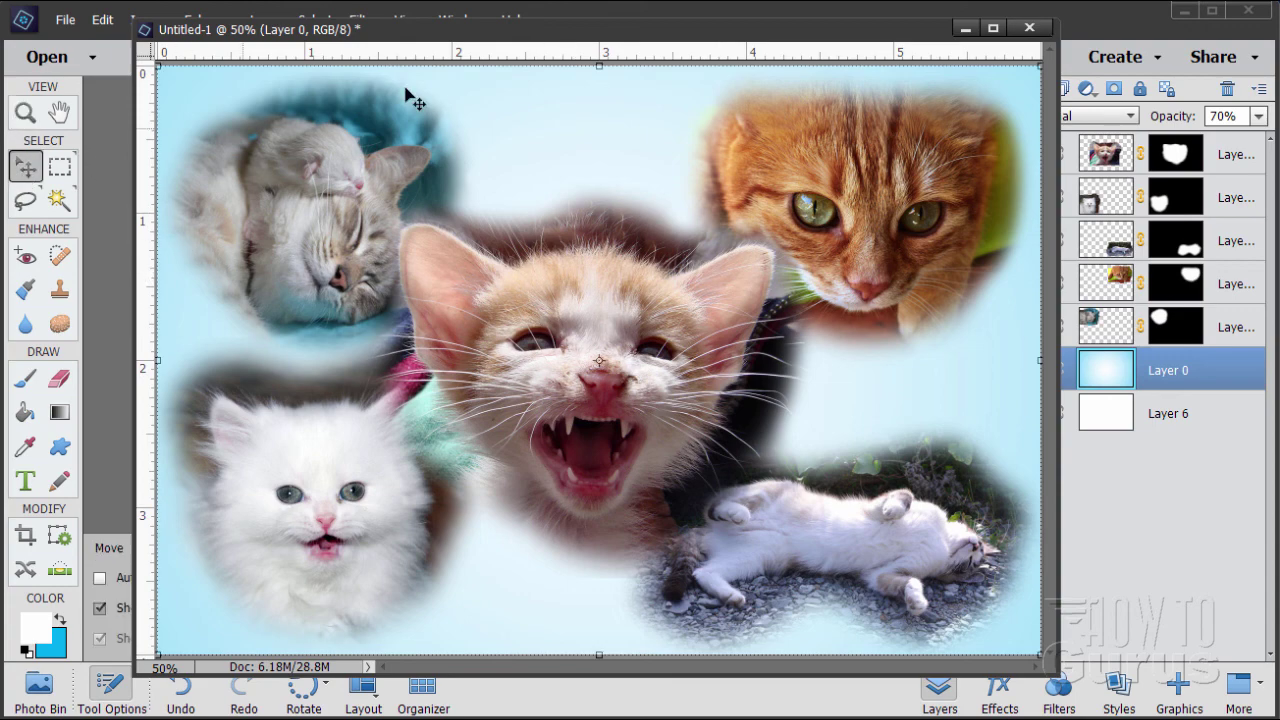
{"action": "left_click_drag", "start_coordinate": [437, 34], "coordinate": [420, 80]}
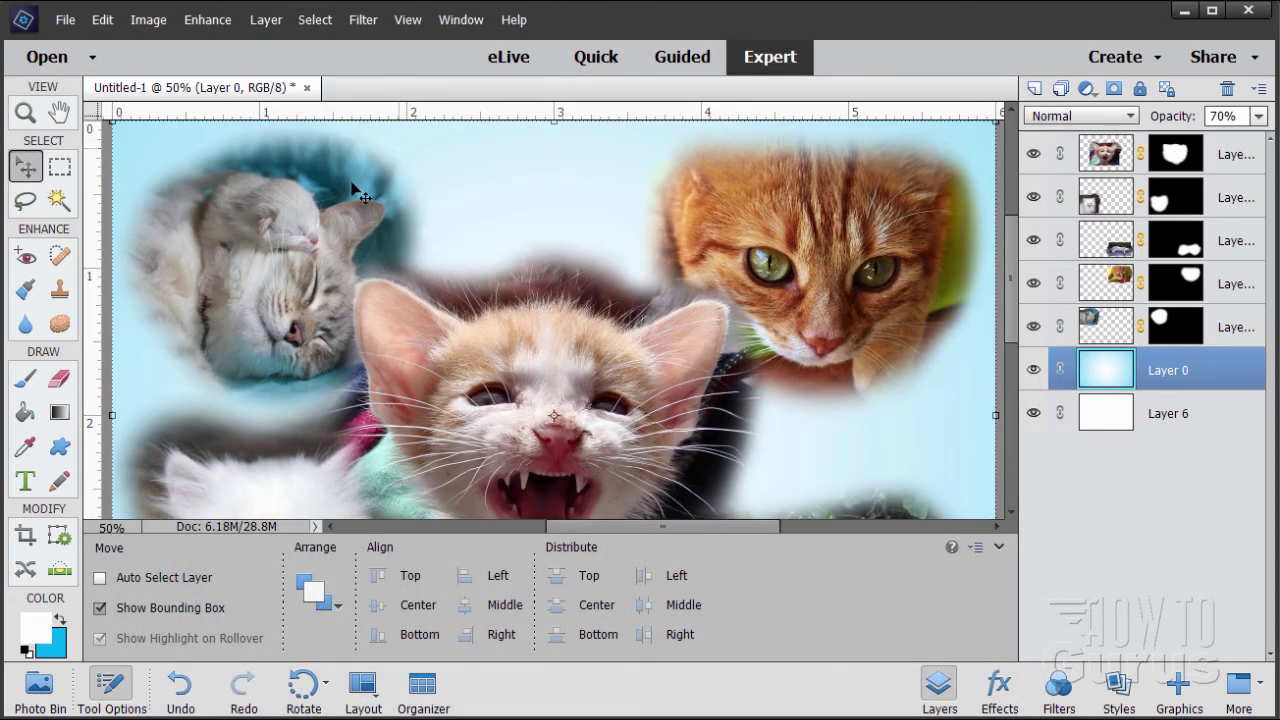
{"action": "left_click", "coordinate": [27, 120]}
{"action": "left_click", "coordinate": [530, 572]}
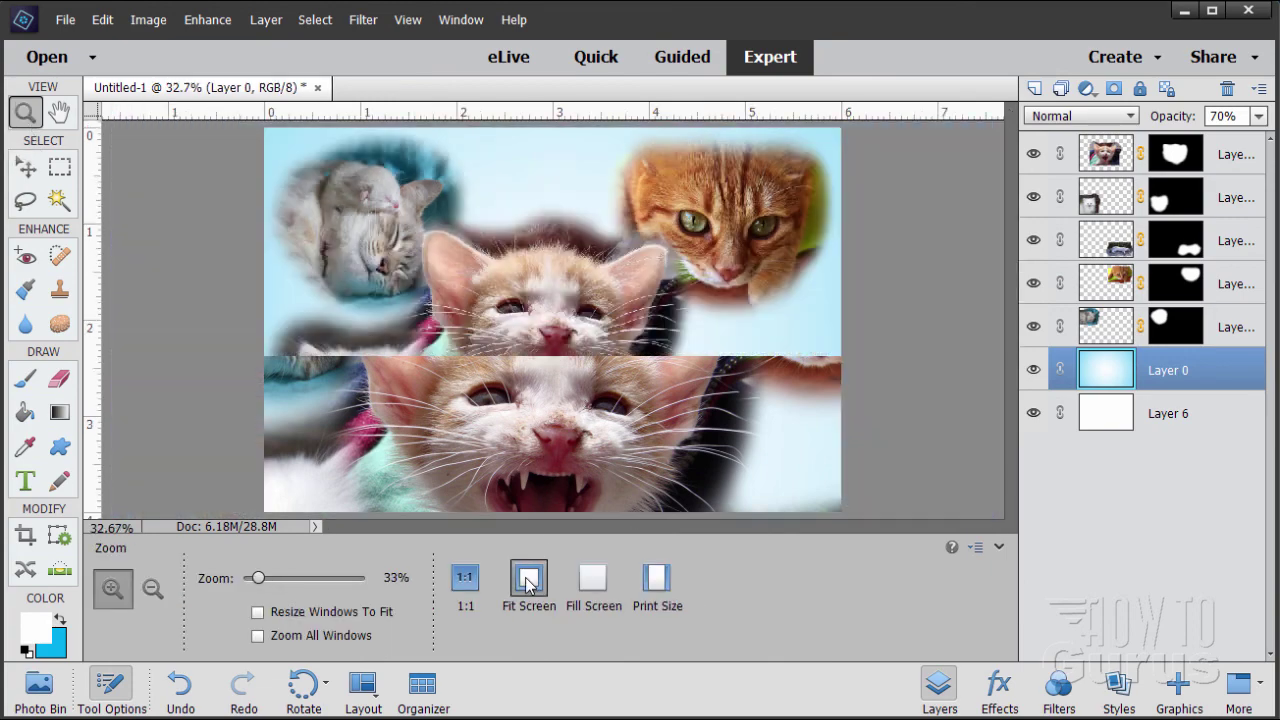
{"action": "left_click", "coordinate": [29, 175]}
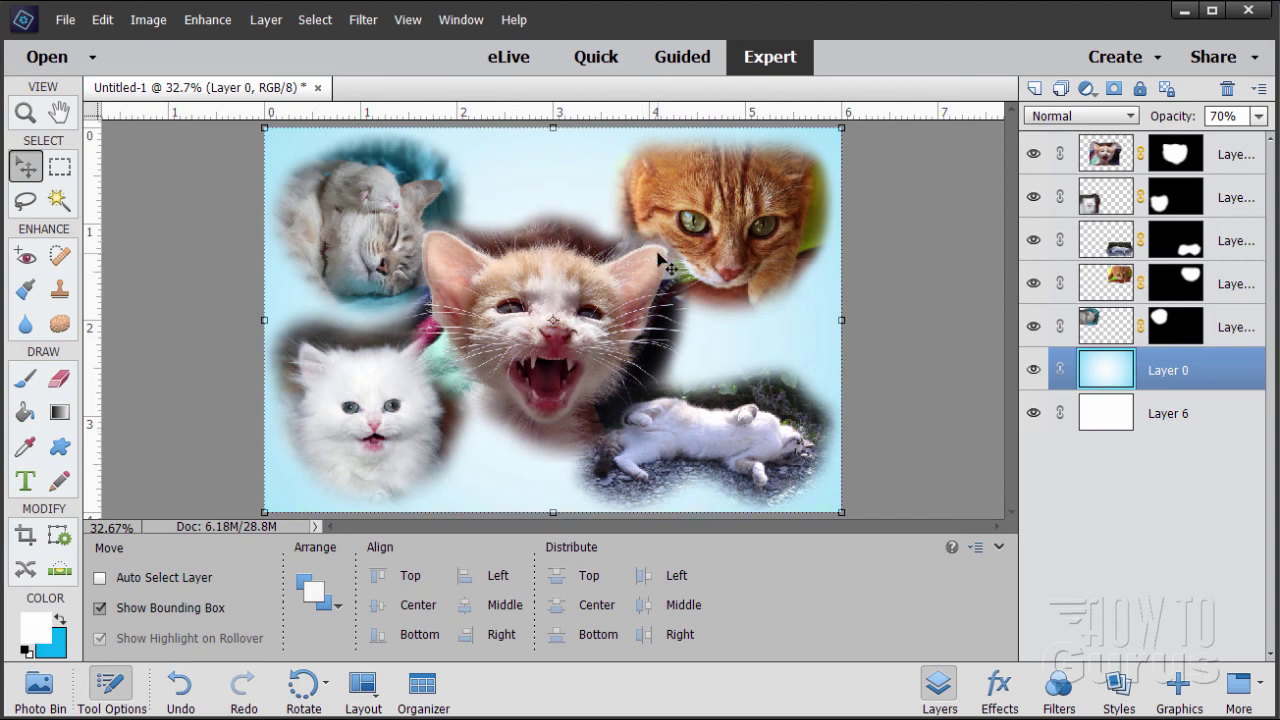
- Add a Levels adjustment layer clipped to Layer 1, the sleeping grey kitten photo
{"action": "left_click", "coordinate": [1106, 330]}
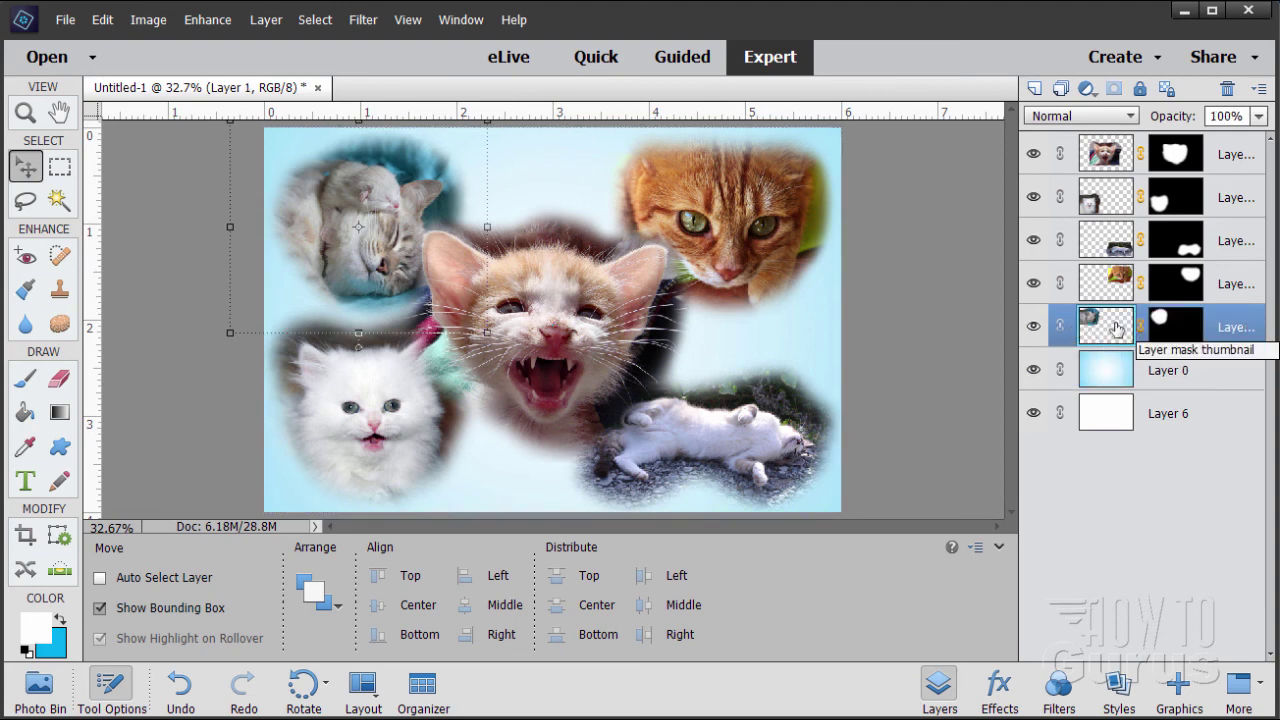
{"action": "left_click", "coordinate": [266, 20]}
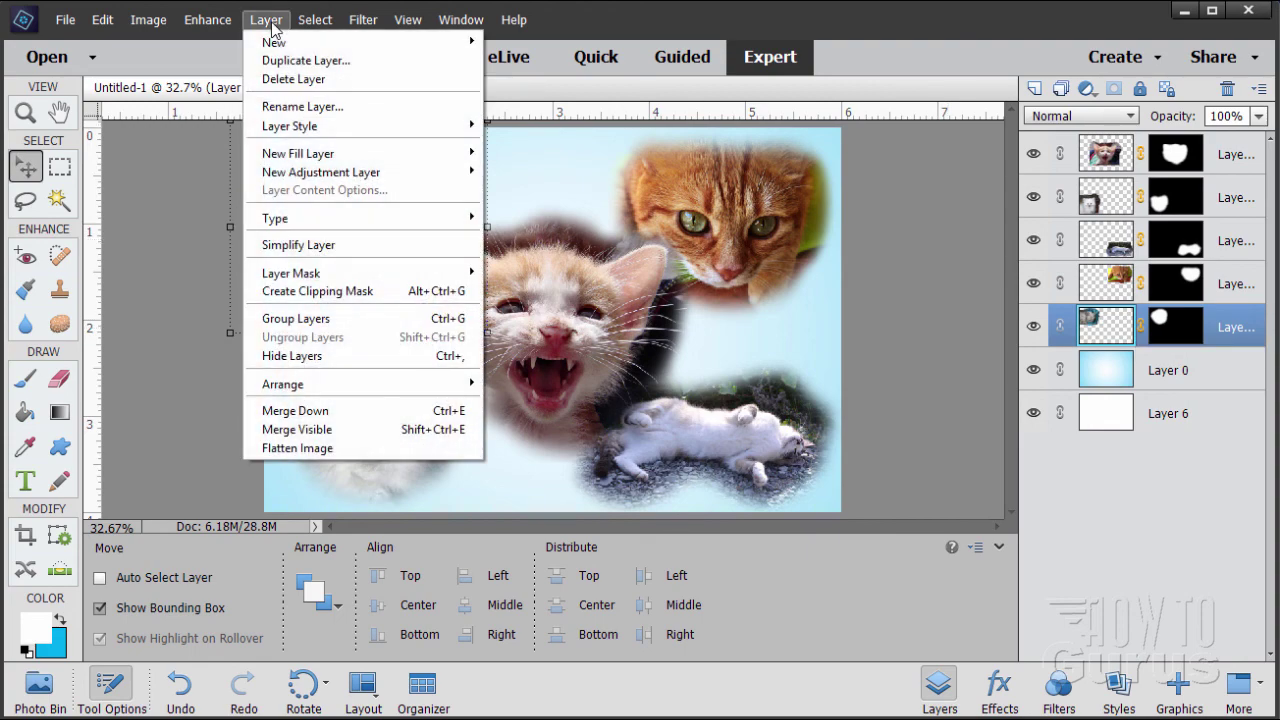
{"action": "mouse_move", "coordinate": [313, 175]}
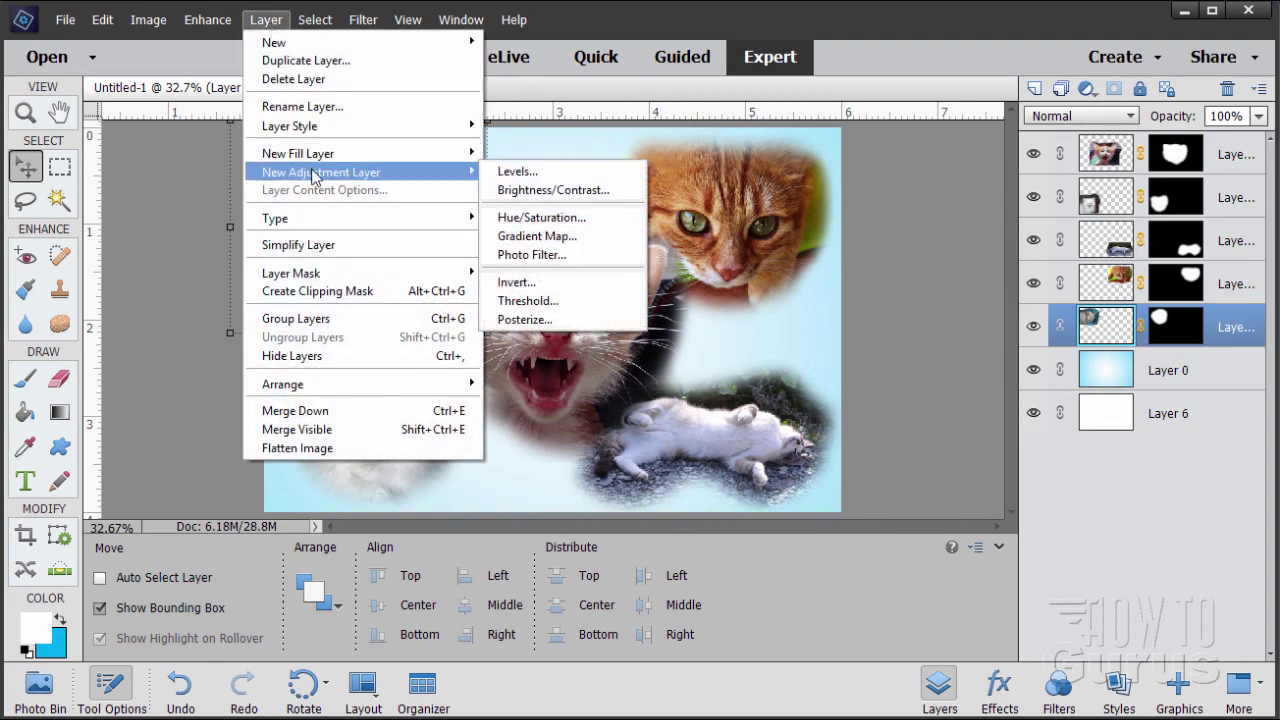
{"action": "left_click", "coordinate": [540, 173]}
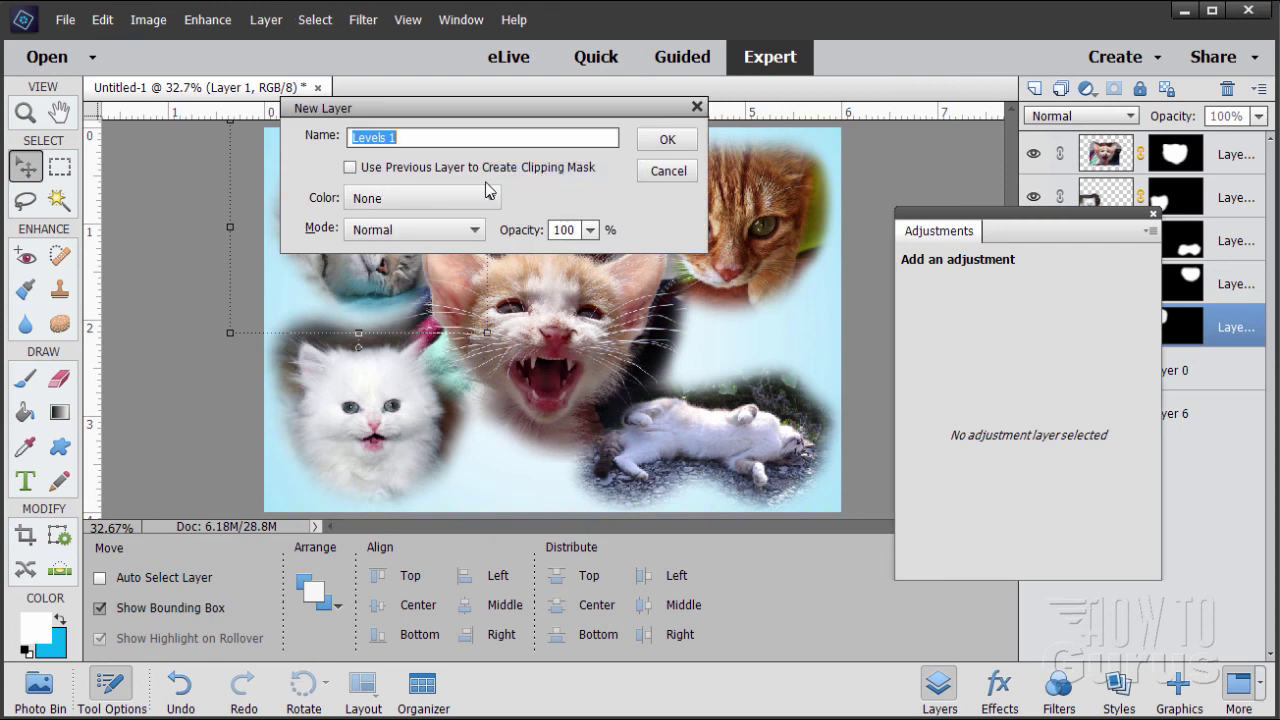
{"action": "left_click", "coordinate": [351, 168]}
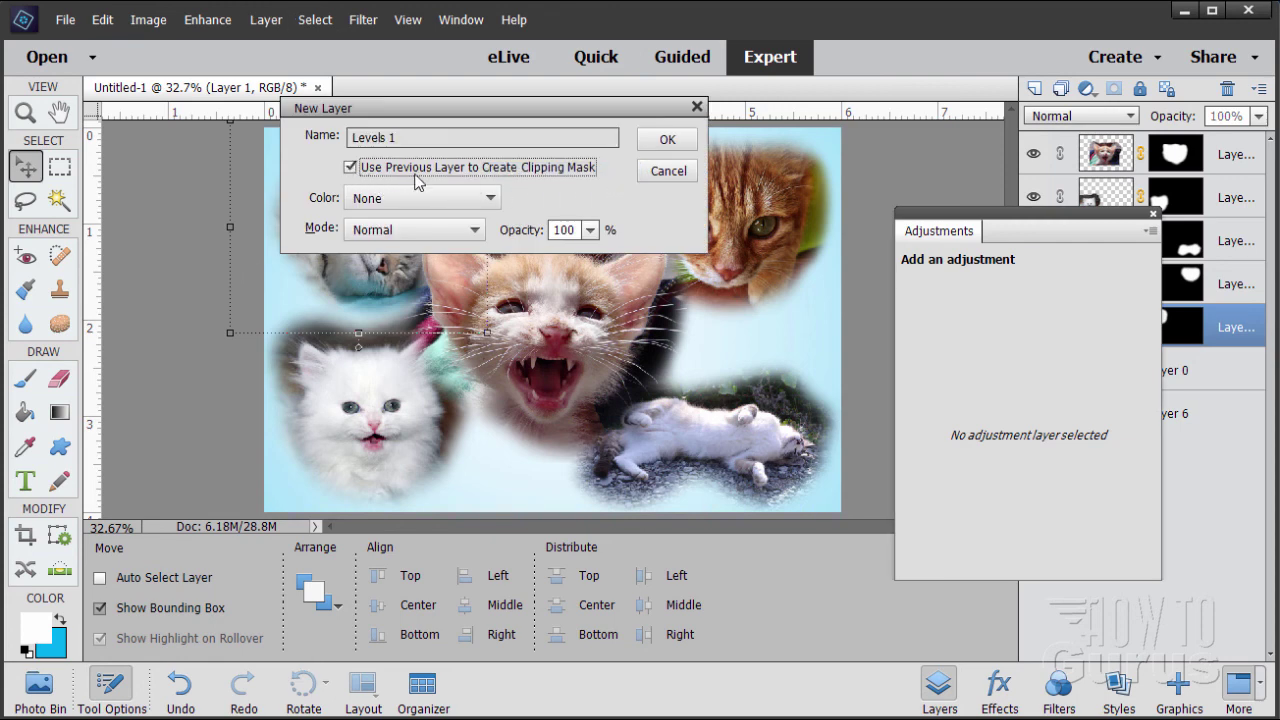
{"action": "left_click", "coordinate": [667, 140]}
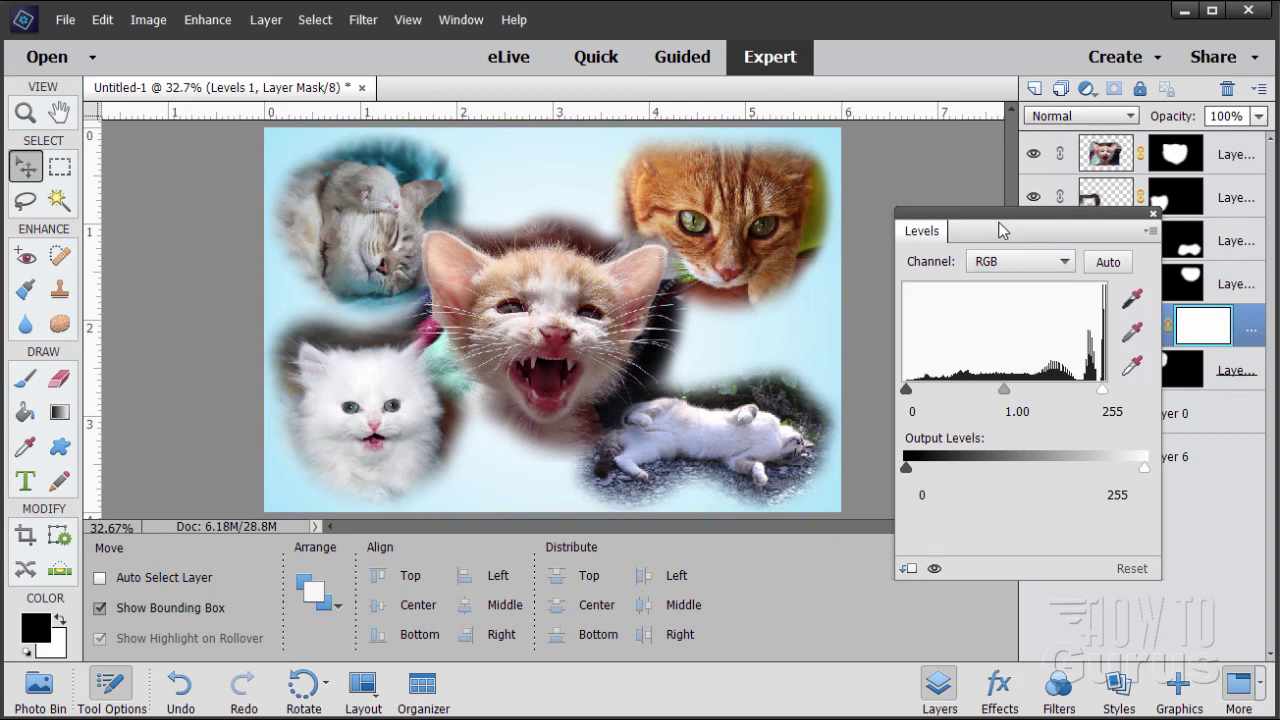
- Set the Levels input values to 26, 1.07 and 236, then close the controls
{"action": "left_click_drag", "start_coordinate": [1002, 231], "coordinate": [866, 274]}
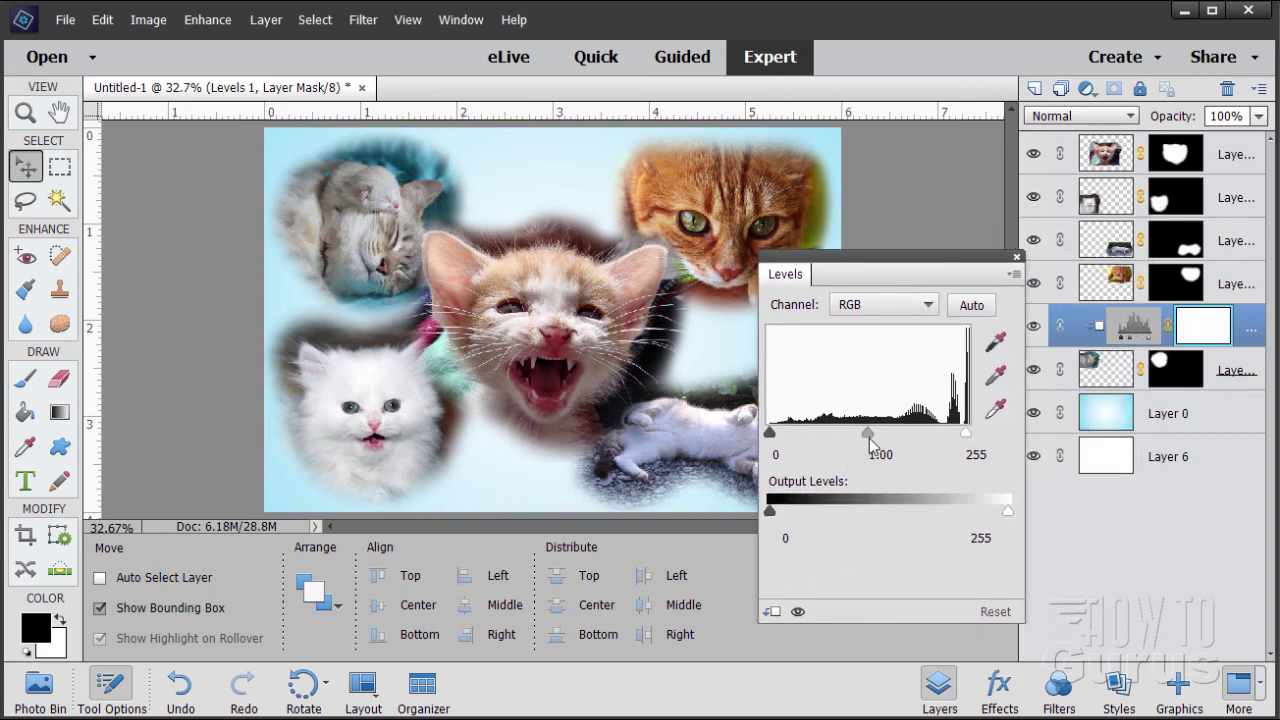
{"action": "left_click_drag", "start_coordinate": [871, 434], "coordinate": [861, 436]}
{"action": "left_click_drag", "start_coordinate": [968, 433], "coordinate": [954, 436]}
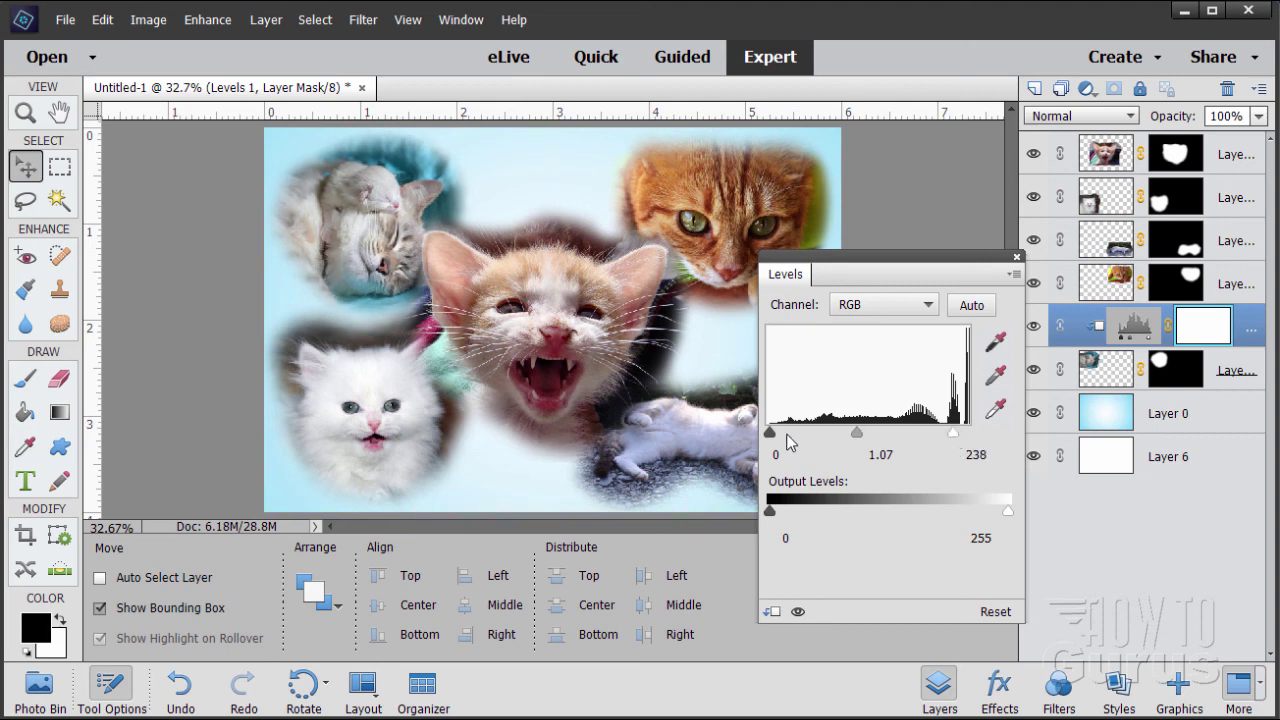
{"action": "left_click_drag", "start_coordinate": [770, 433], "coordinate": [794, 442]}
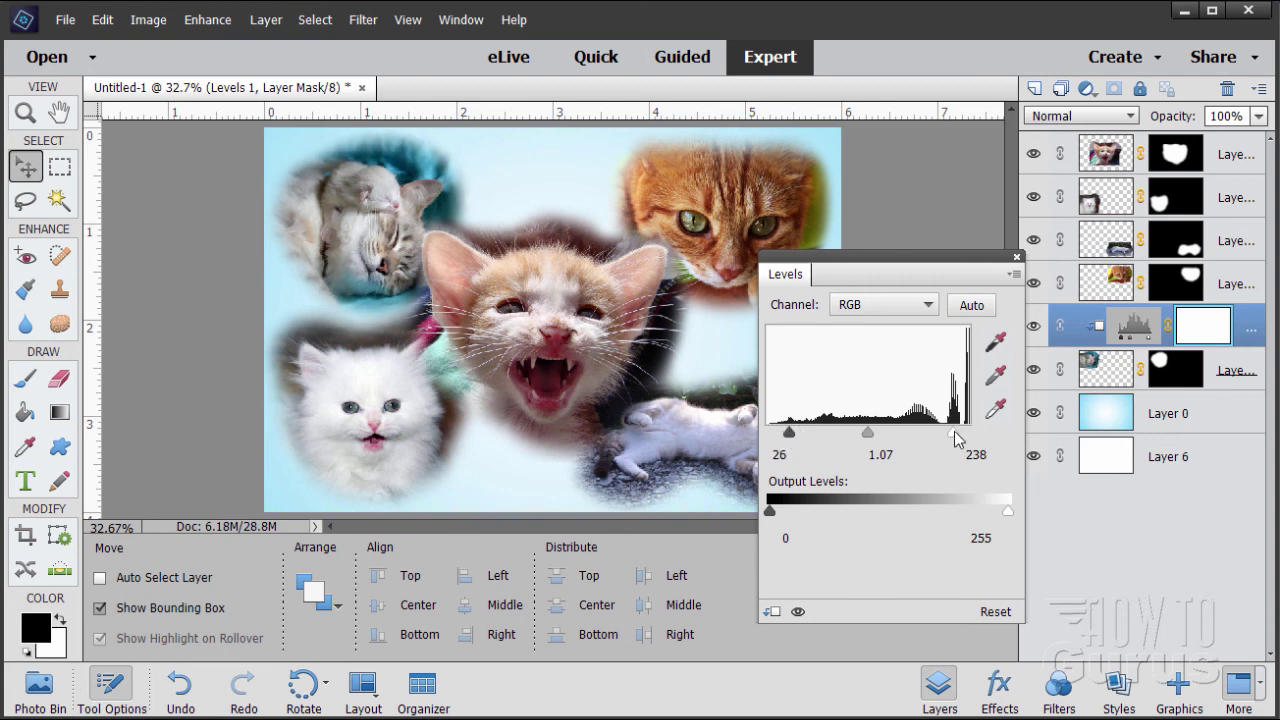
{"action": "left_click_drag", "start_coordinate": [955, 436], "coordinate": [951, 436]}
{"action": "left_click", "coordinate": [1017, 259]}
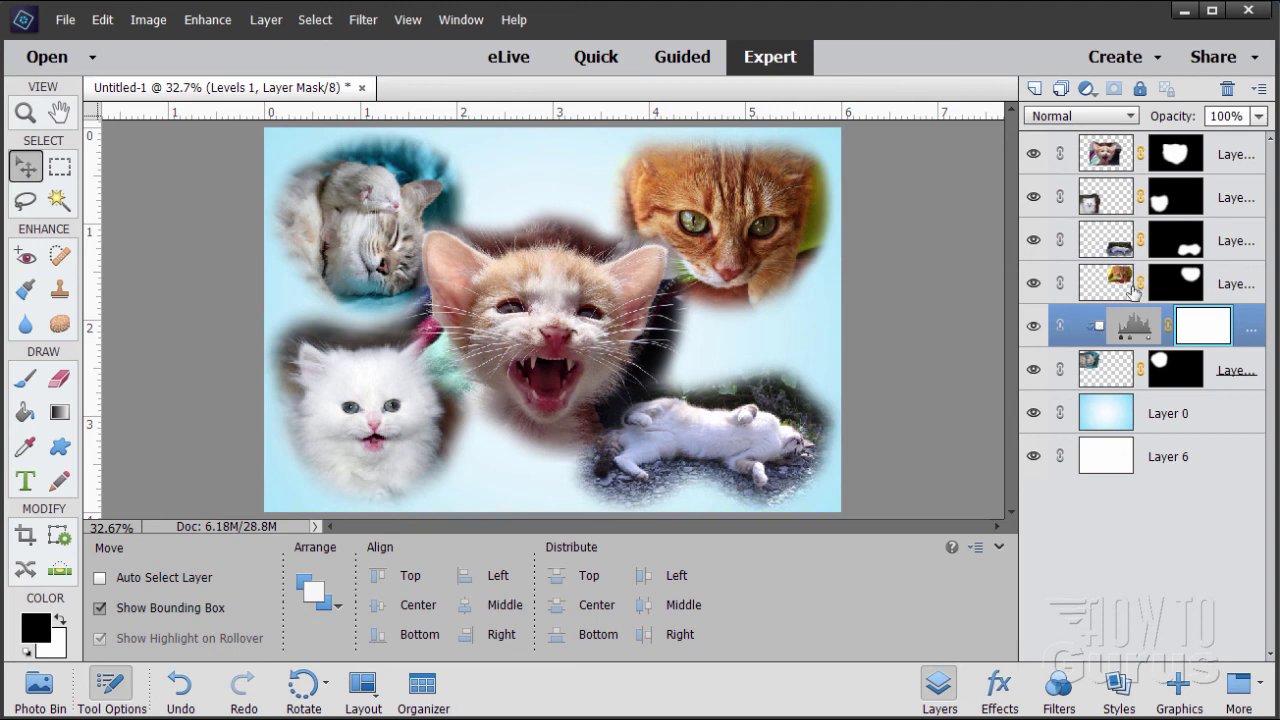